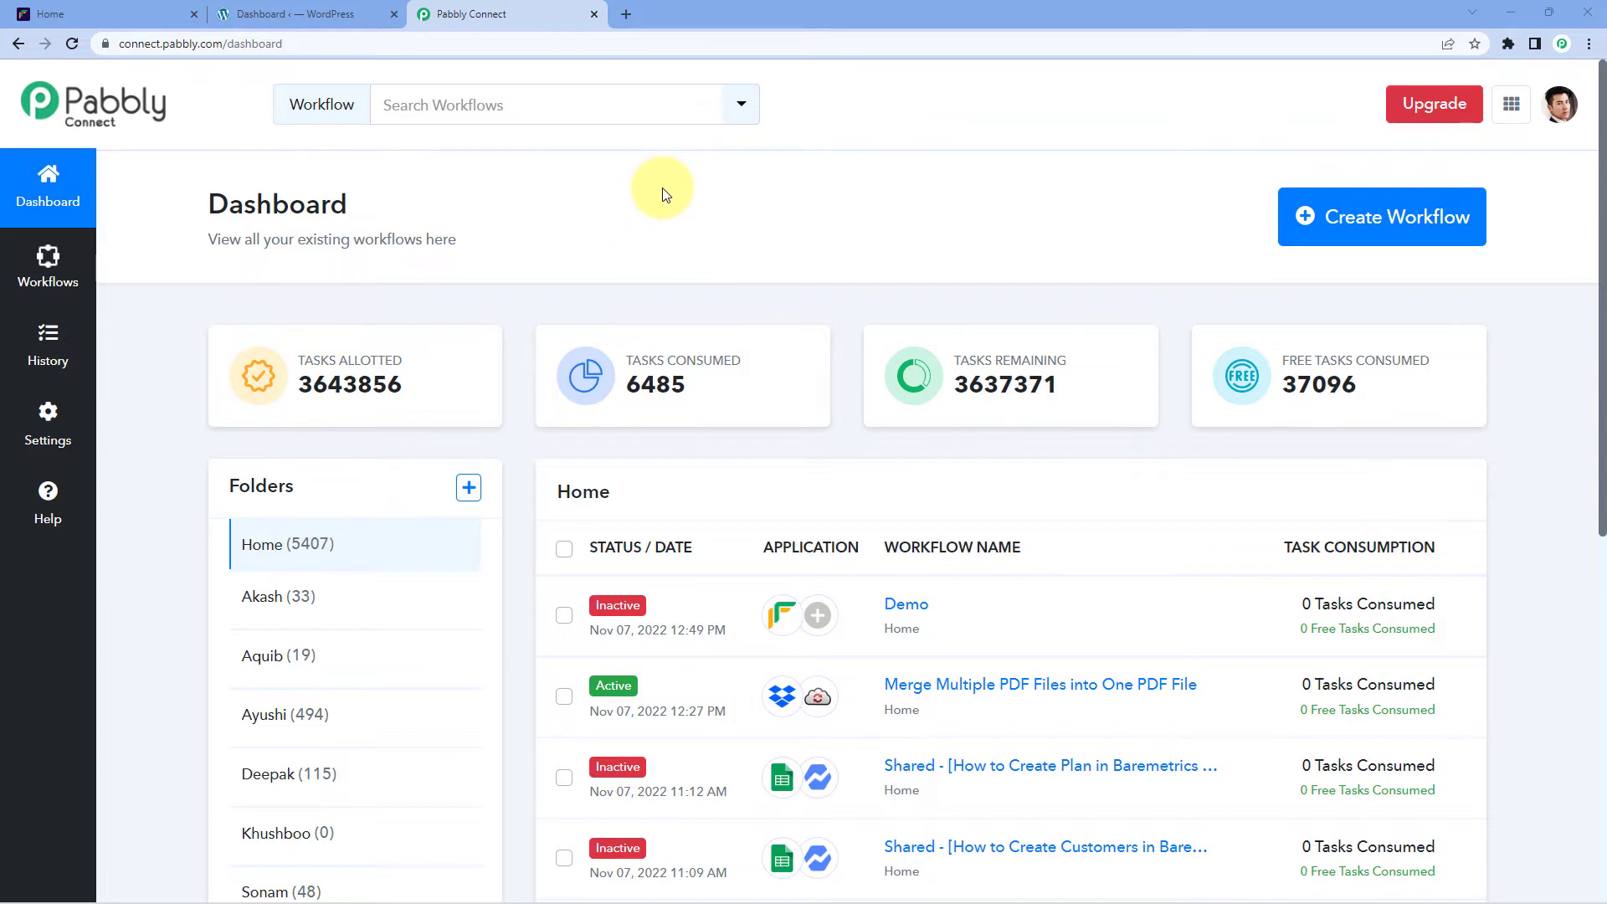
- Create a new workflow named 'Cashfree to WordPress' and open it in the editor
click(1358, 216)
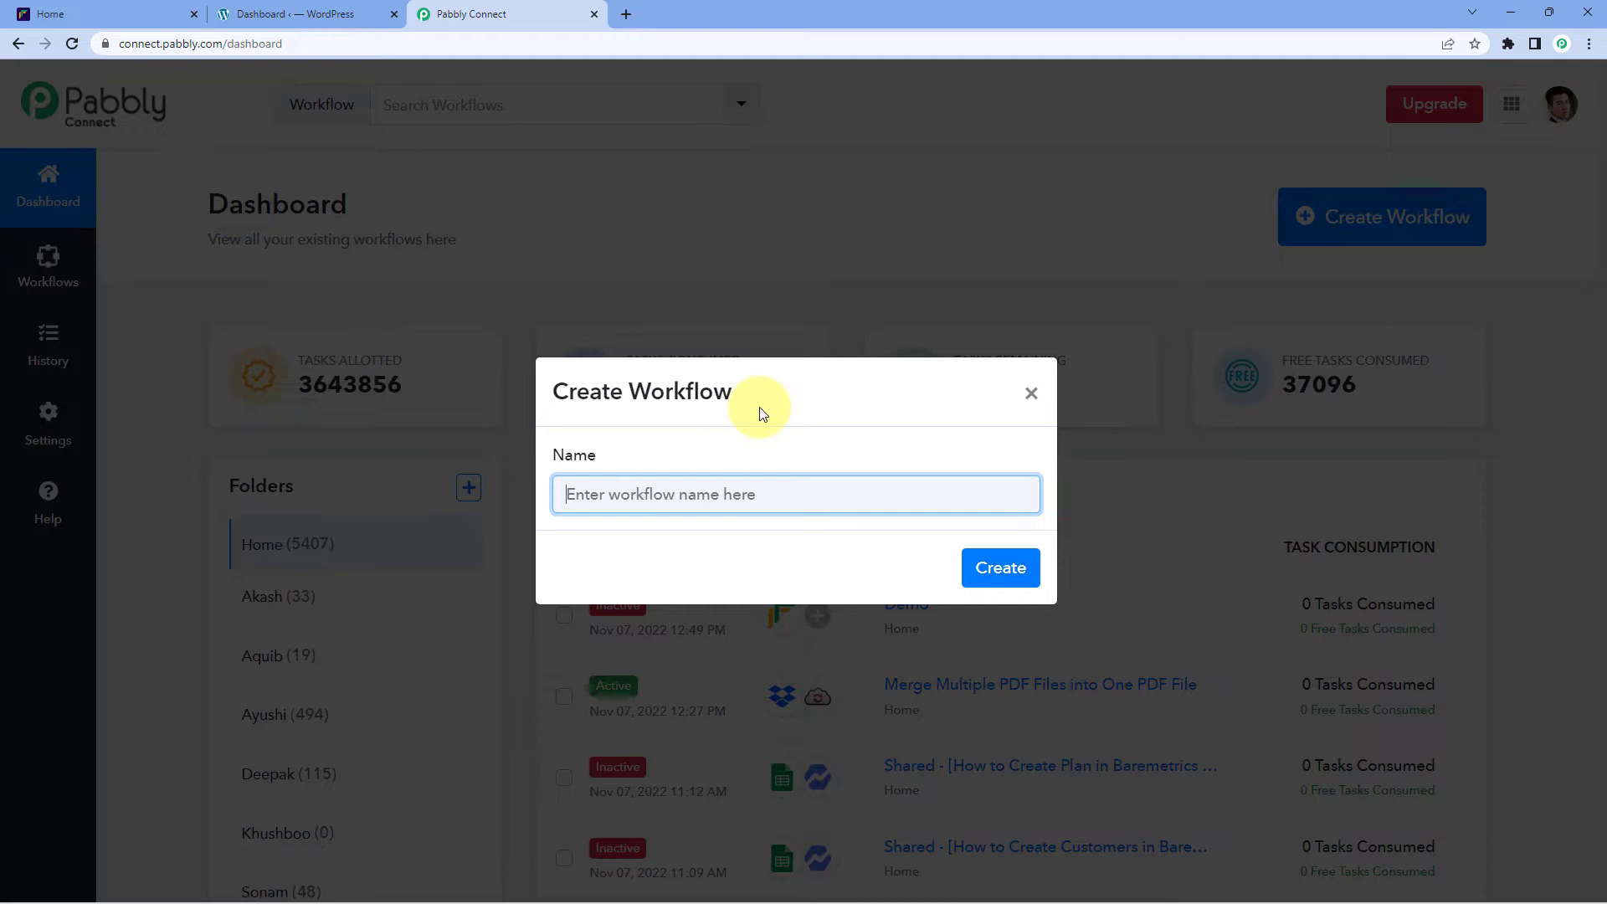
text(Cashfree to WordPress)
click(1022, 556)
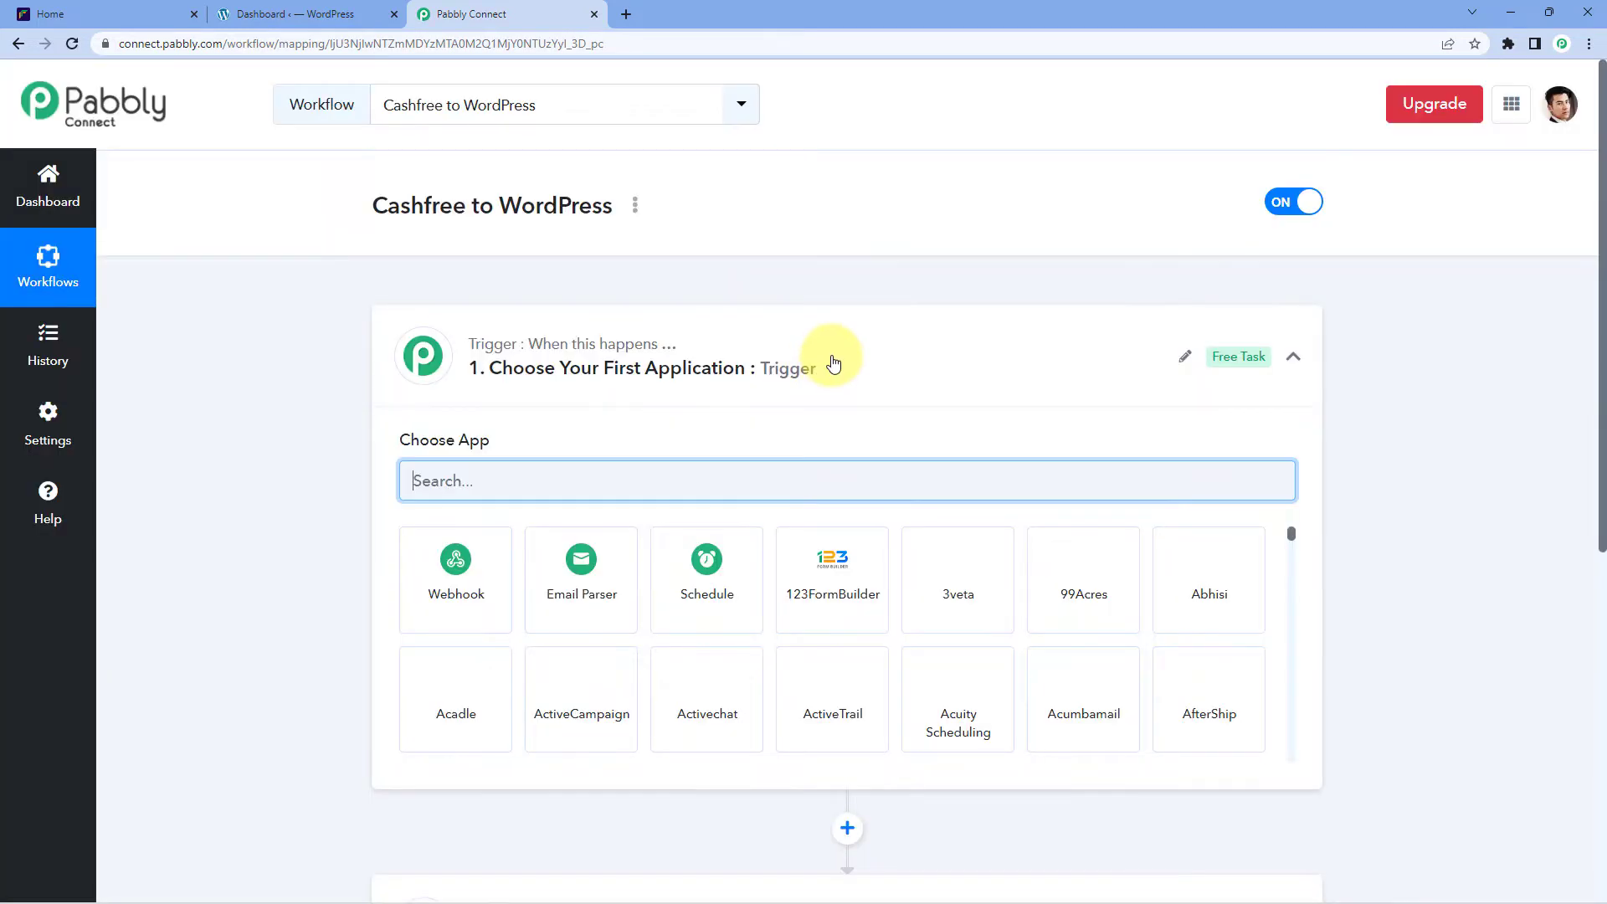
click(833, 362)
scroll(304, 374, down, 1)
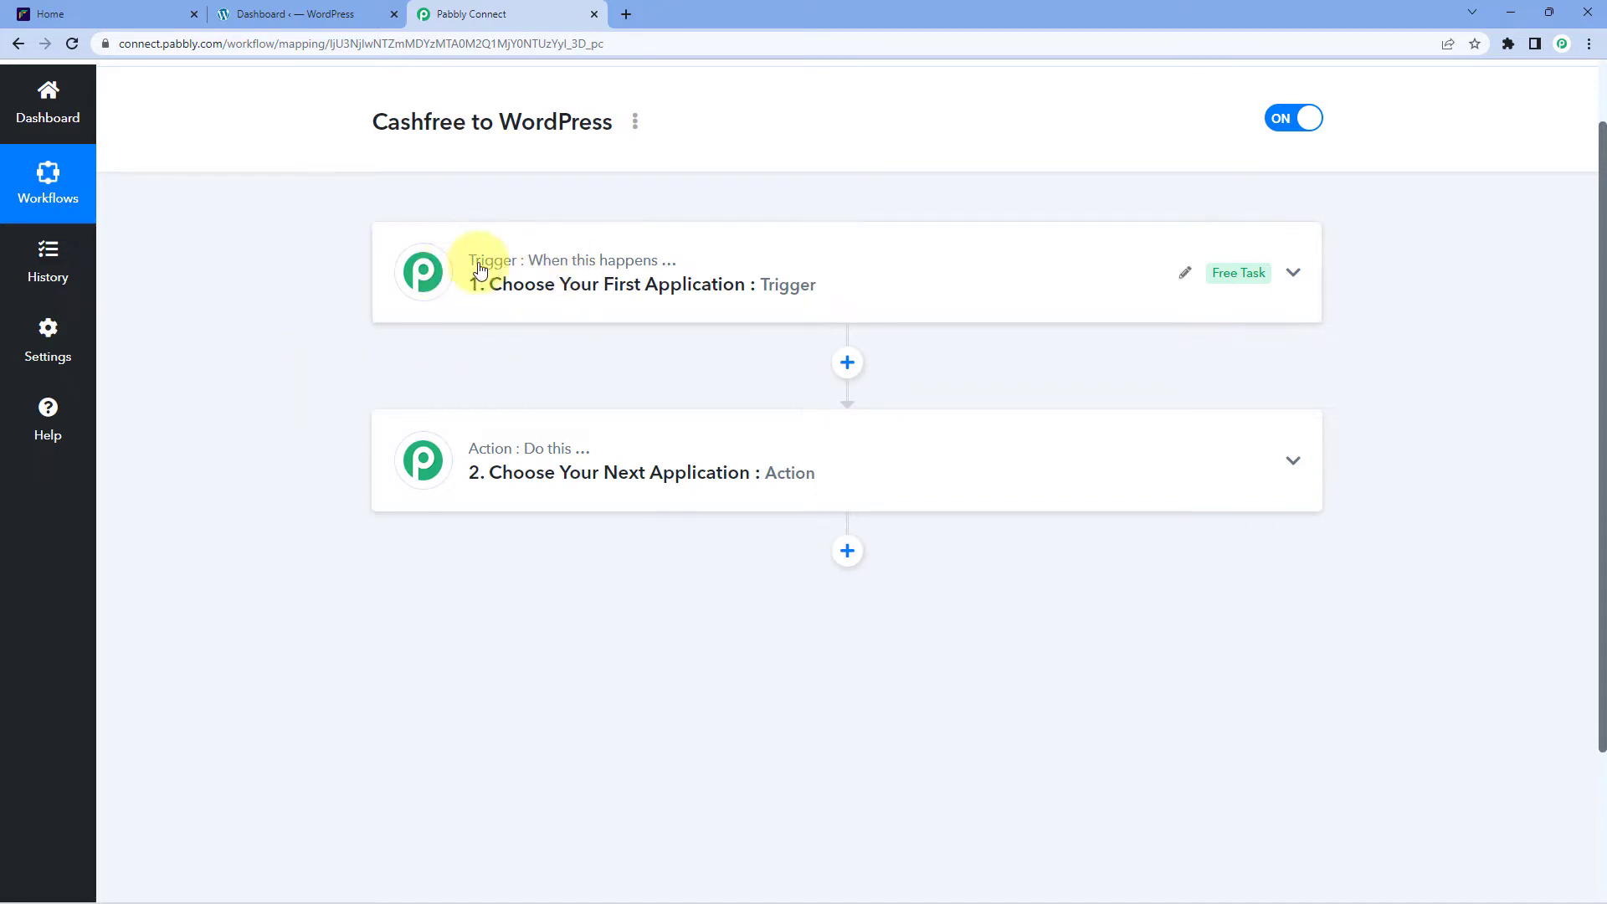
- Expand the workflow's trigger step to show its app list
mouse_move(468, 465)
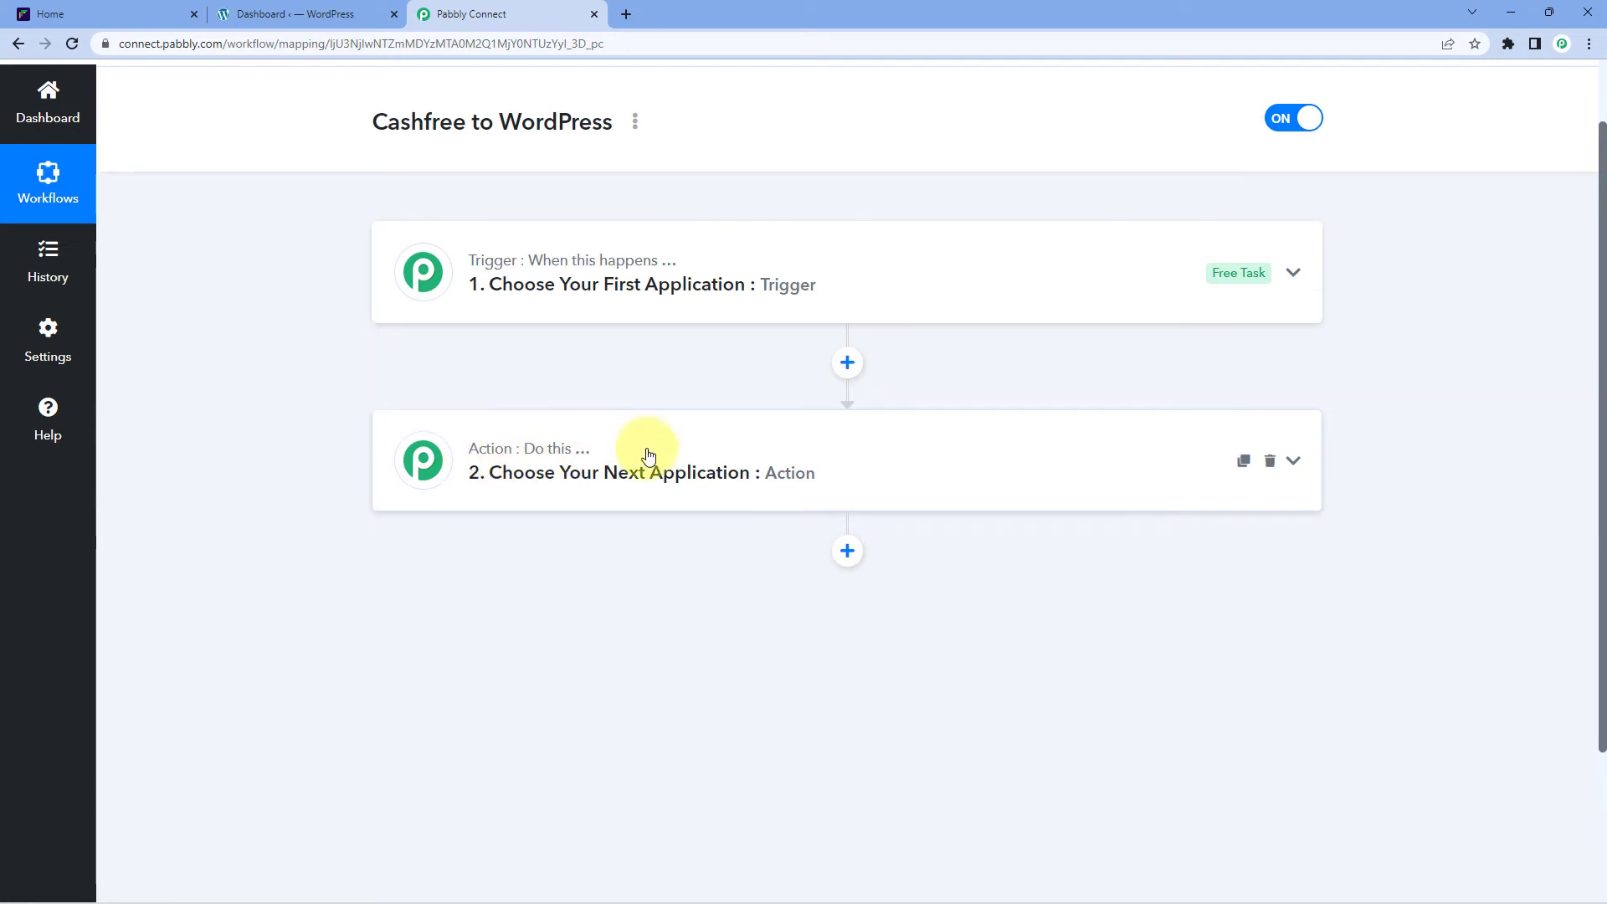
click(692, 254)
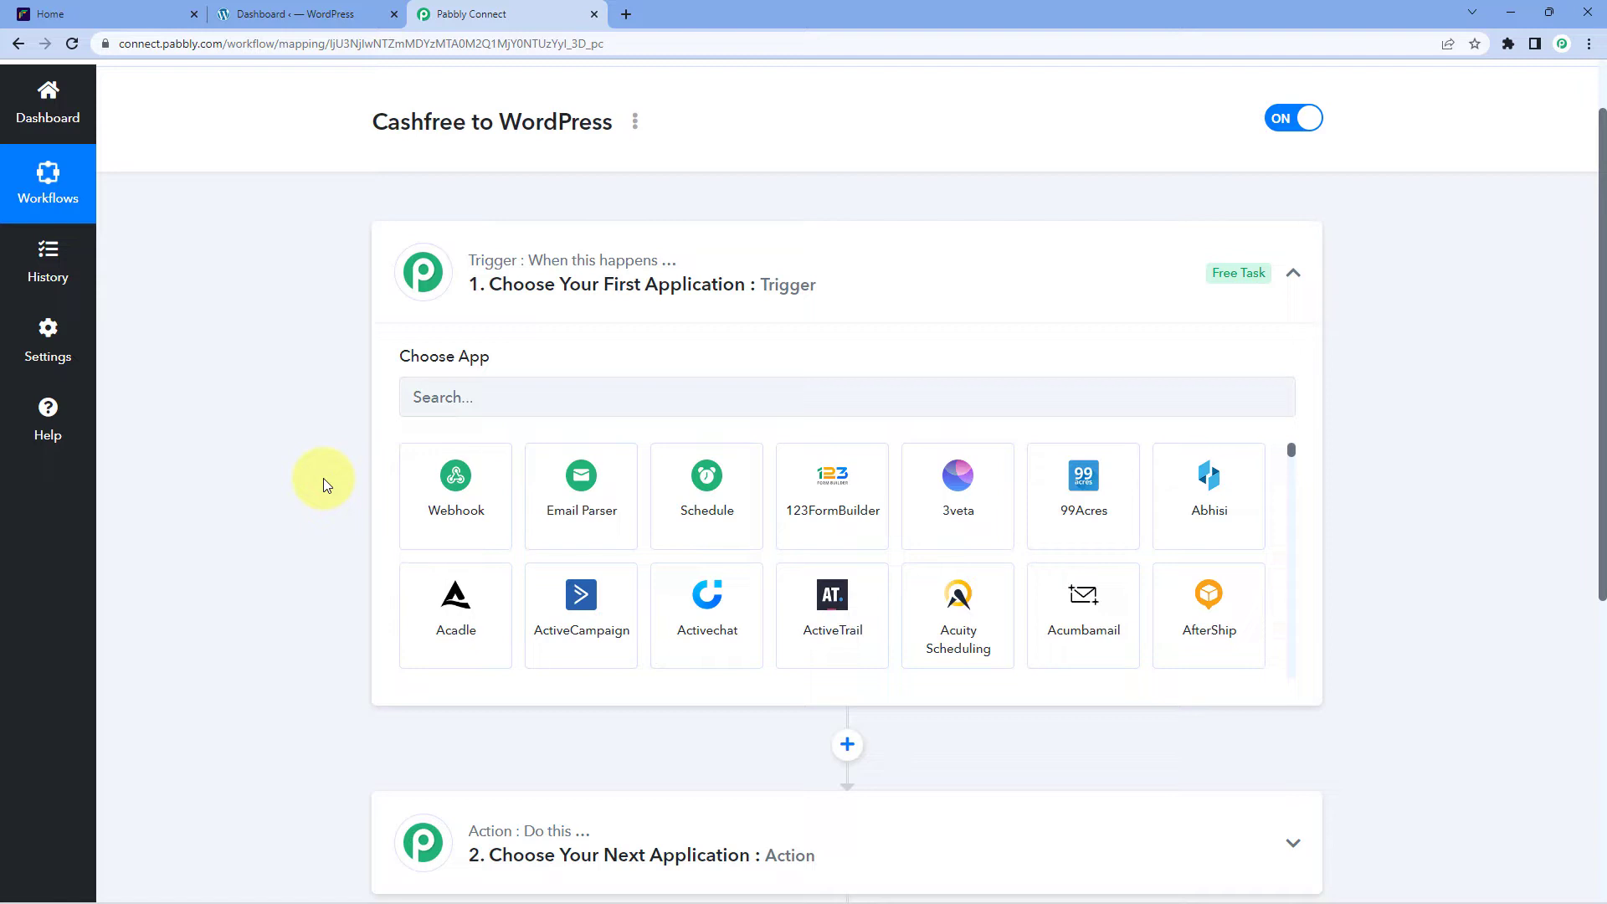
- Set the trigger app to Cashfree with the Payment via Form event
scroll(323, 479, down, 2)
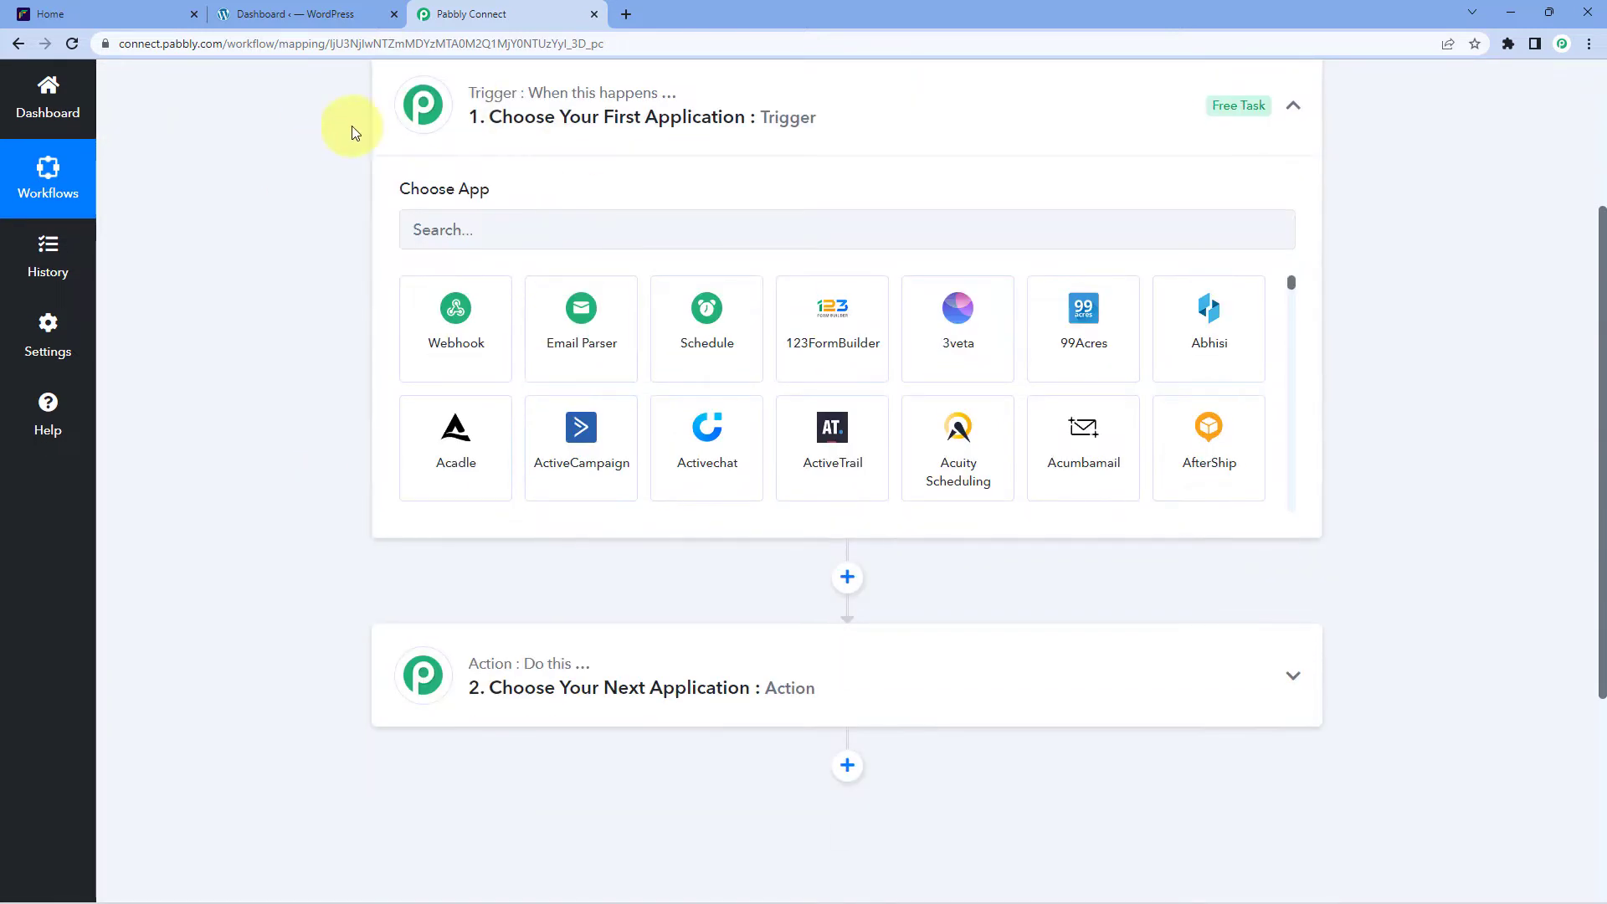
click(517, 237)
text(Cashfre)
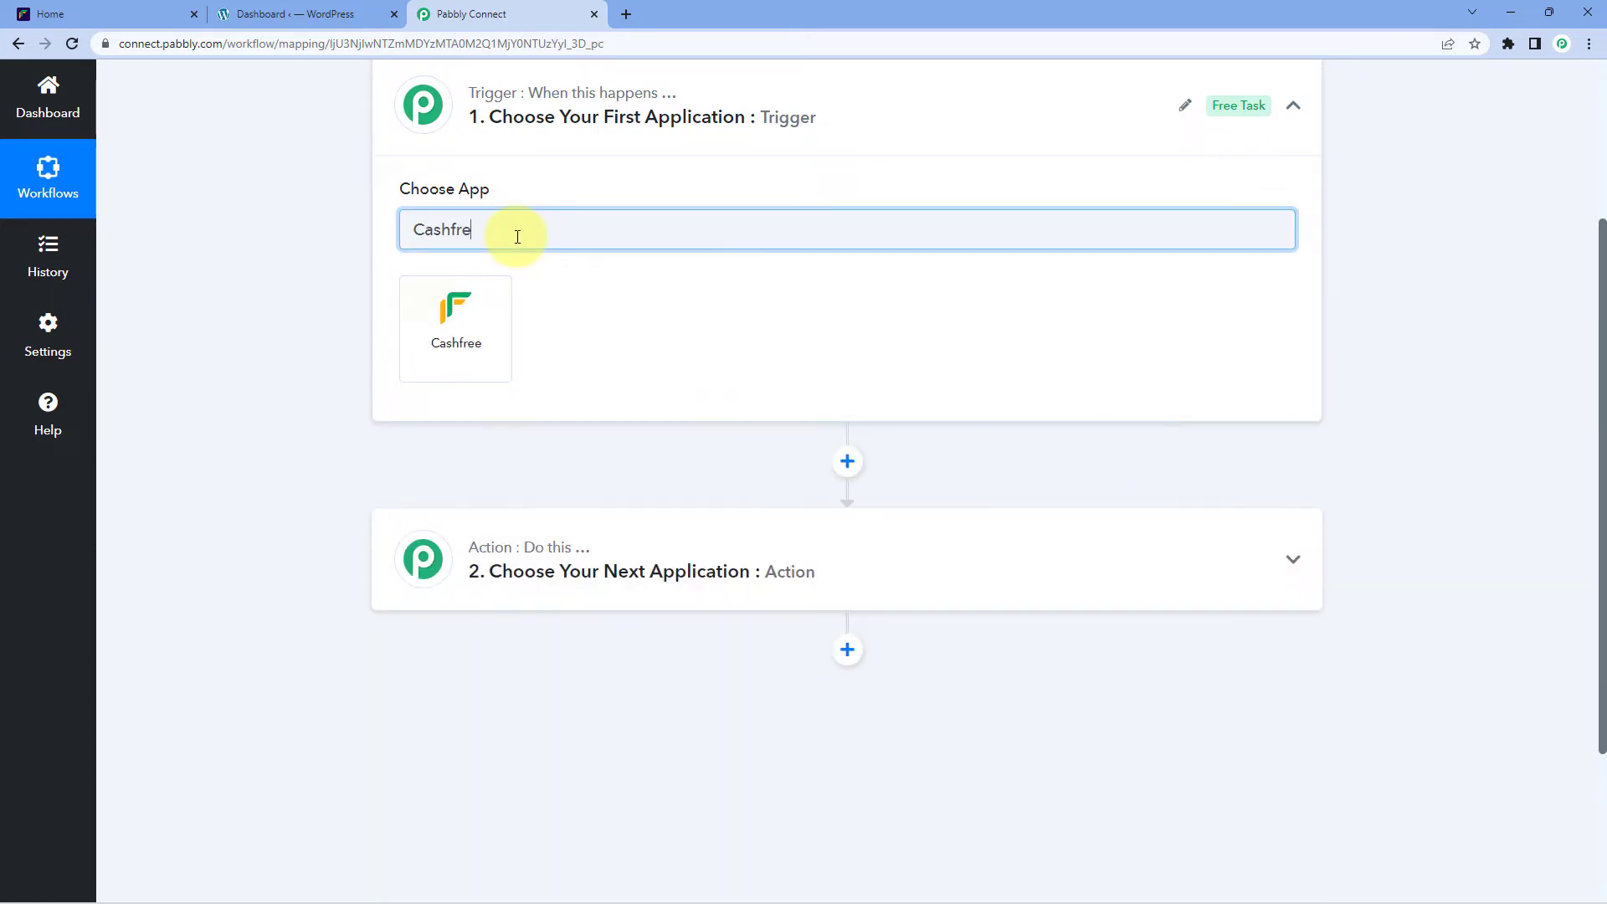
click(467, 301)
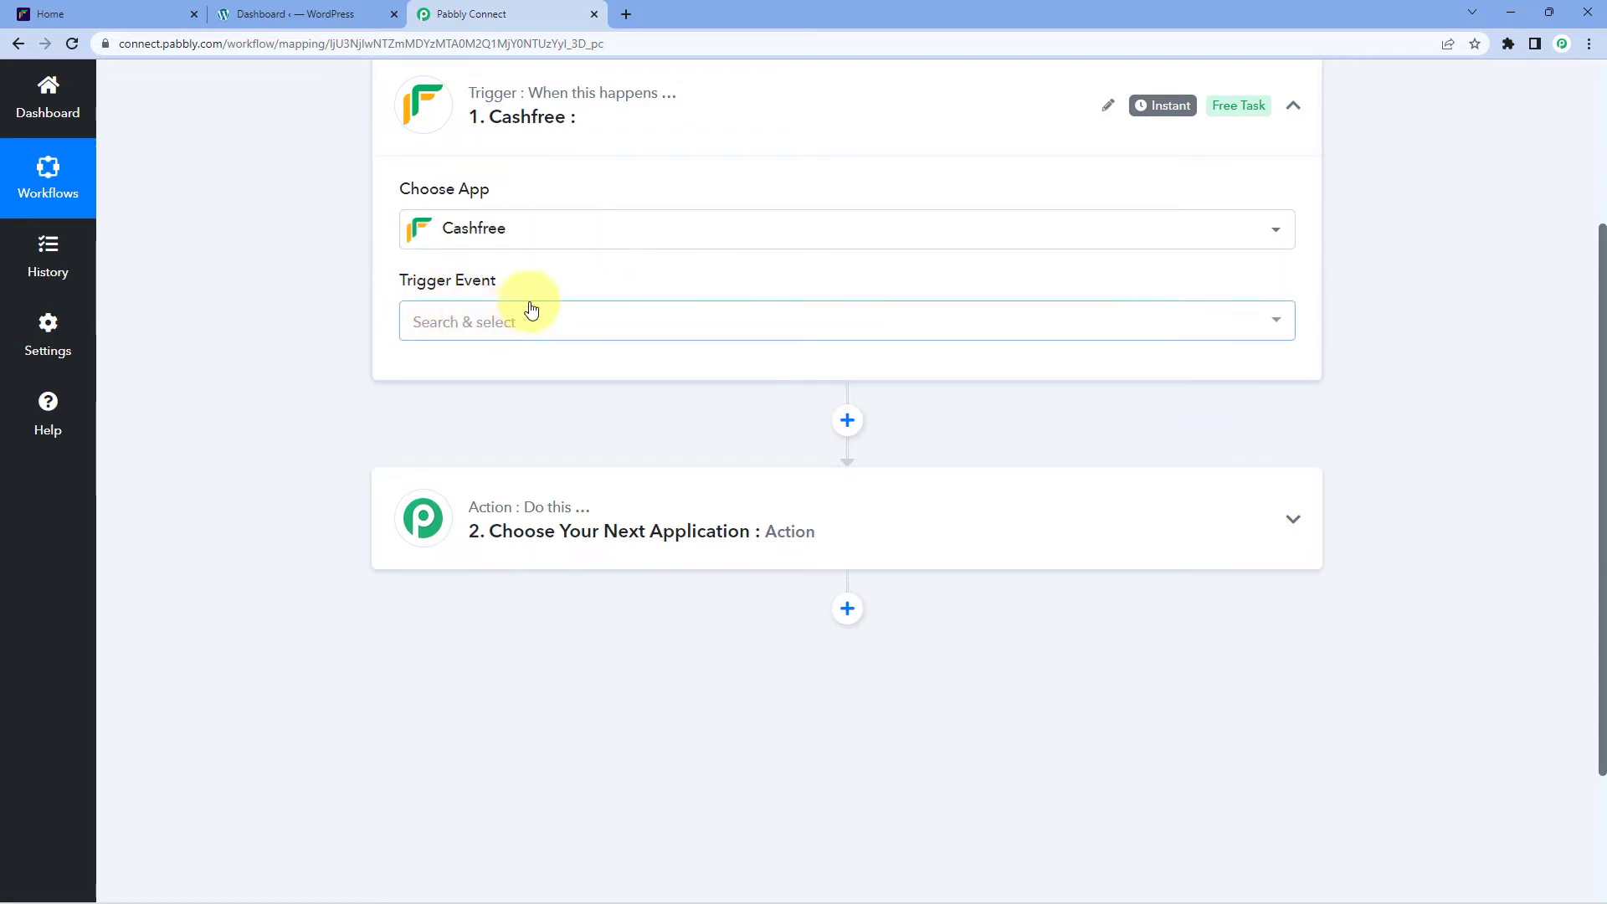
click(564, 327)
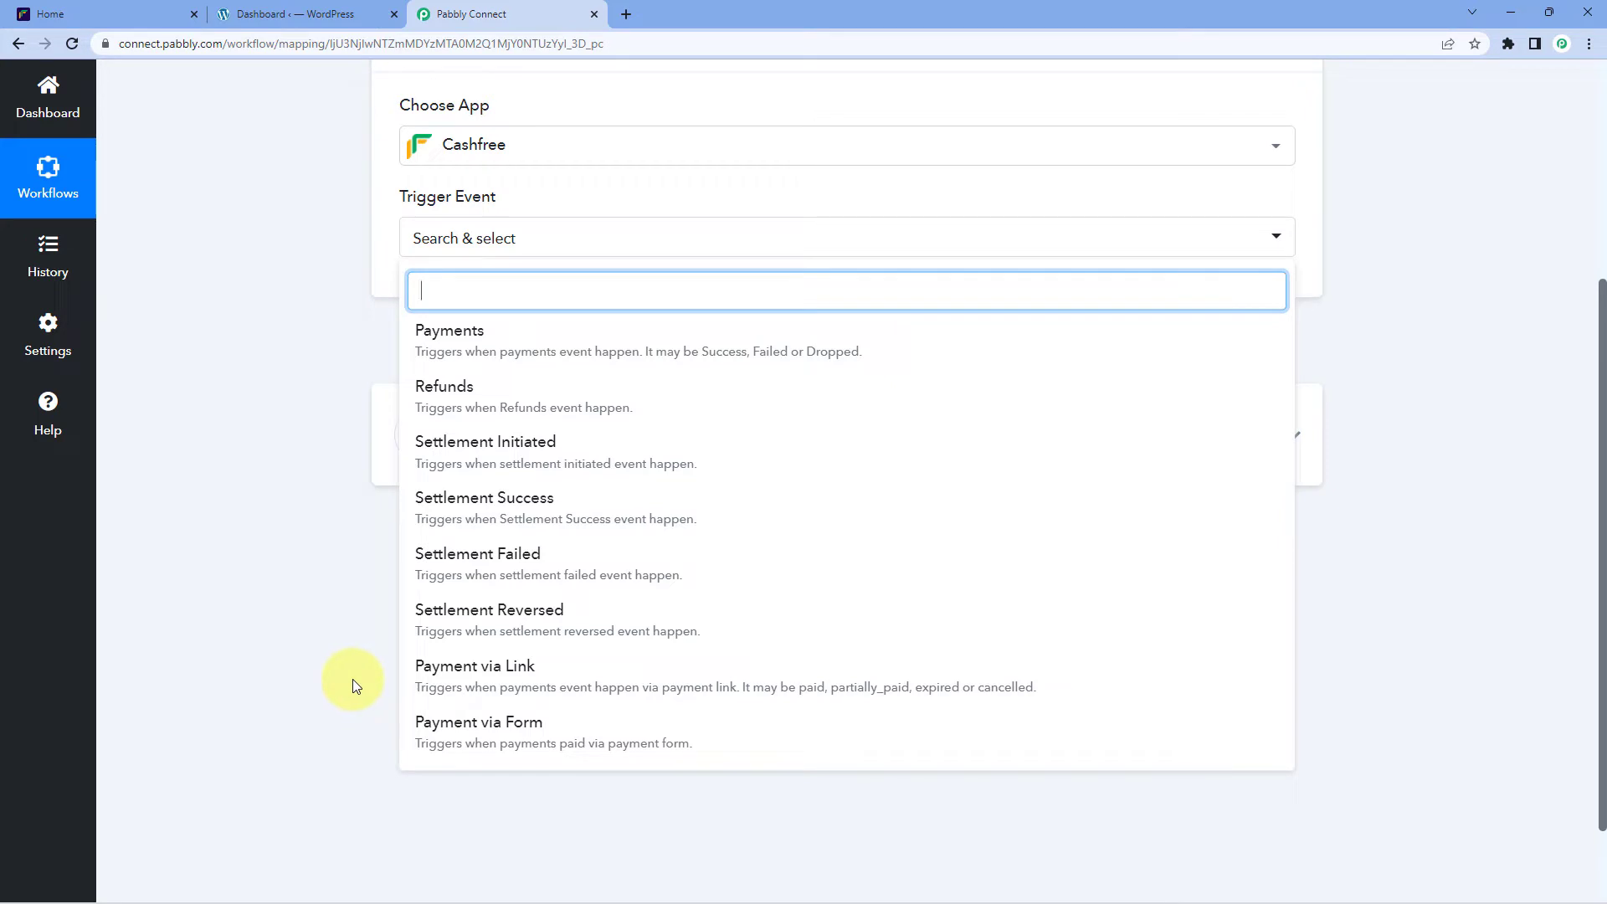
click(556, 733)
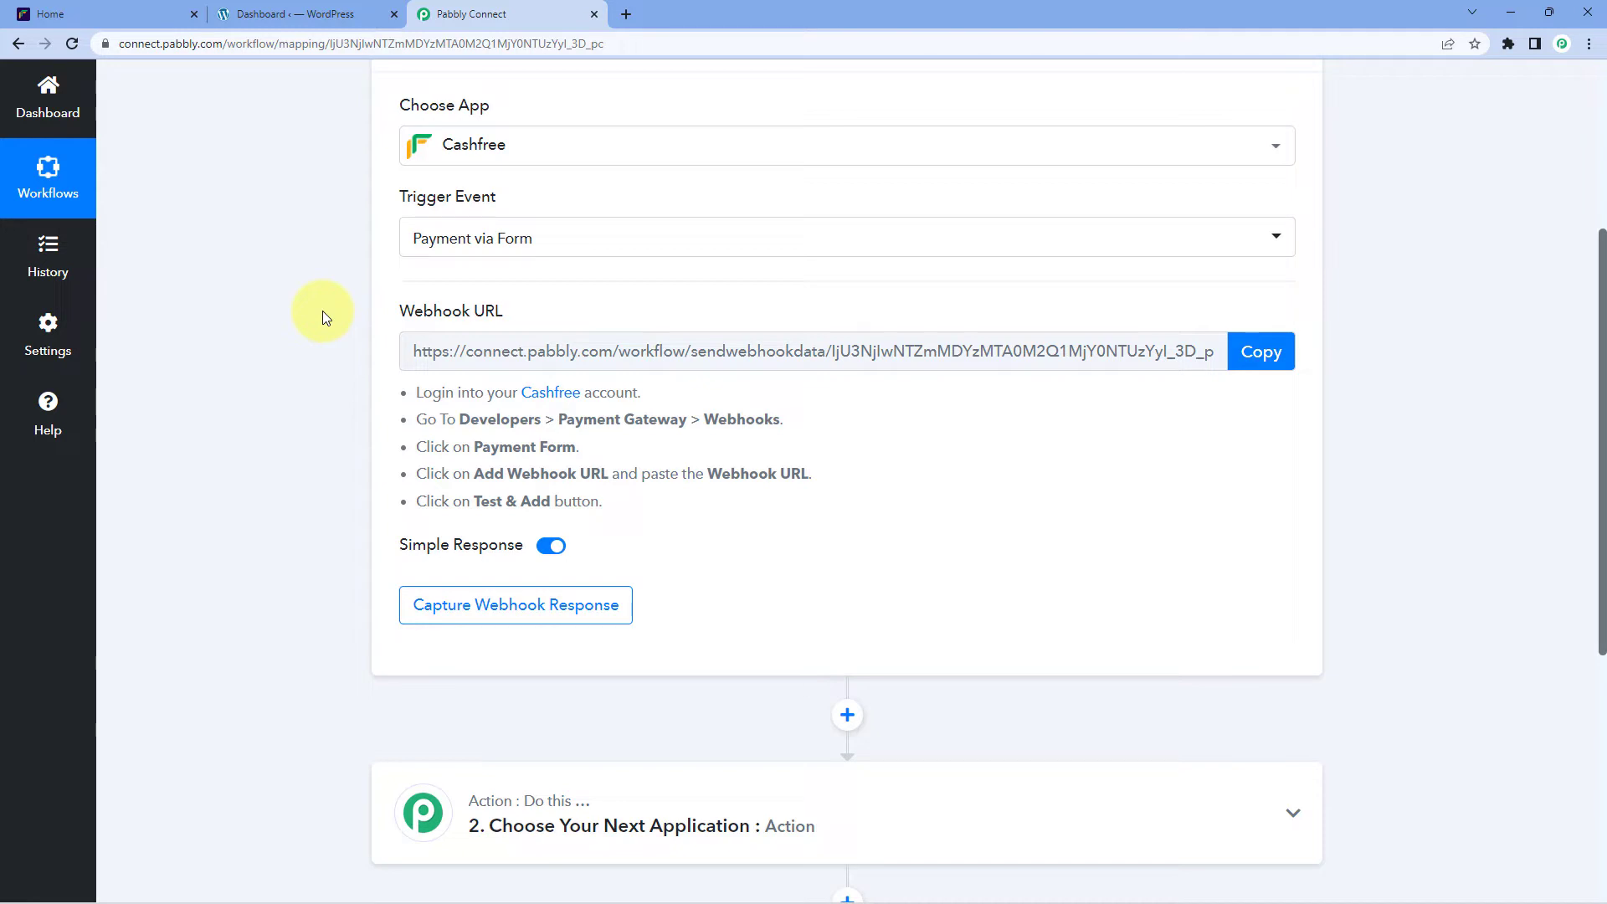
click(498, 243)
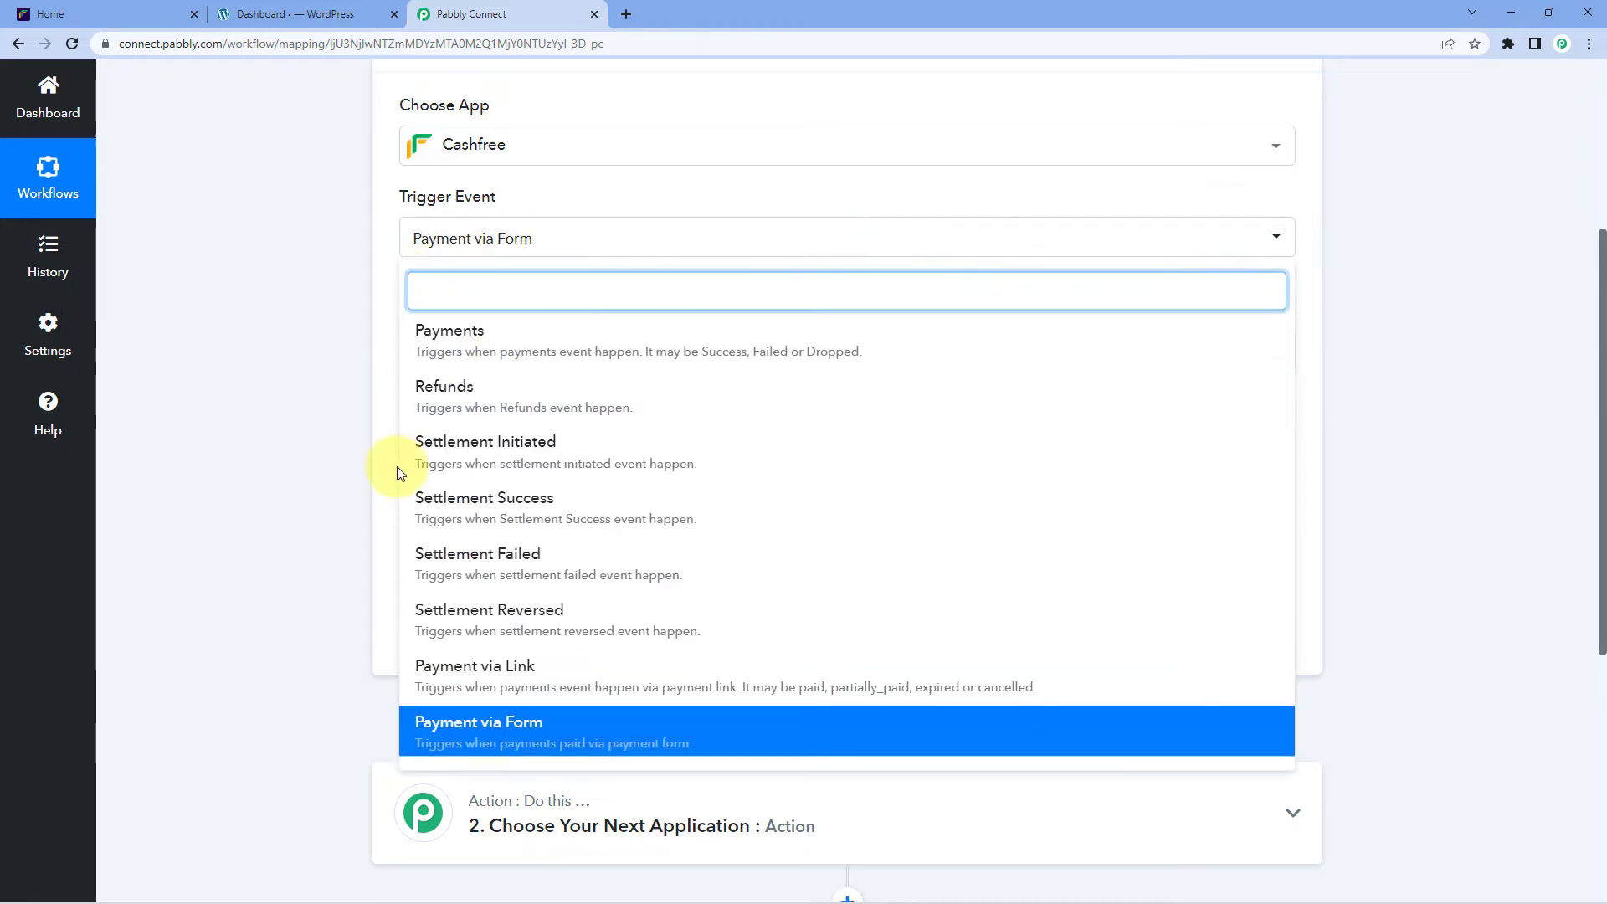
click(298, 349)
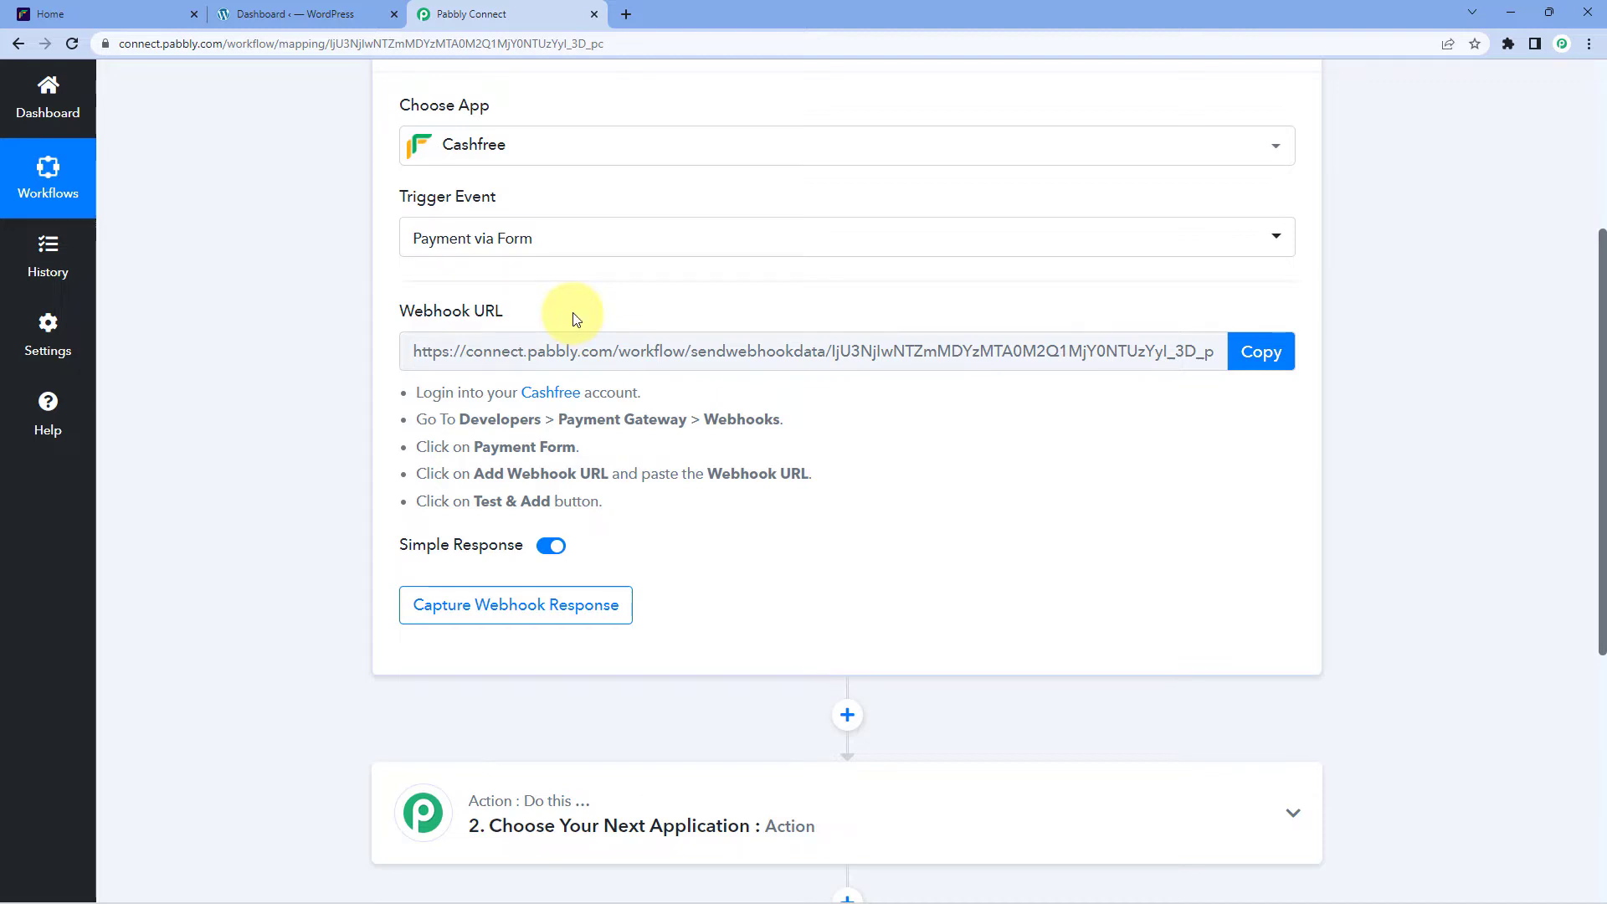
- Copy the trigger's webhook URL and start waiting for a webhook response
click(1285, 340)
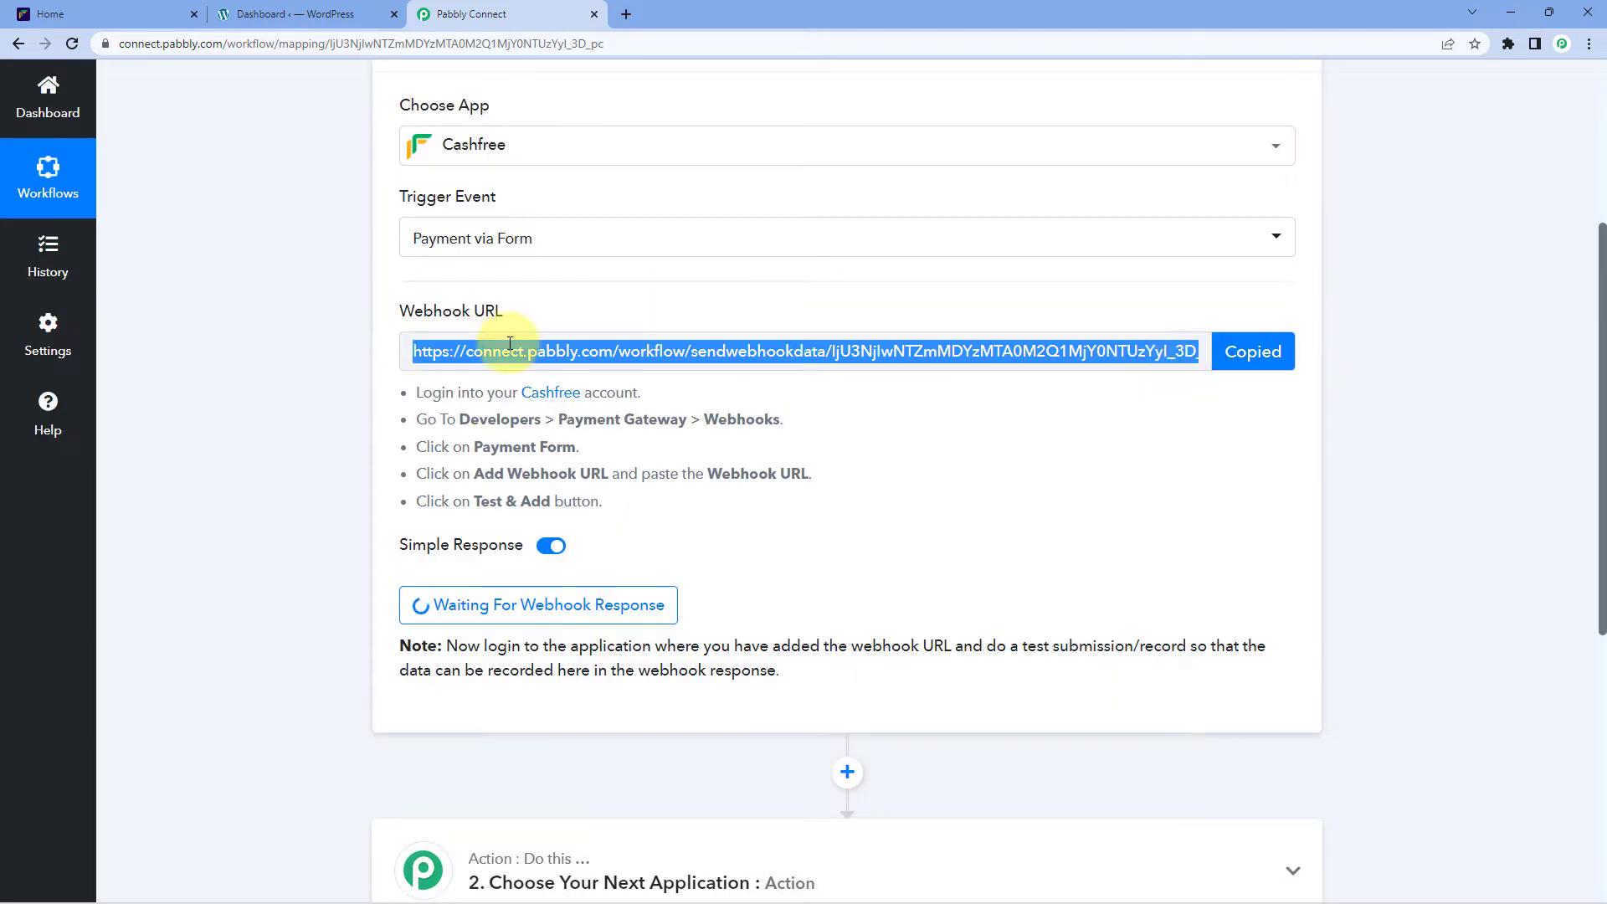
drag(402, 395, 619, 507)
click(620, 507)
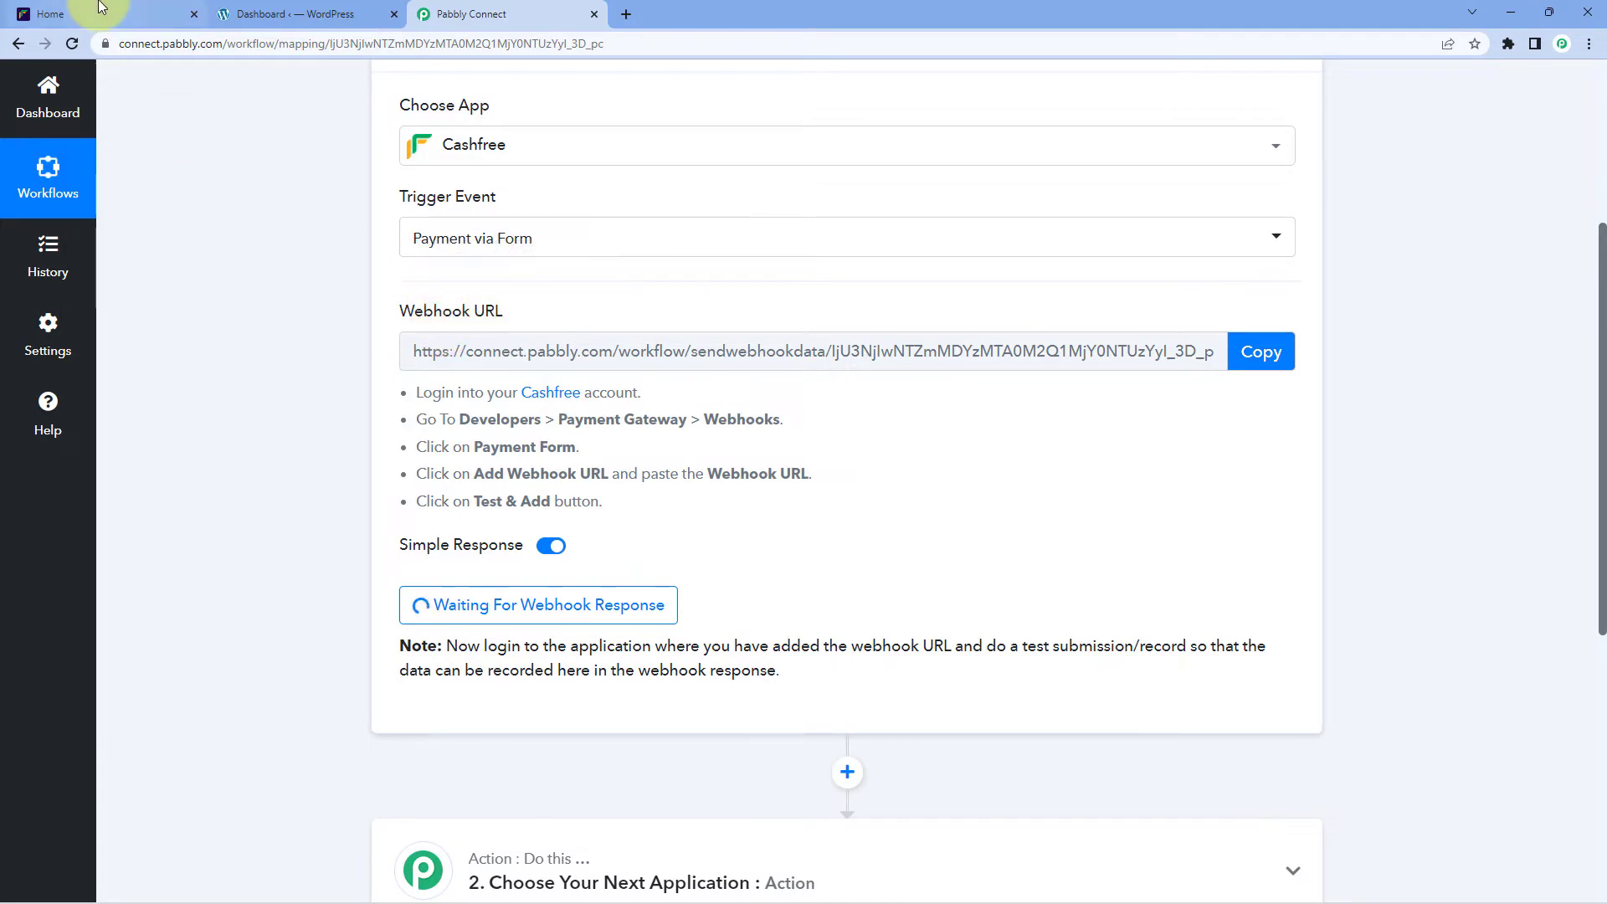
- Switch Cashfree to test mode and go to the Payment Form webhooks under Developers
click(54, 12)
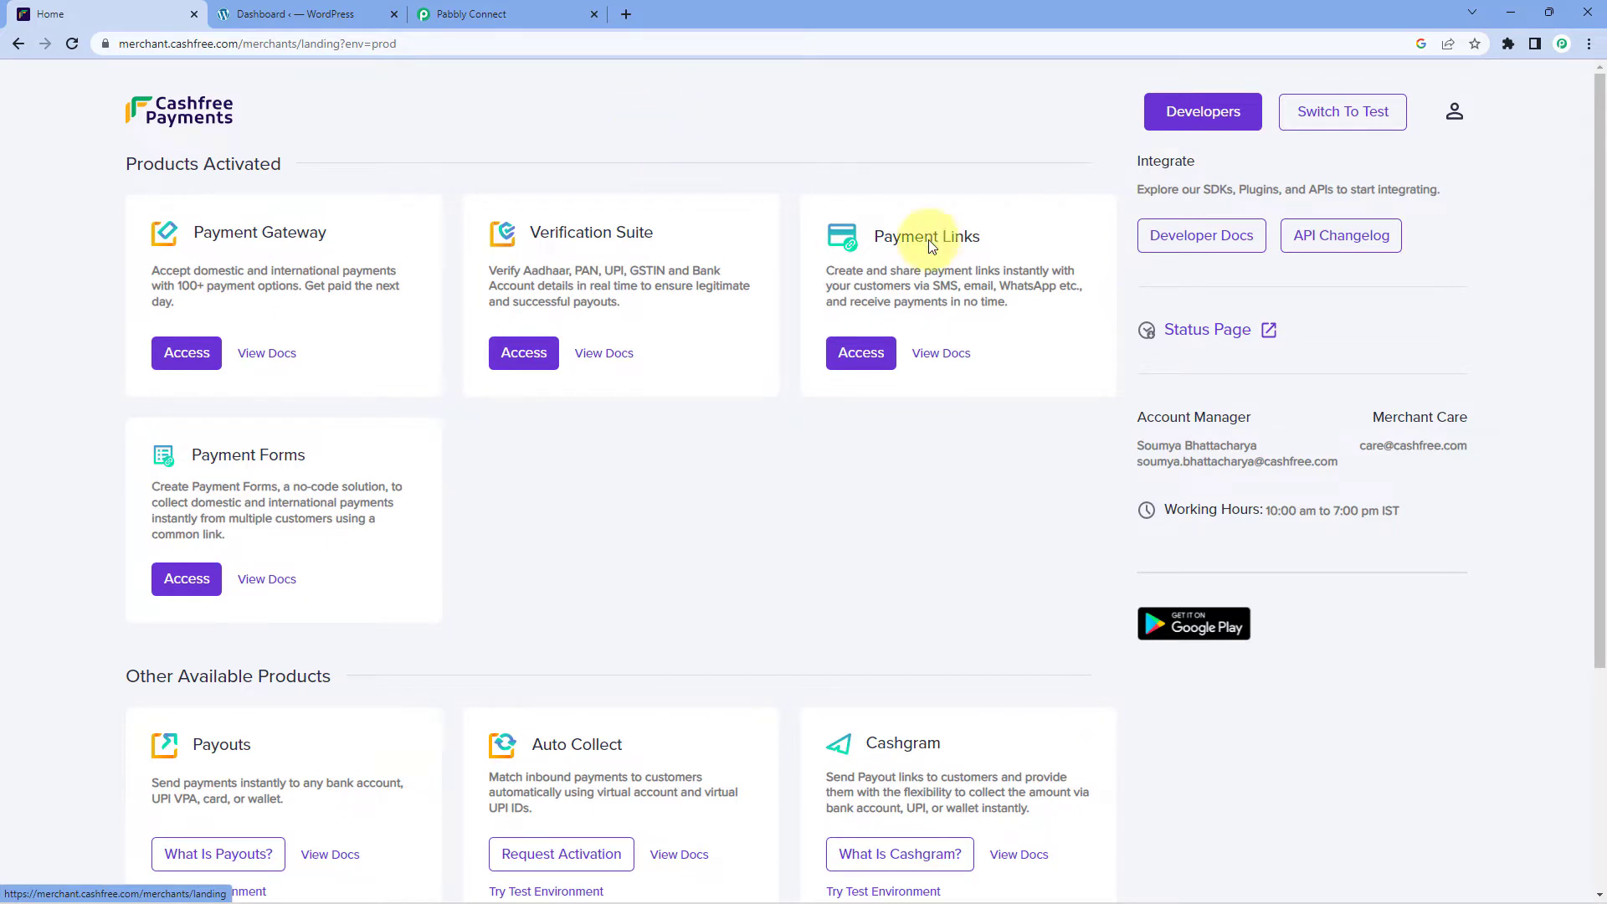
click(1343, 114)
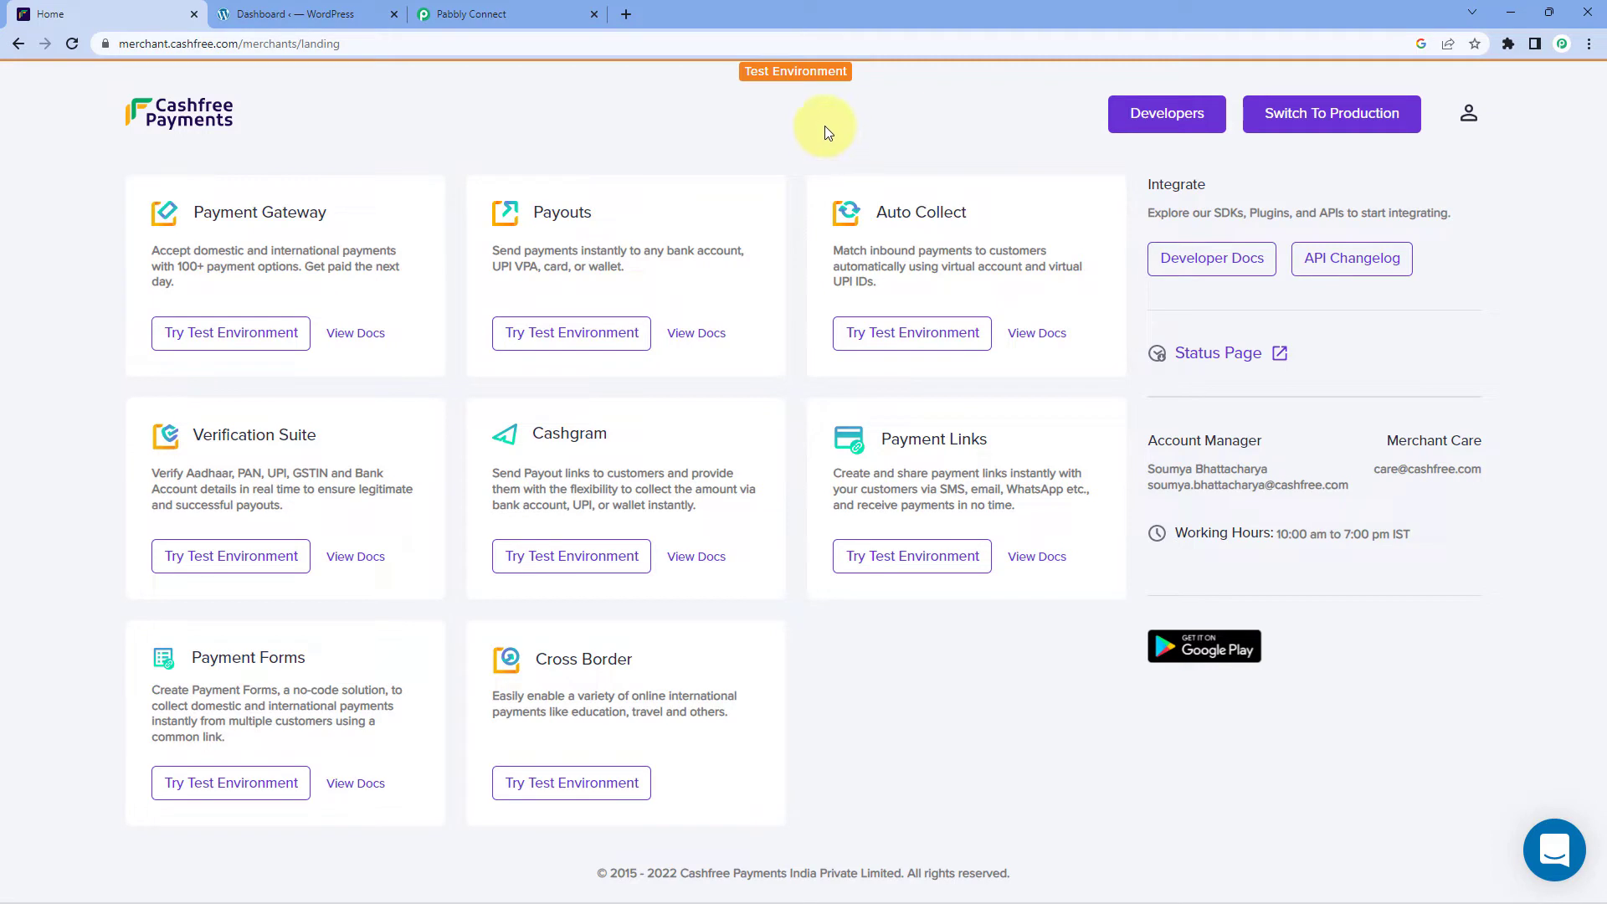
click(253, 328)
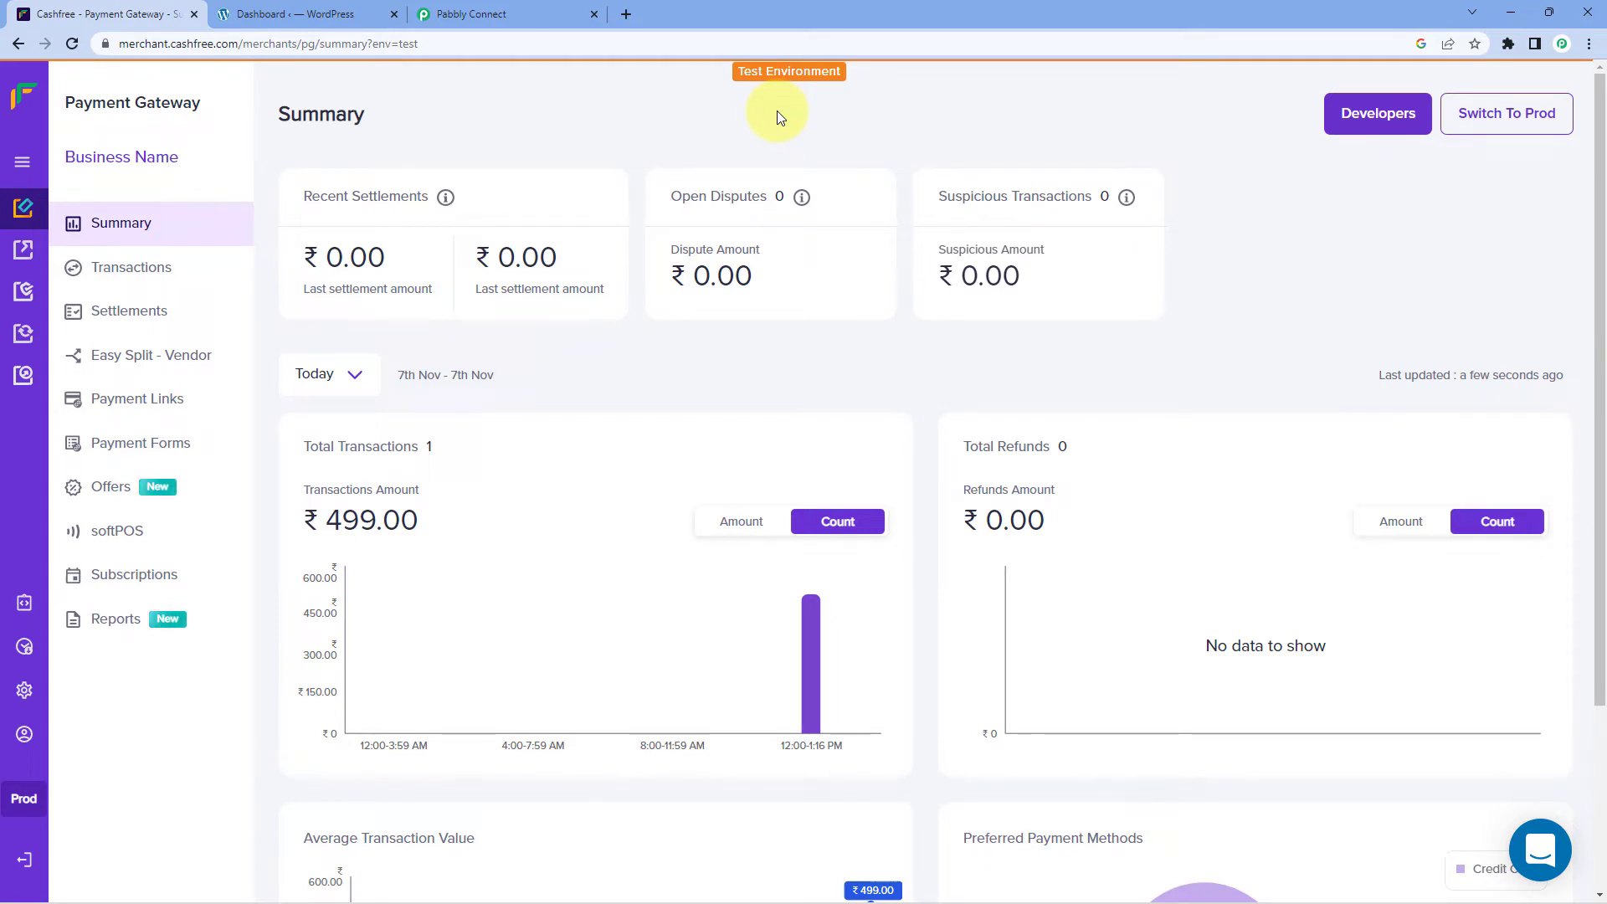
click(23, 604)
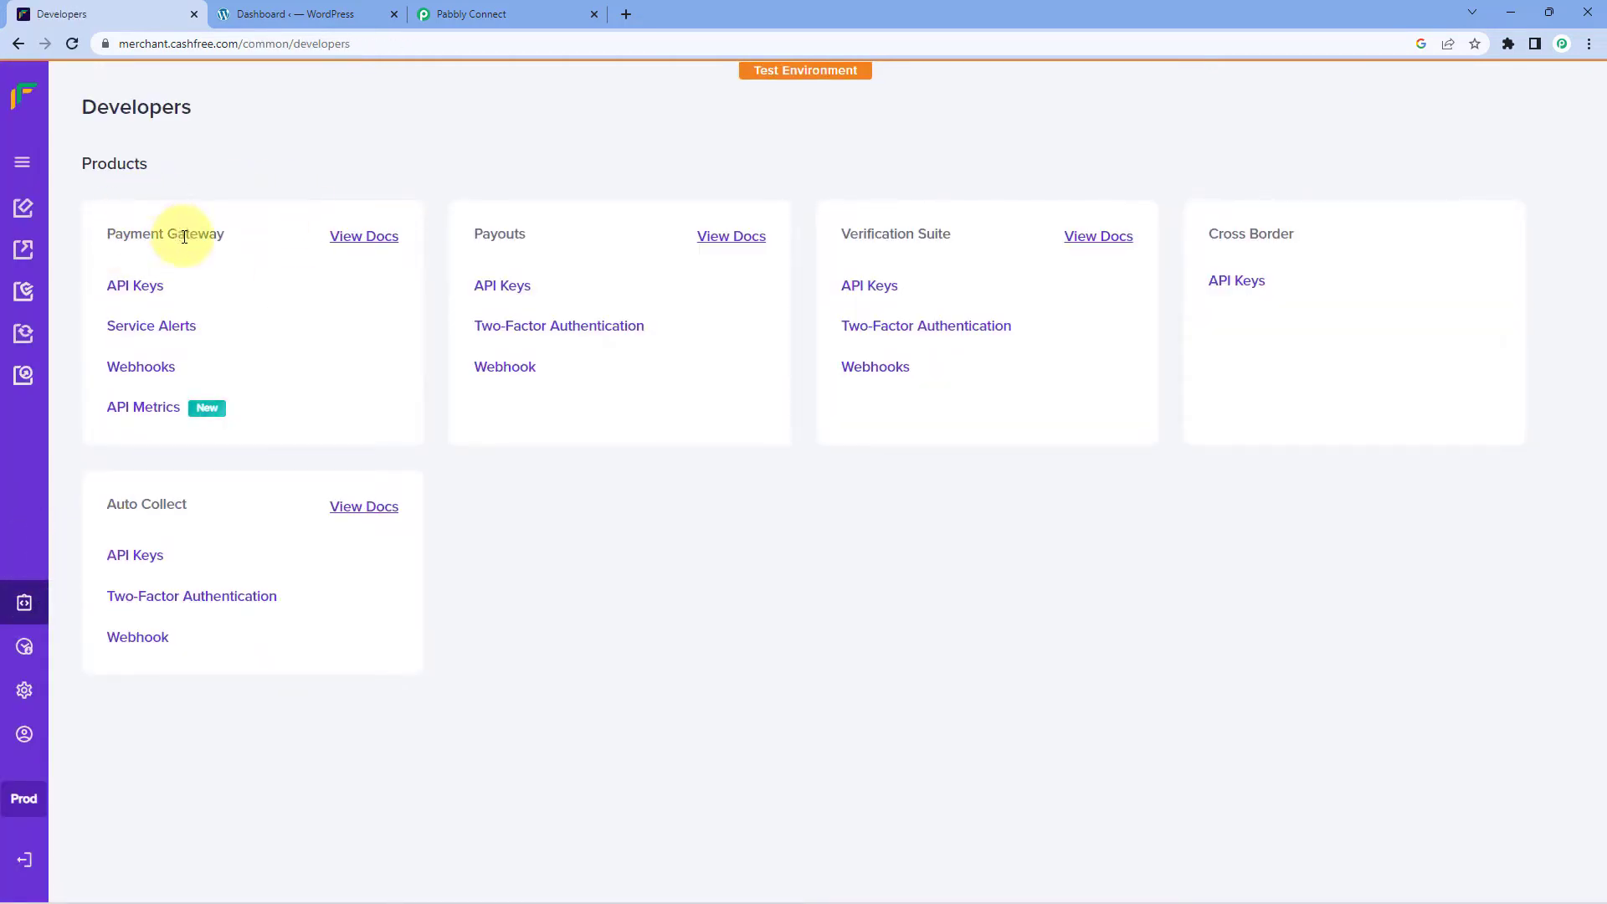
click(138, 369)
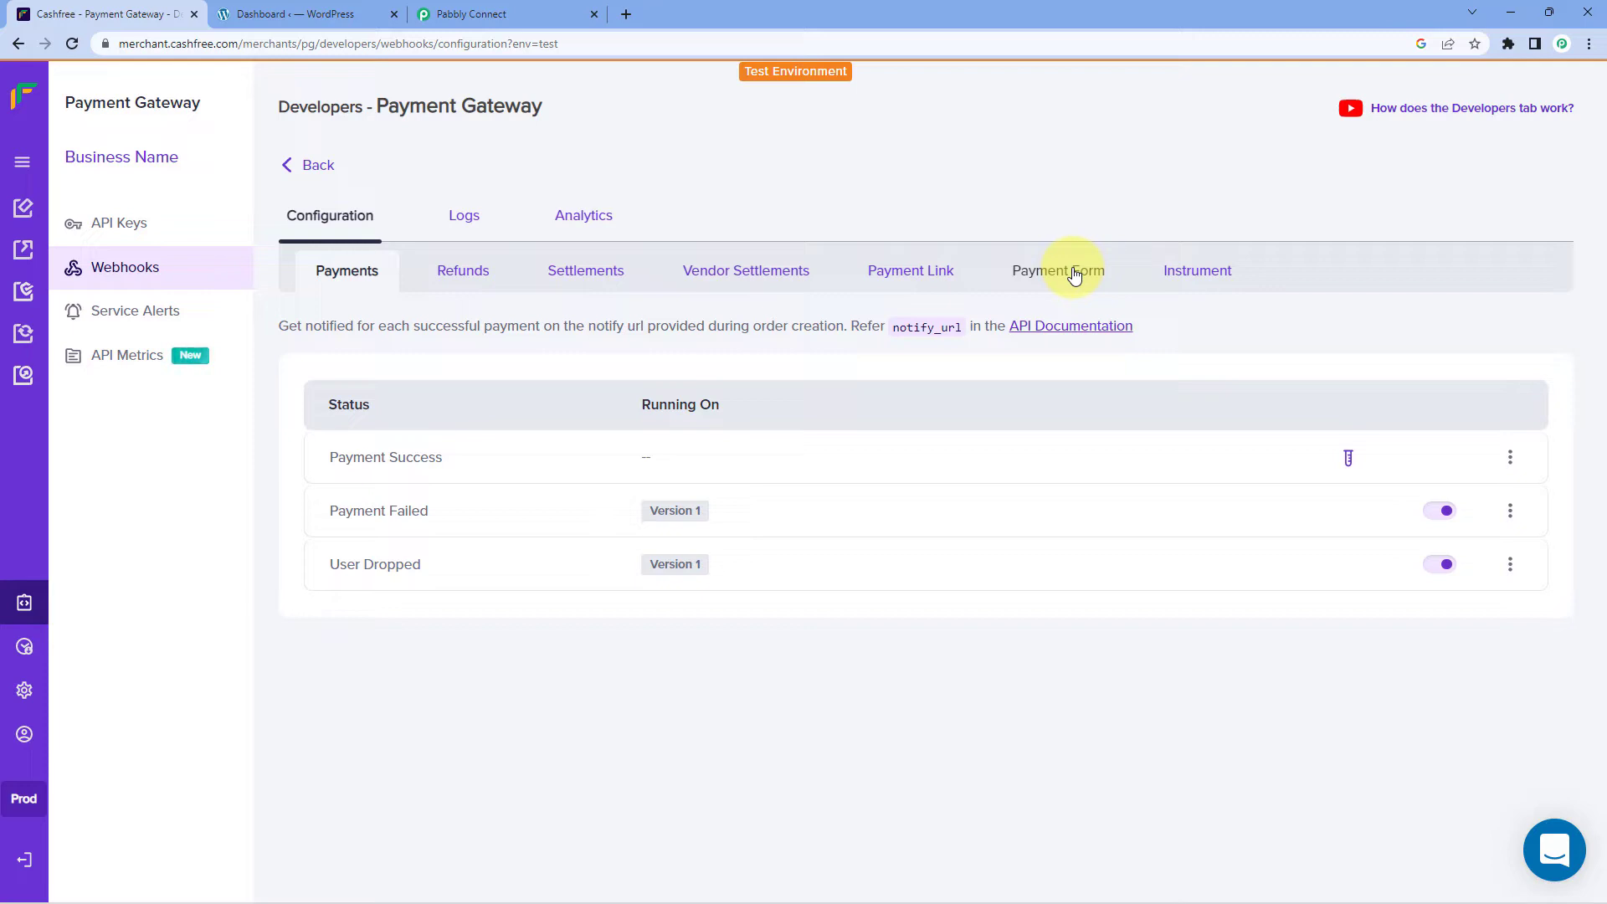
click(1070, 273)
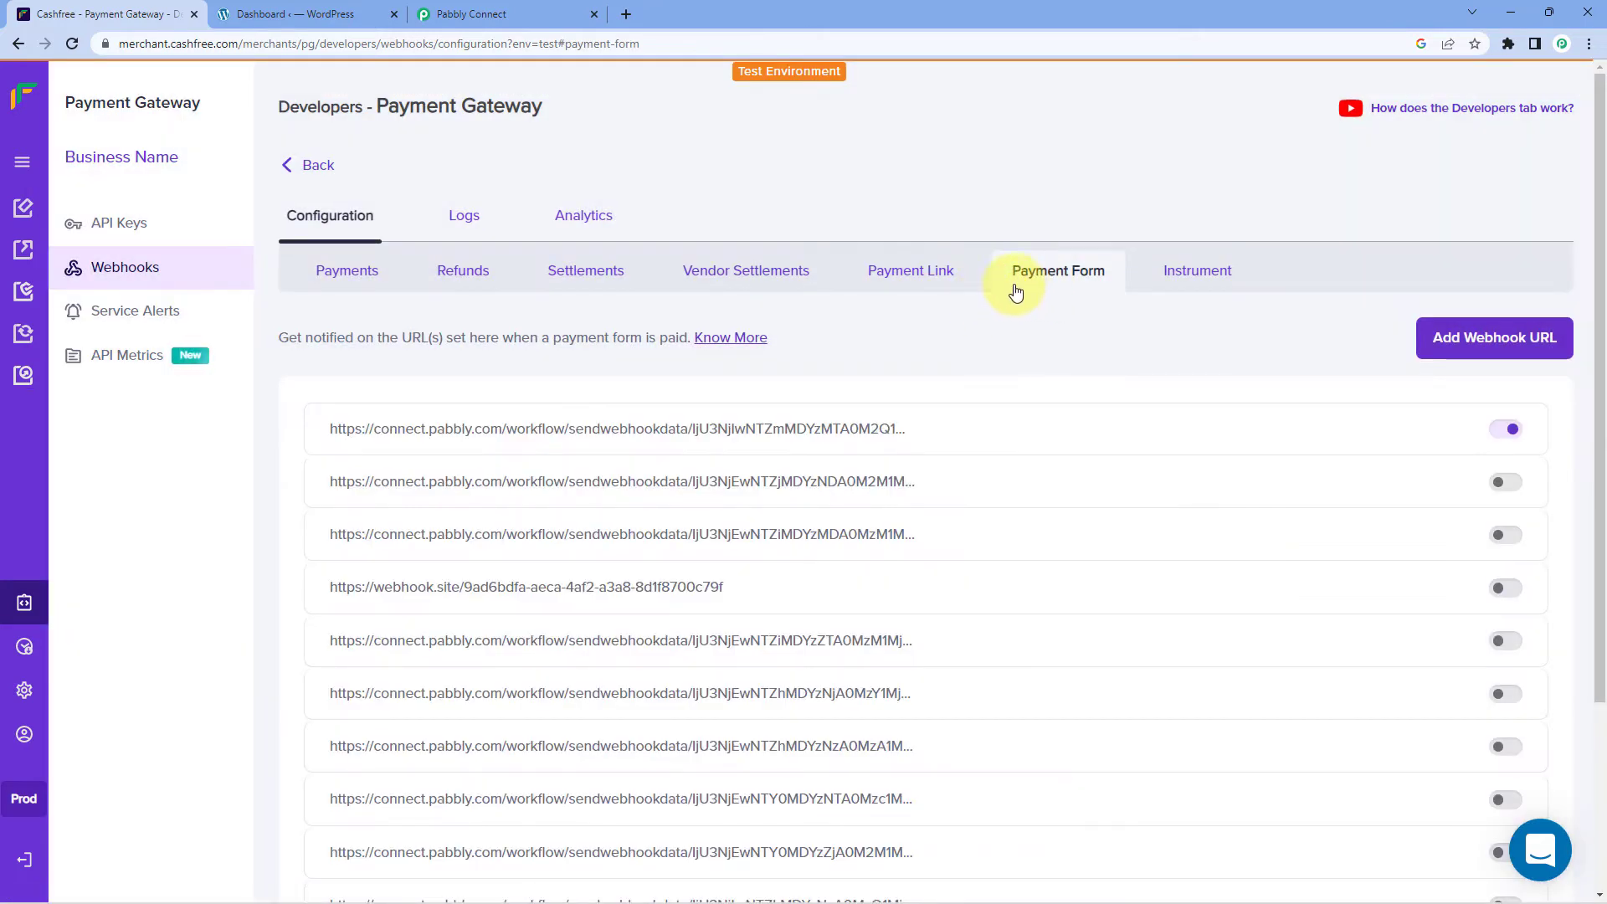
- Add the pasted Pabbly webhook URL and run Test & Add
click(1472, 345)
click(658, 481)
right_click(658, 481)
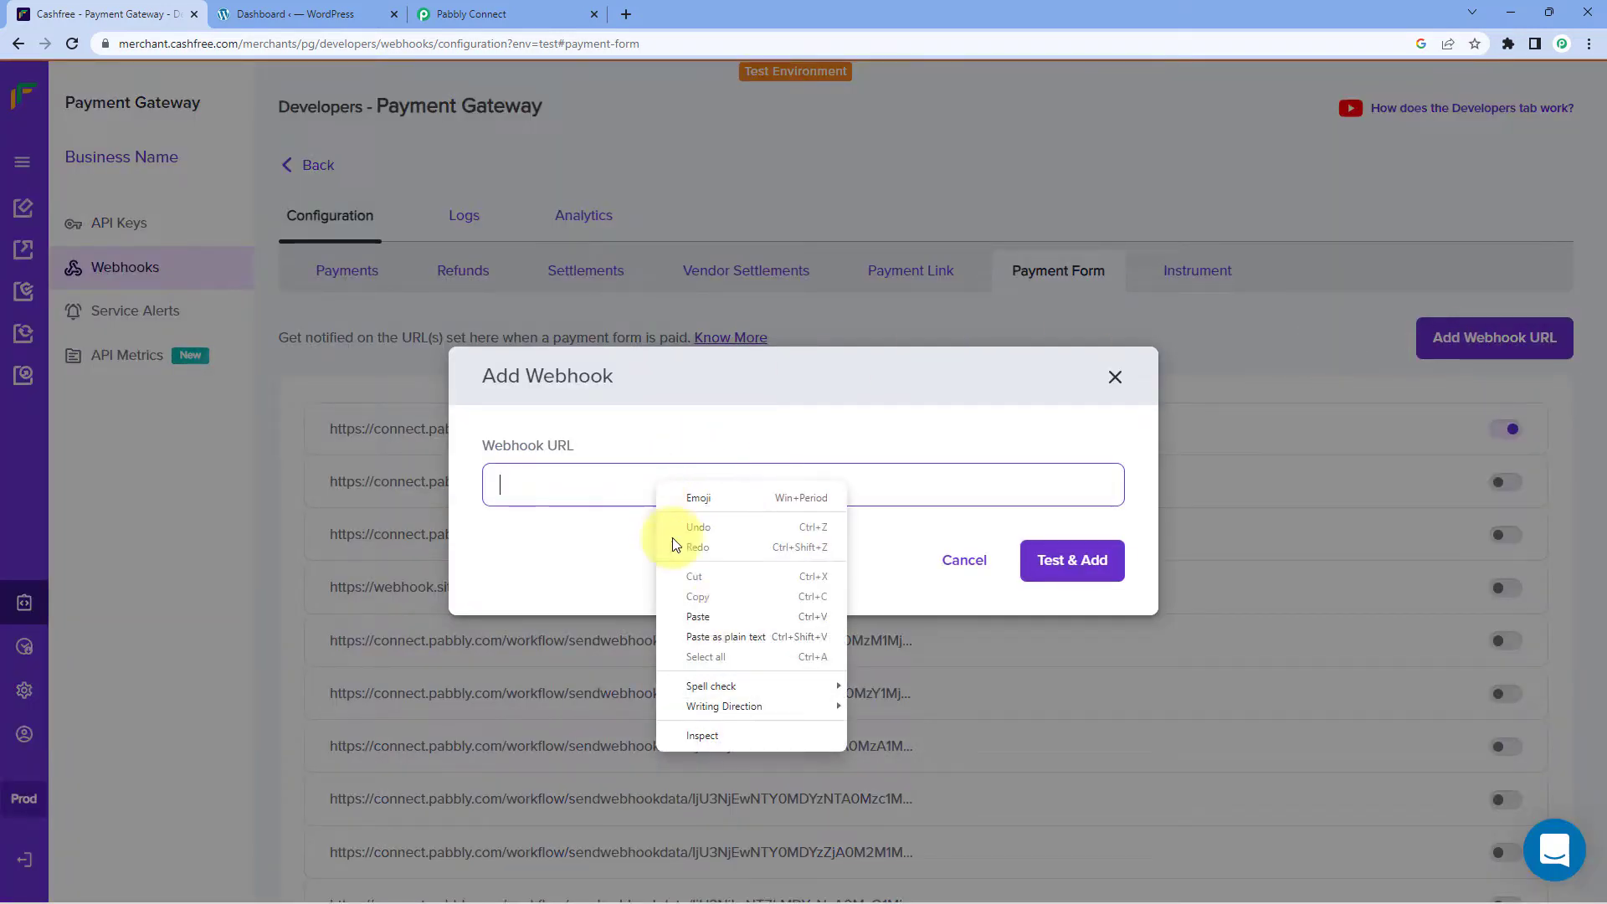
click(715, 609)
click(1074, 576)
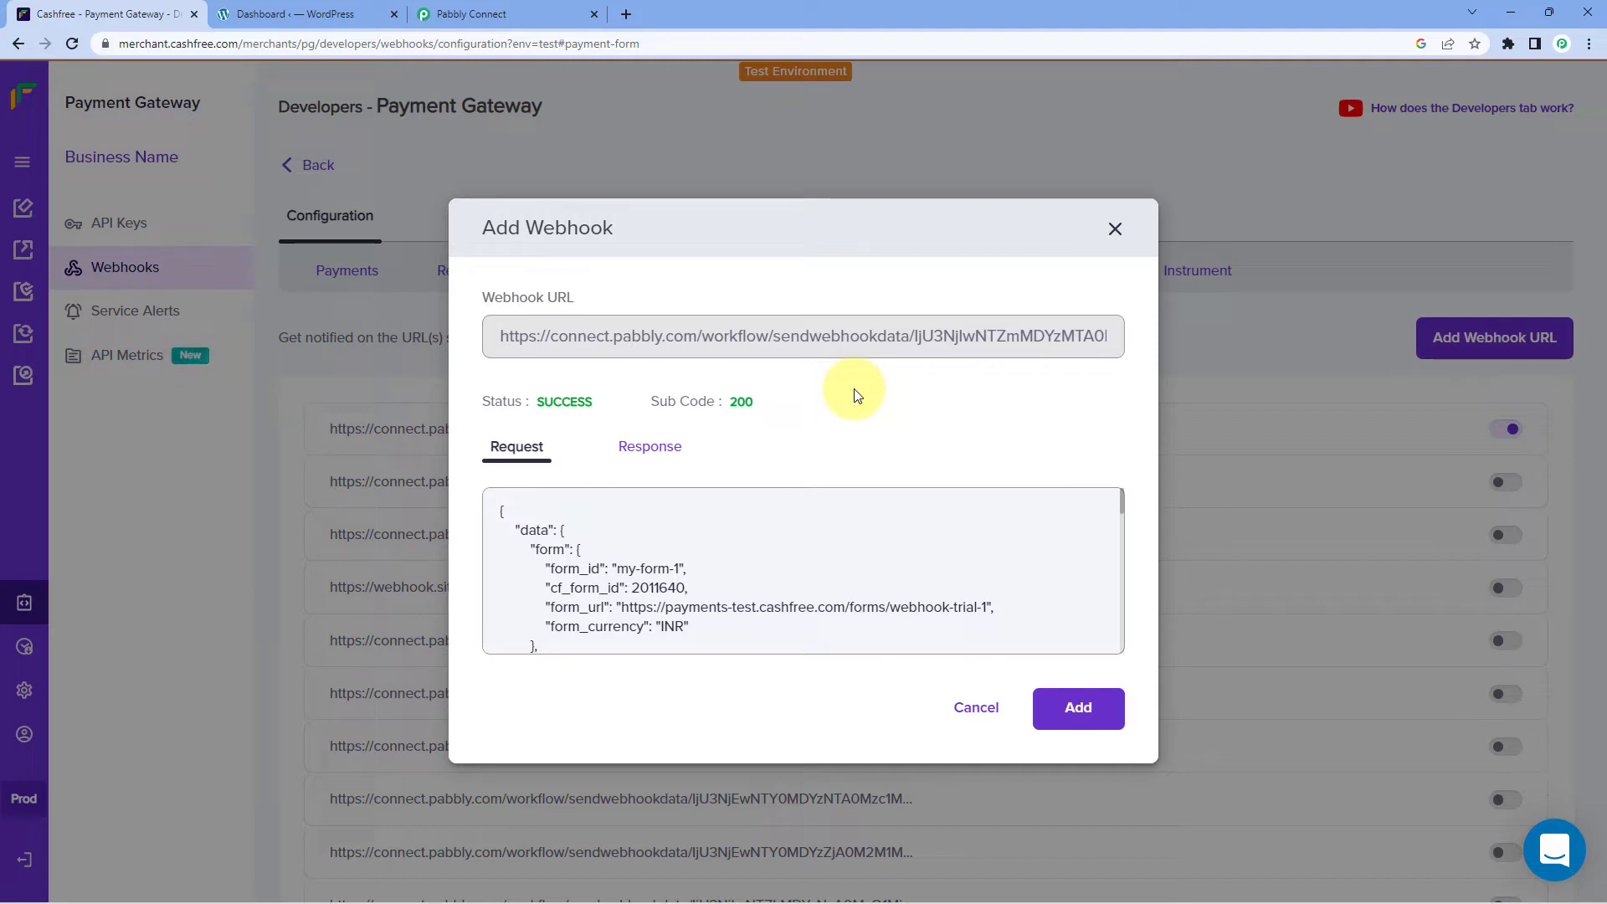
- Review the captured Cashfree payment data in Pabbly (order status PAID, amount 22), then return to Cashfree
click(520, 13)
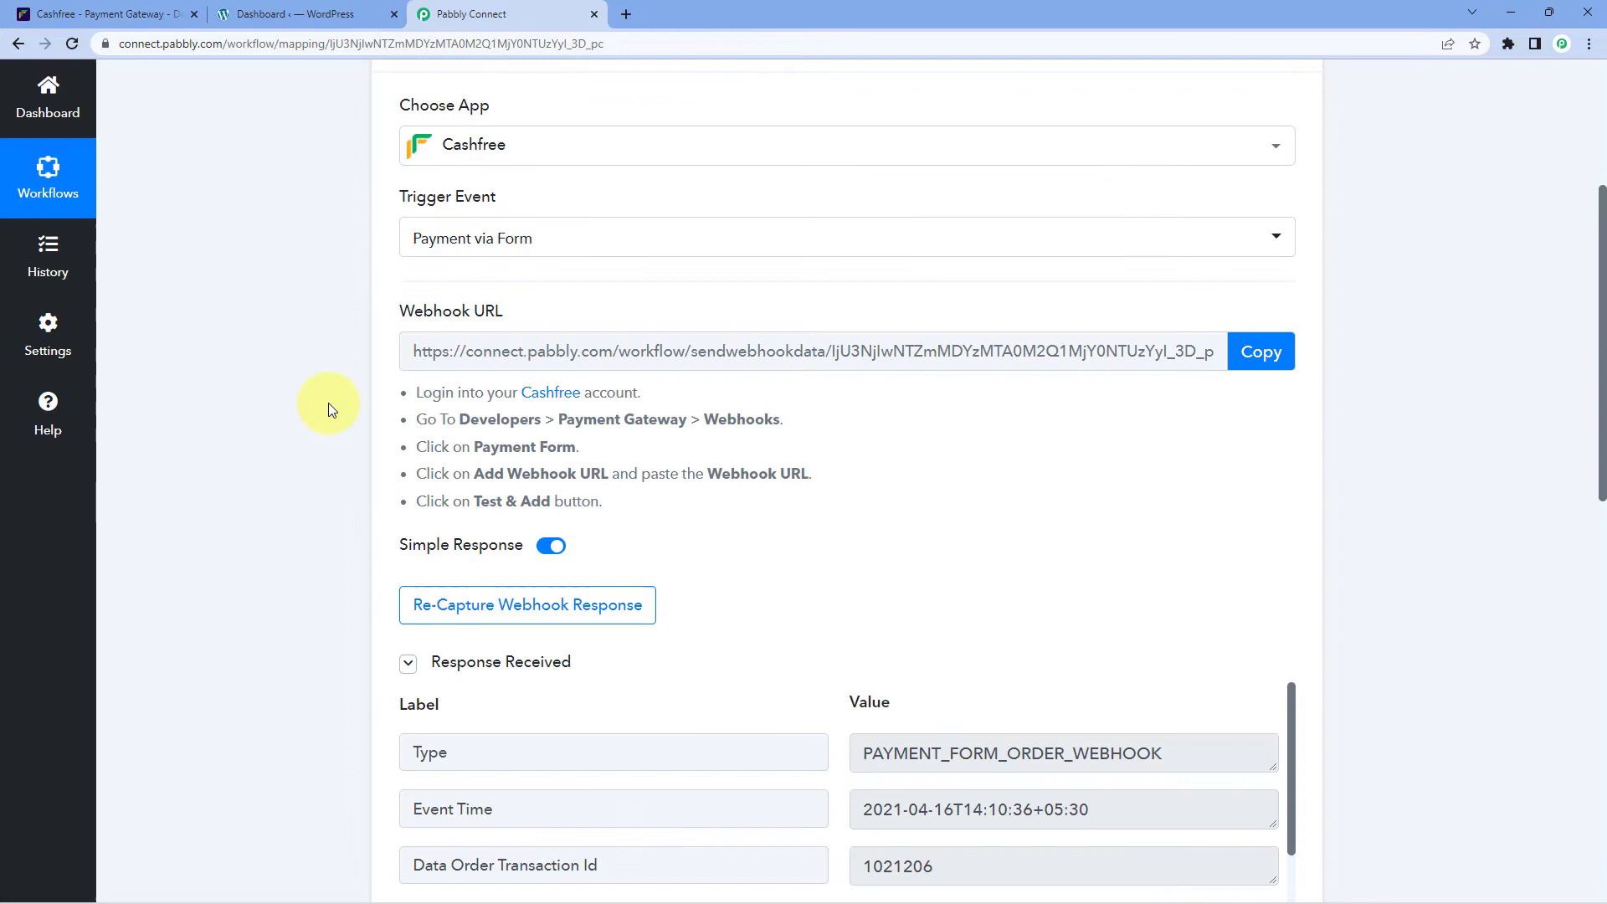
scroll(315, 378, down, 4)
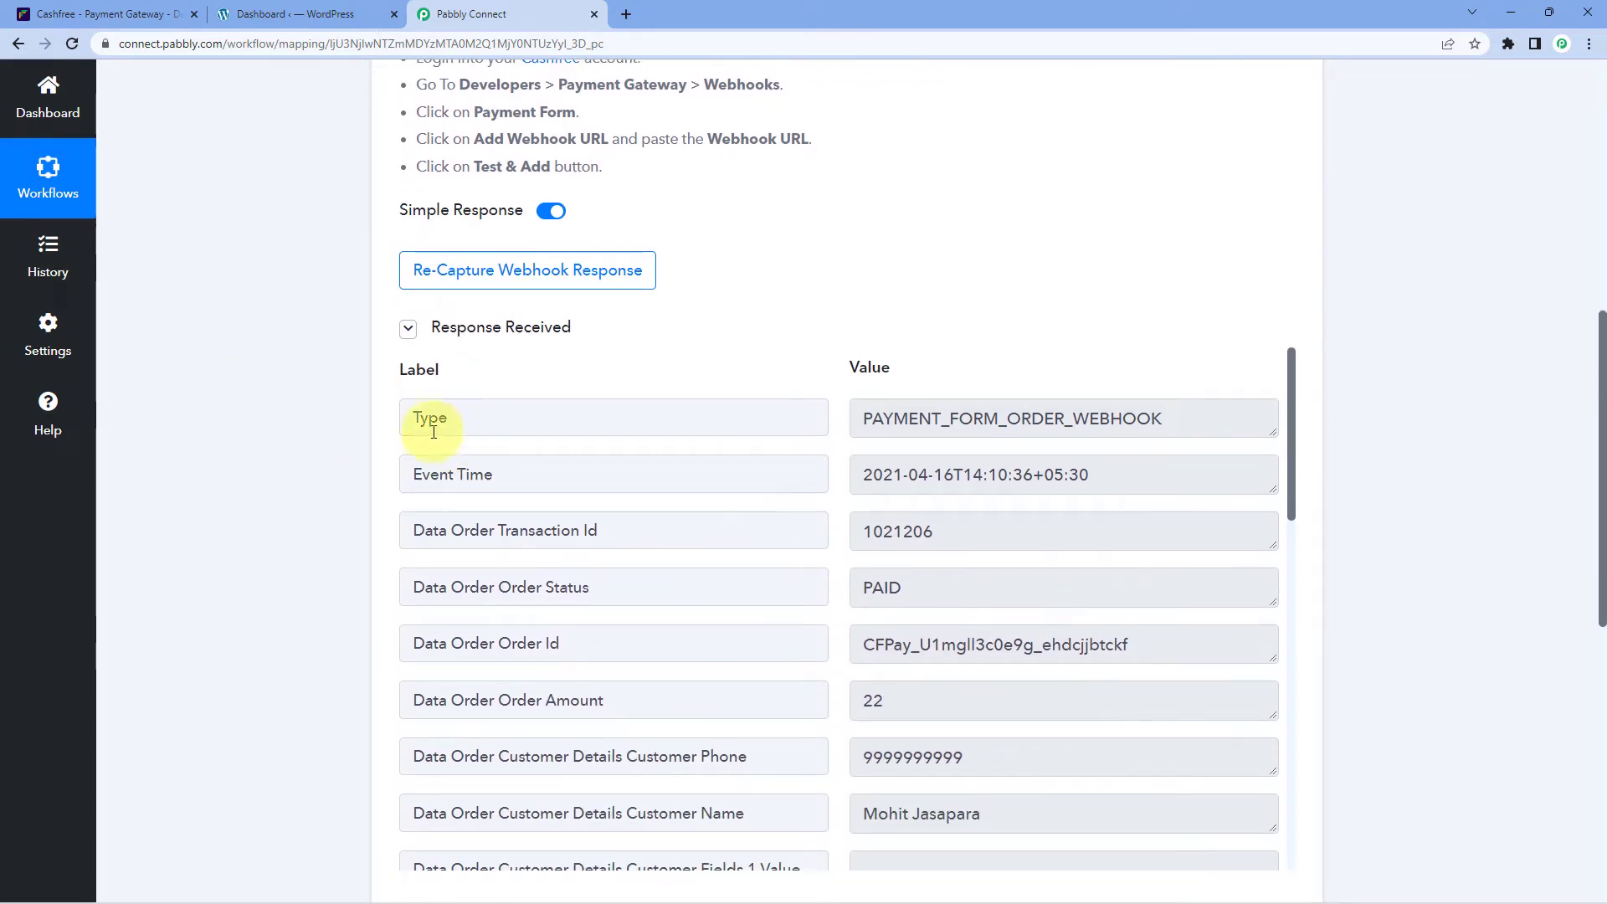
scroll(823, 480, down, 1)
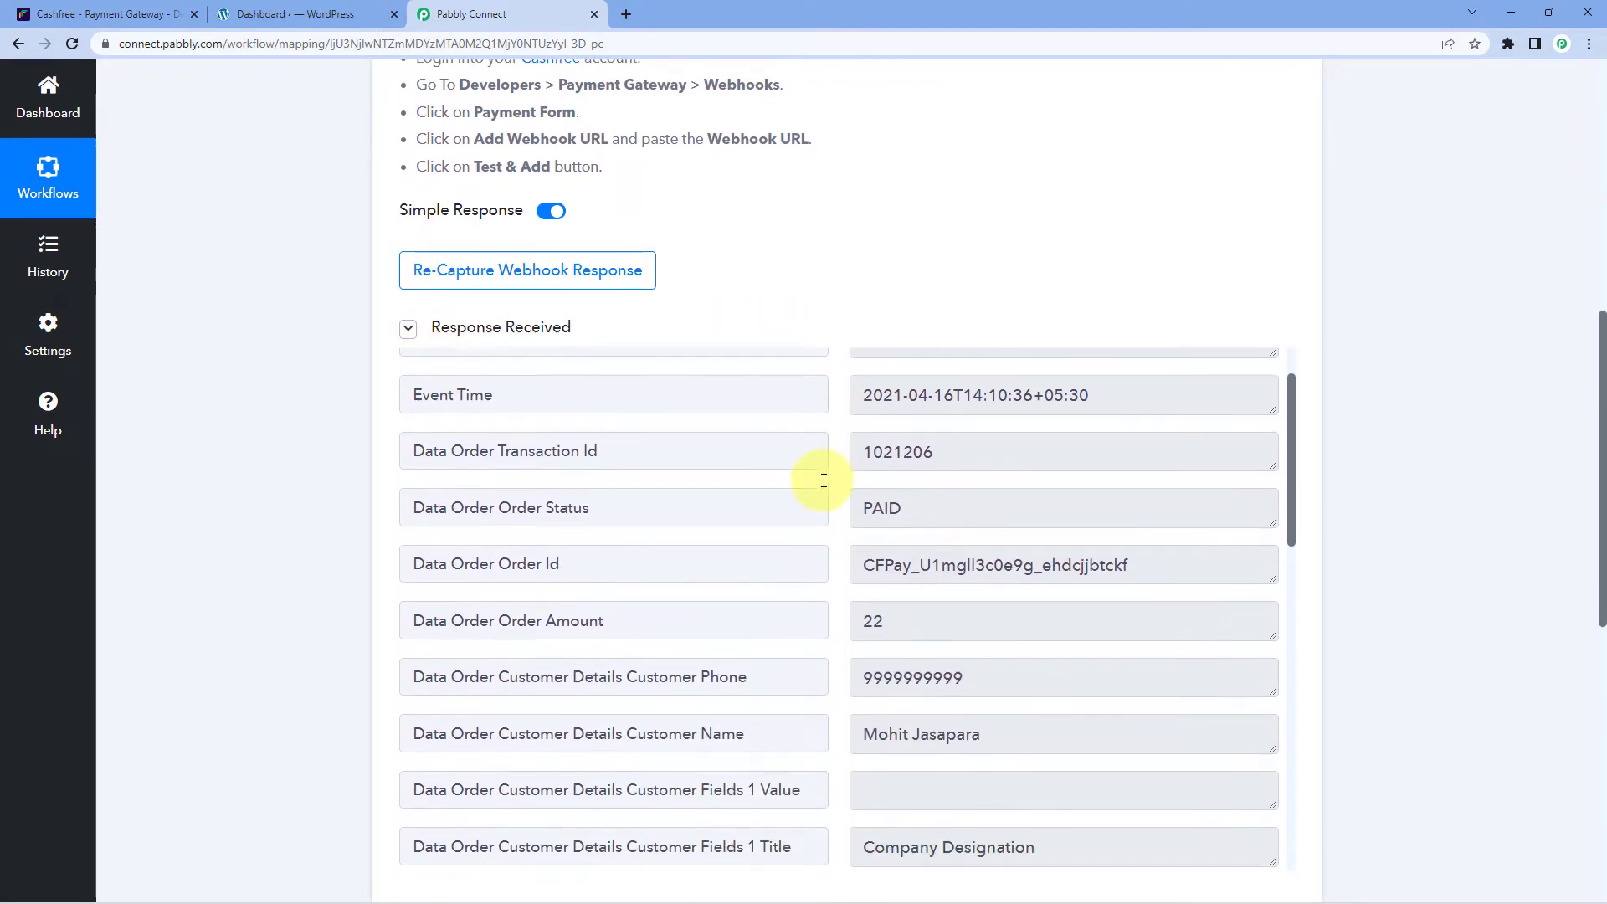
click(1033, 744)
scroll(828, 605, down, 1)
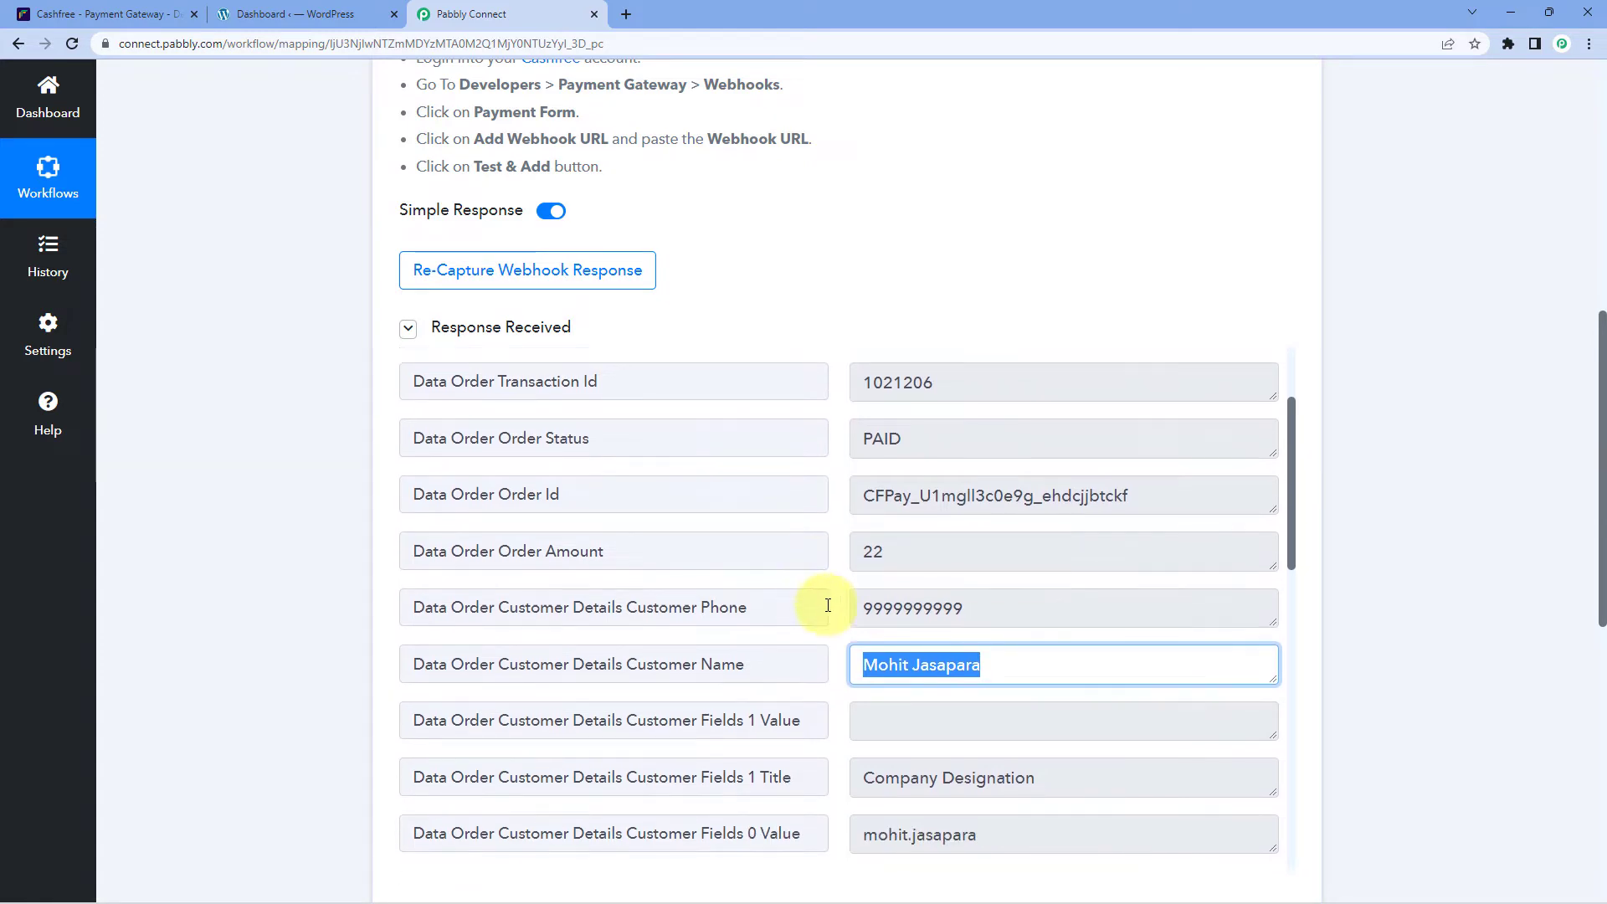
click(958, 597)
key(Tab)
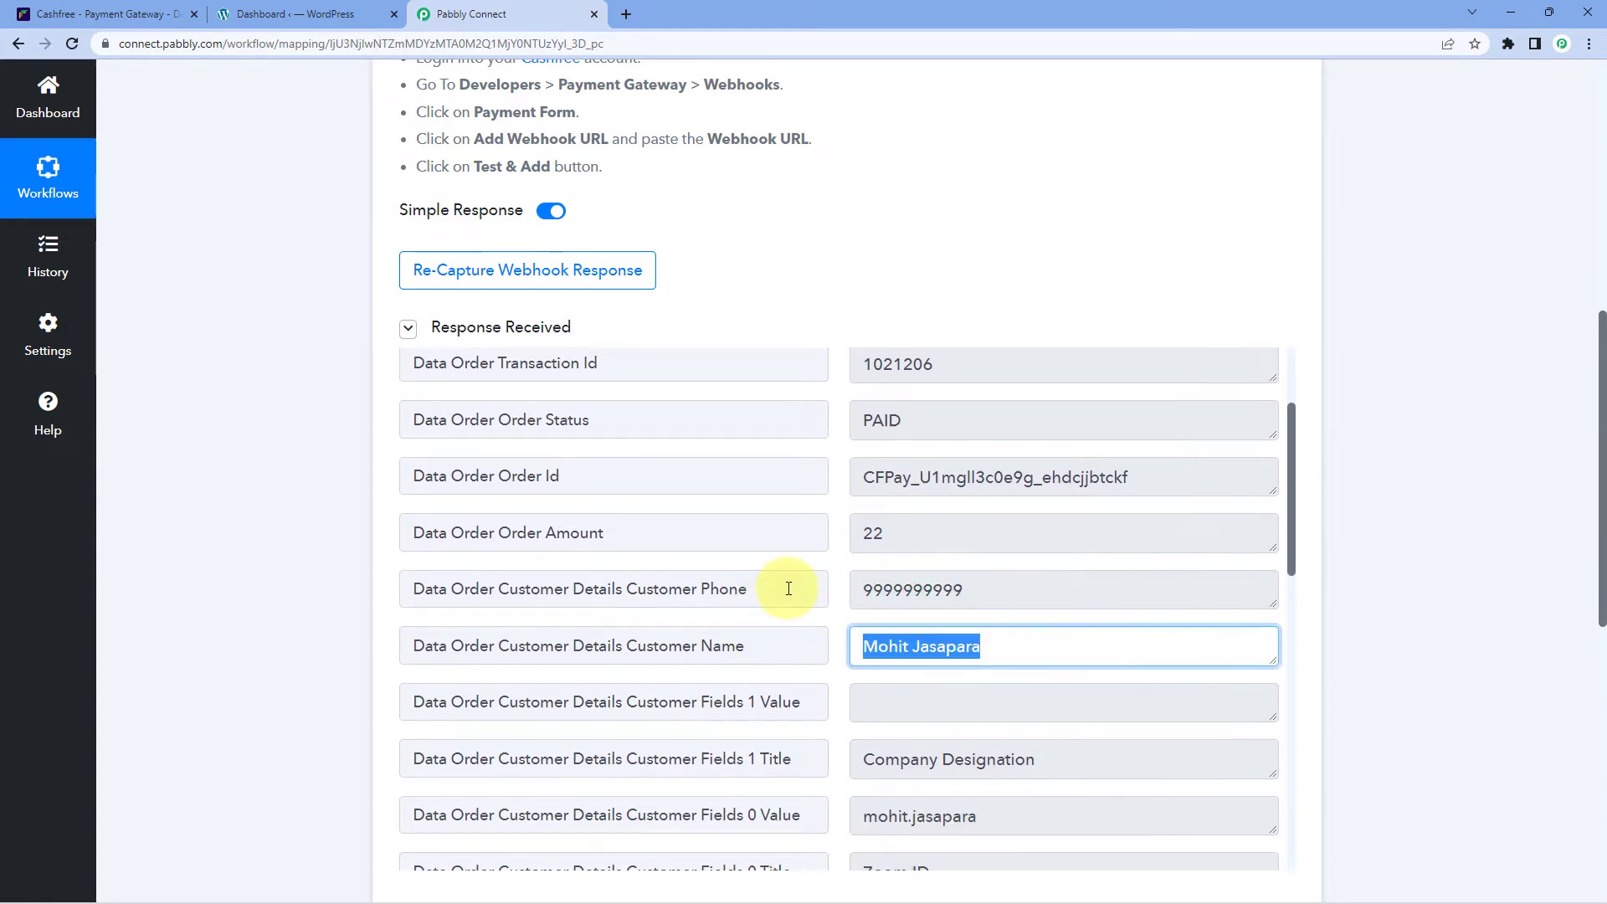
scroll(796, 575, down, 7)
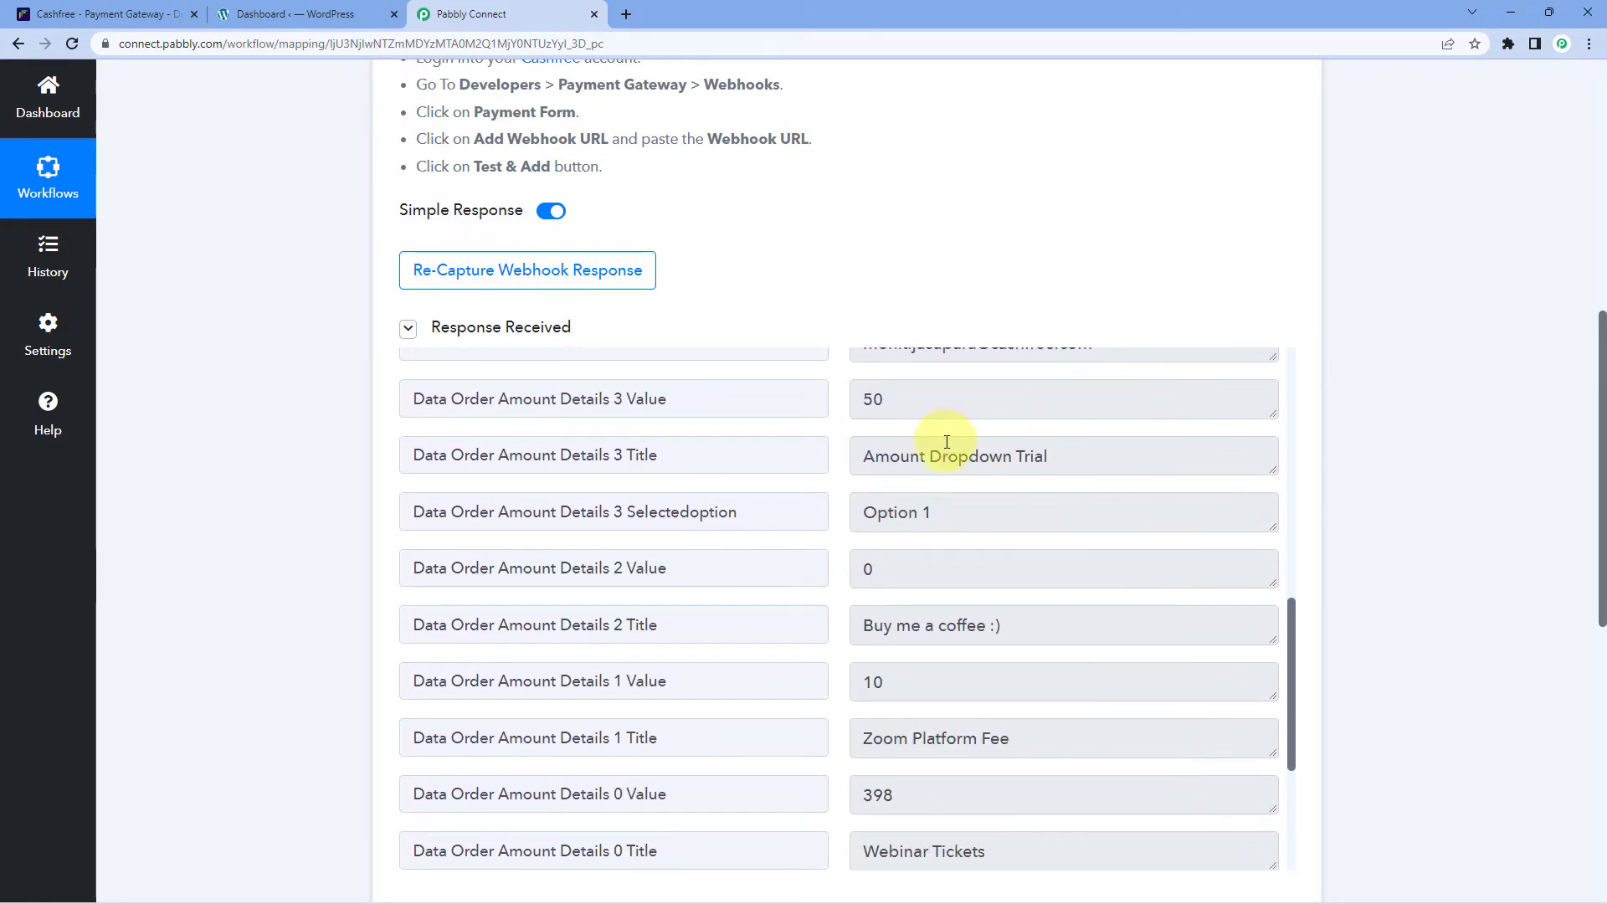
scroll(946, 441, down, 1)
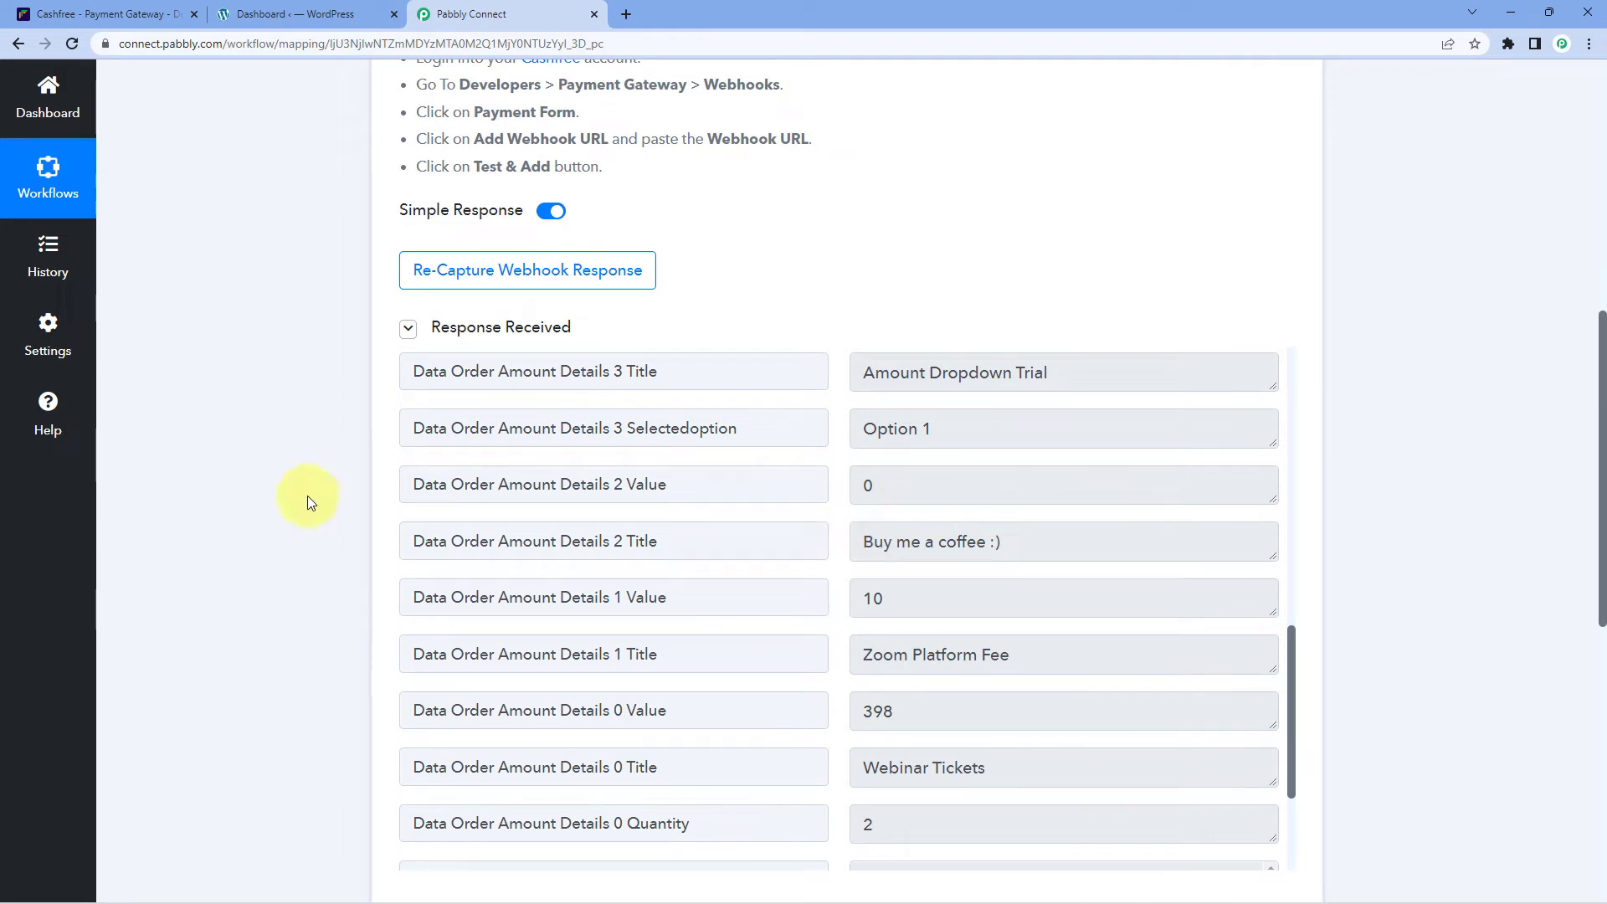
click(134, 14)
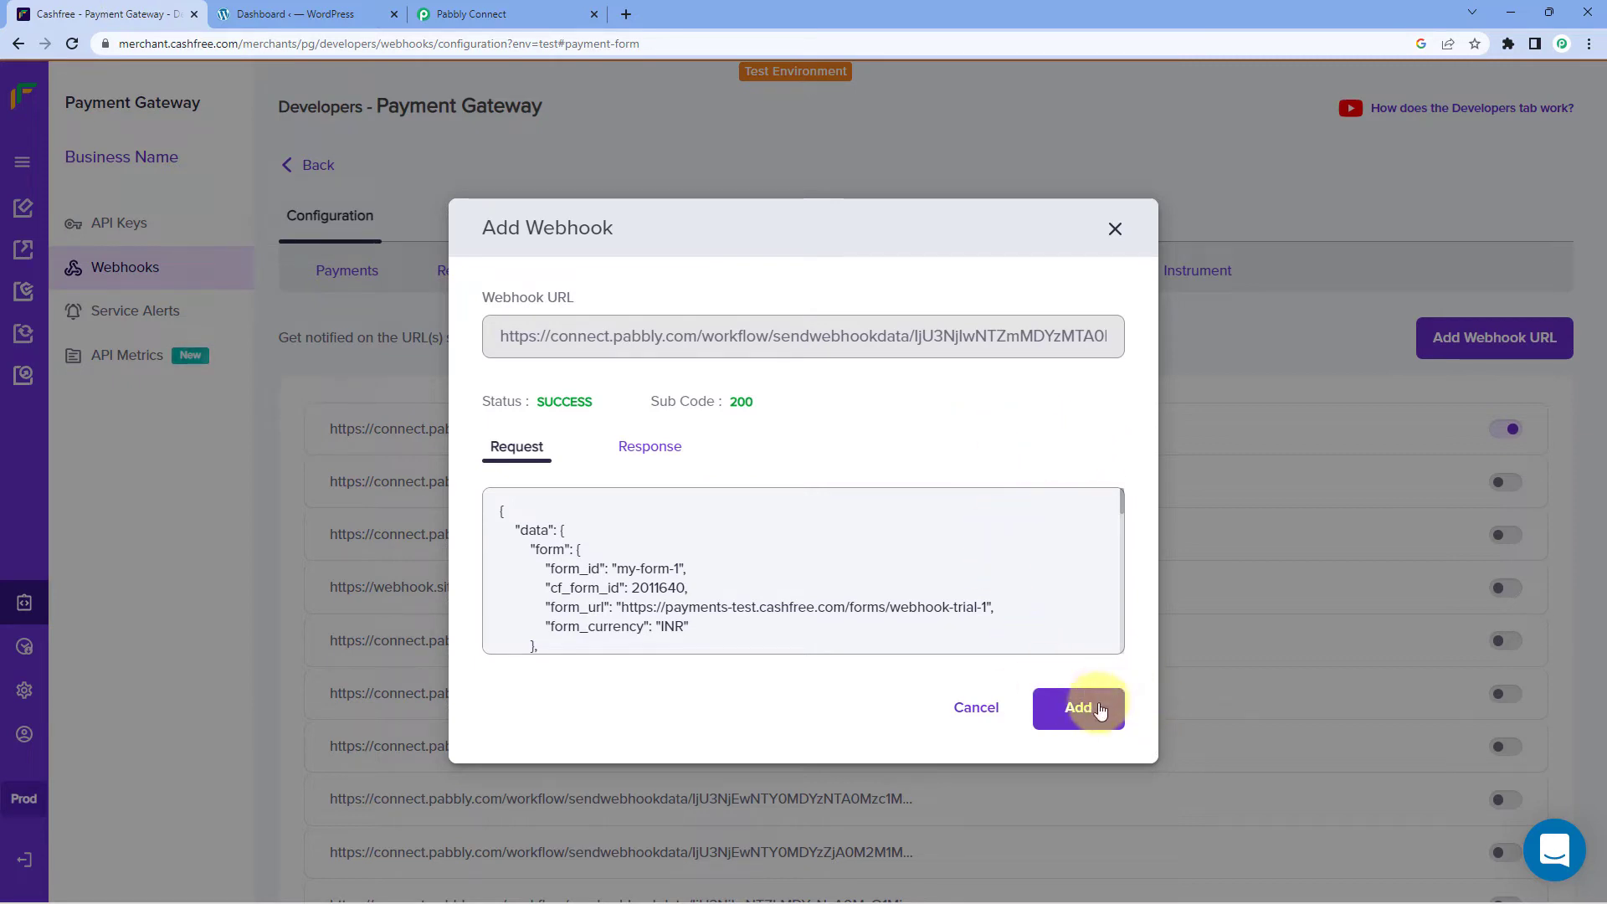
- Save the Payment Form webhook in Cashfree and return to the Pabbly workflow
click(1099, 710)
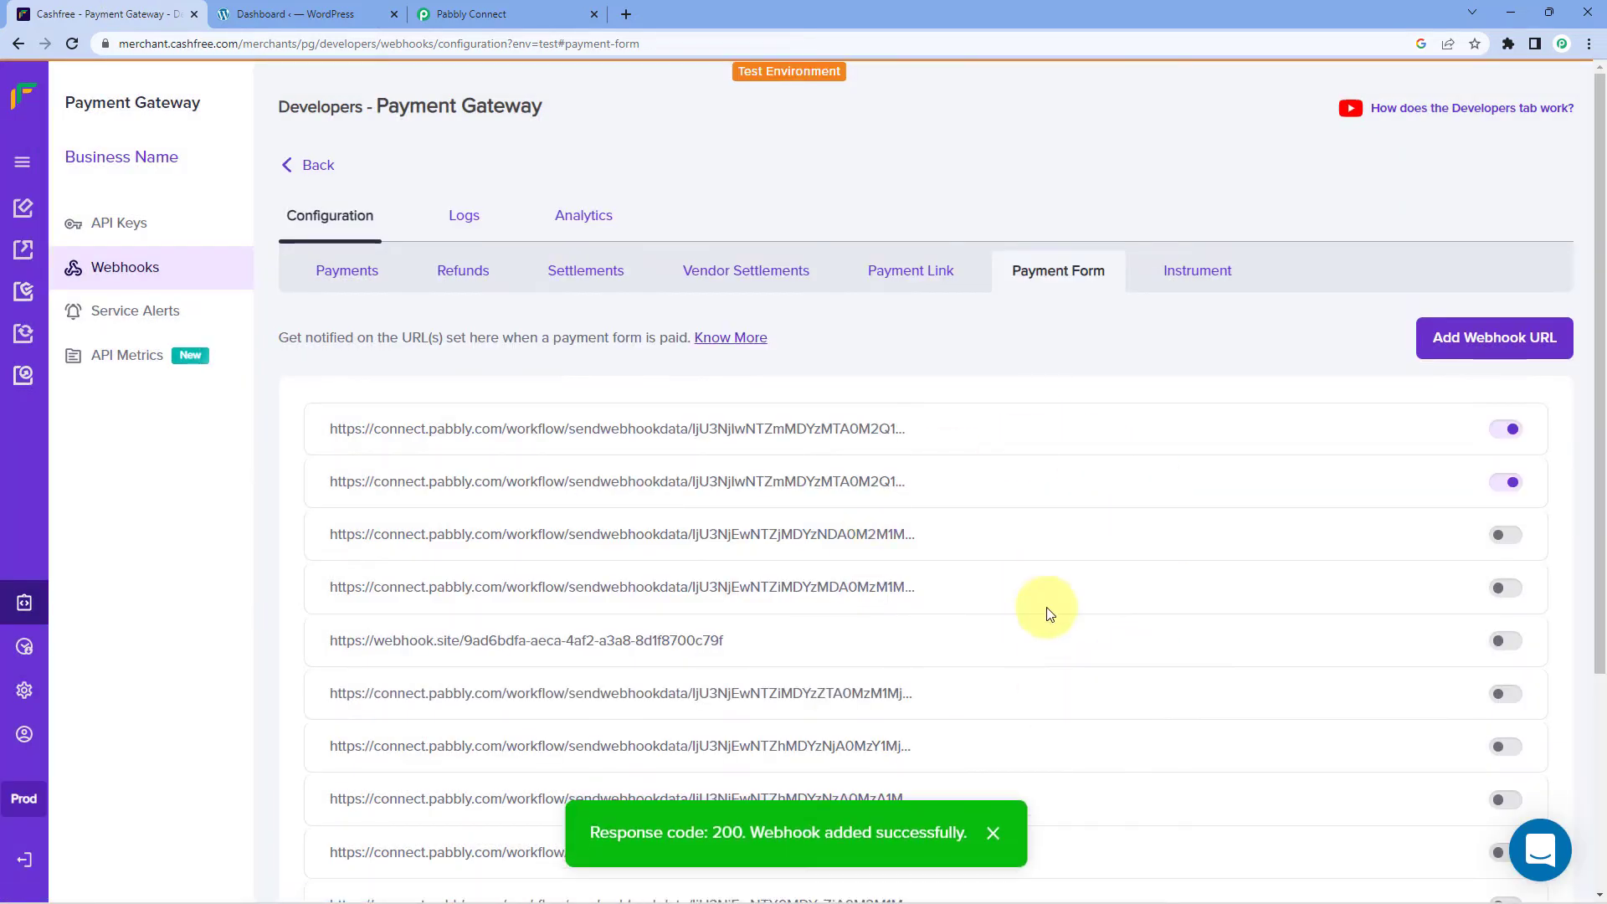
click(522, 12)
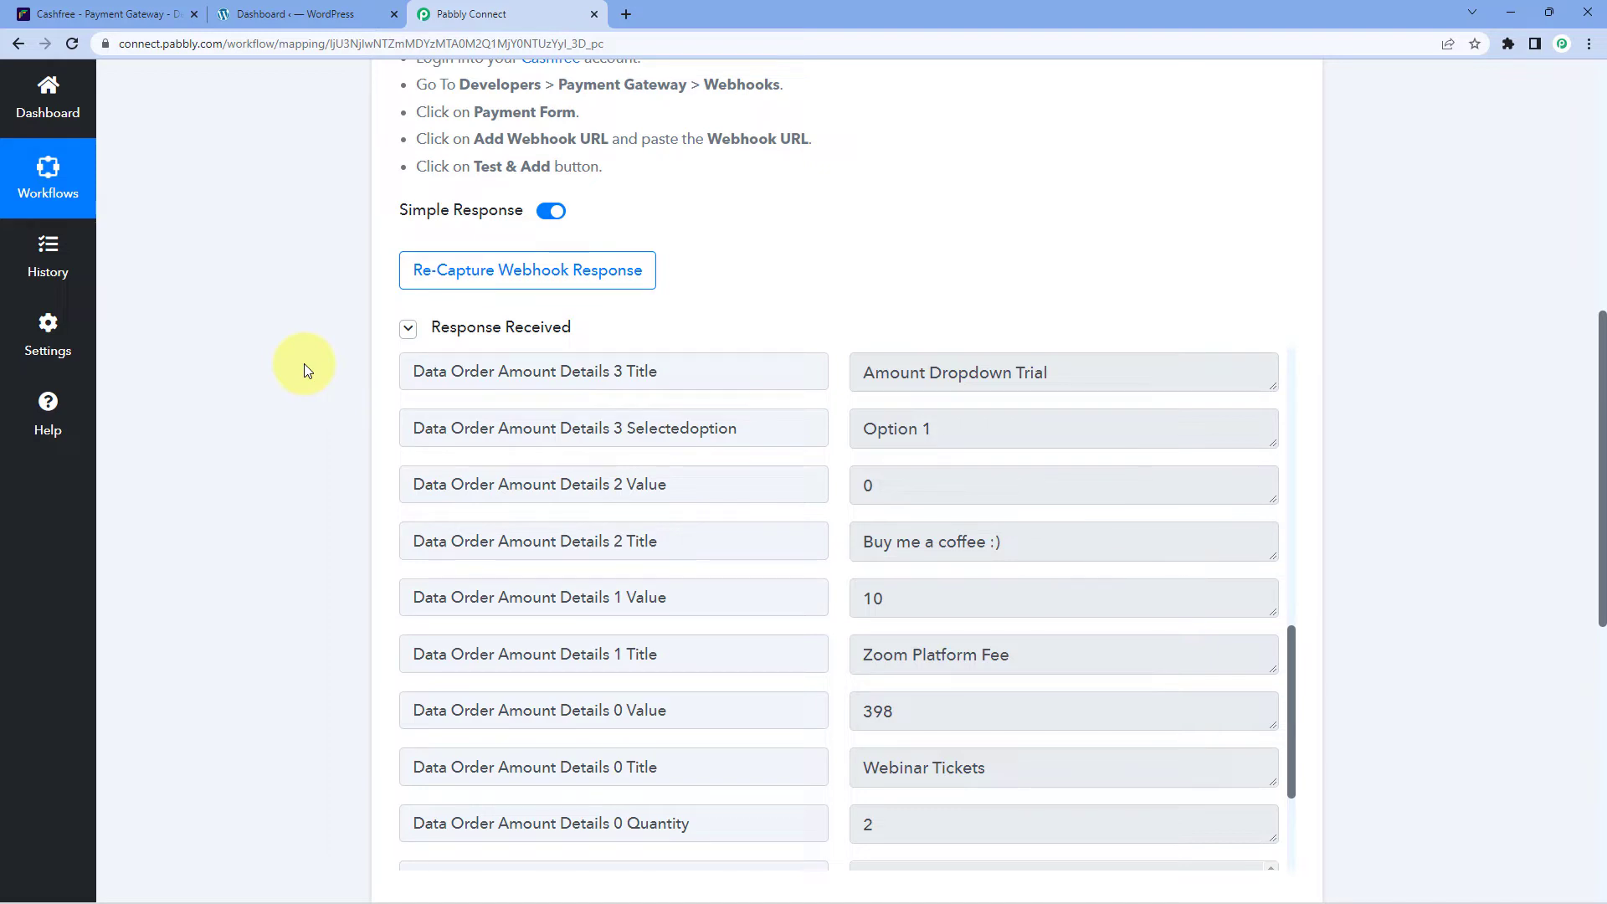
- Re-capture the trigger's webhook response, confirming with Yes, then go to Cashfree
click(505, 280)
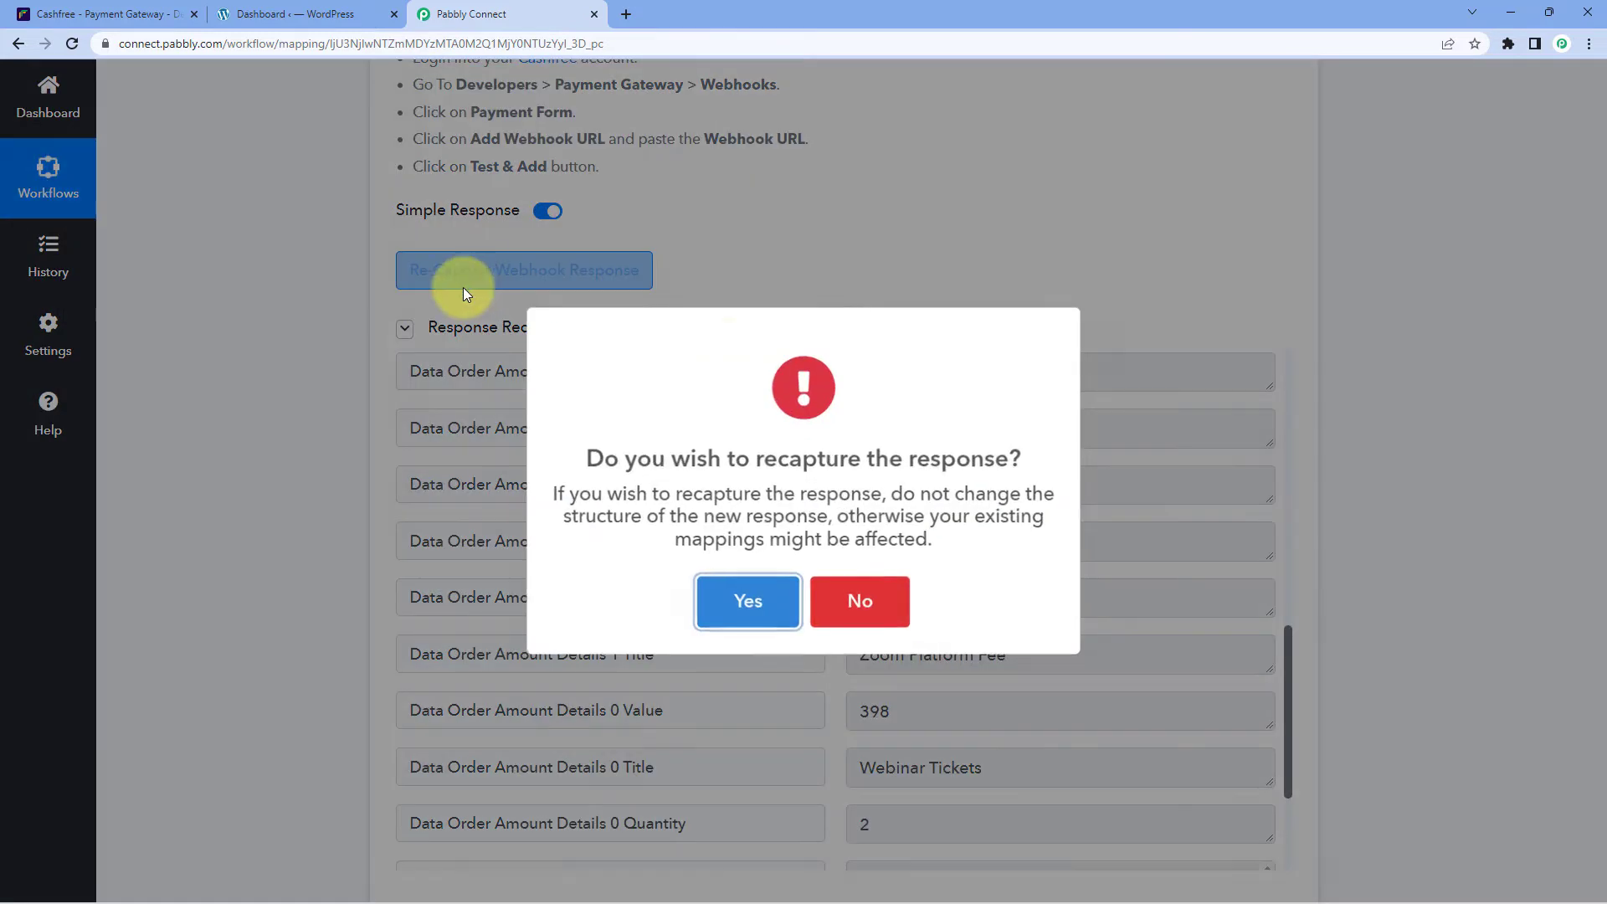
click(715, 603)
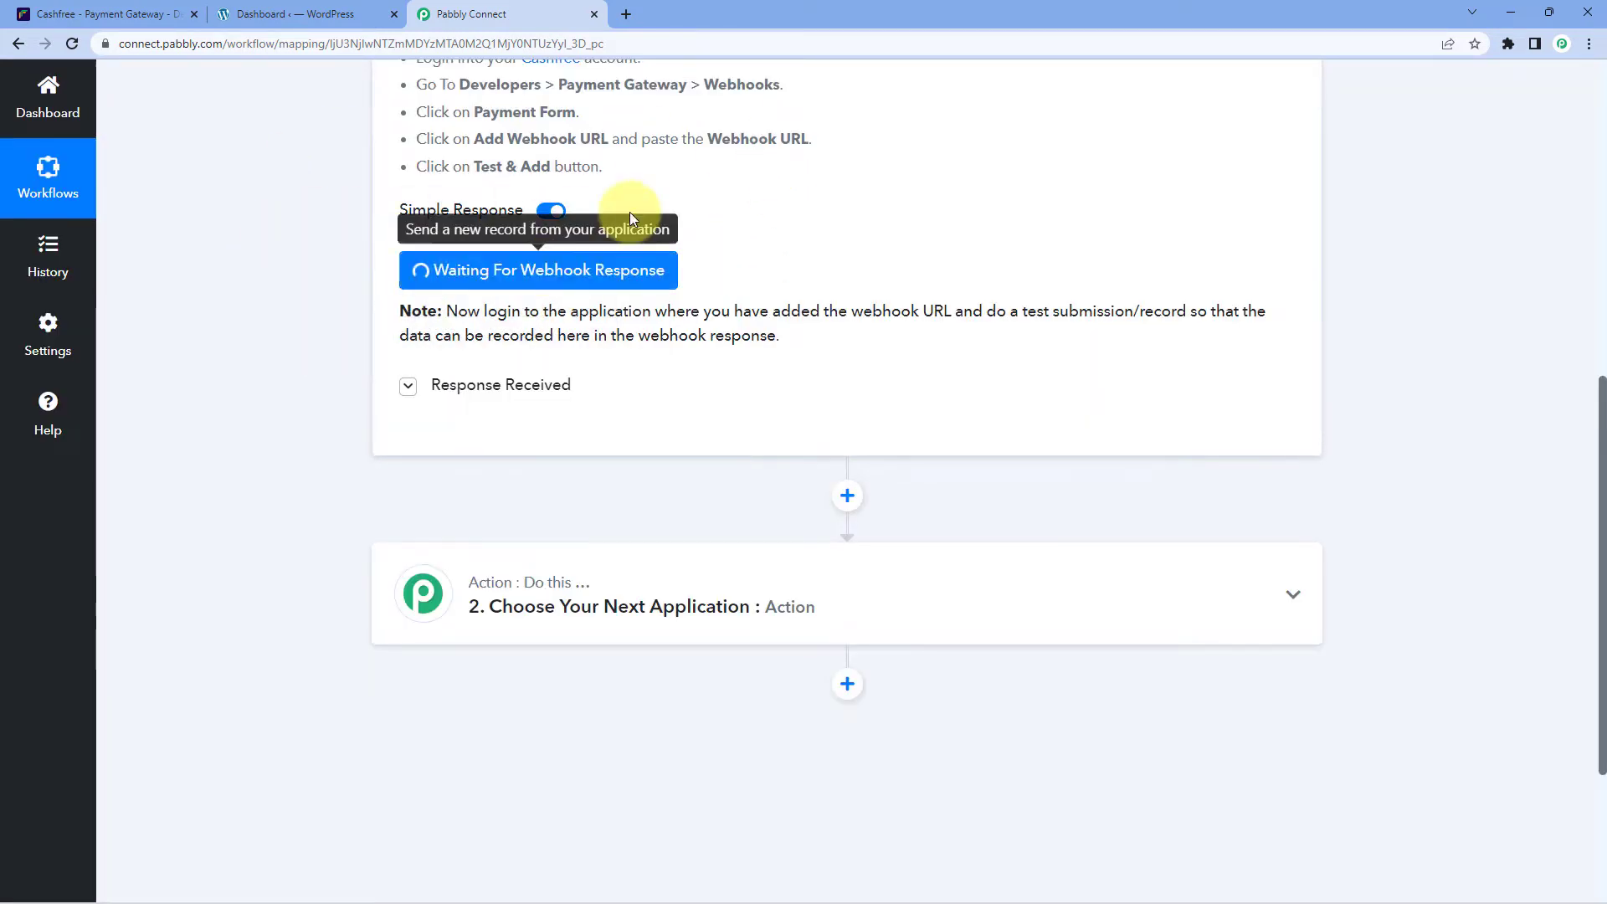
click(115, 10)
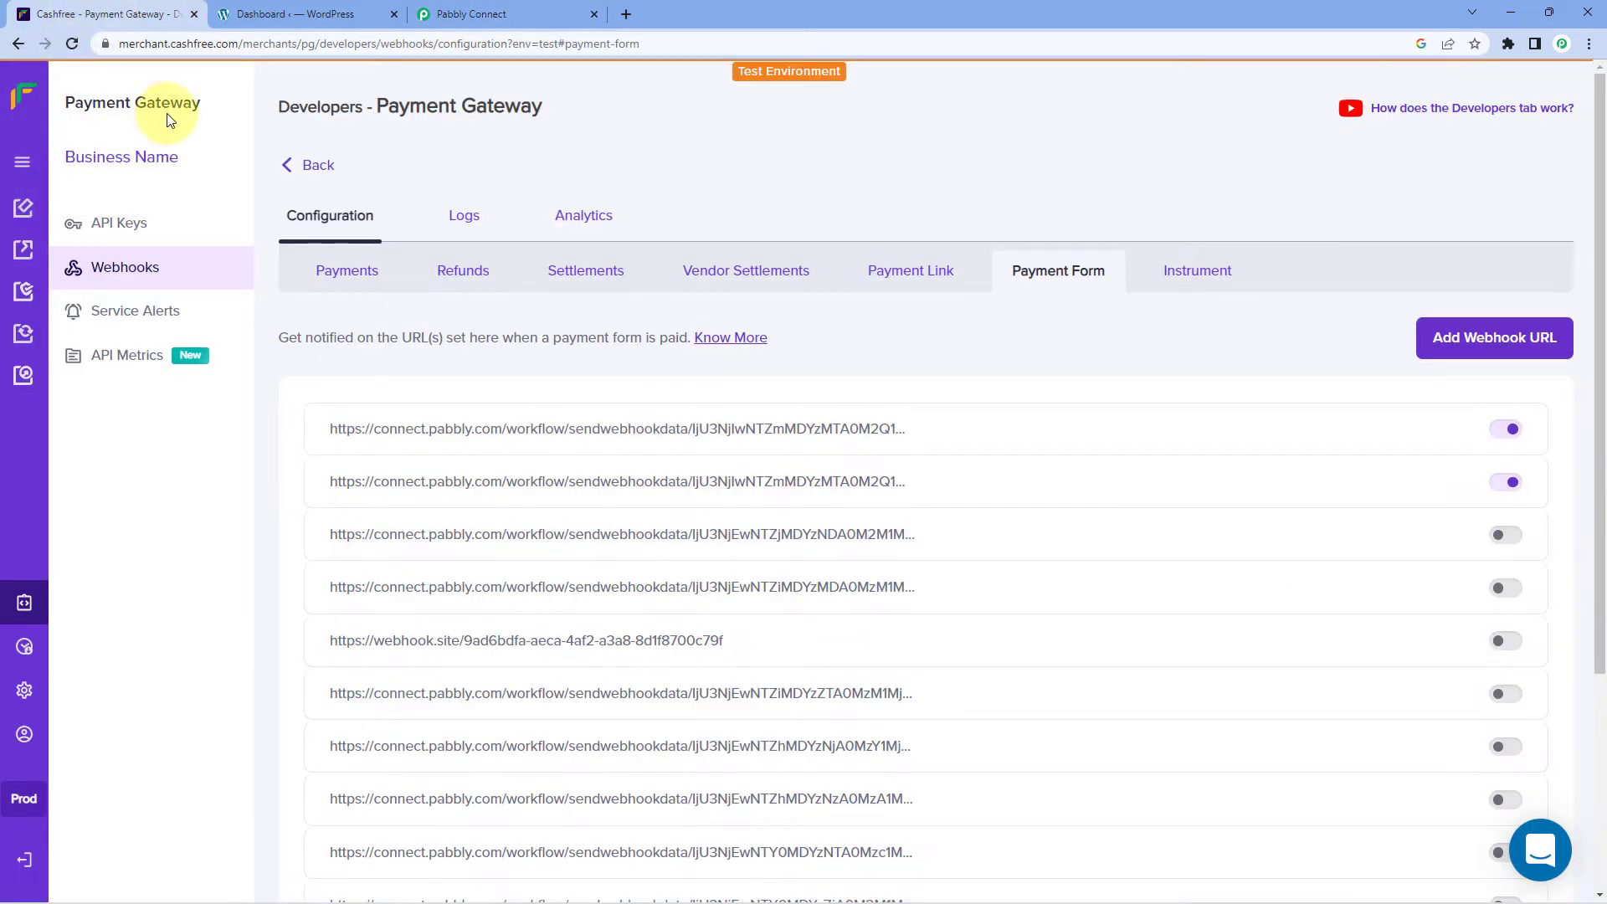
- Copy the php-course payment form link and paste it into a new browser tab
click(17, 209)
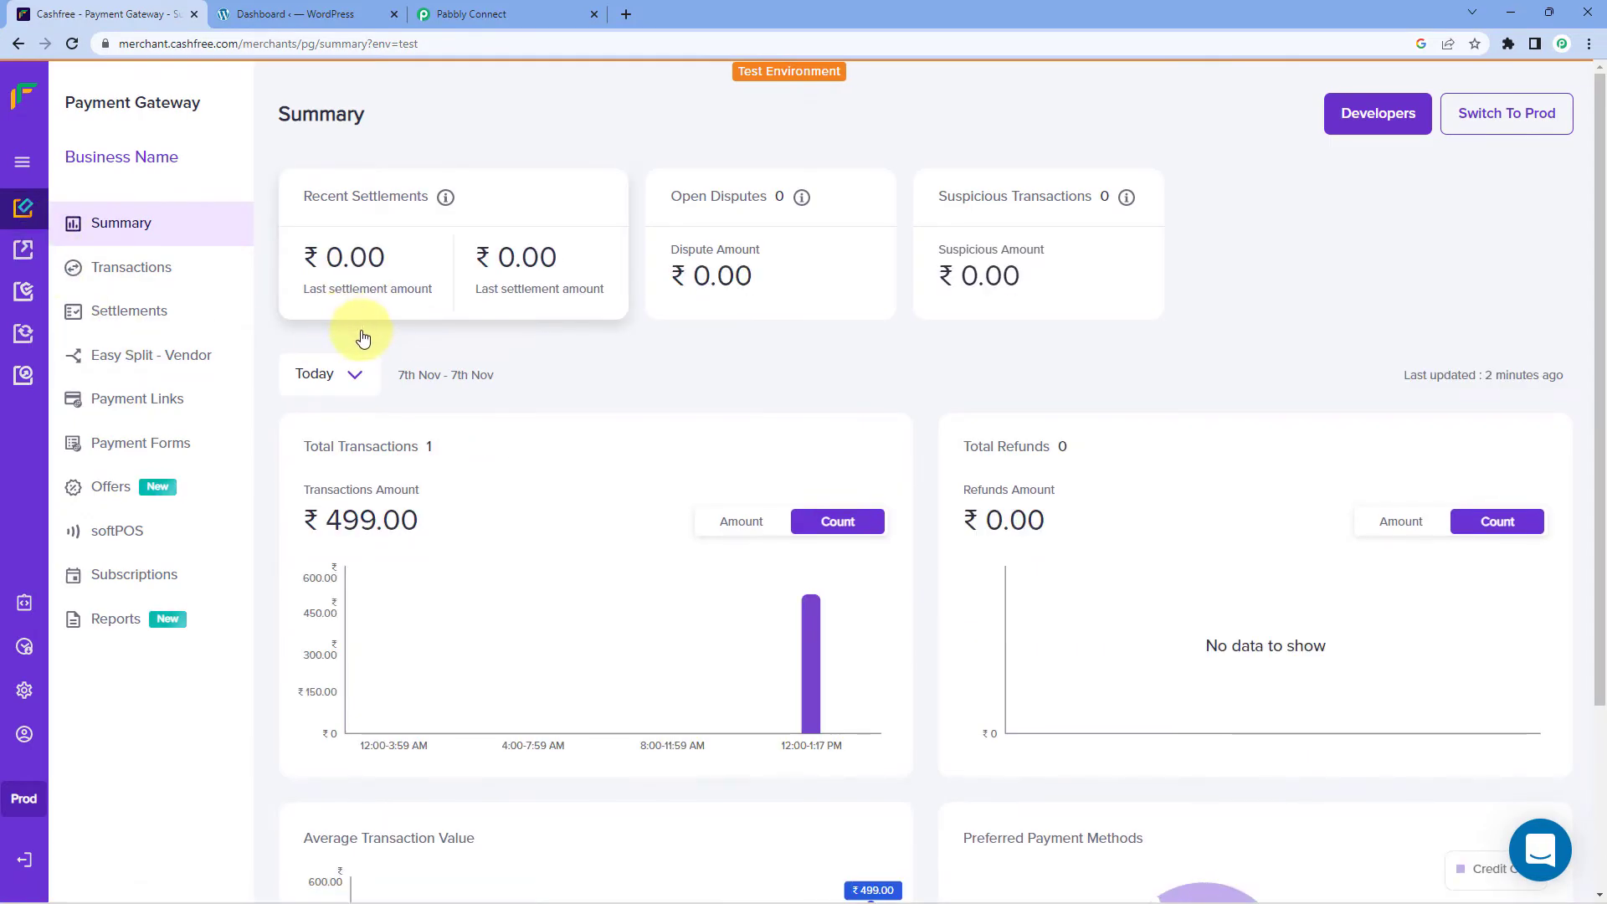
click(211, 448)
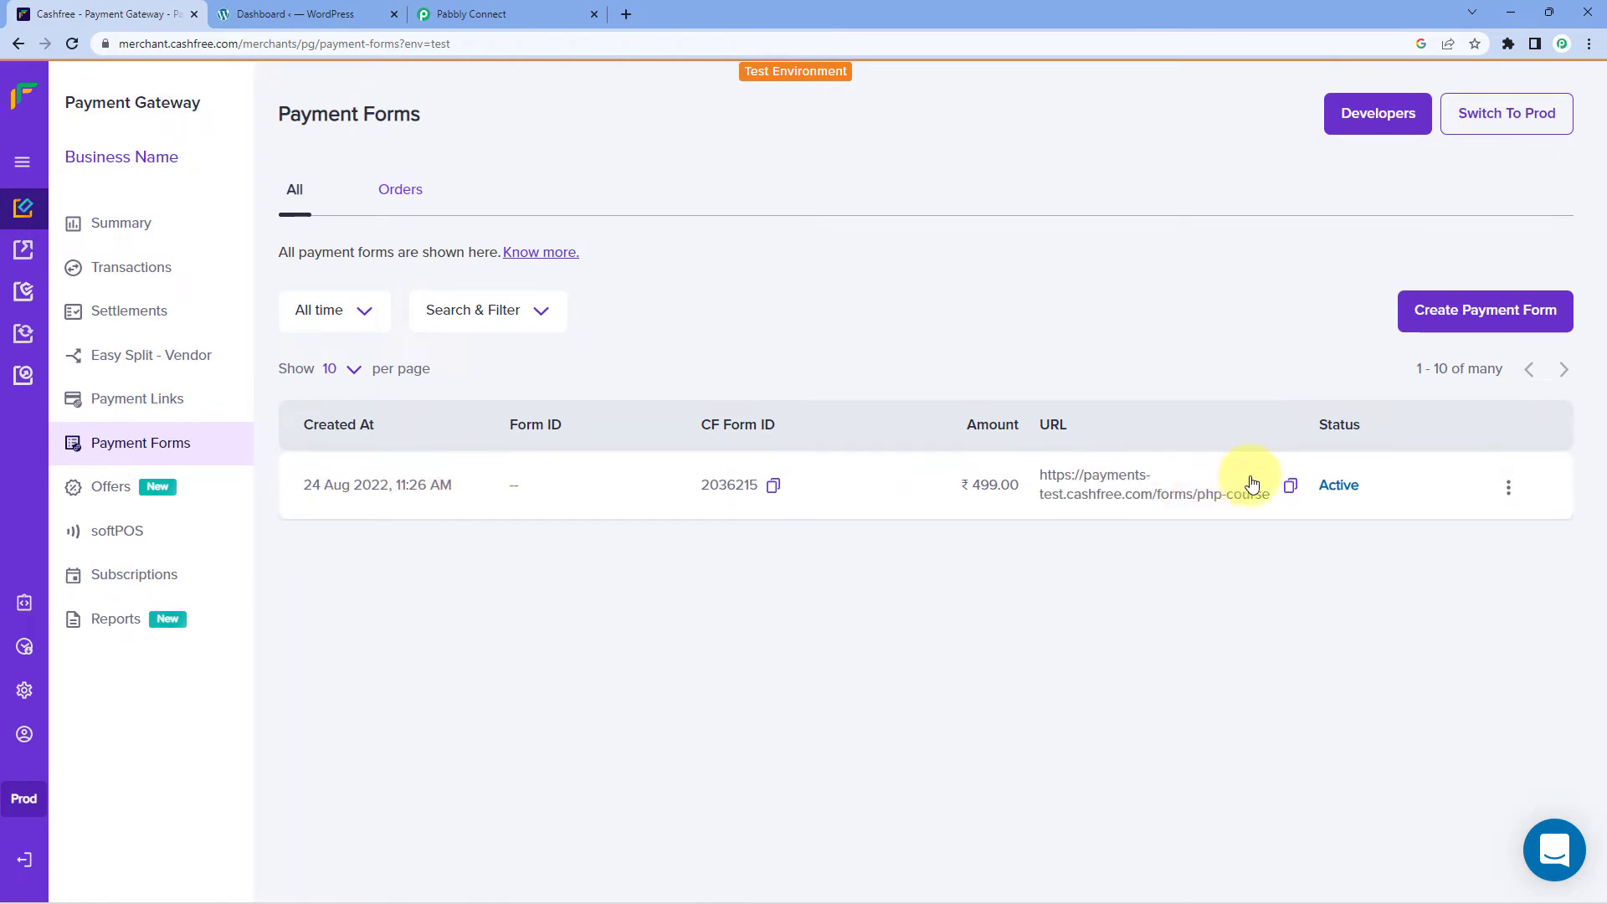
click(1292, 477)
click(626, 14)
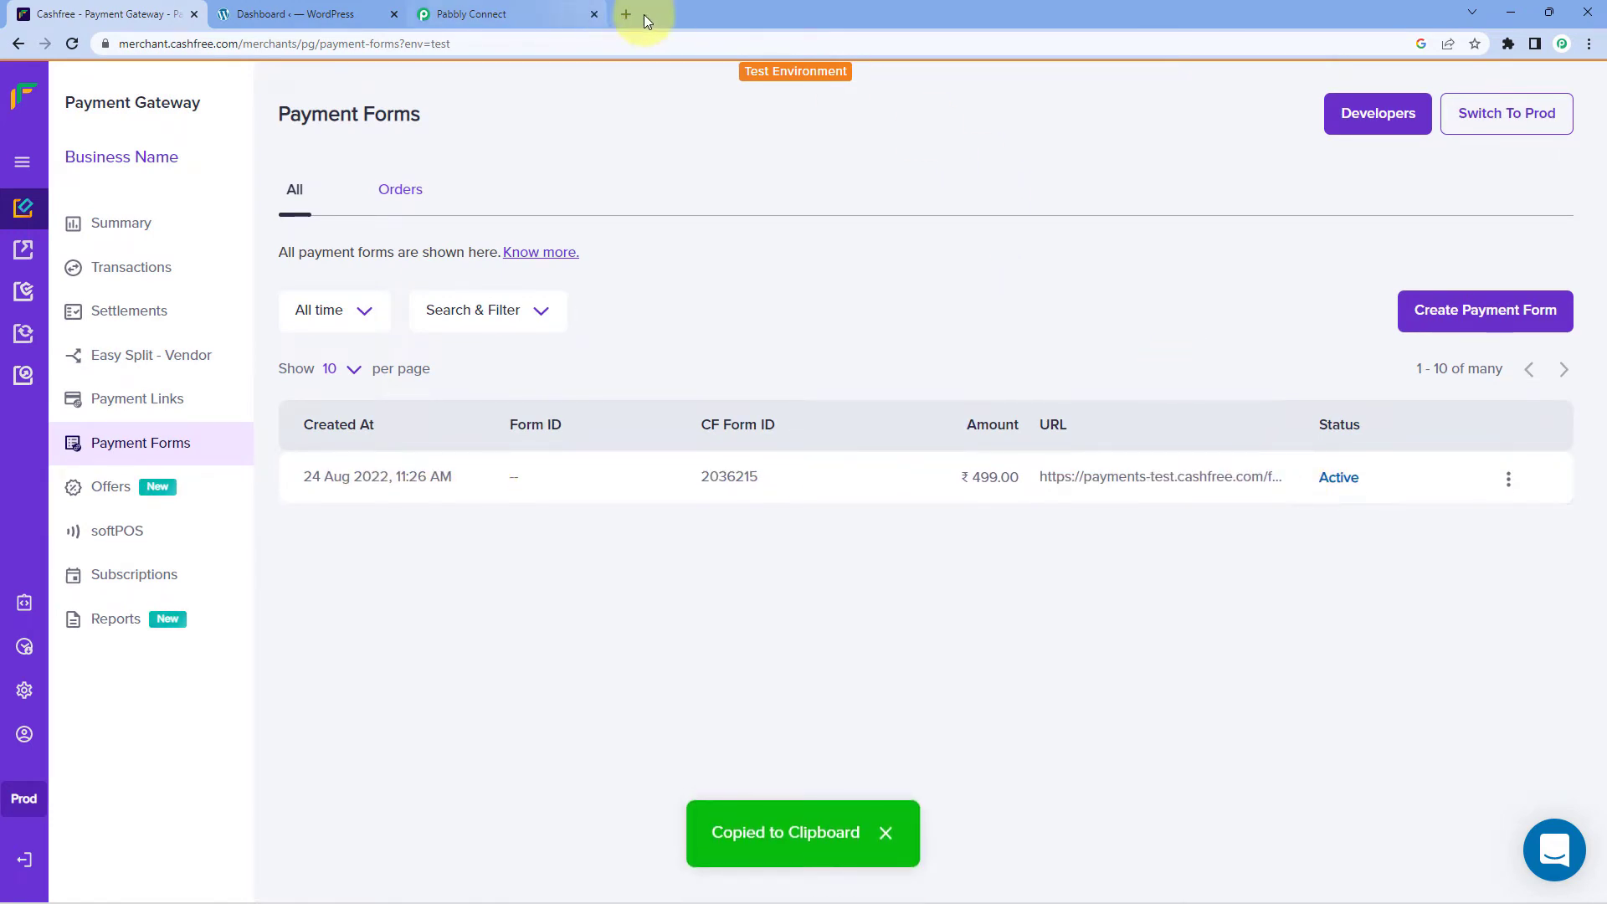
key(ctrl+v)
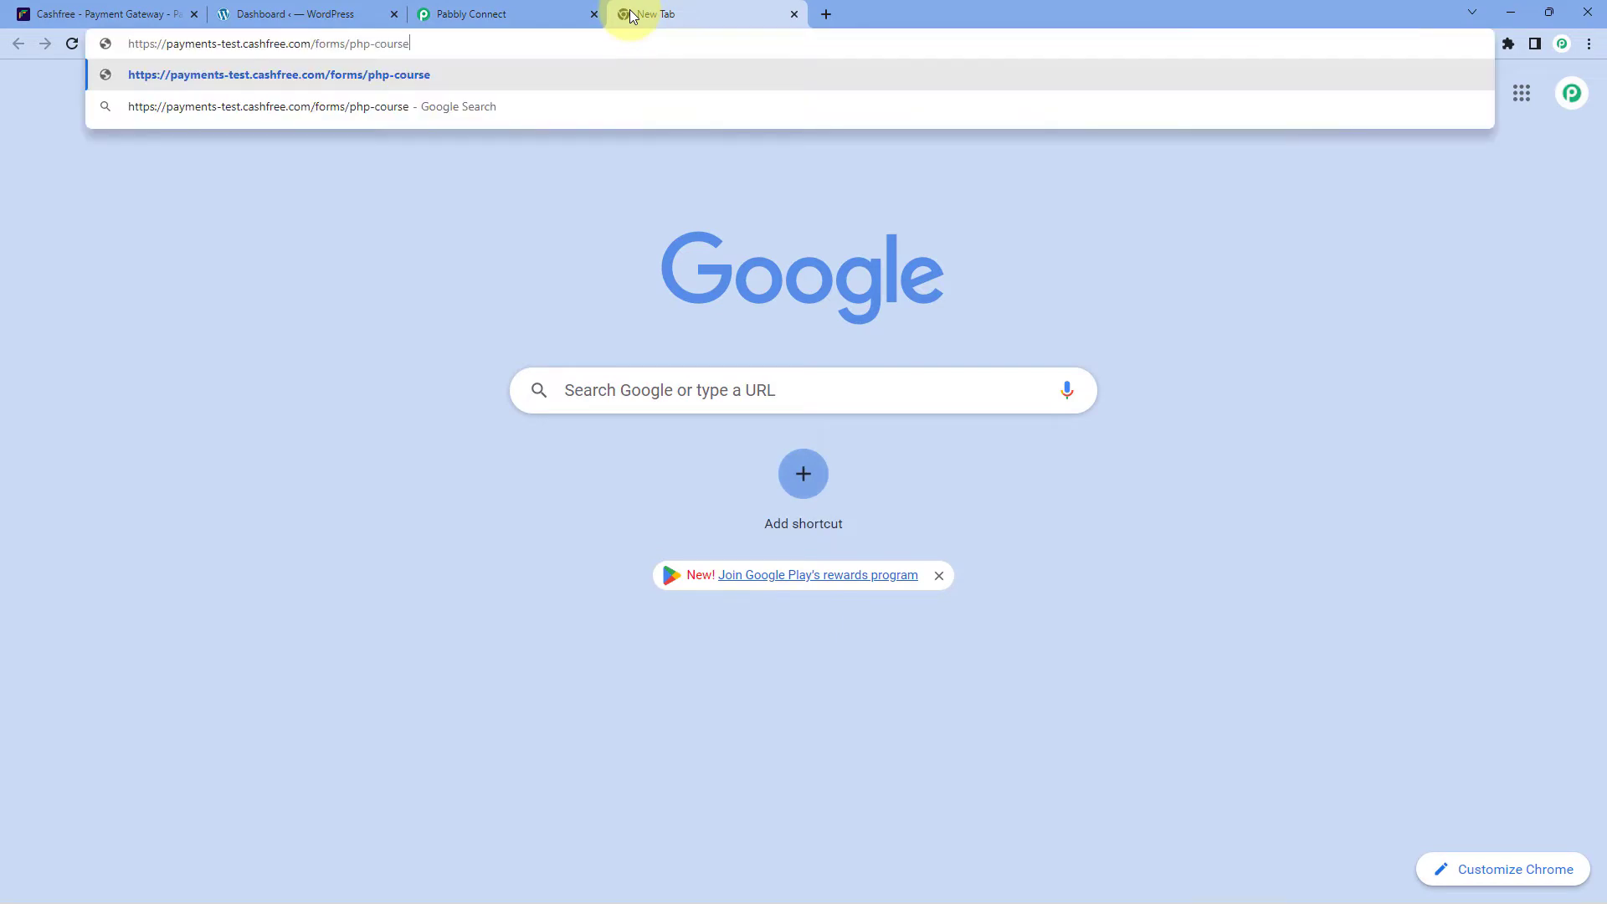
- Load the php-course form, enter a customer name, email and phone number, and pay ₹499
key(Return)
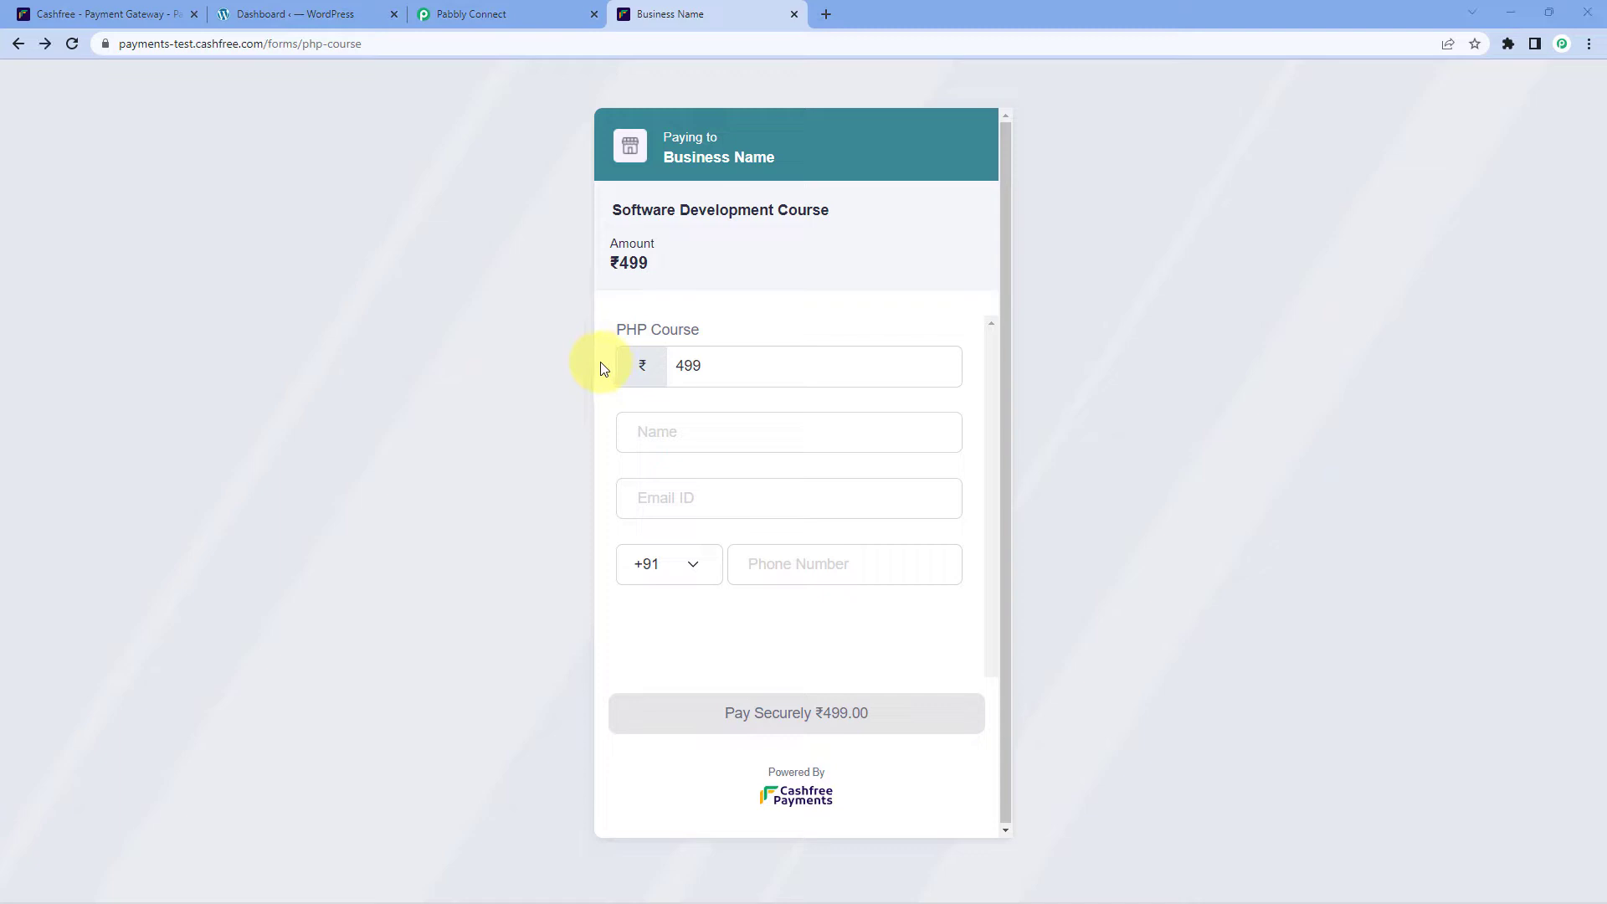
click(701, 437)
text(Duumy User)
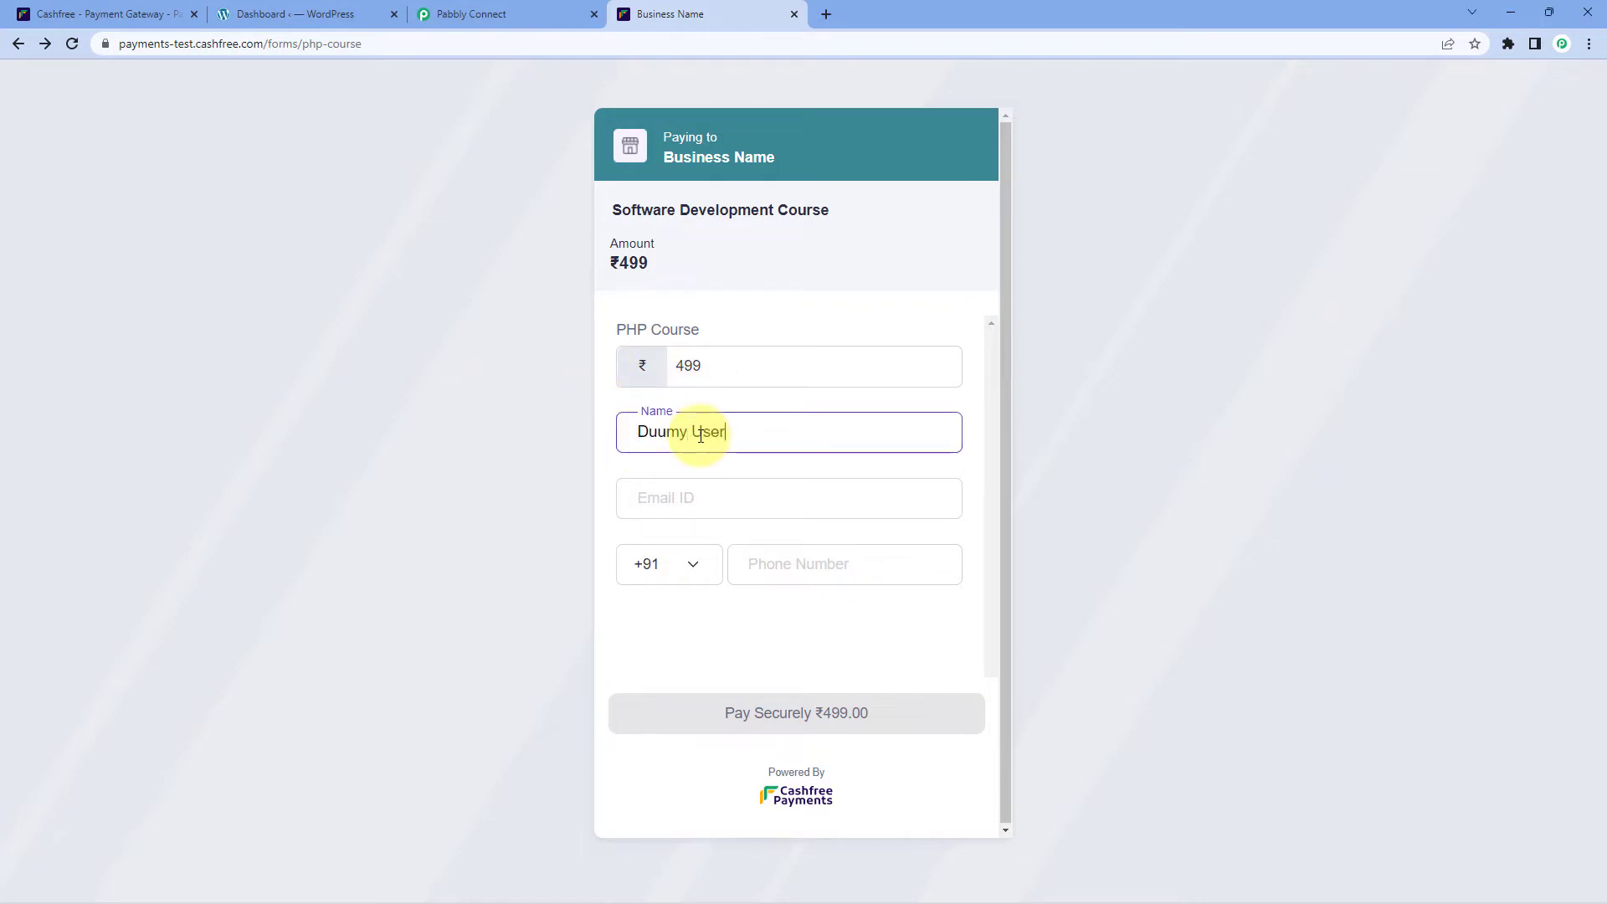
key(Tab)
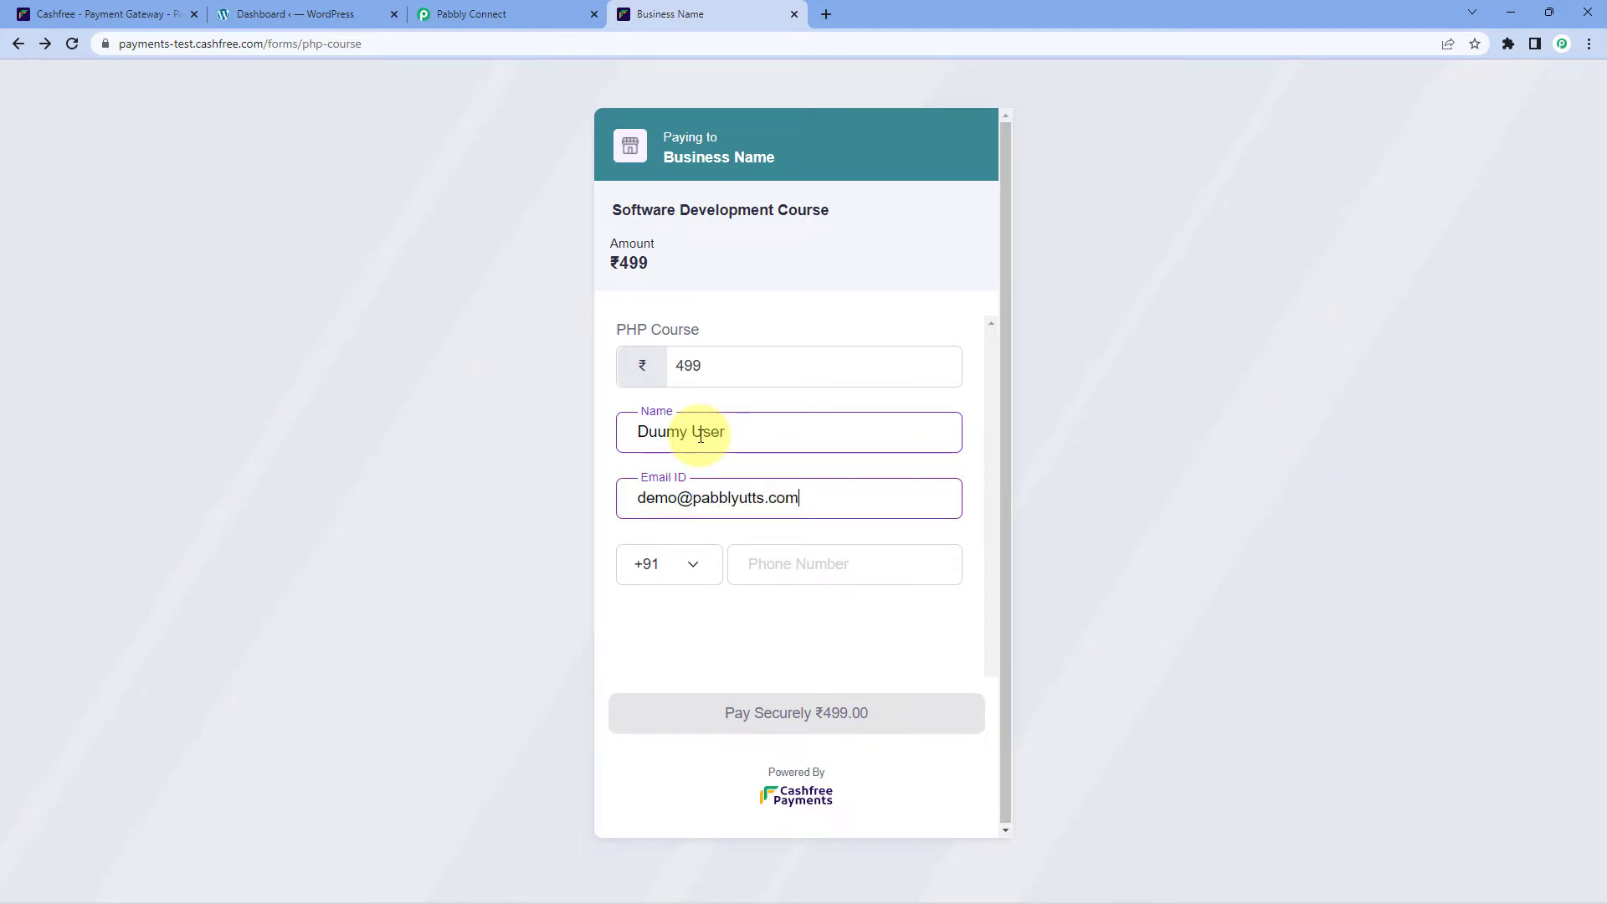
click(754, 501)
key(BackSpace)
key(BackSpace)
text(tu)
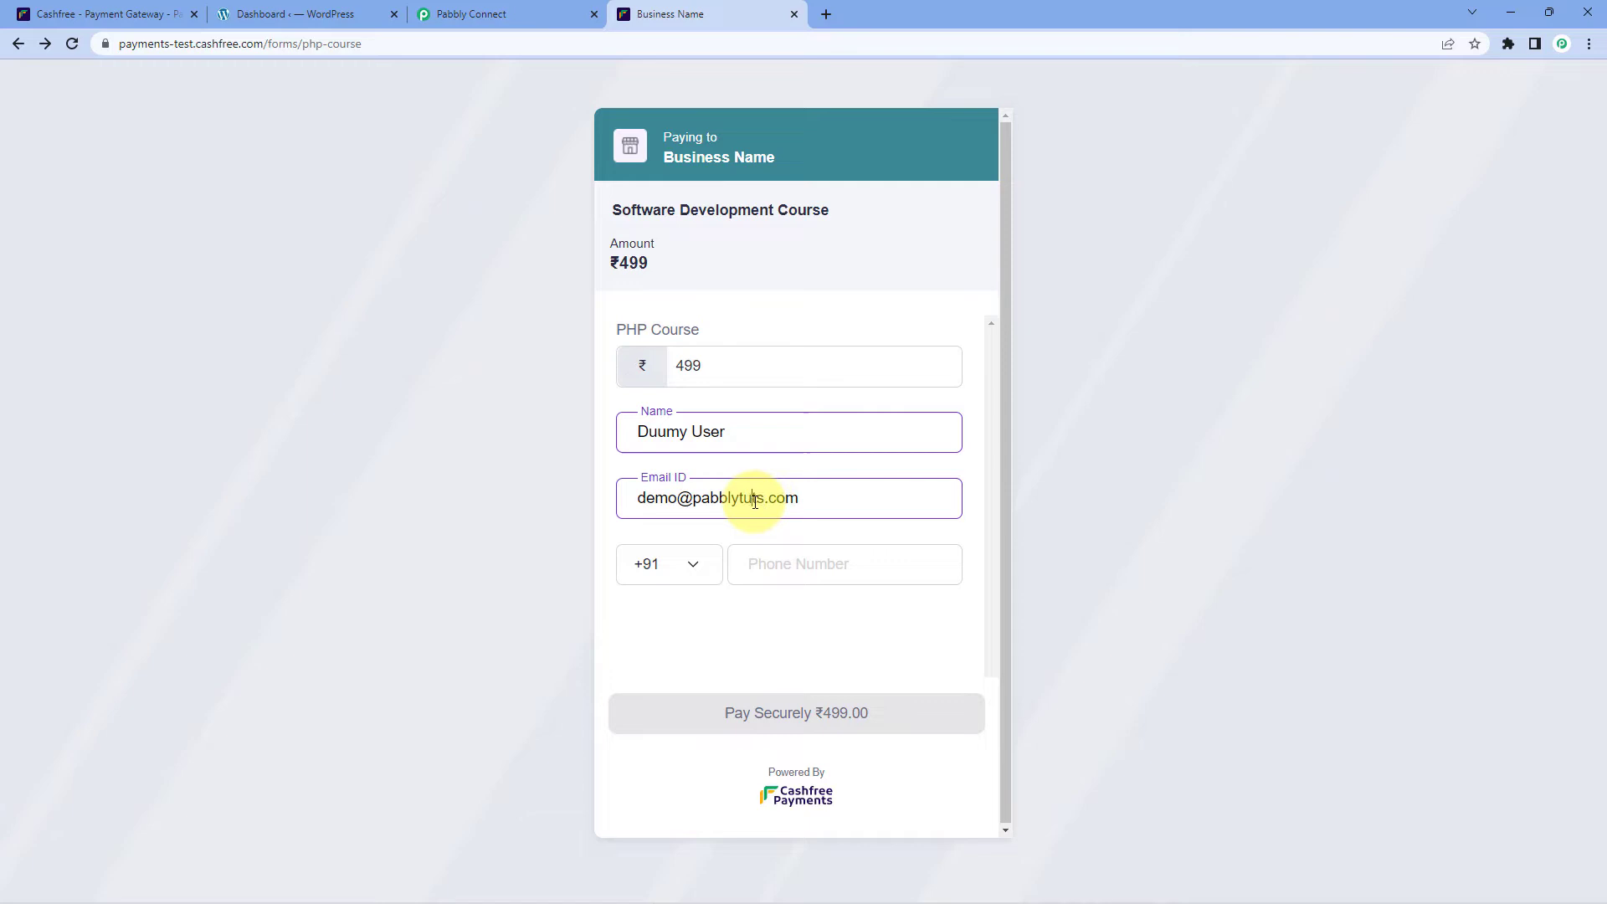
click(774, 563)
text(1234567890)
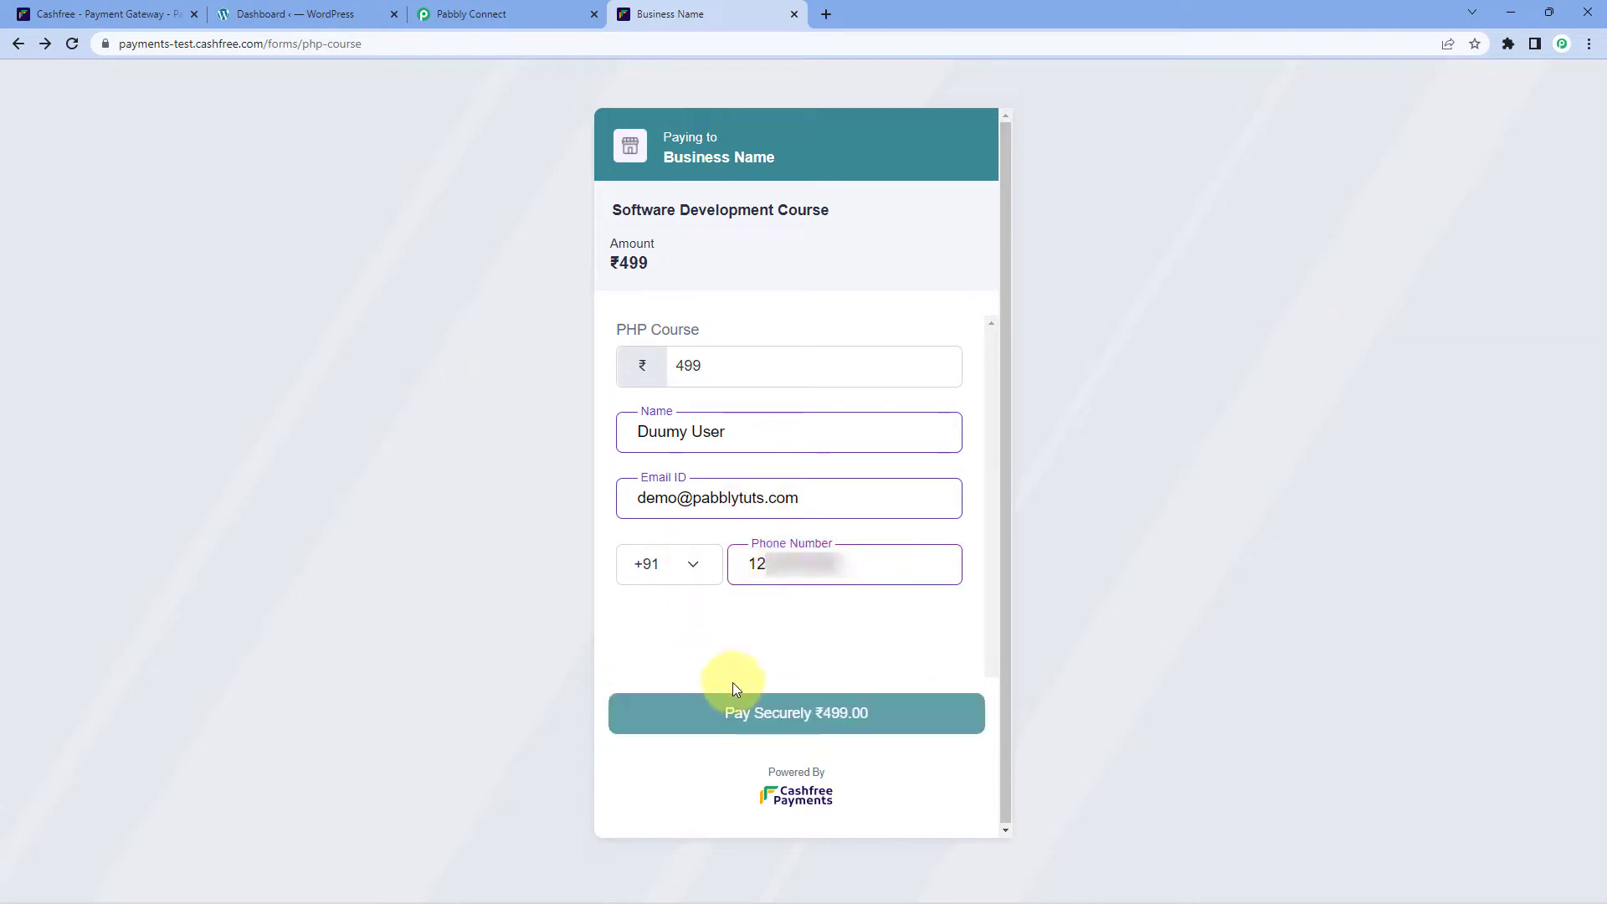
click(754, 713)
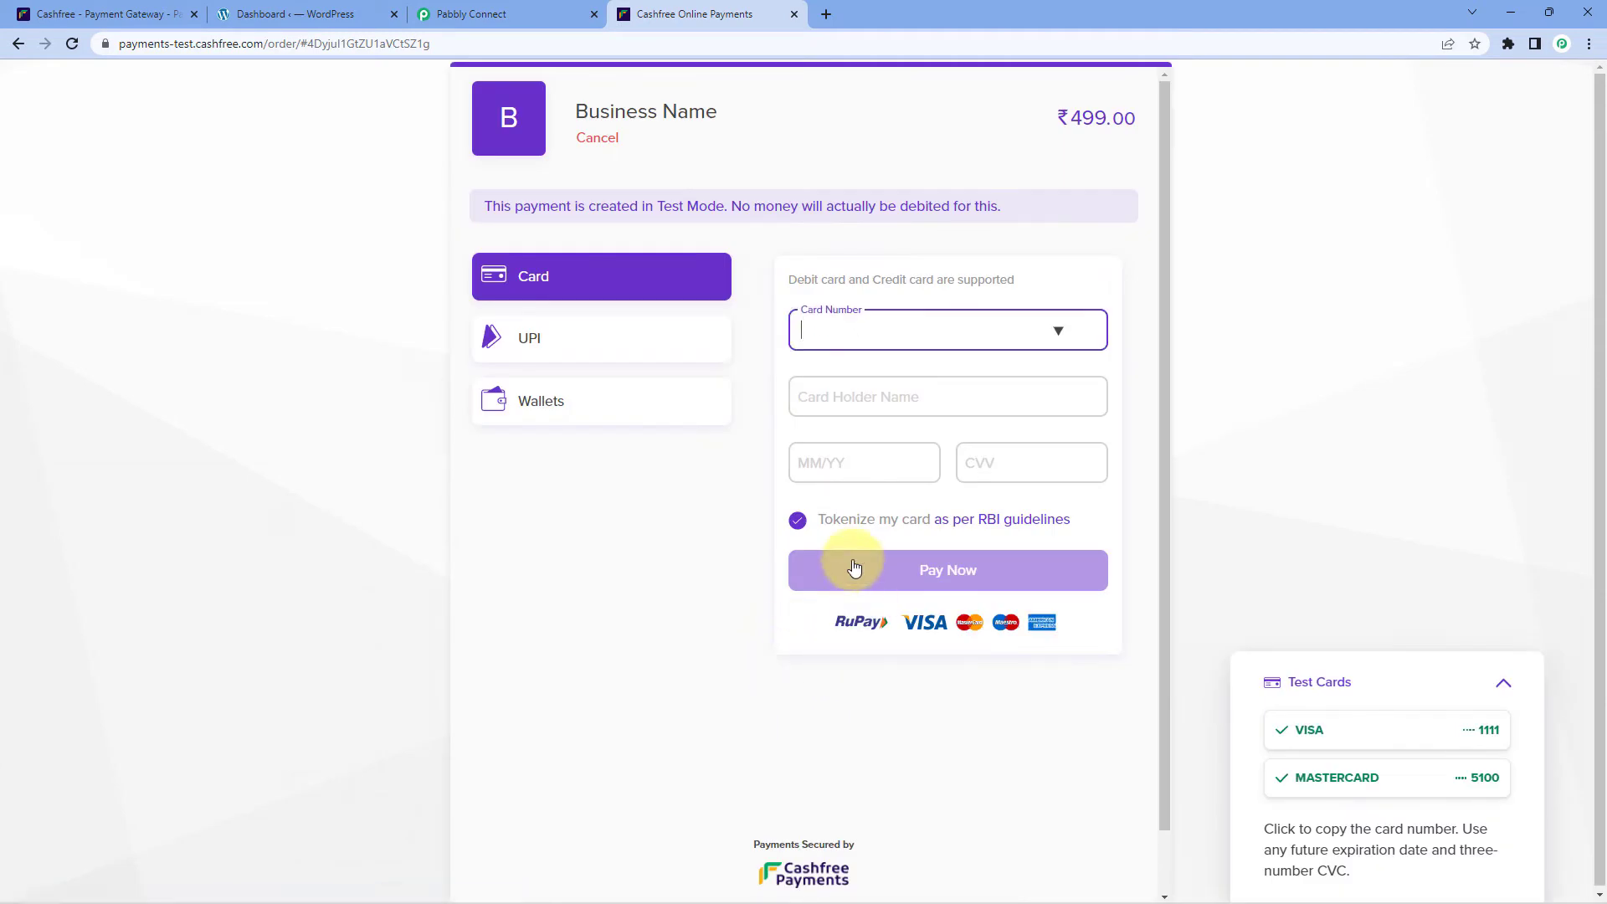
- Pay with the VISA test card, decline saving the card, and simulate success using the test OTP
mouse_move(1351, 742)
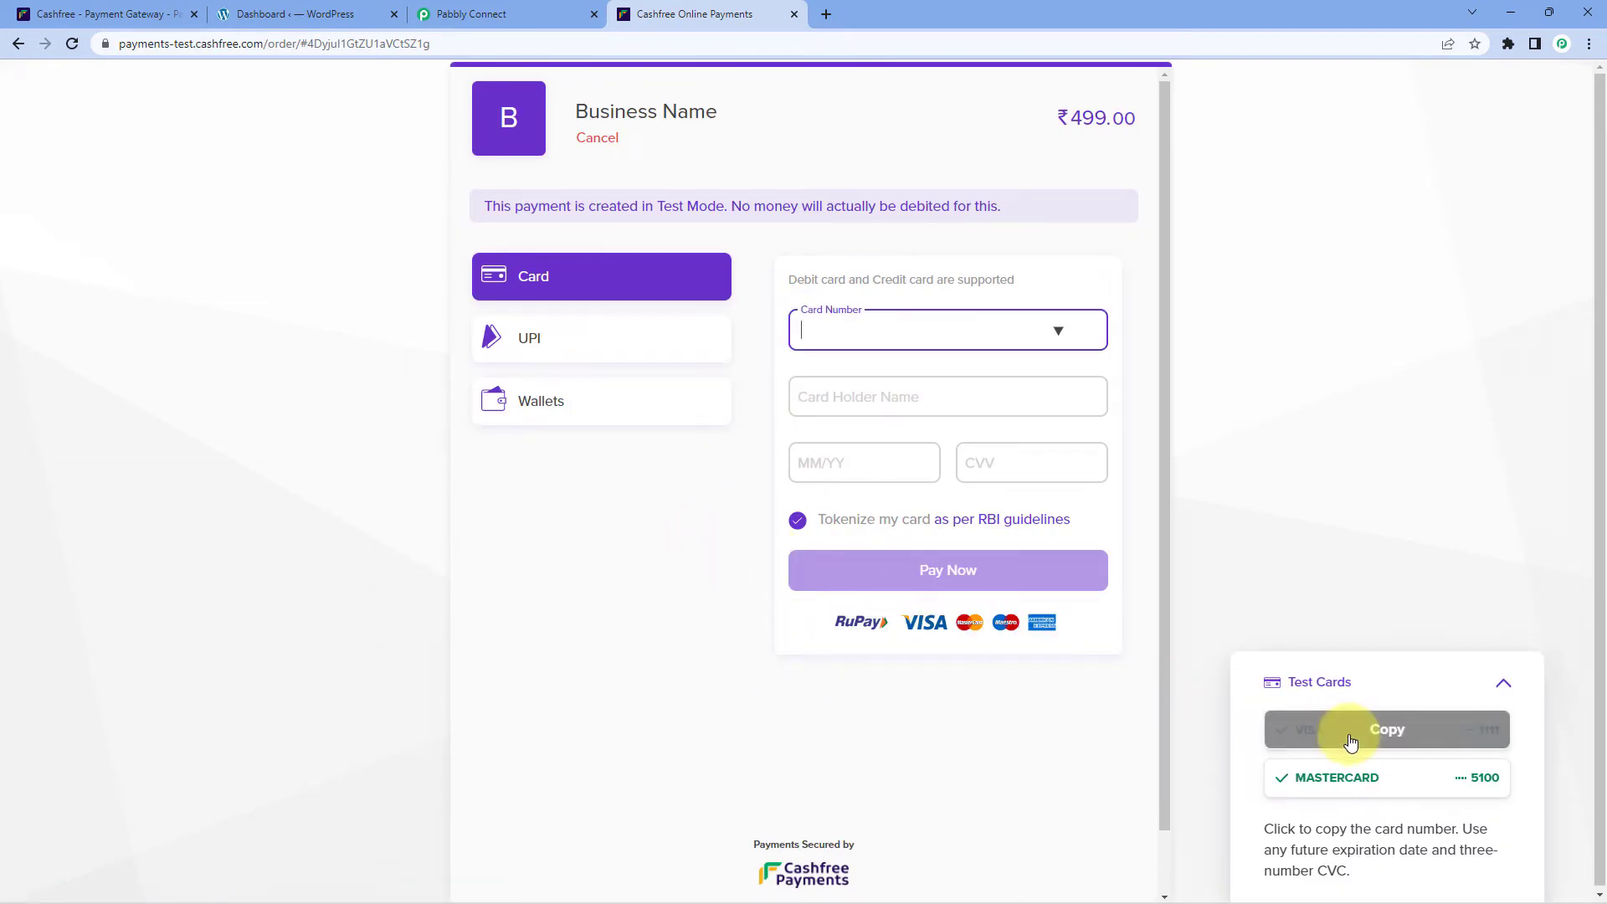
click(1351, 742)
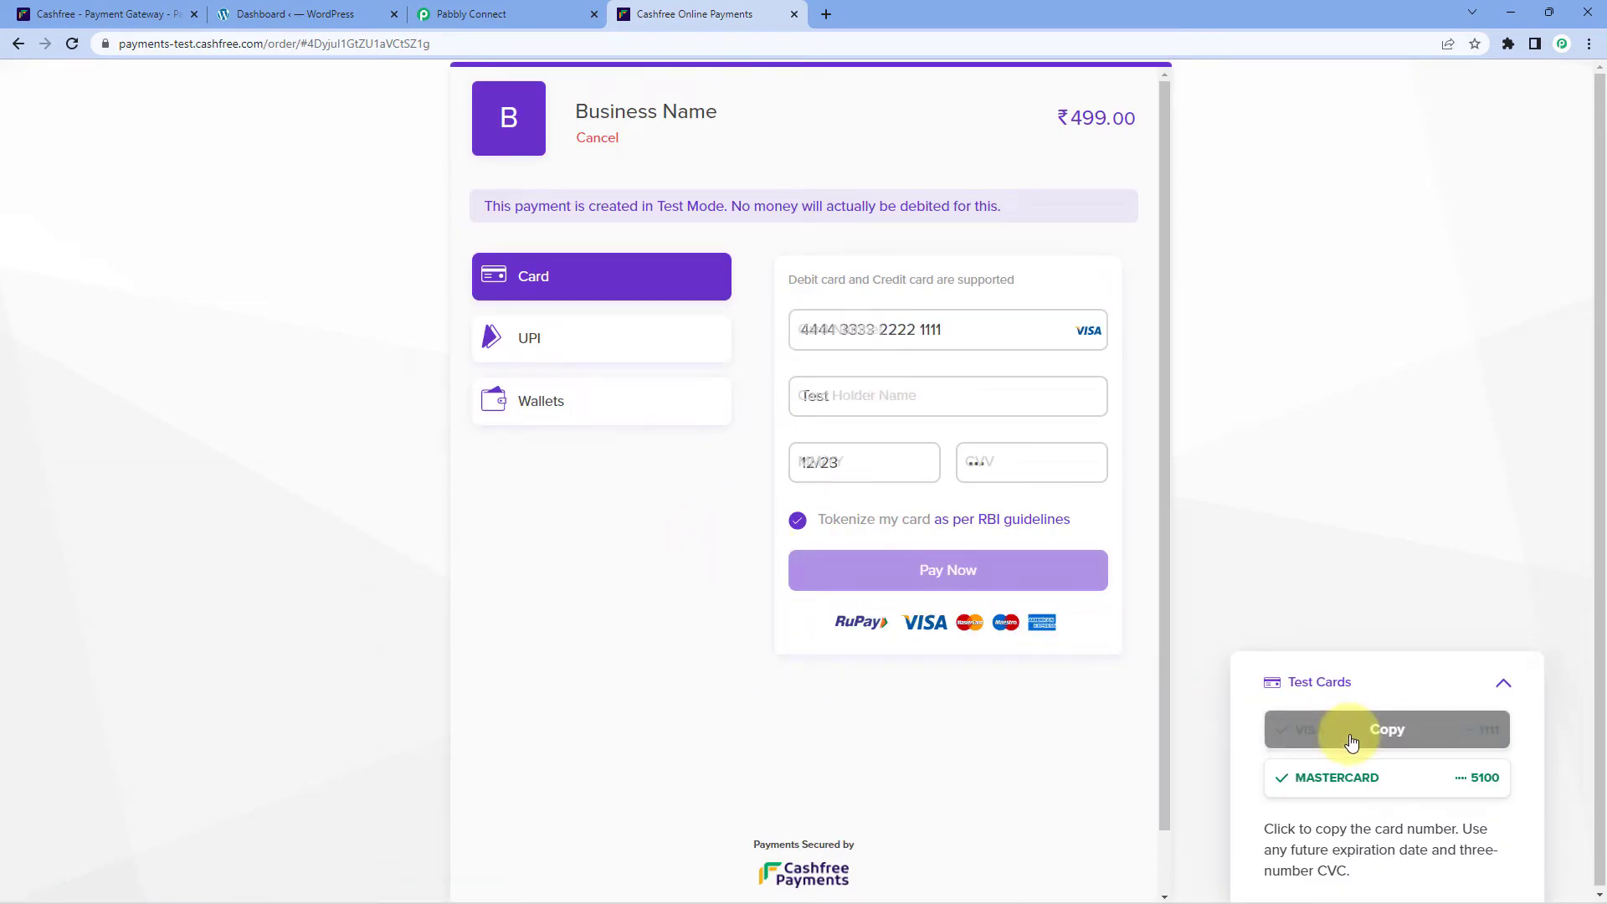
click(969, 579)
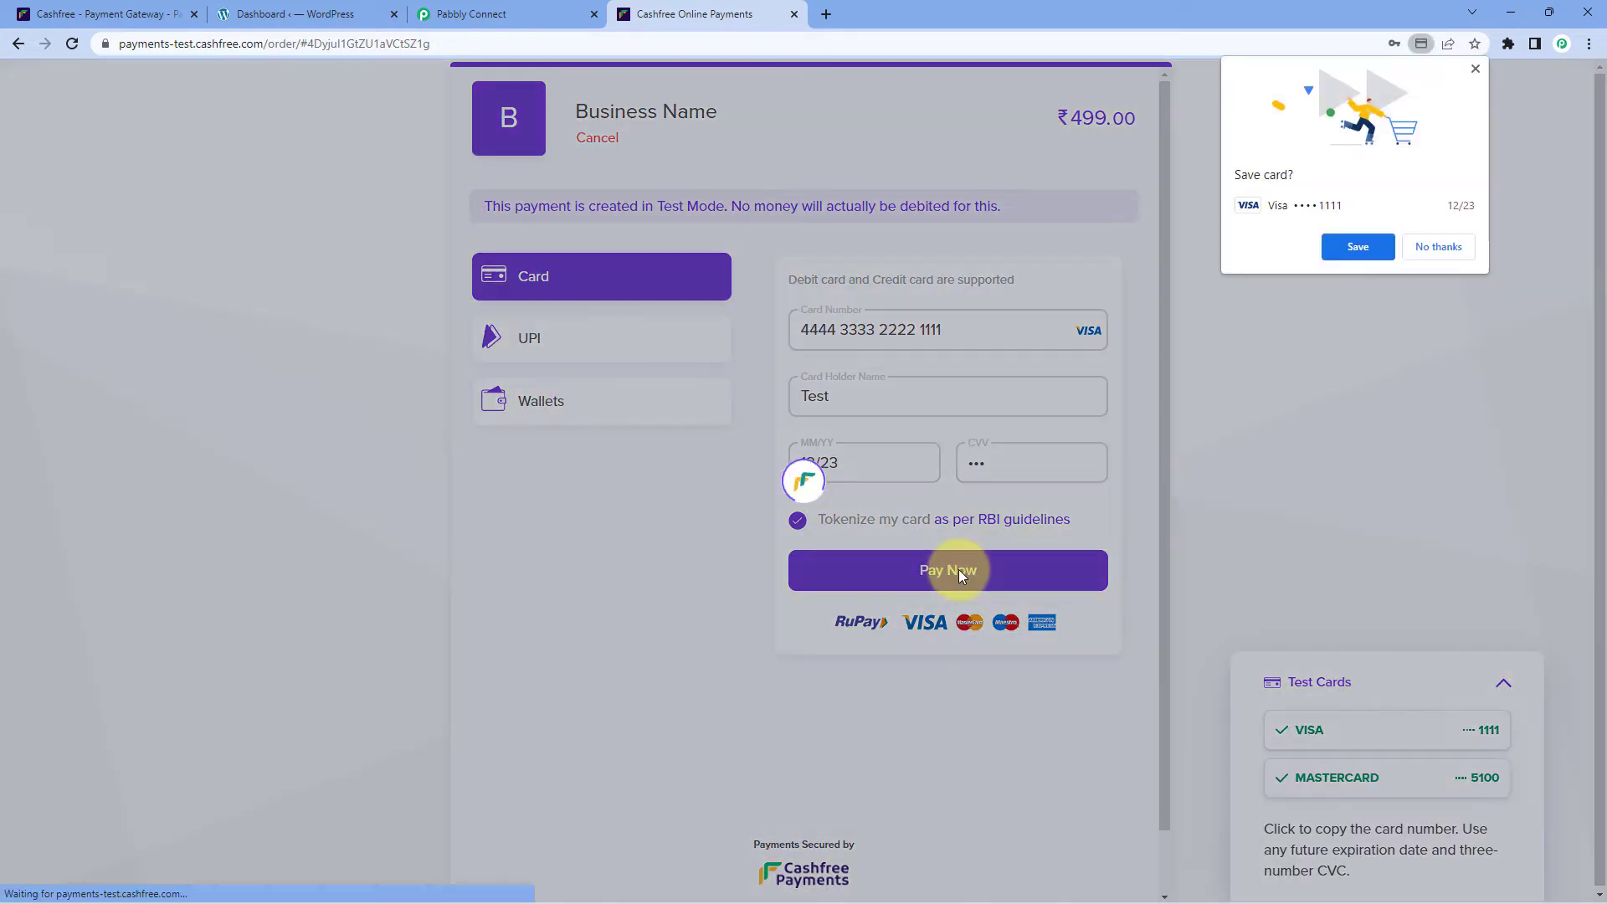
click(1438, 244)
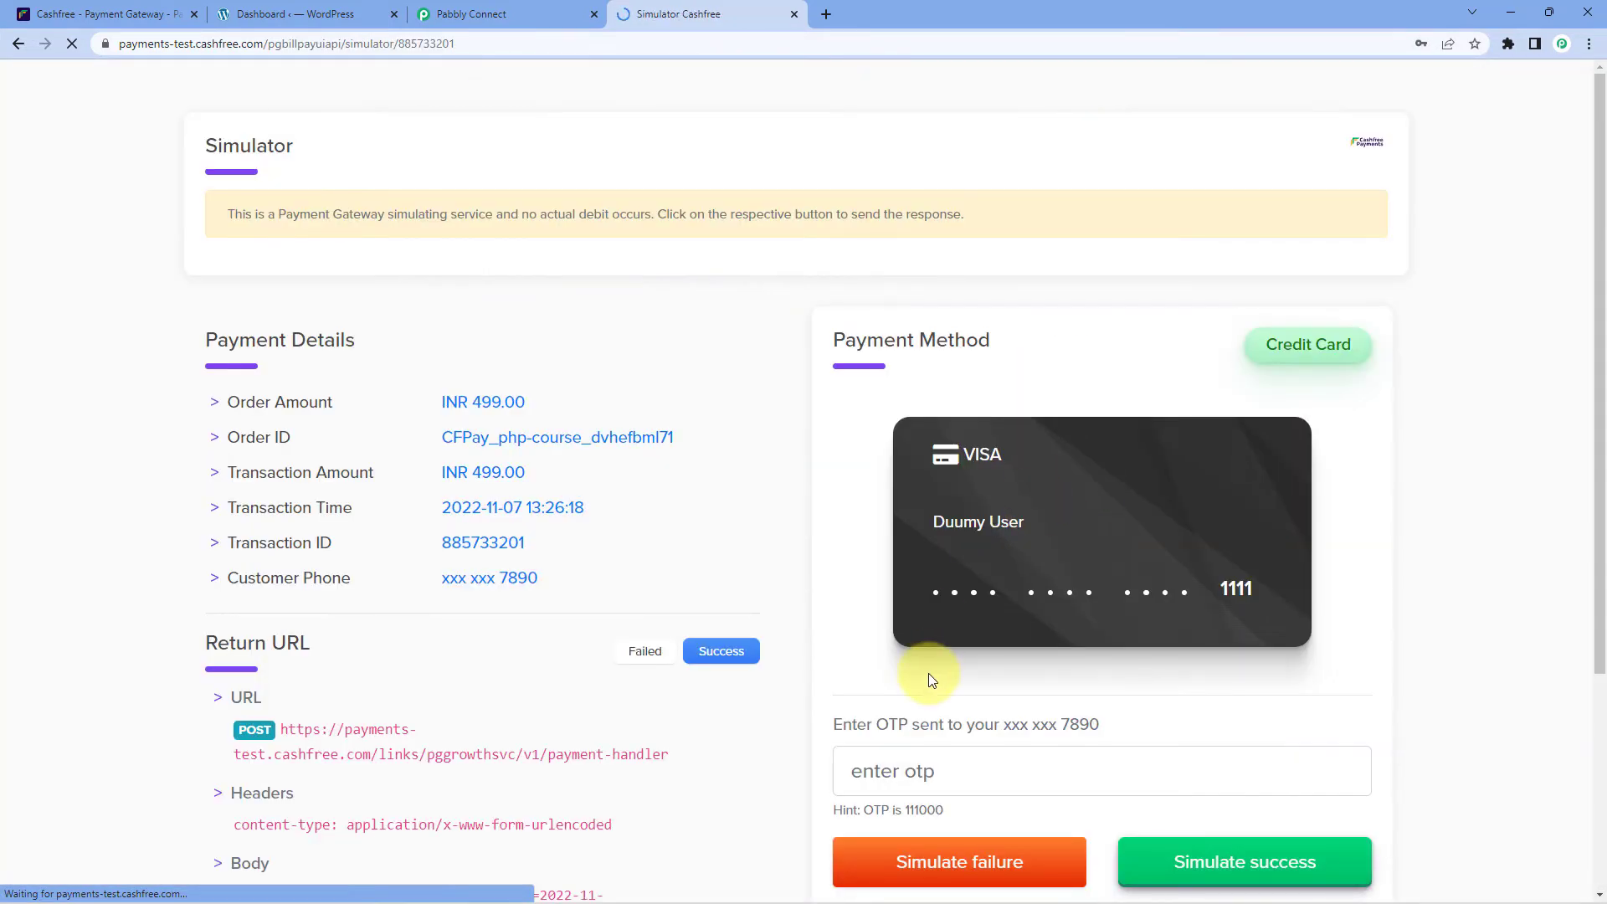
scroll(927, 673, down, 2)
click(929, 604)
text(111000)
click(1174, 694)
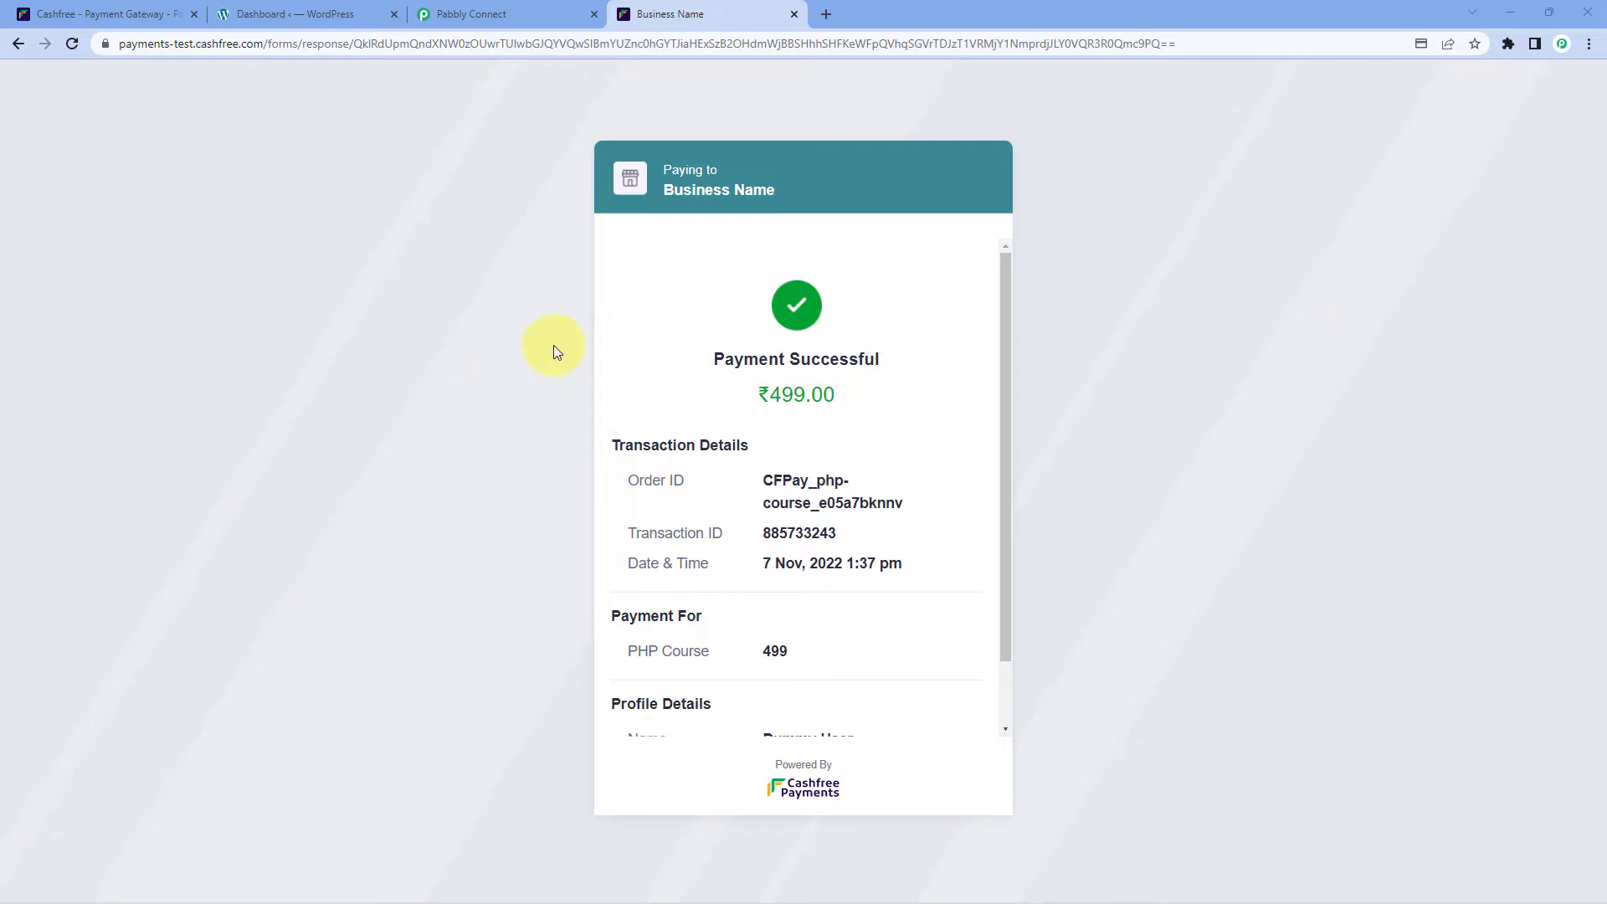
- Check the recaptured Cashfree event time, transaction ID and PAID order status
click(550, 14)
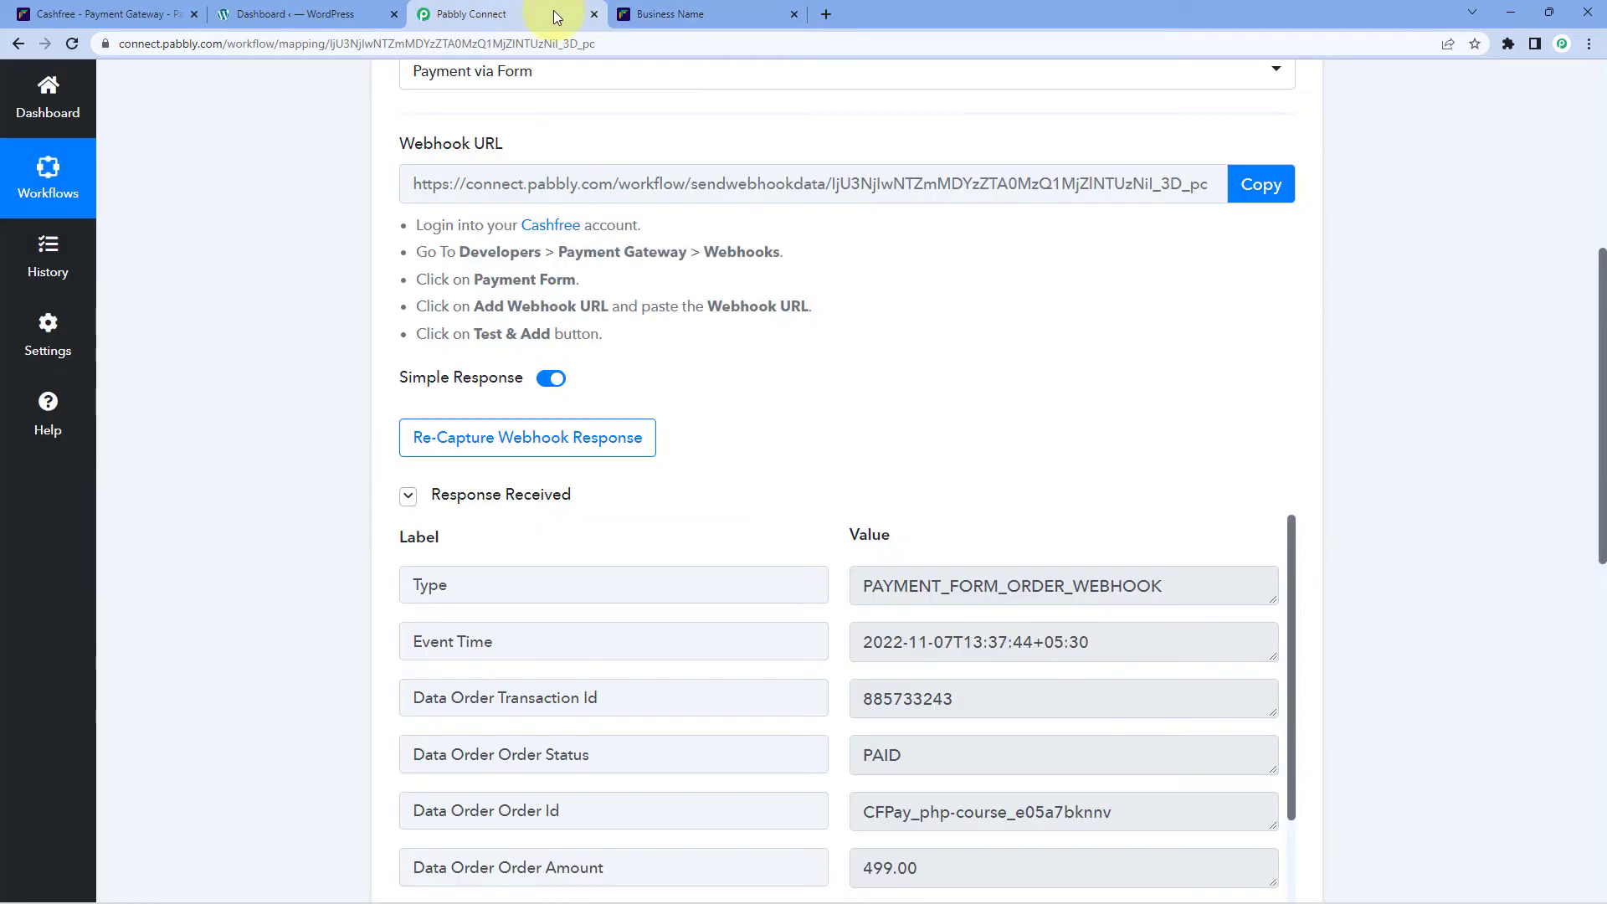
scroll(335, 304, down, 3)
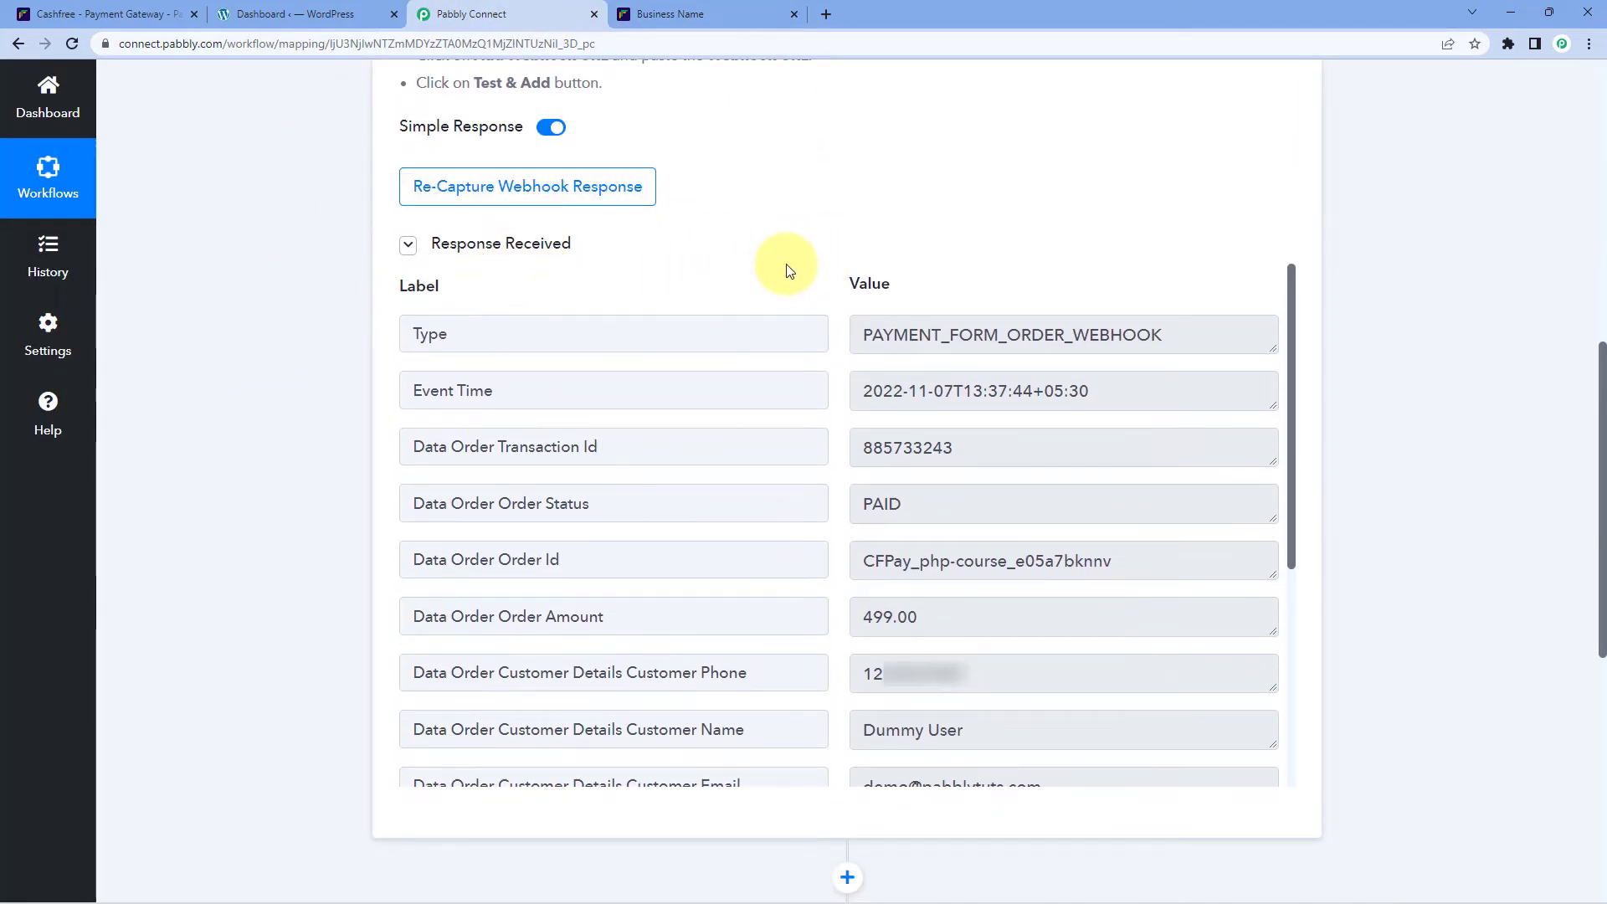
scroll(772, 289, down, 1)
scroll(775, 305, up, 1)
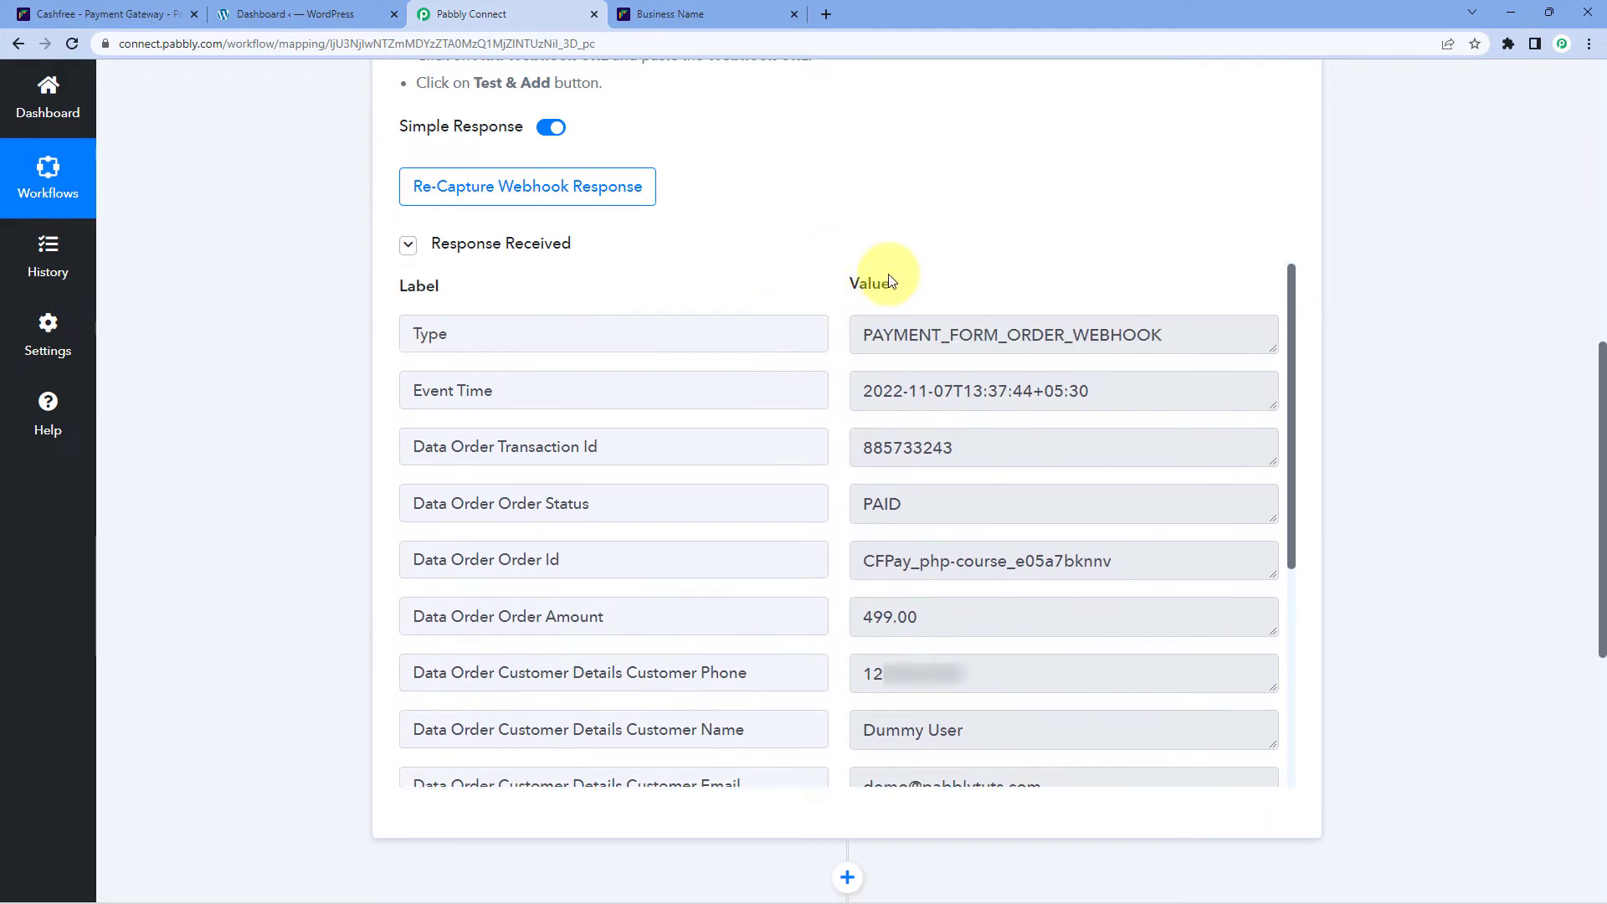
drag(1140, 386, 843, 390)
click(837, 388)
drag(976, 455, 840, 449)
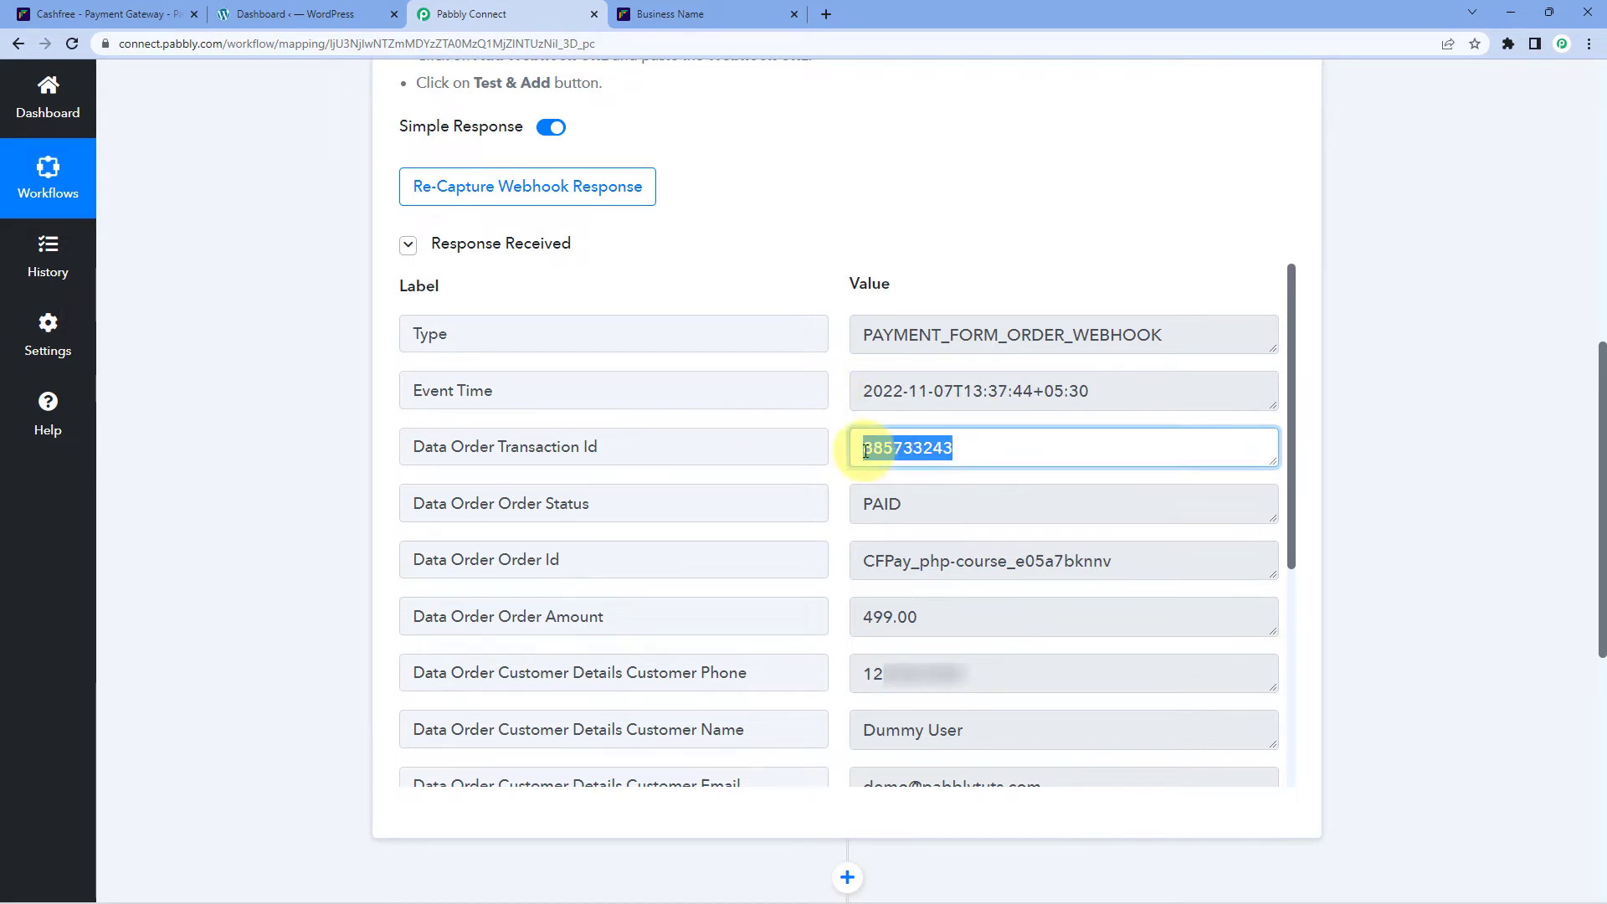
click(841, 450)
drag(918, 508, 829, 505)
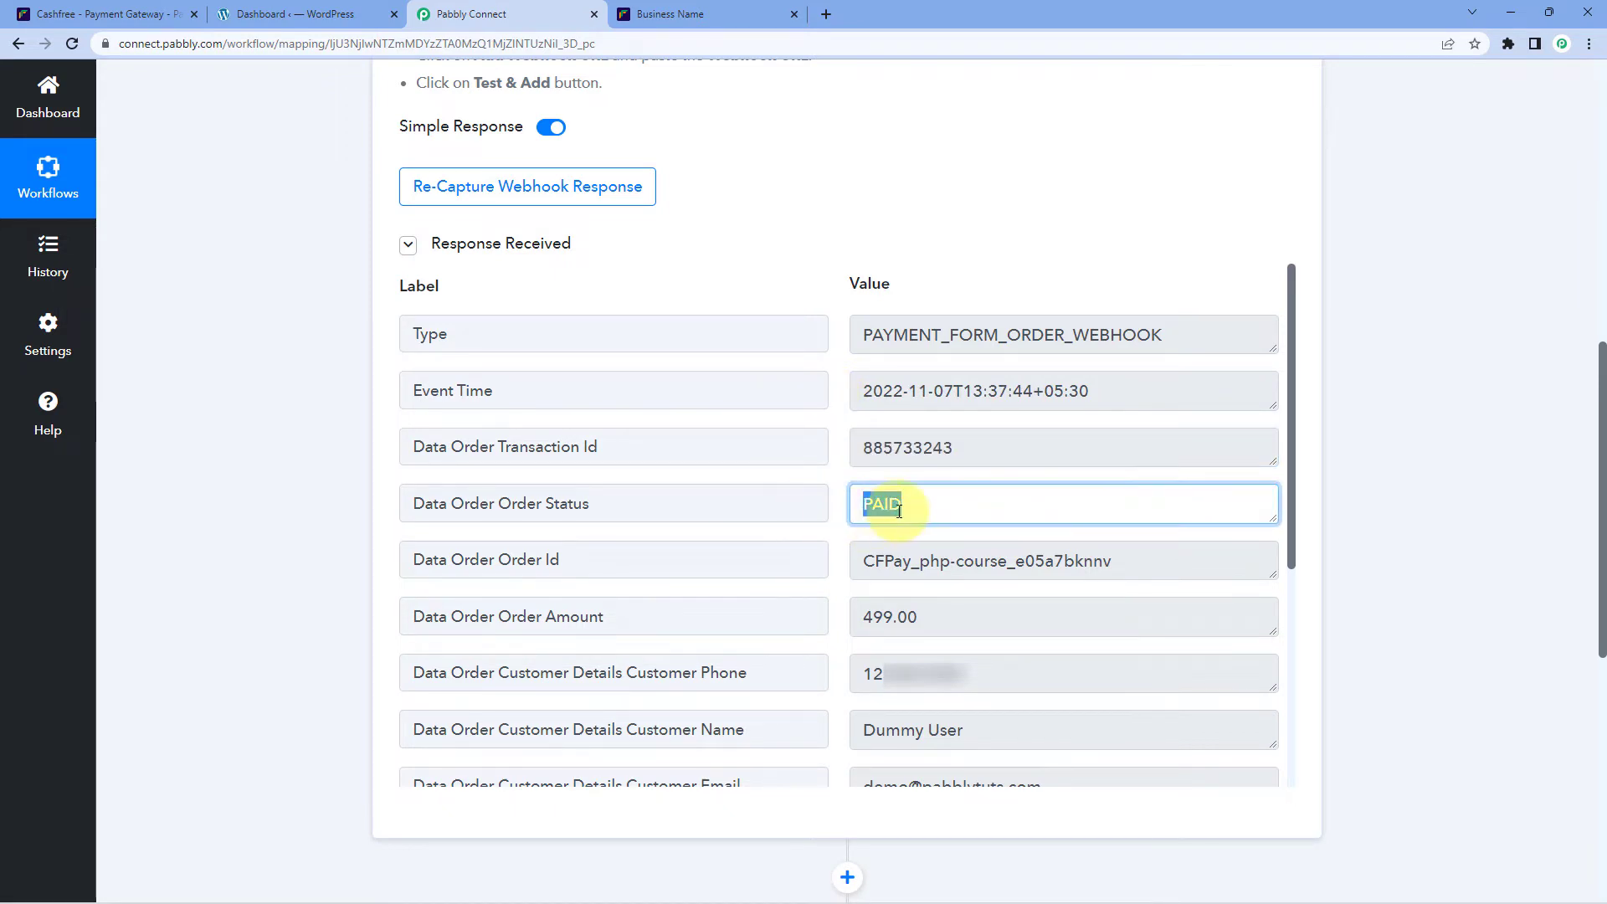
click(833, 517)
- Check the received 499.00 amount, customer phone, name, email and the PHP Course title
drag(954, 618, 847, 603)
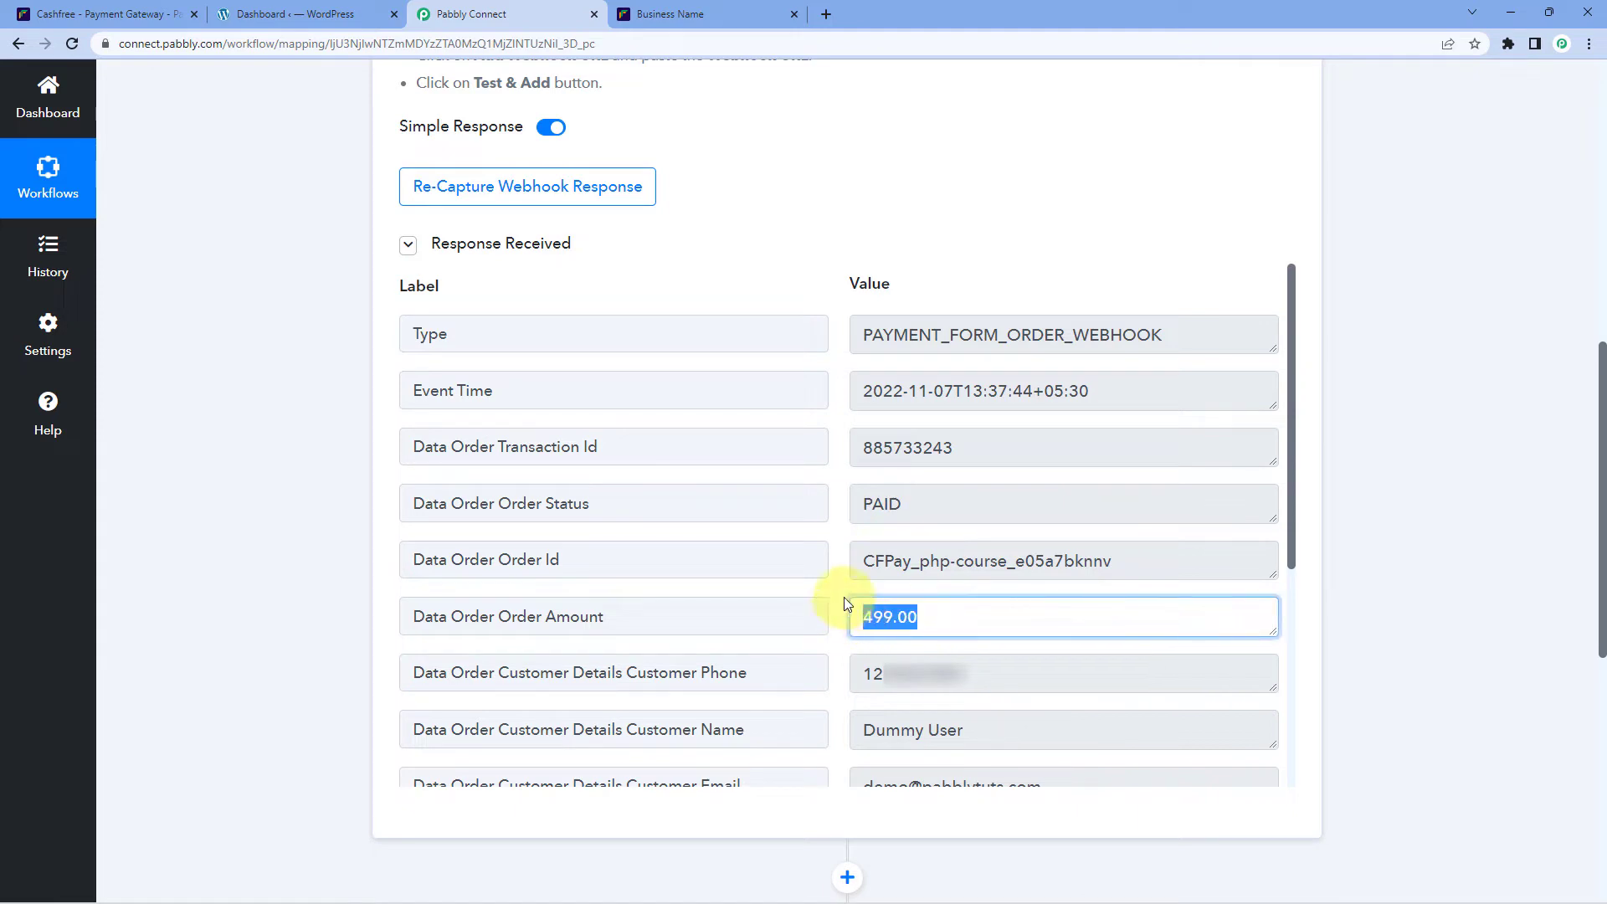
drag(1029, 667, 817, 667)
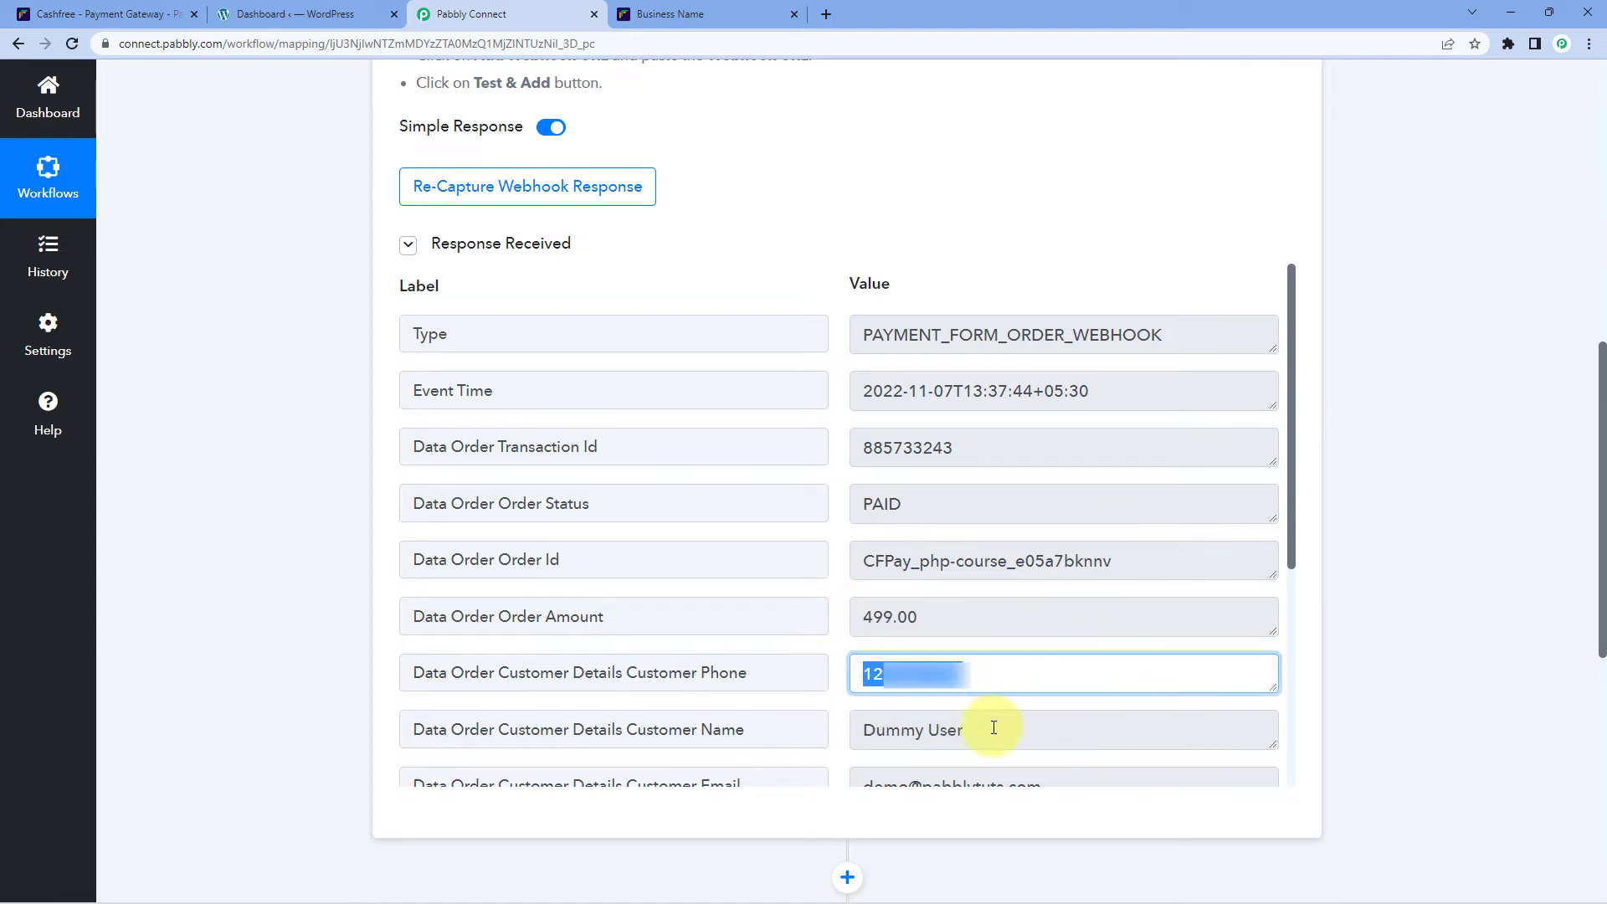
drag(994, 739, 828, 732)
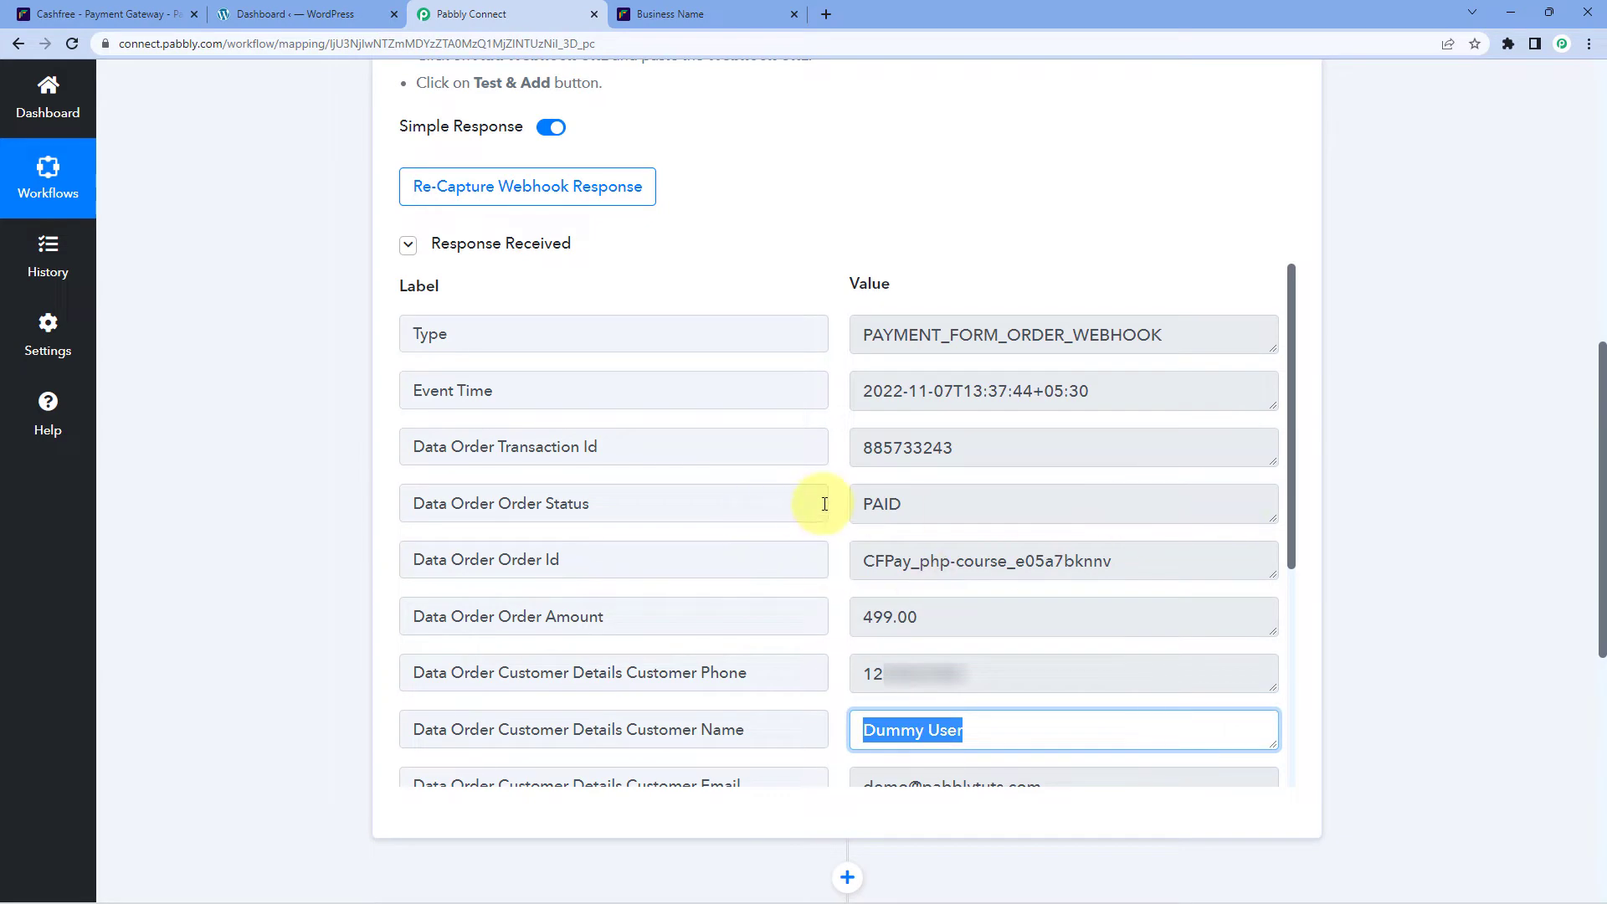
scroll(824, 502, down, 4)
drag(1057, 414, 862, 461)
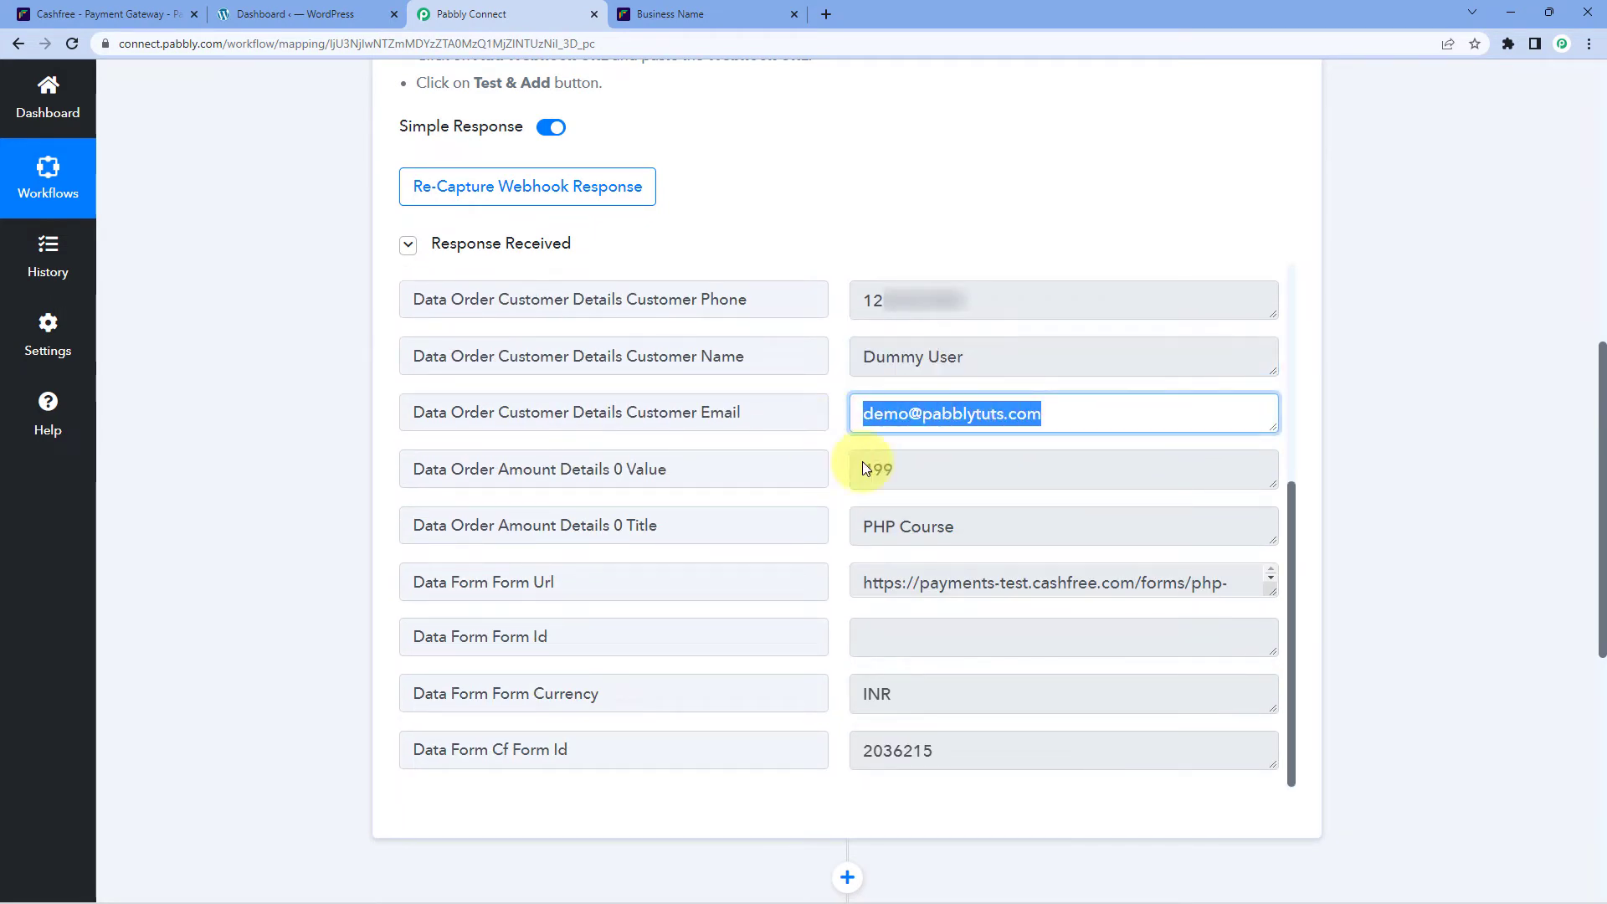
click(832, 520)
drag(961, 523, 832, 524)
click(837, 525)
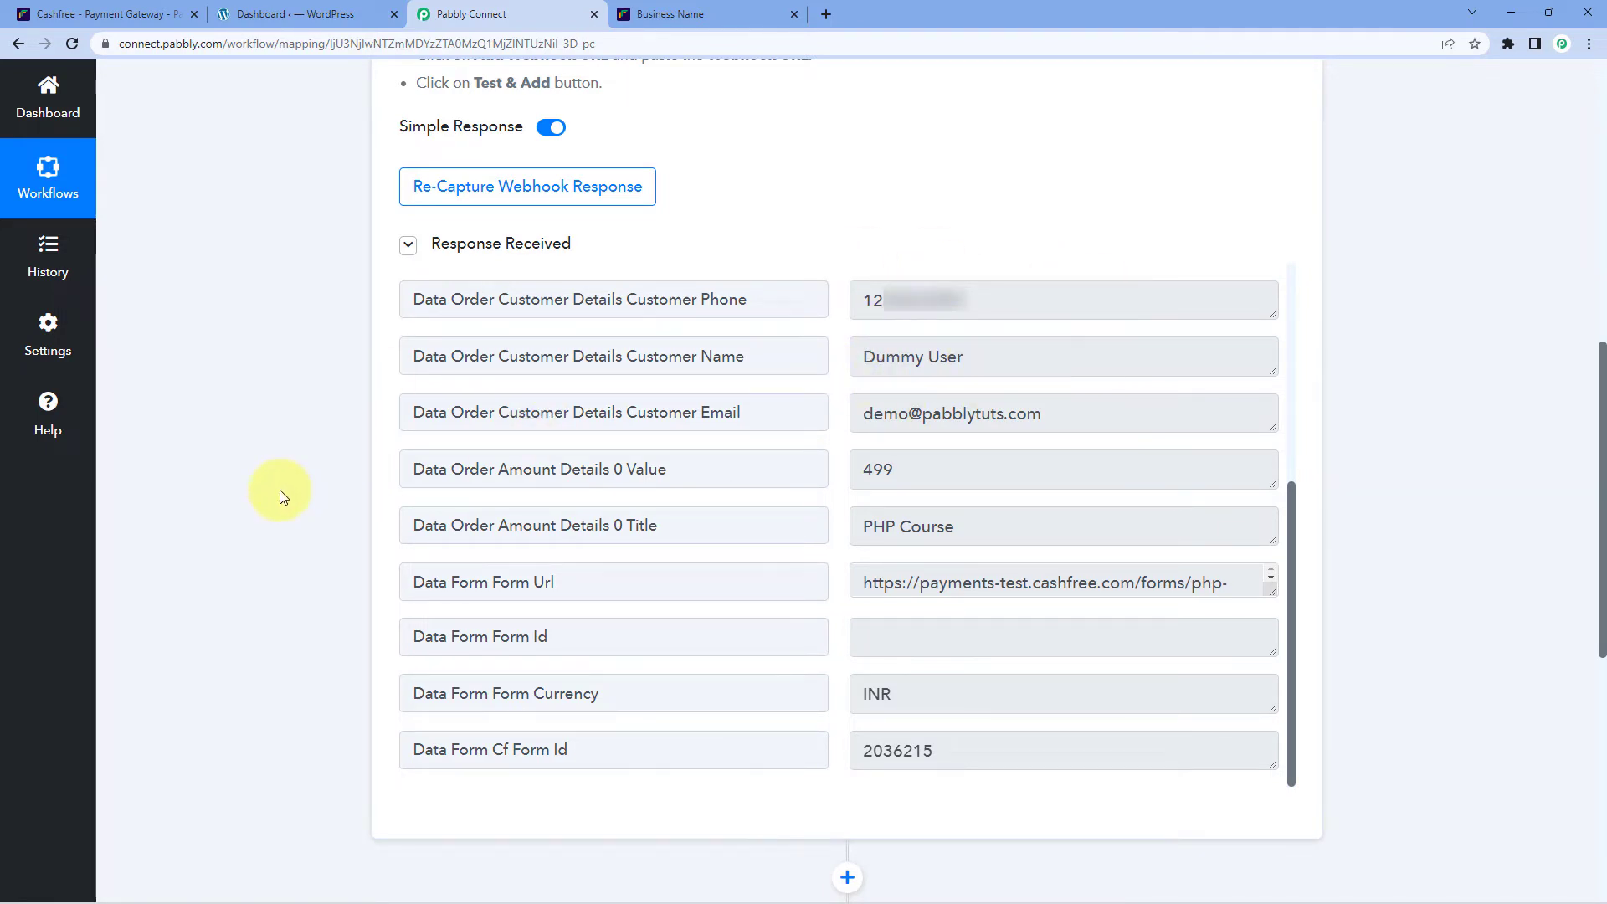
scroll(284, 452, down, 8)
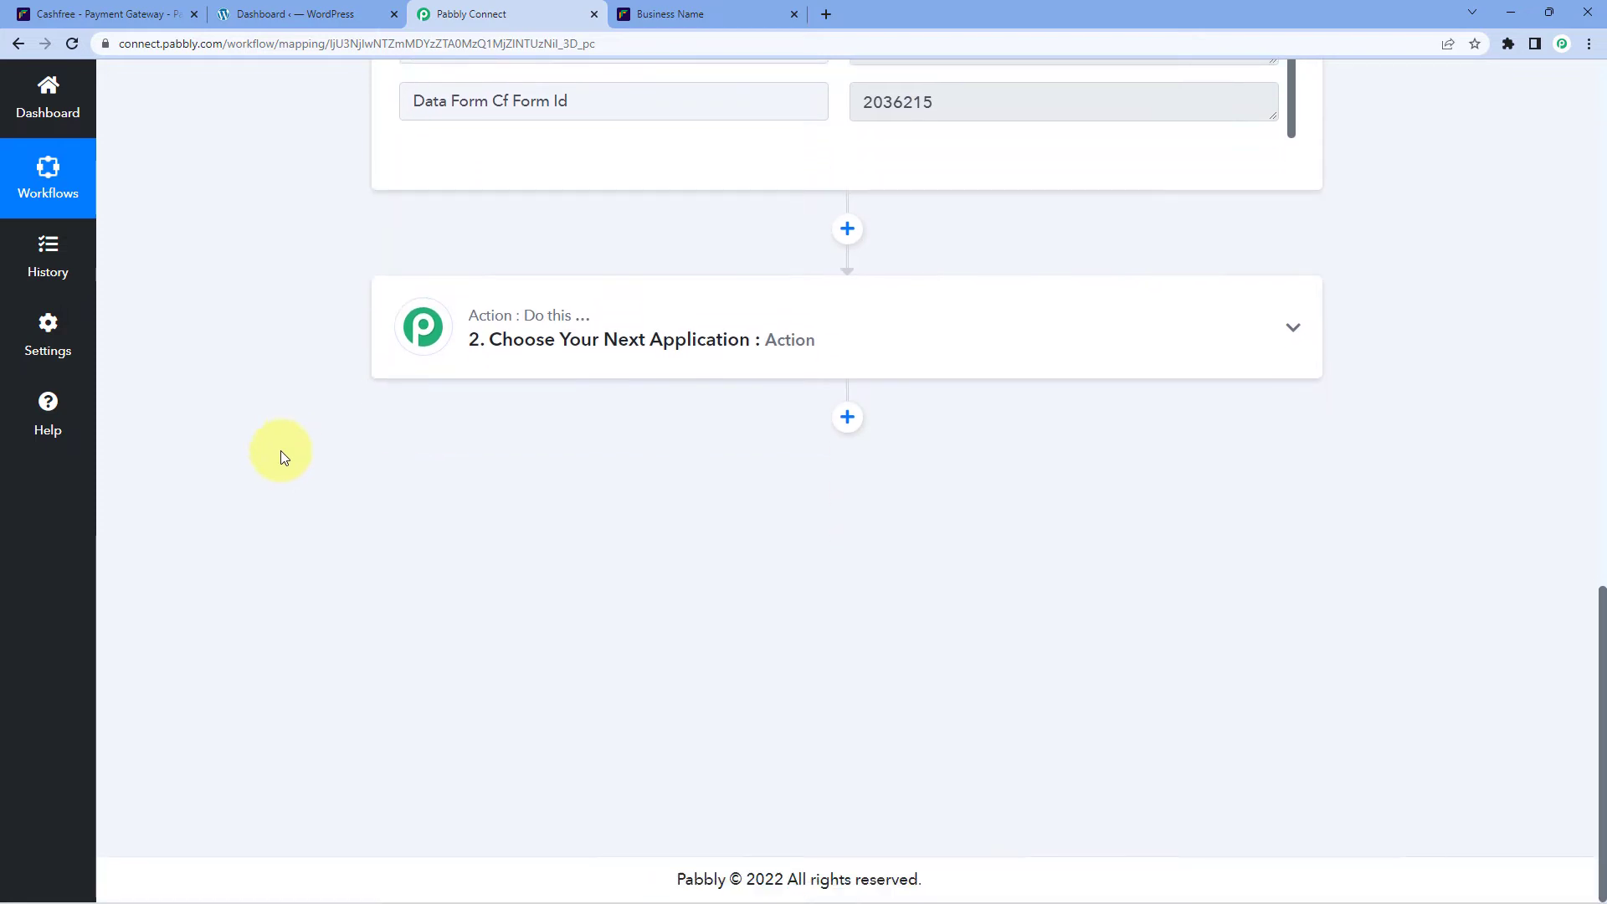
- Choose WordPress as the app for the next action step
click(689, 323)
click(509, 439)
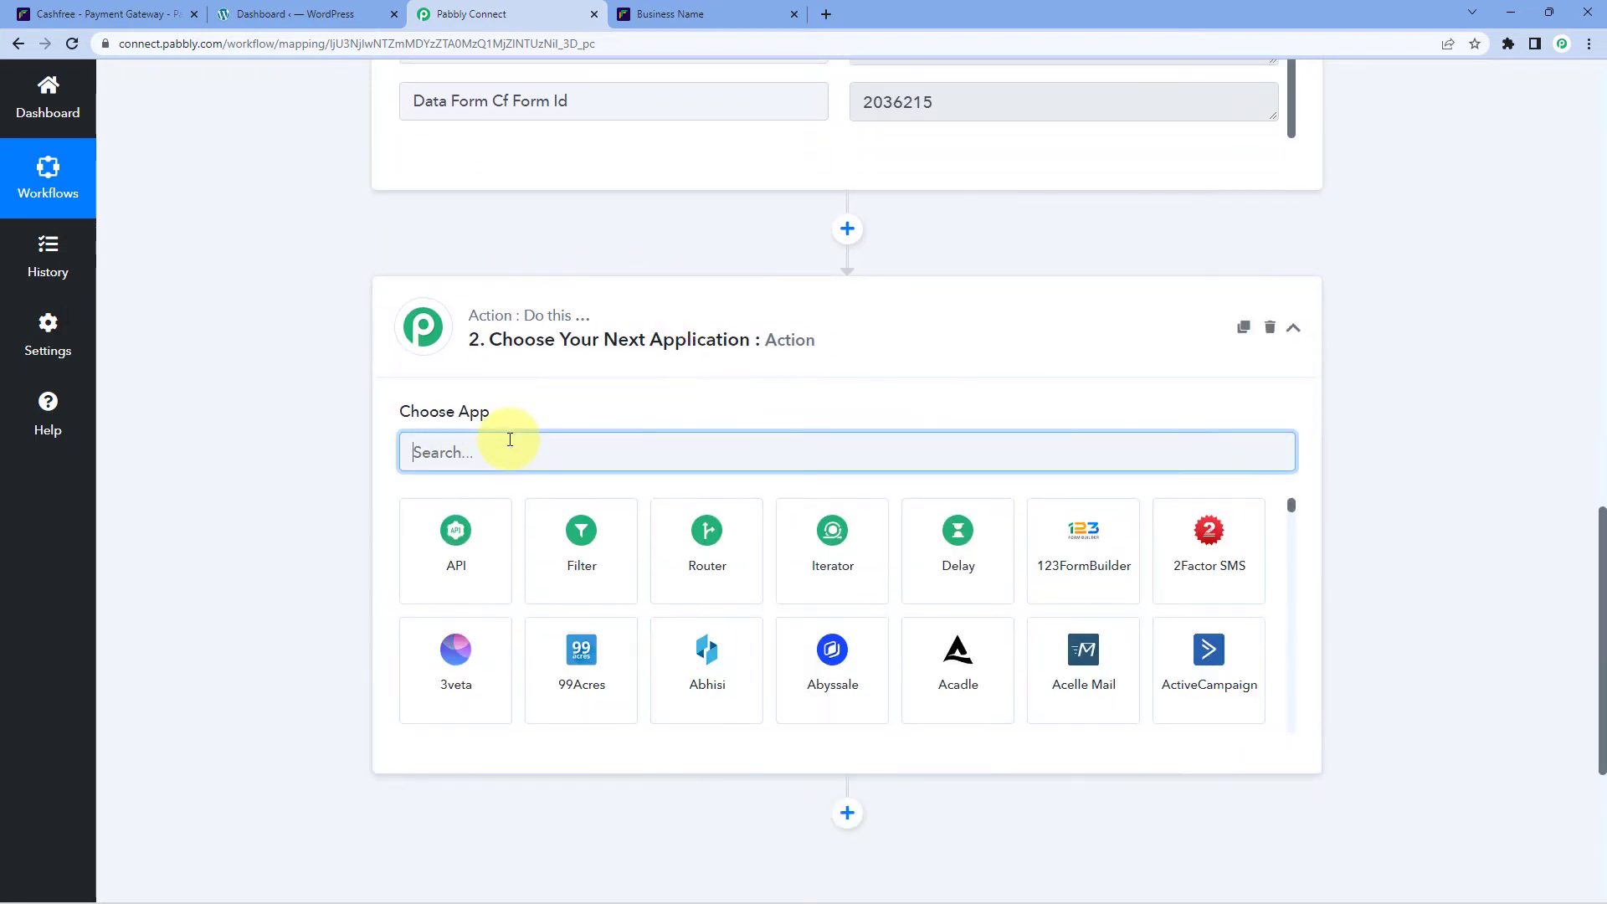
text(WordPress)
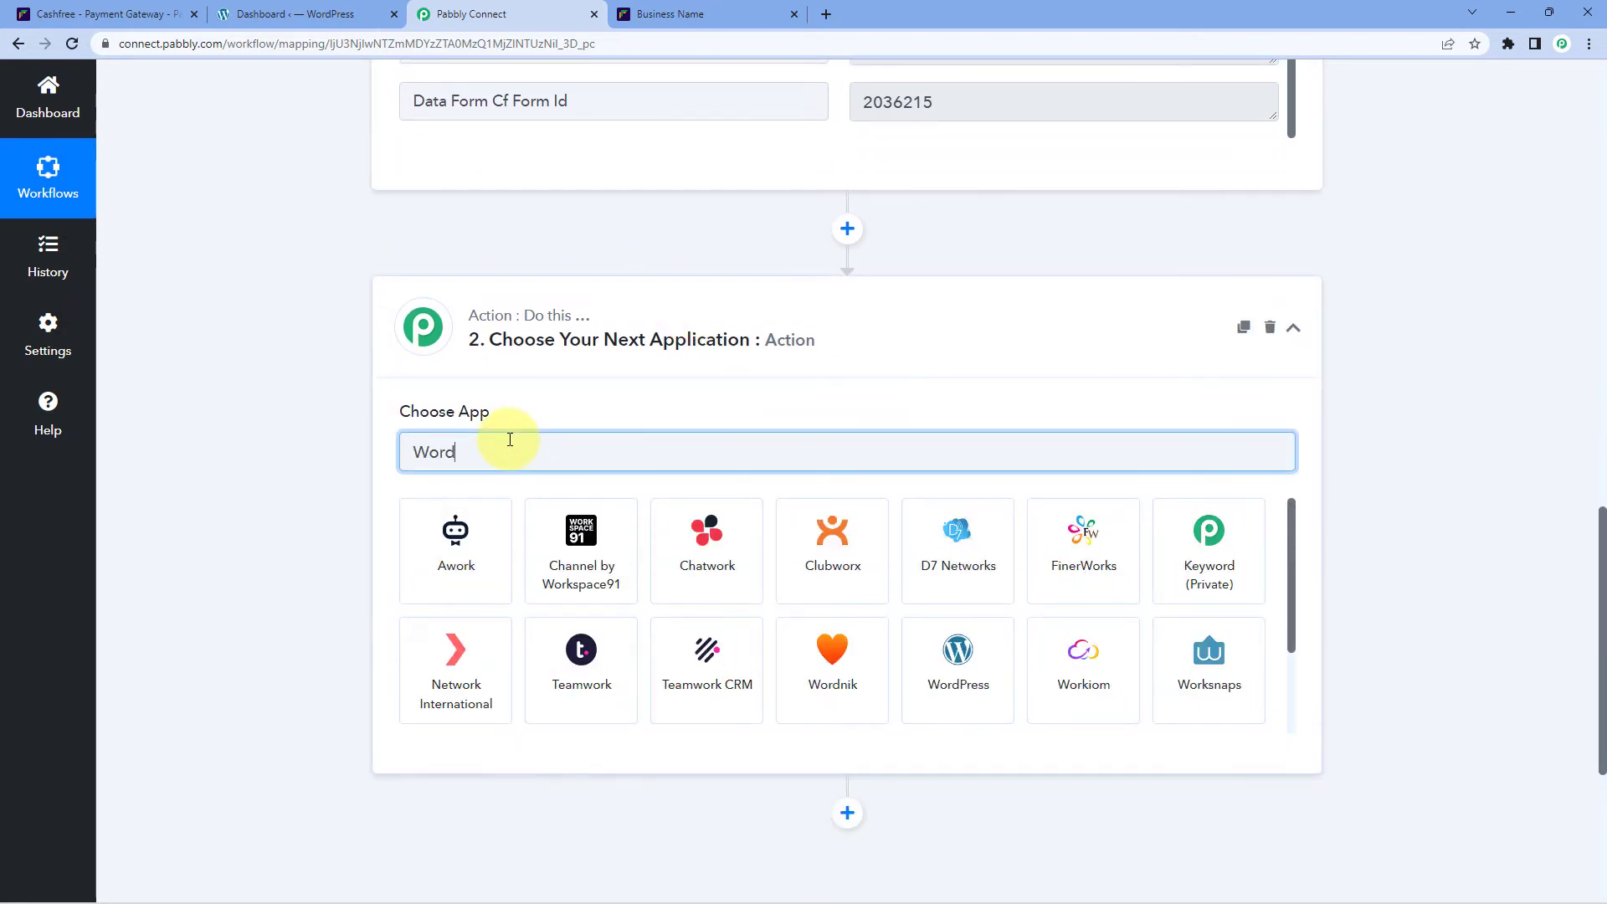
click(494, 523)
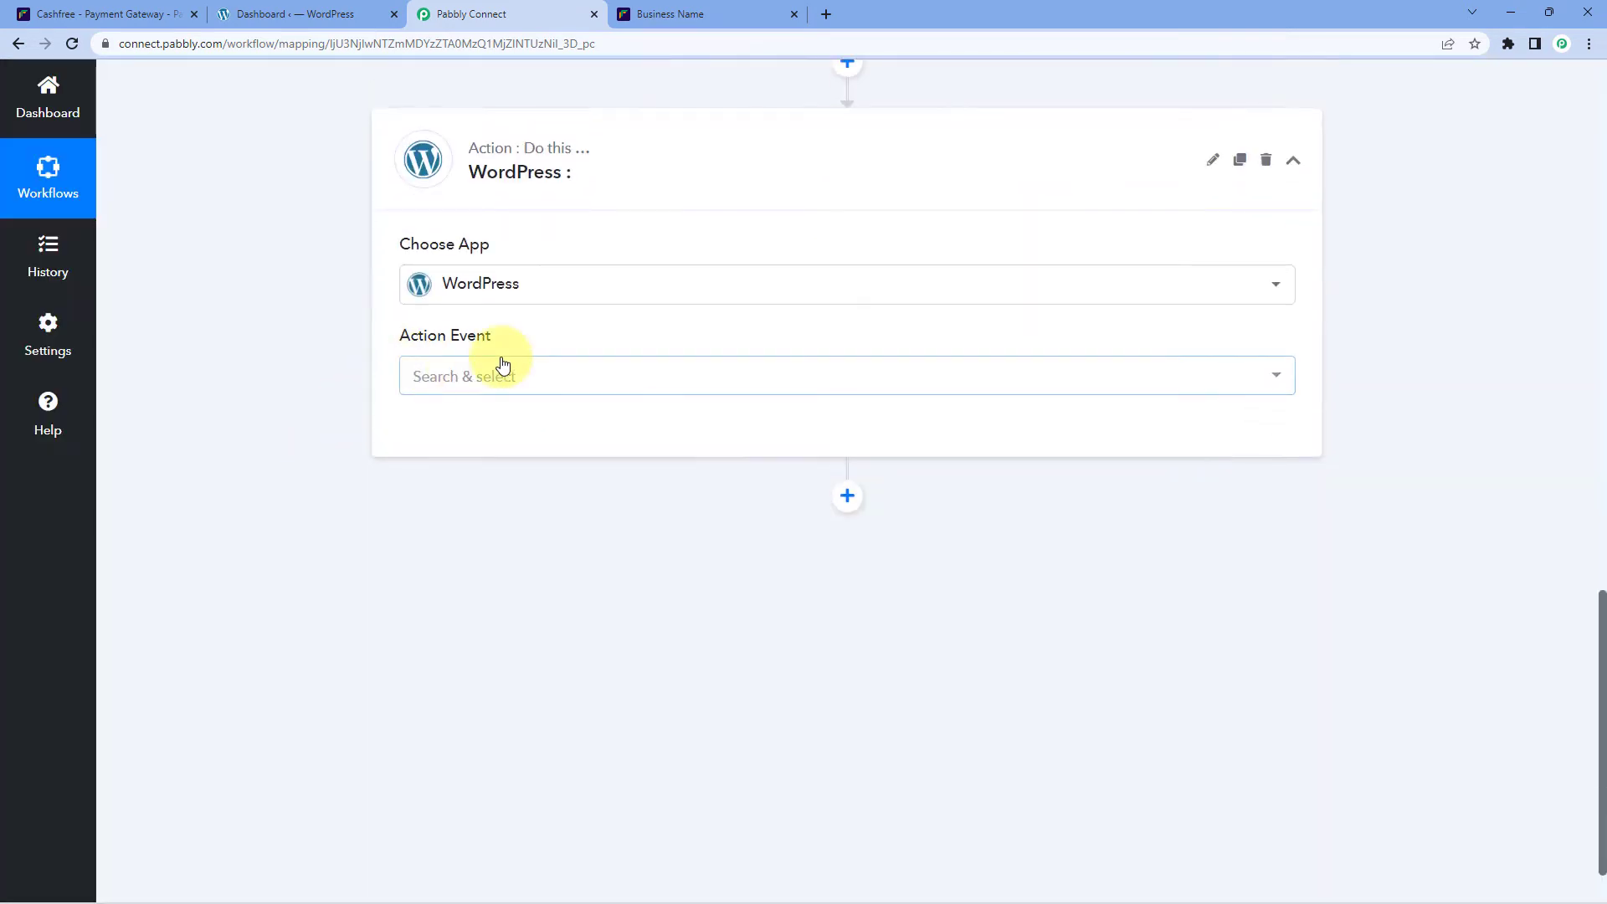
- Set the WordPress action event to Create a User and start connecting an account
click(586, 377)
scroll(334, 419, down, 1)
scroll(611, 416, down, 2)
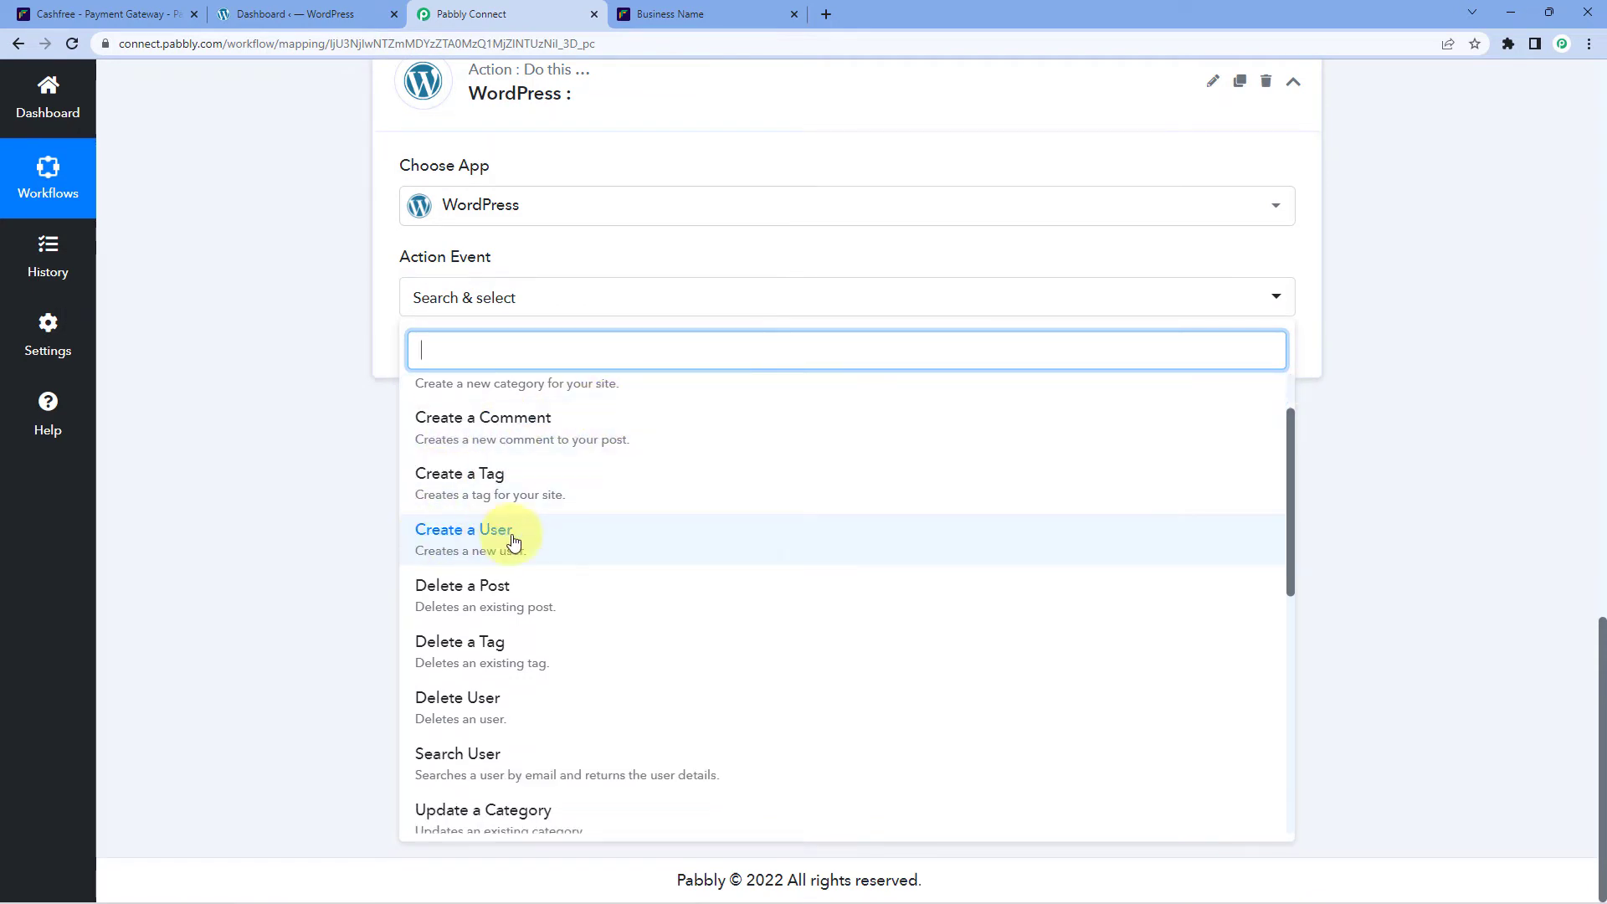
click(514, 541)
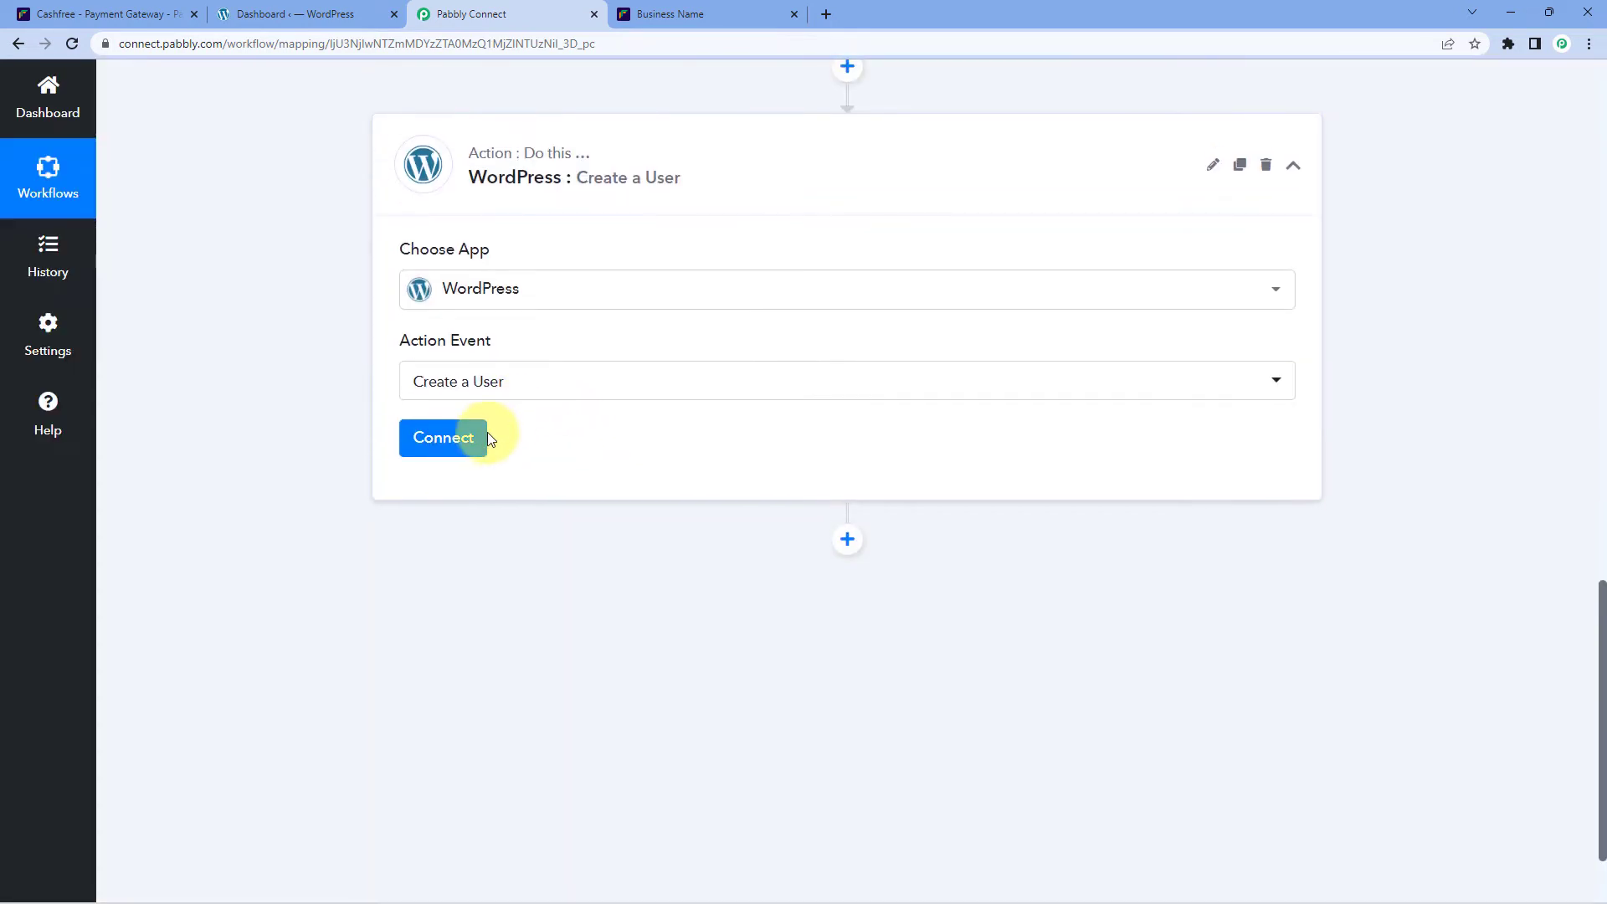
click(484, 444)
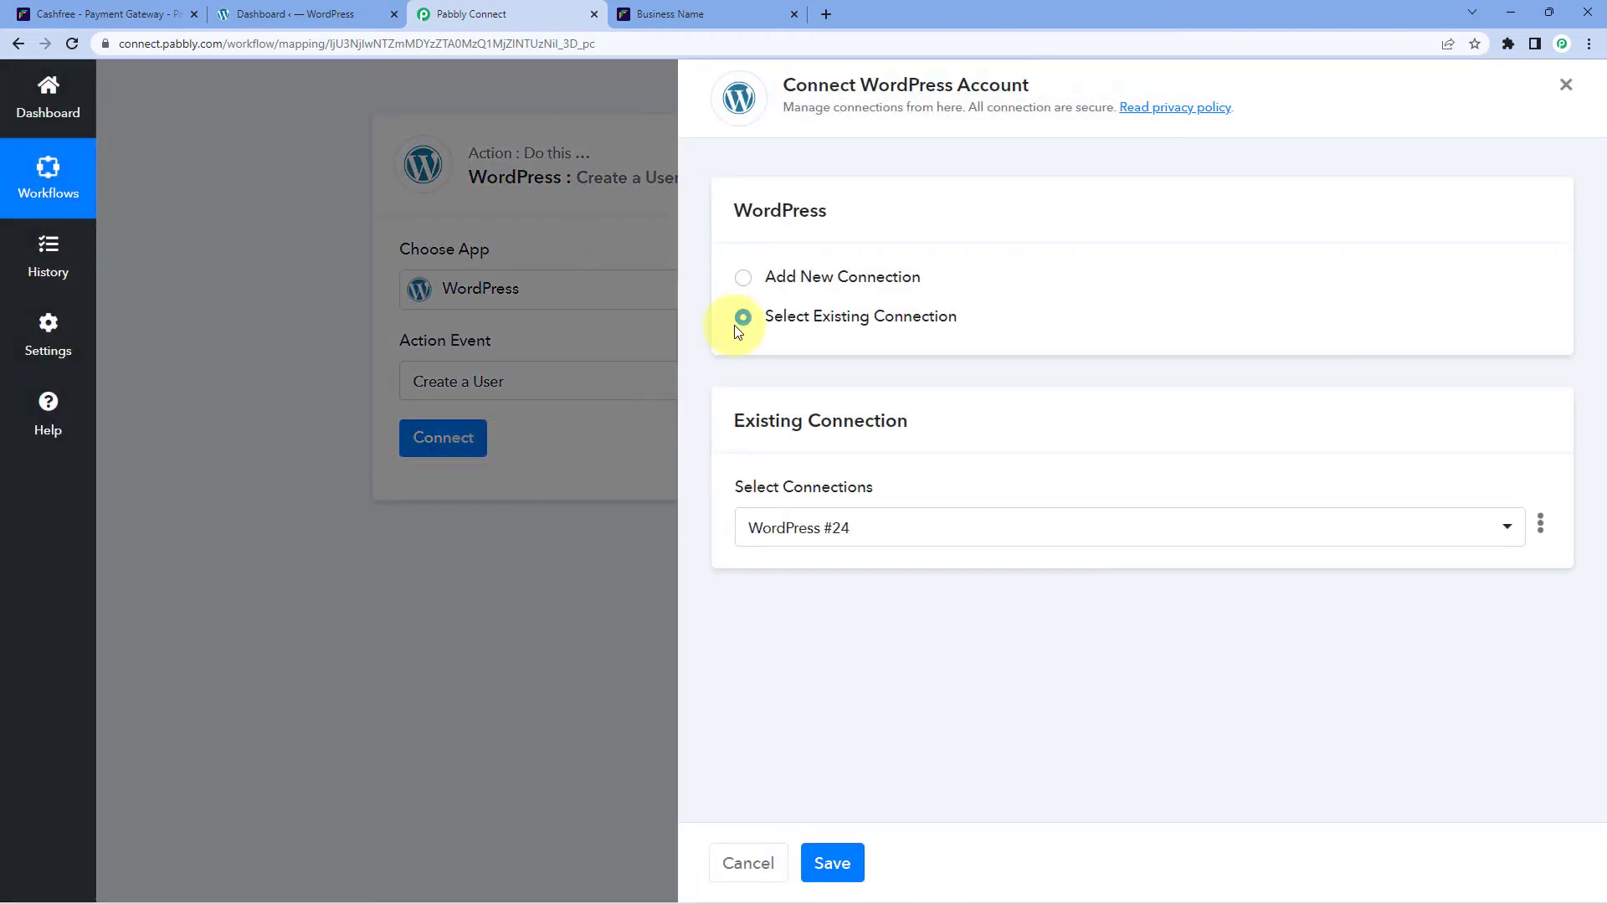
- Start a new WordPress #25 connection and scroll down to its empty Base URL field
click(744, 278)
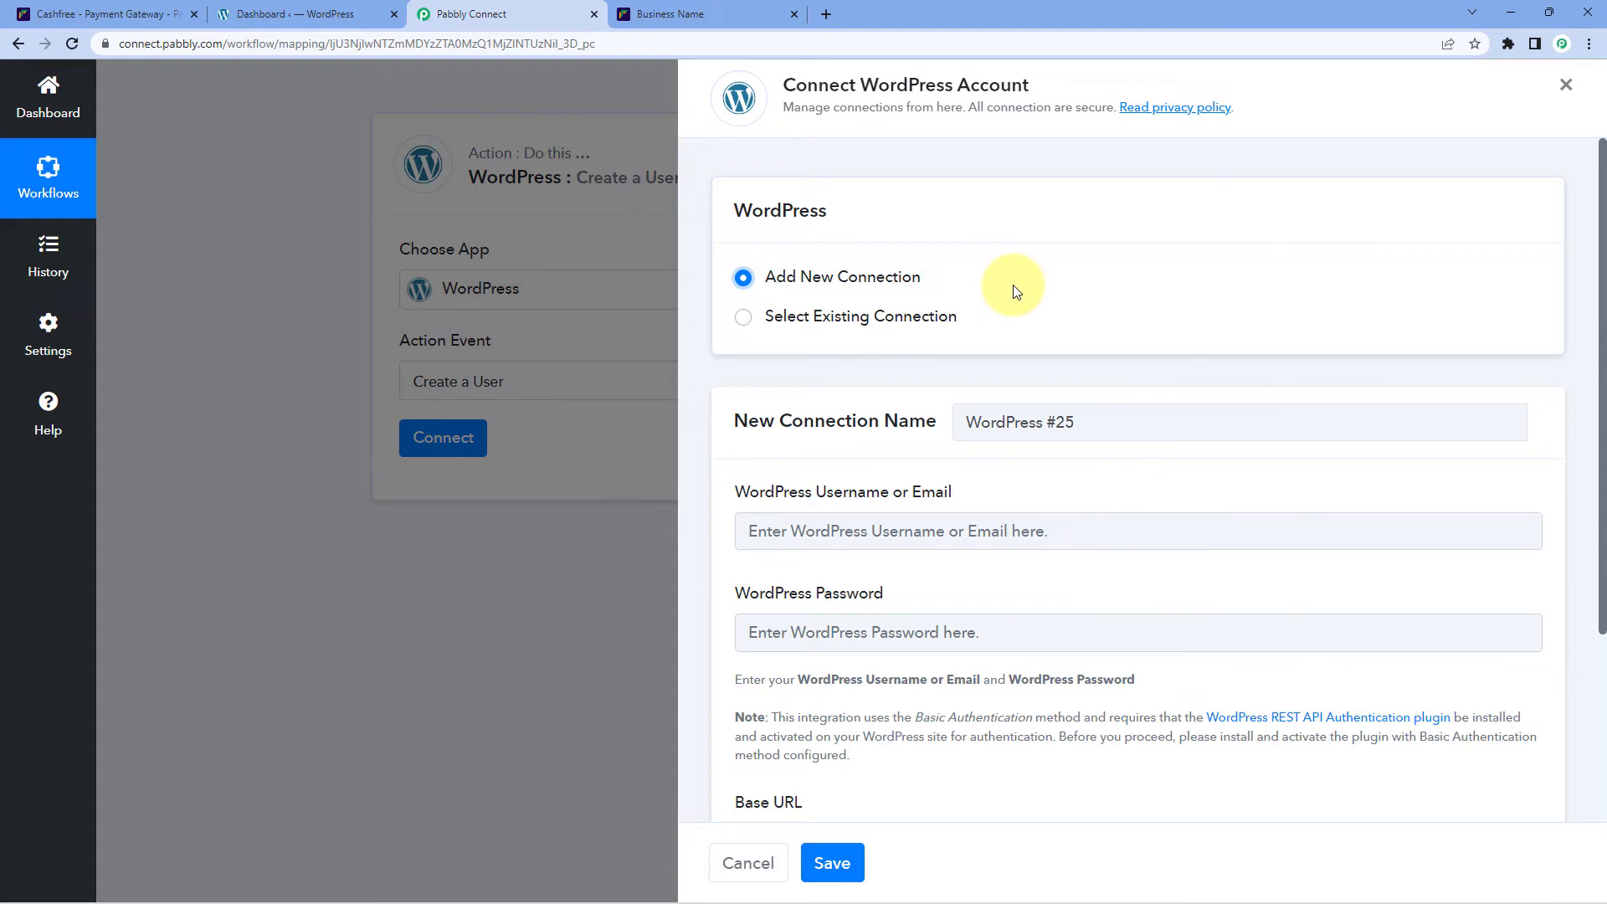
scroll(1021, 293, down, 2)
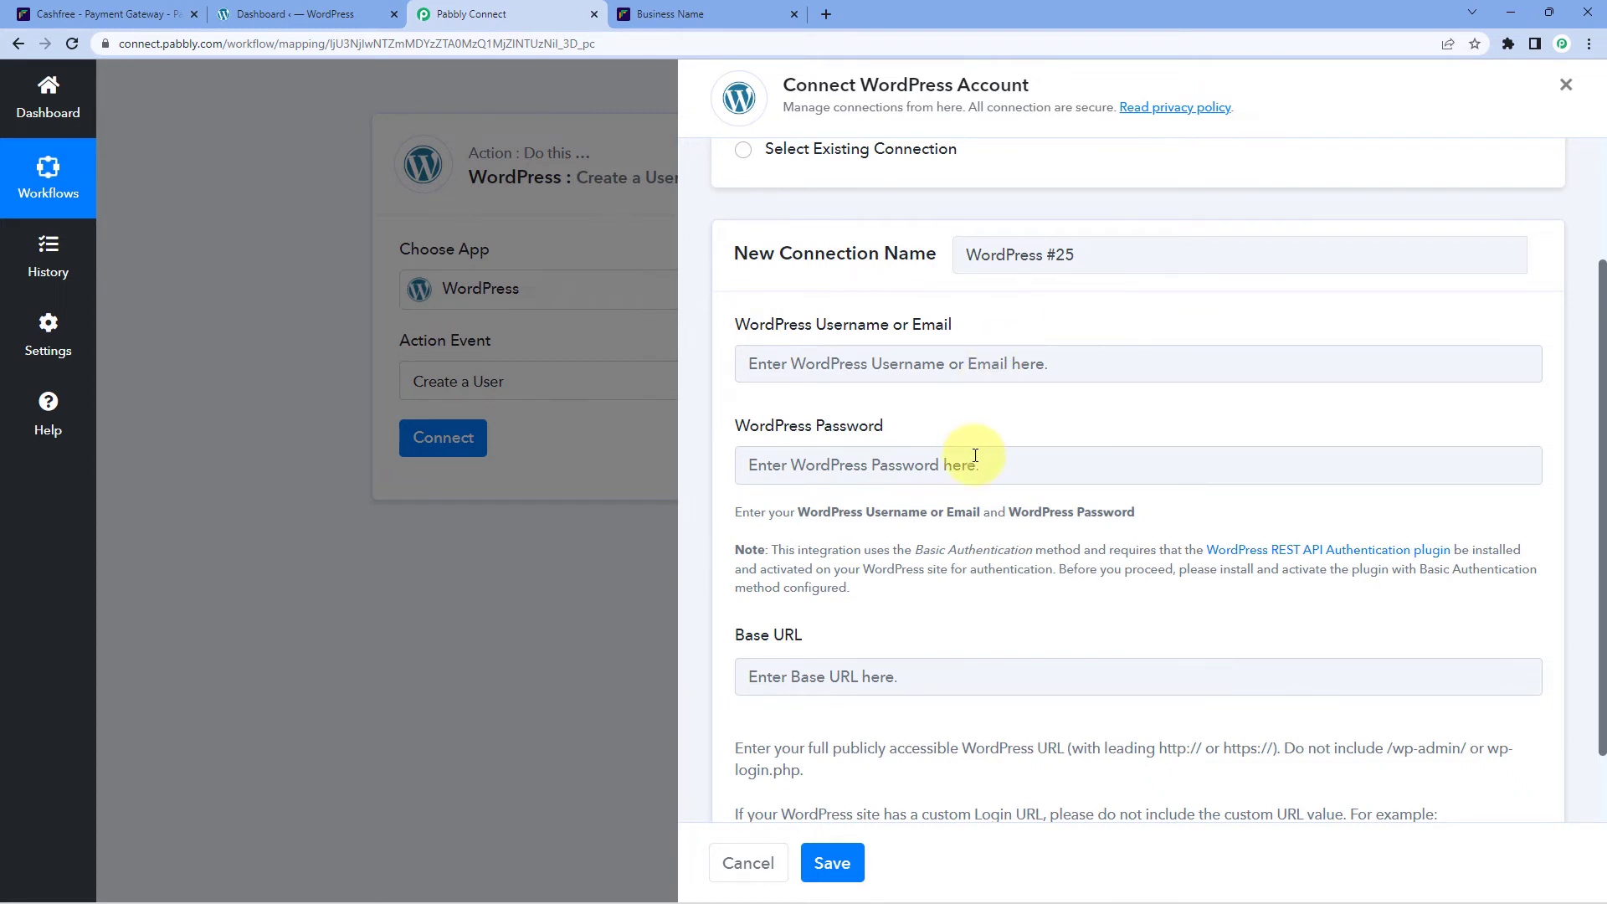
scroll(975, 455, down, 1)
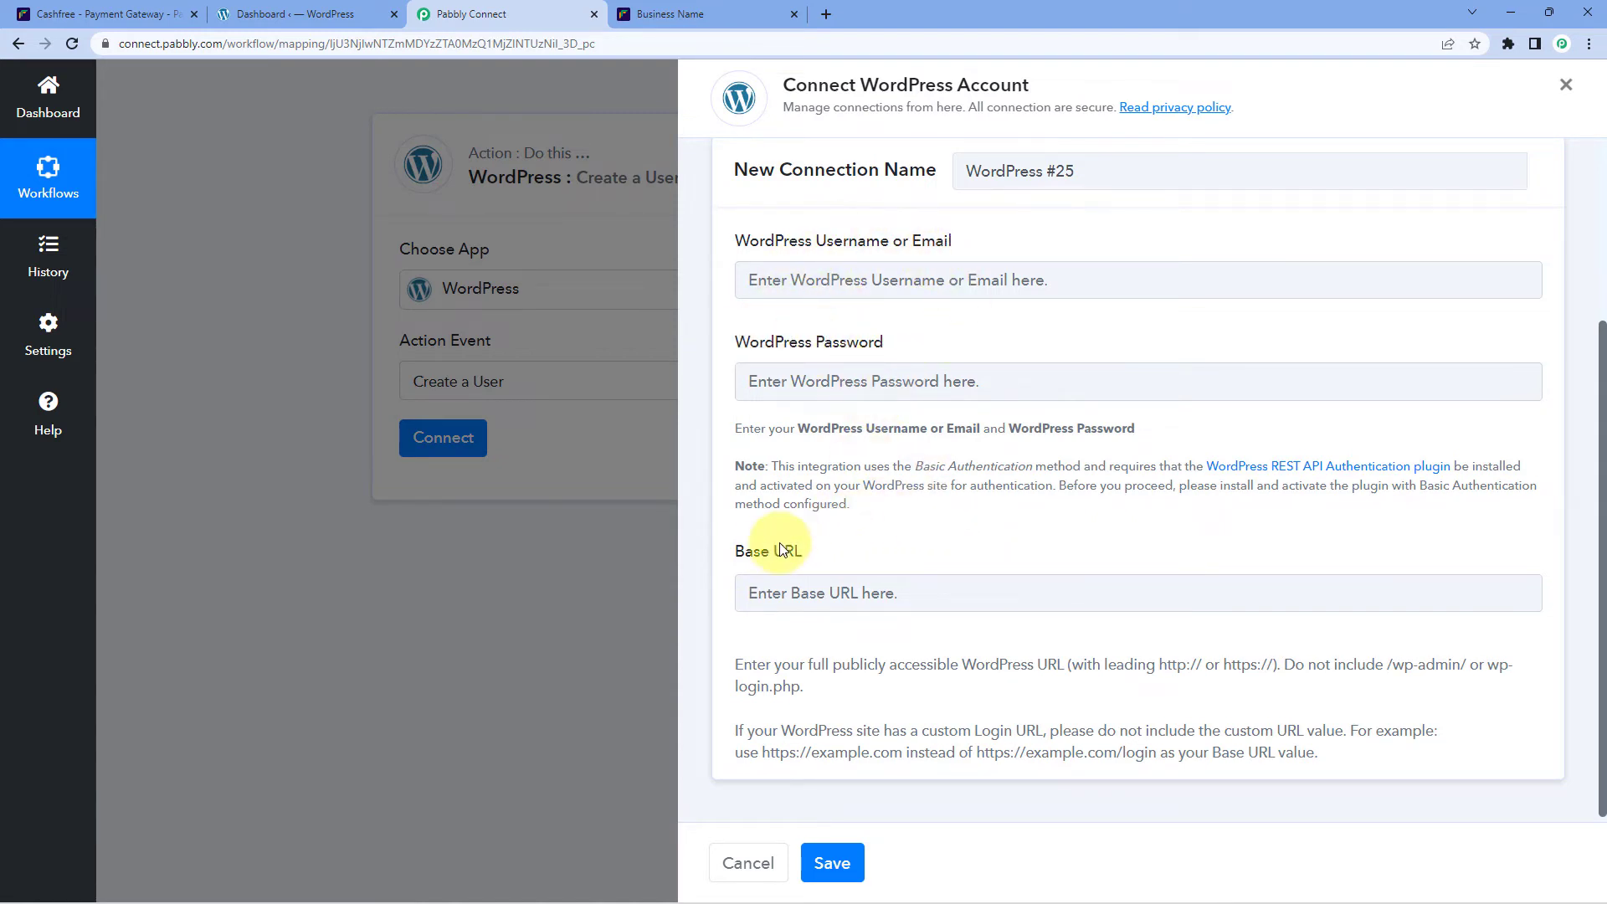
click(322, 10)
click(230, 43)
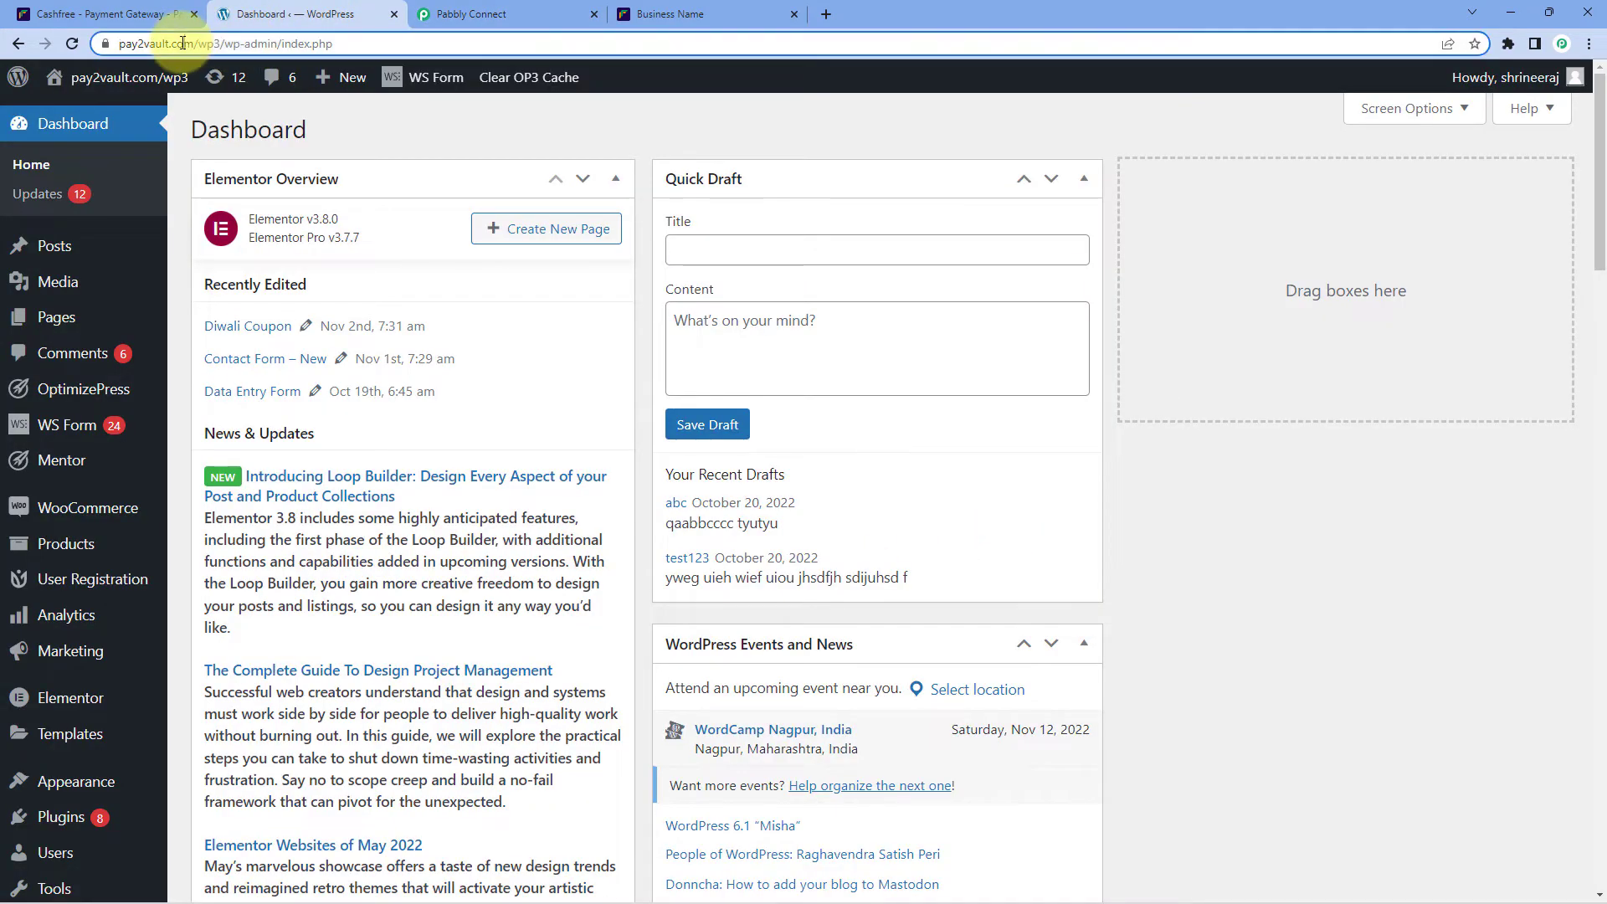
click(195, 42)
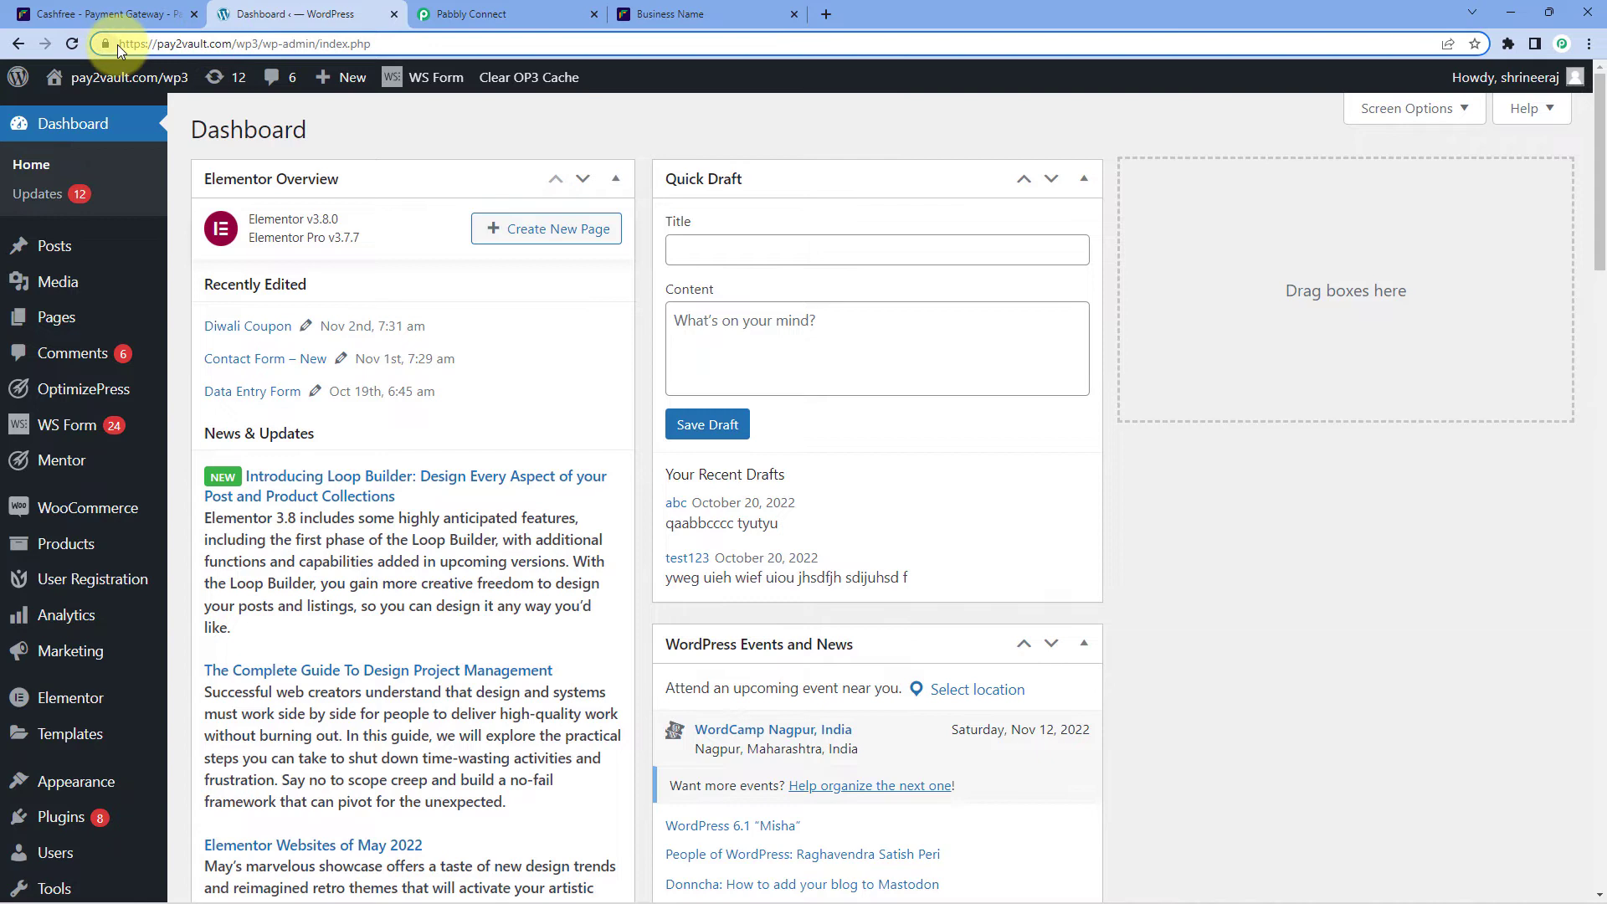
click(184, 46)
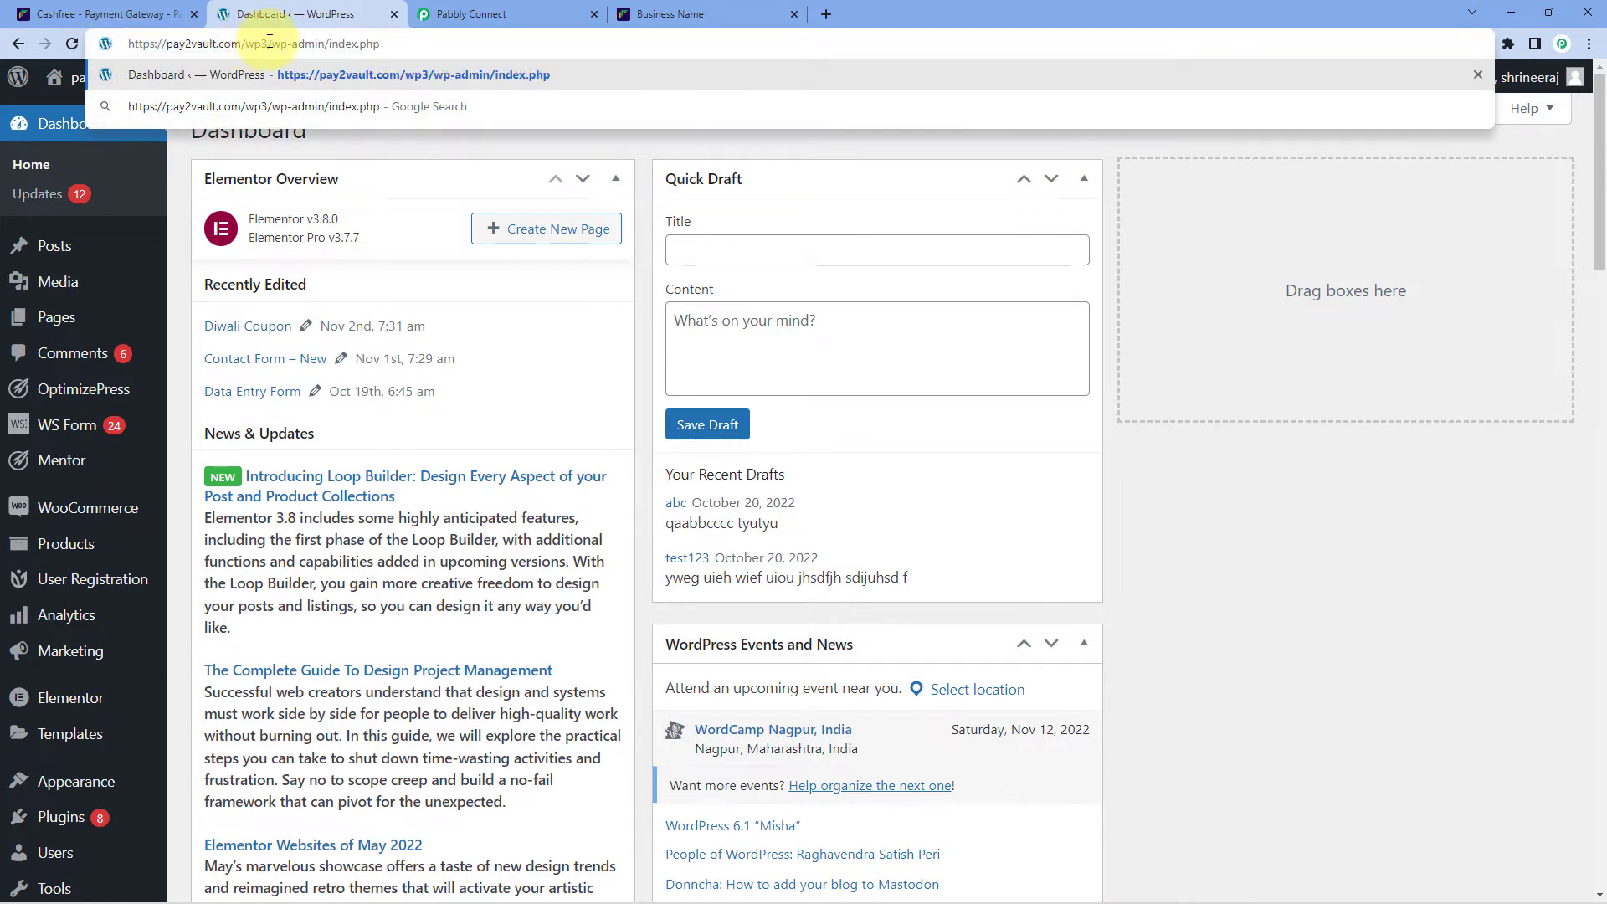
mouse_move(130, 43)
mouse_down()
mouse_move(266, 44)
mouse_move(108, 45)
mouse_up()
click(264, 44)
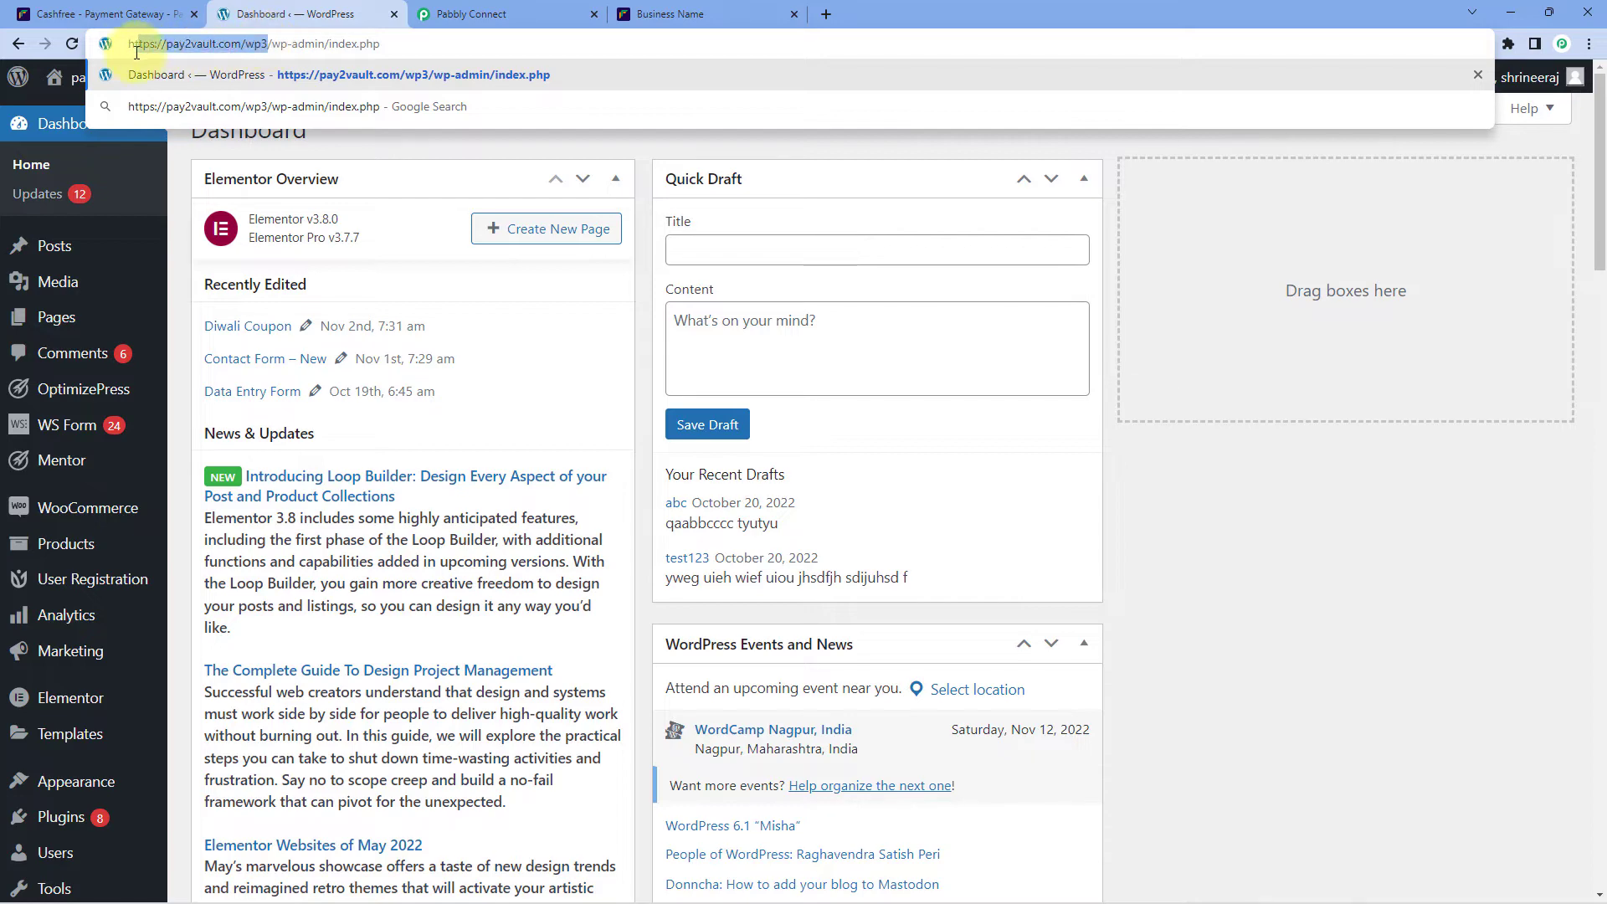
right_click(211, 40)
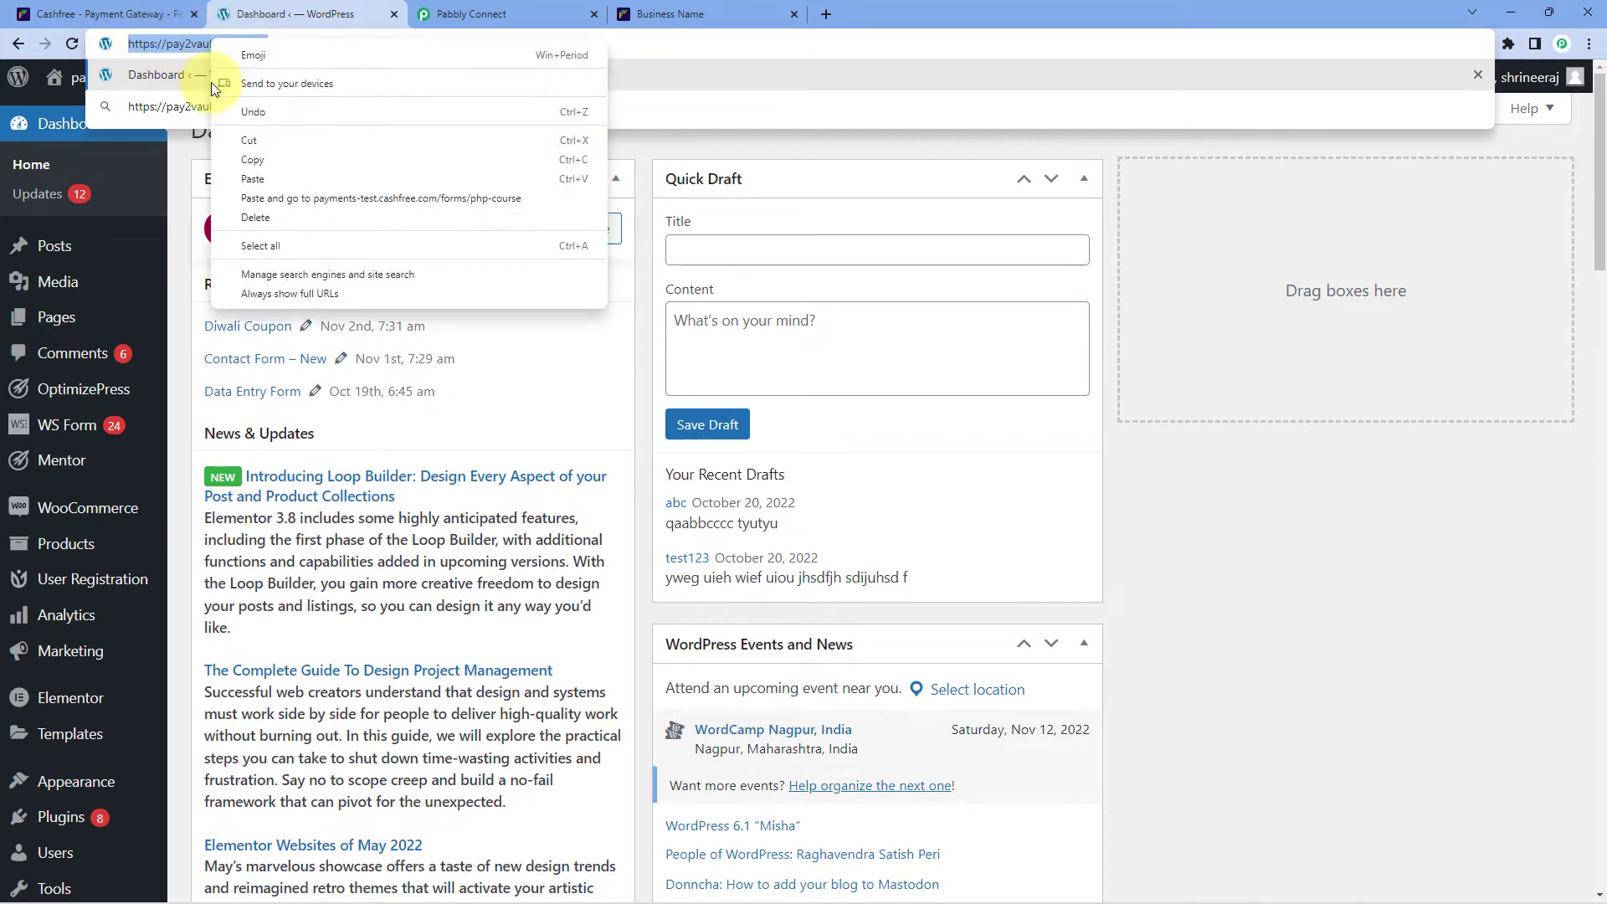
click(276, 129)
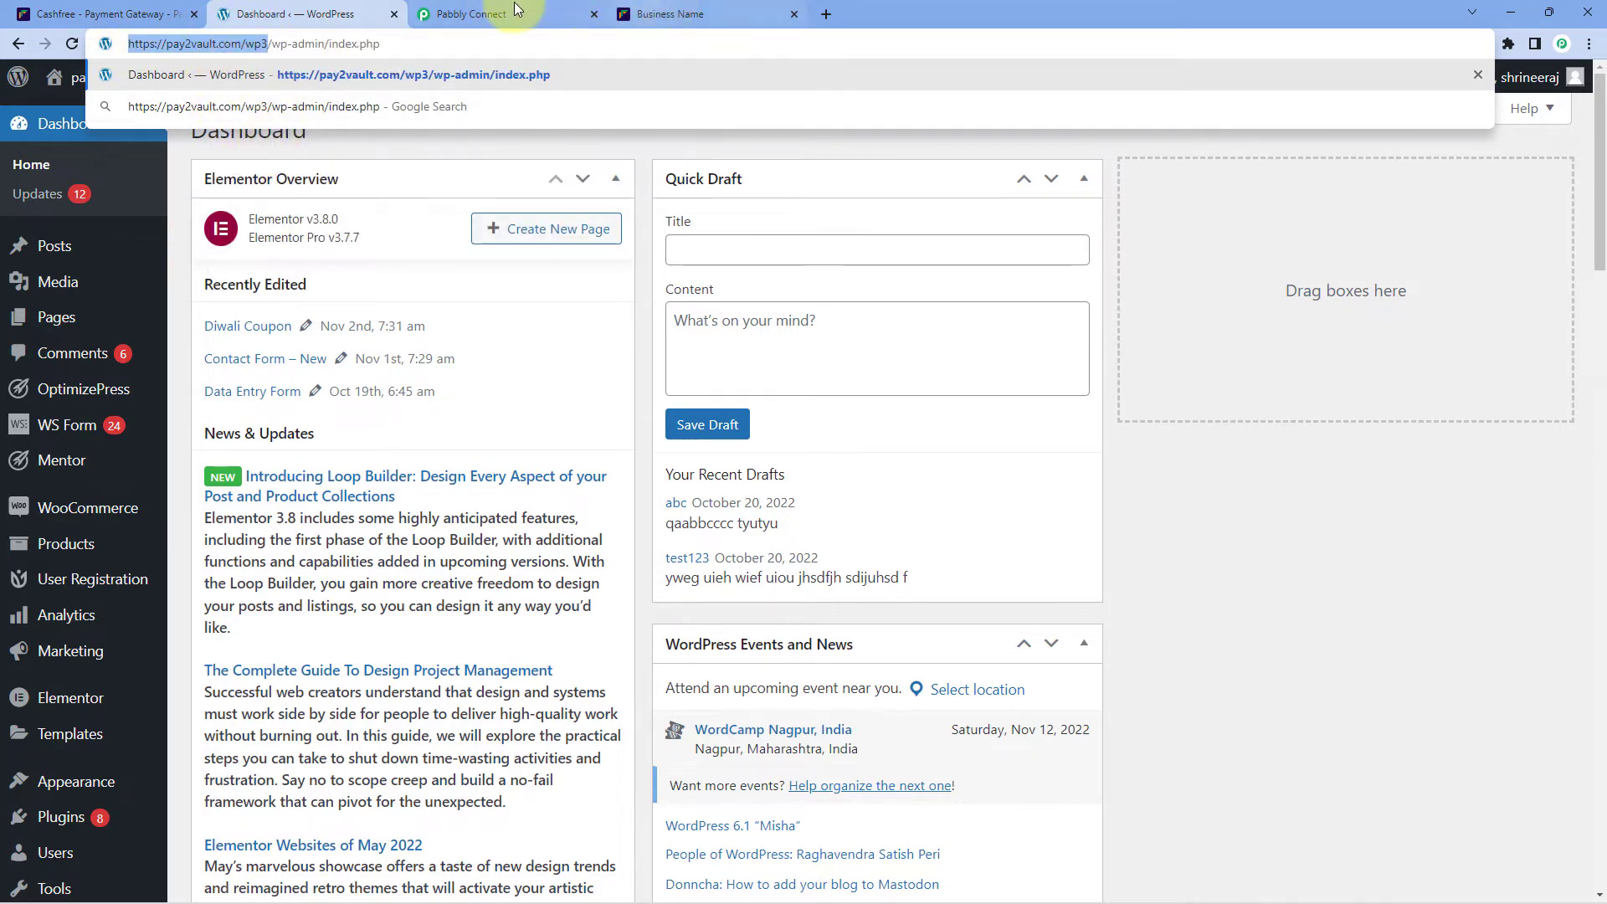
click(502, 15)
click(879, 603)
right_click(887, 591)
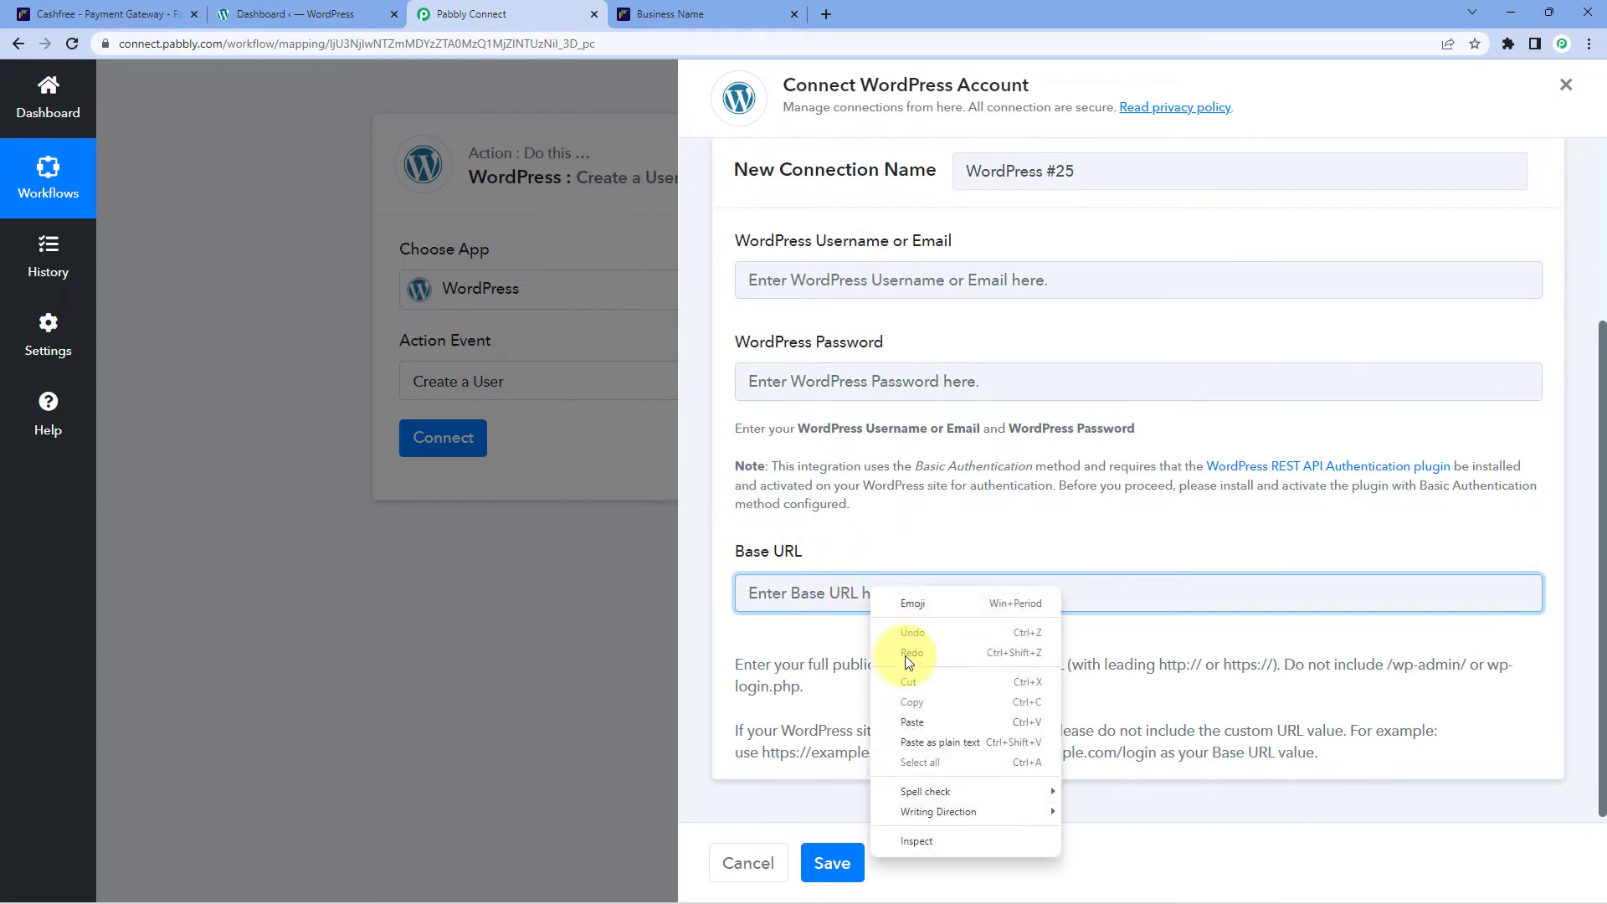
click(914, 726)
click(933, 558)
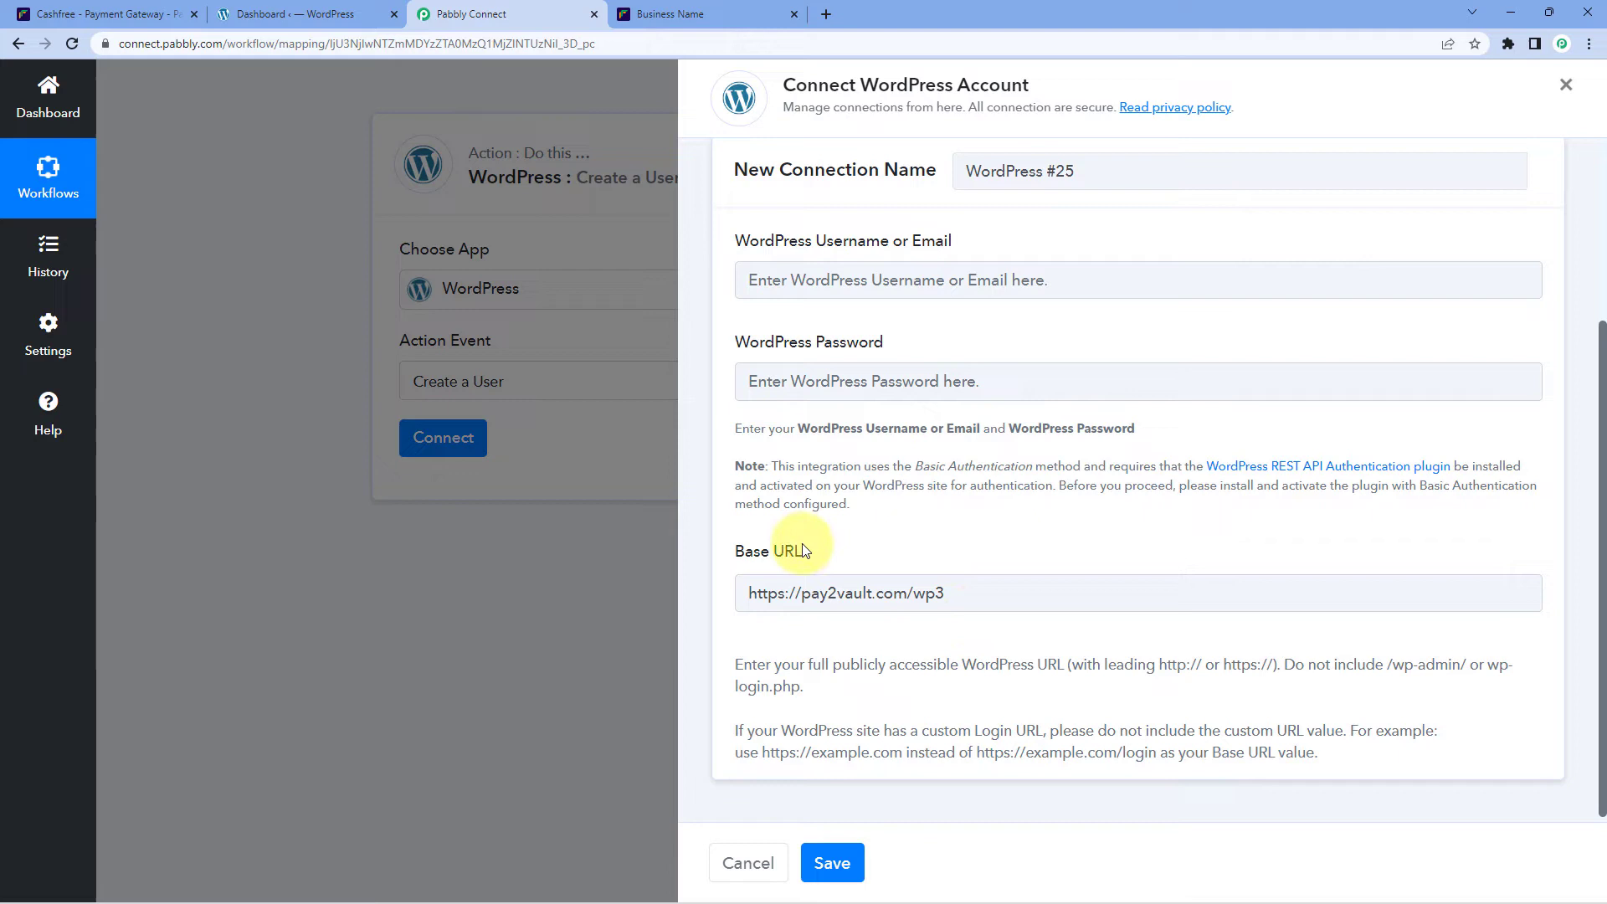
drag(734, 663, 1353, 769)
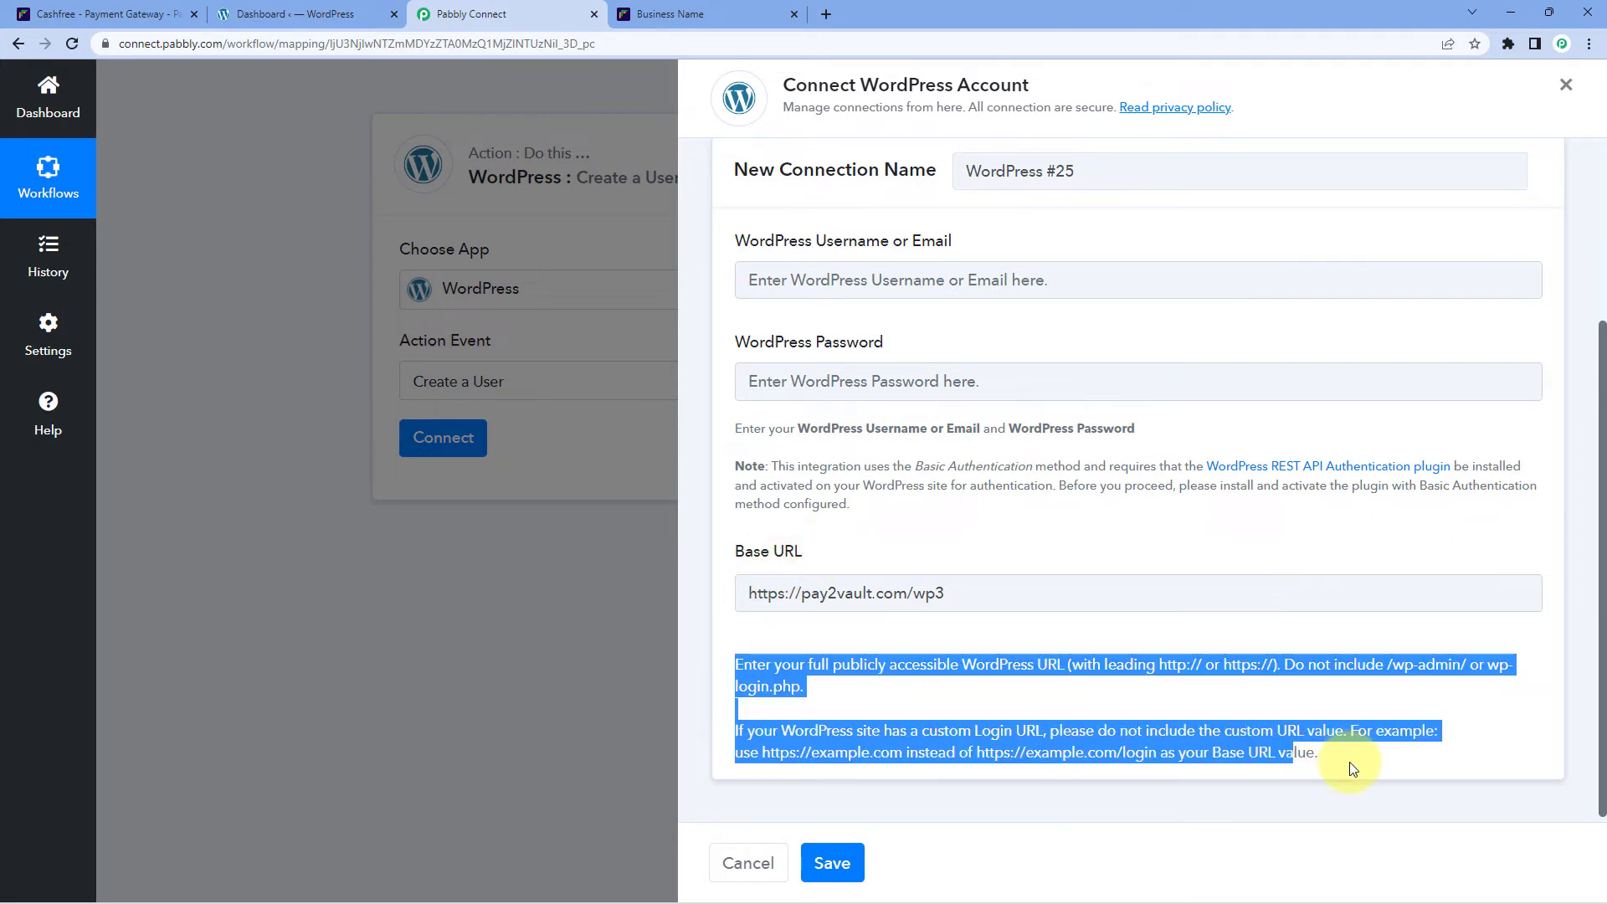
click(1354, 769)
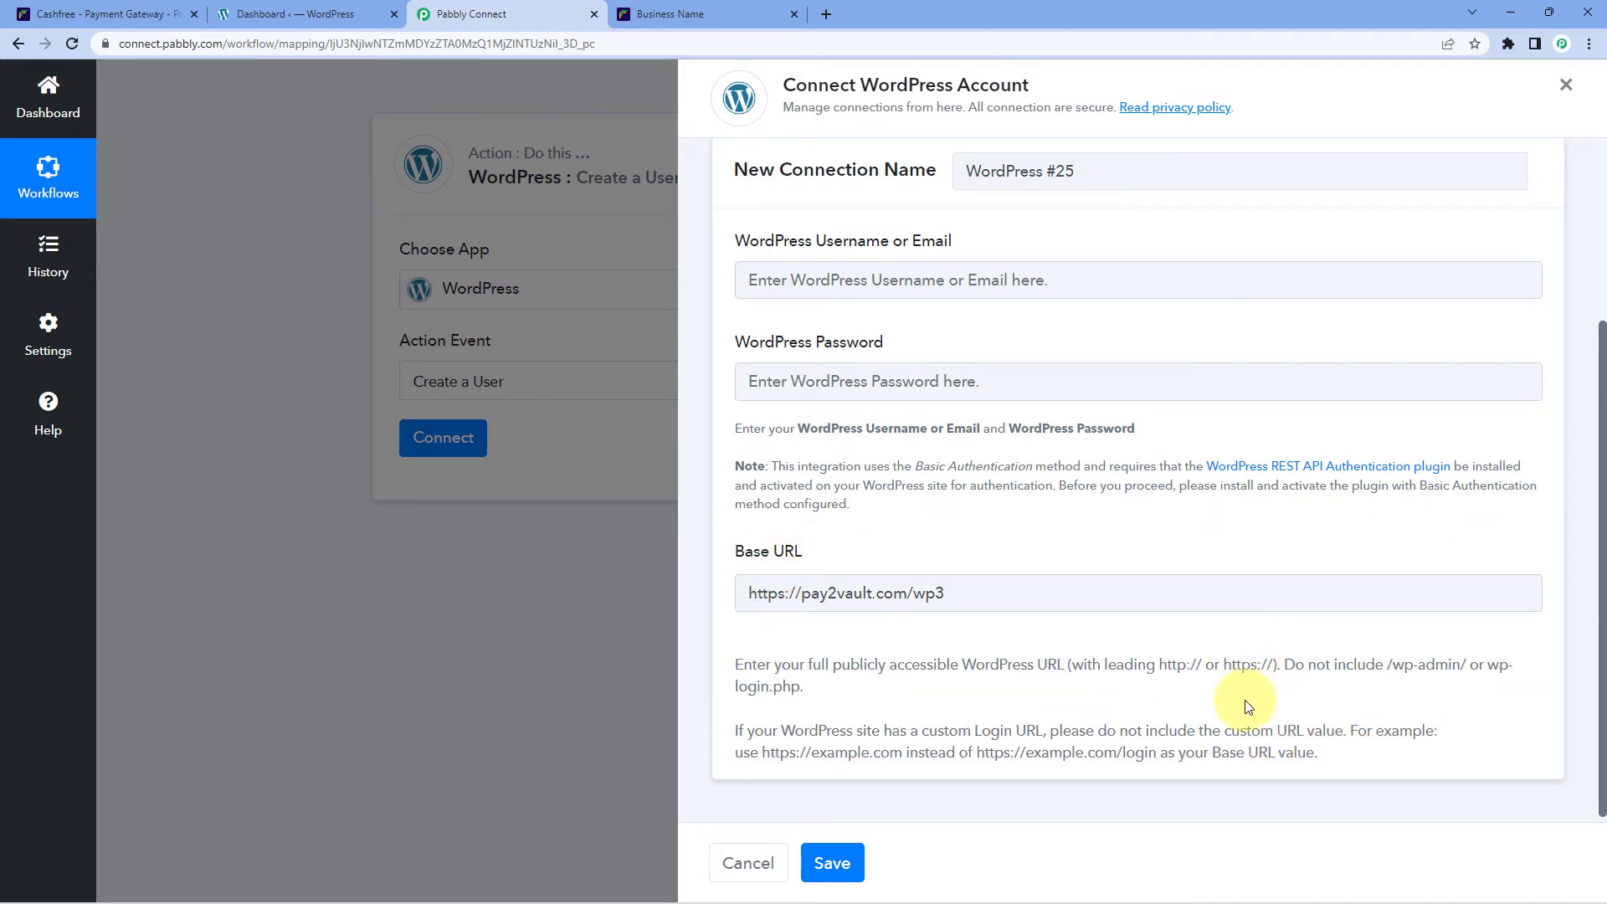
scroll(955, 511, up, 1)
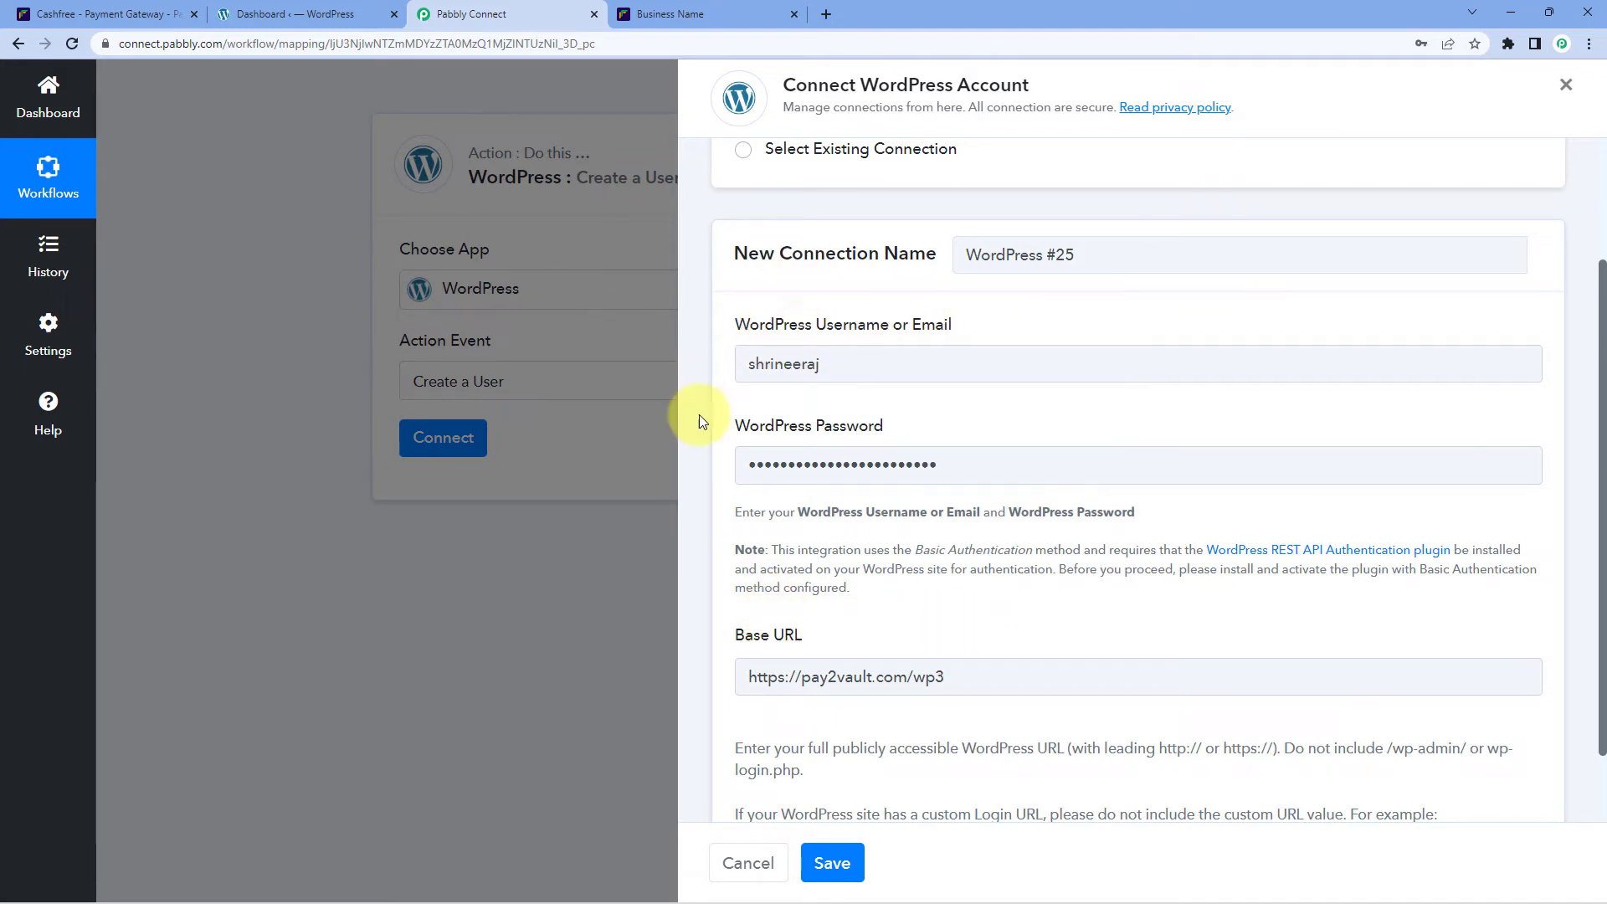
scroll(918, 494, down, 1)
click(859, 875)
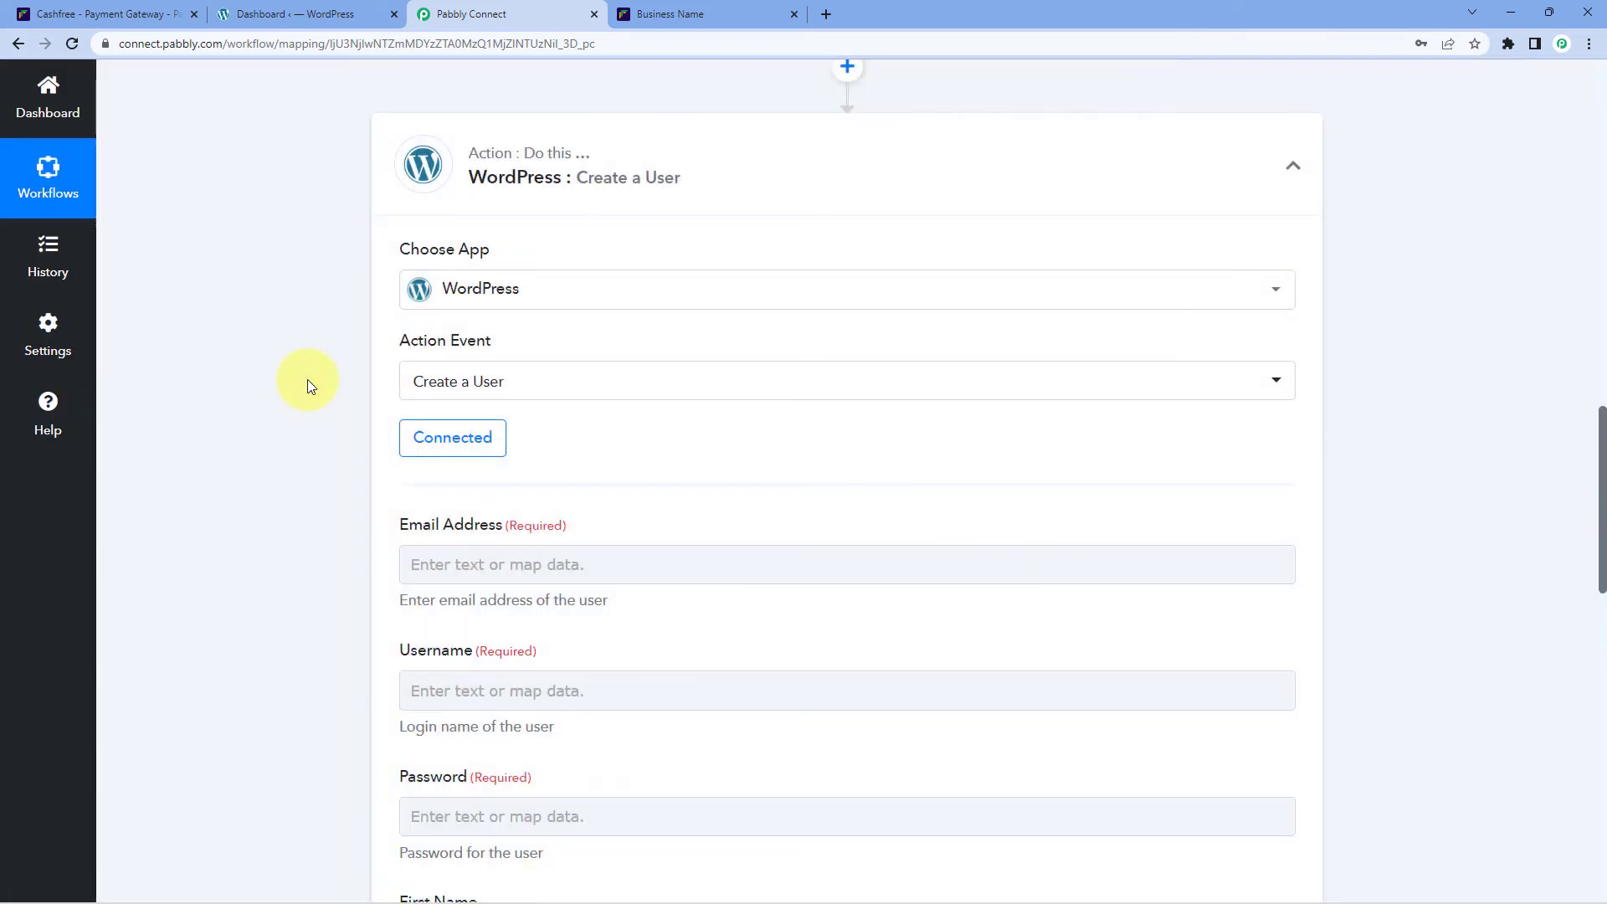
scroll(302, 372, down, 2)
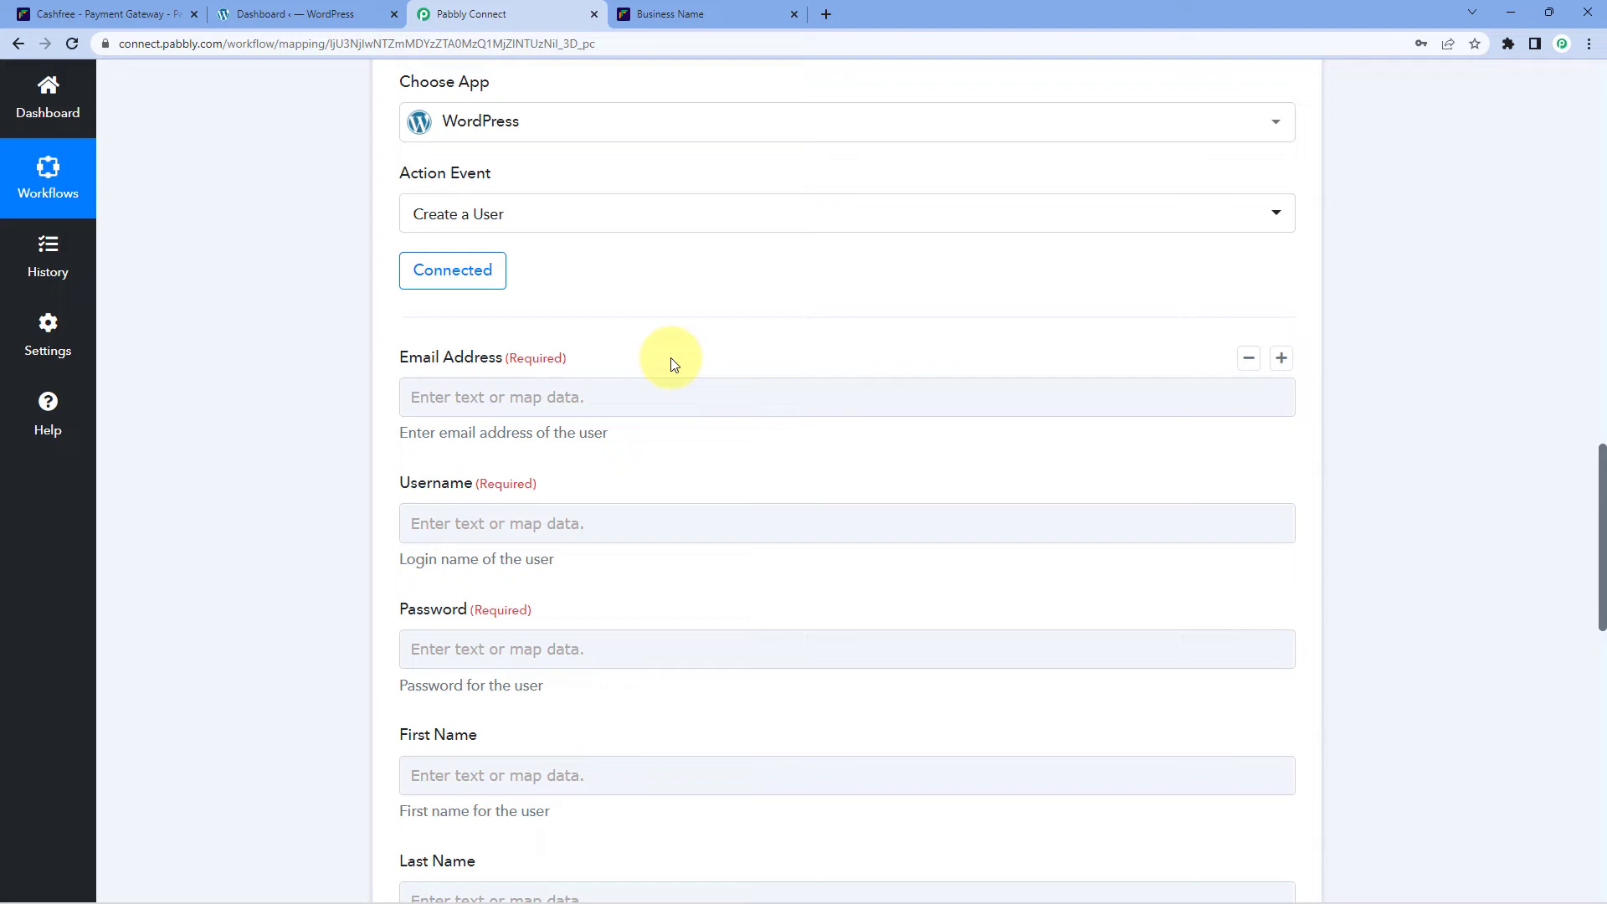
scroll(354, 314, up, 1)
scroll(355, 308, up, 8)
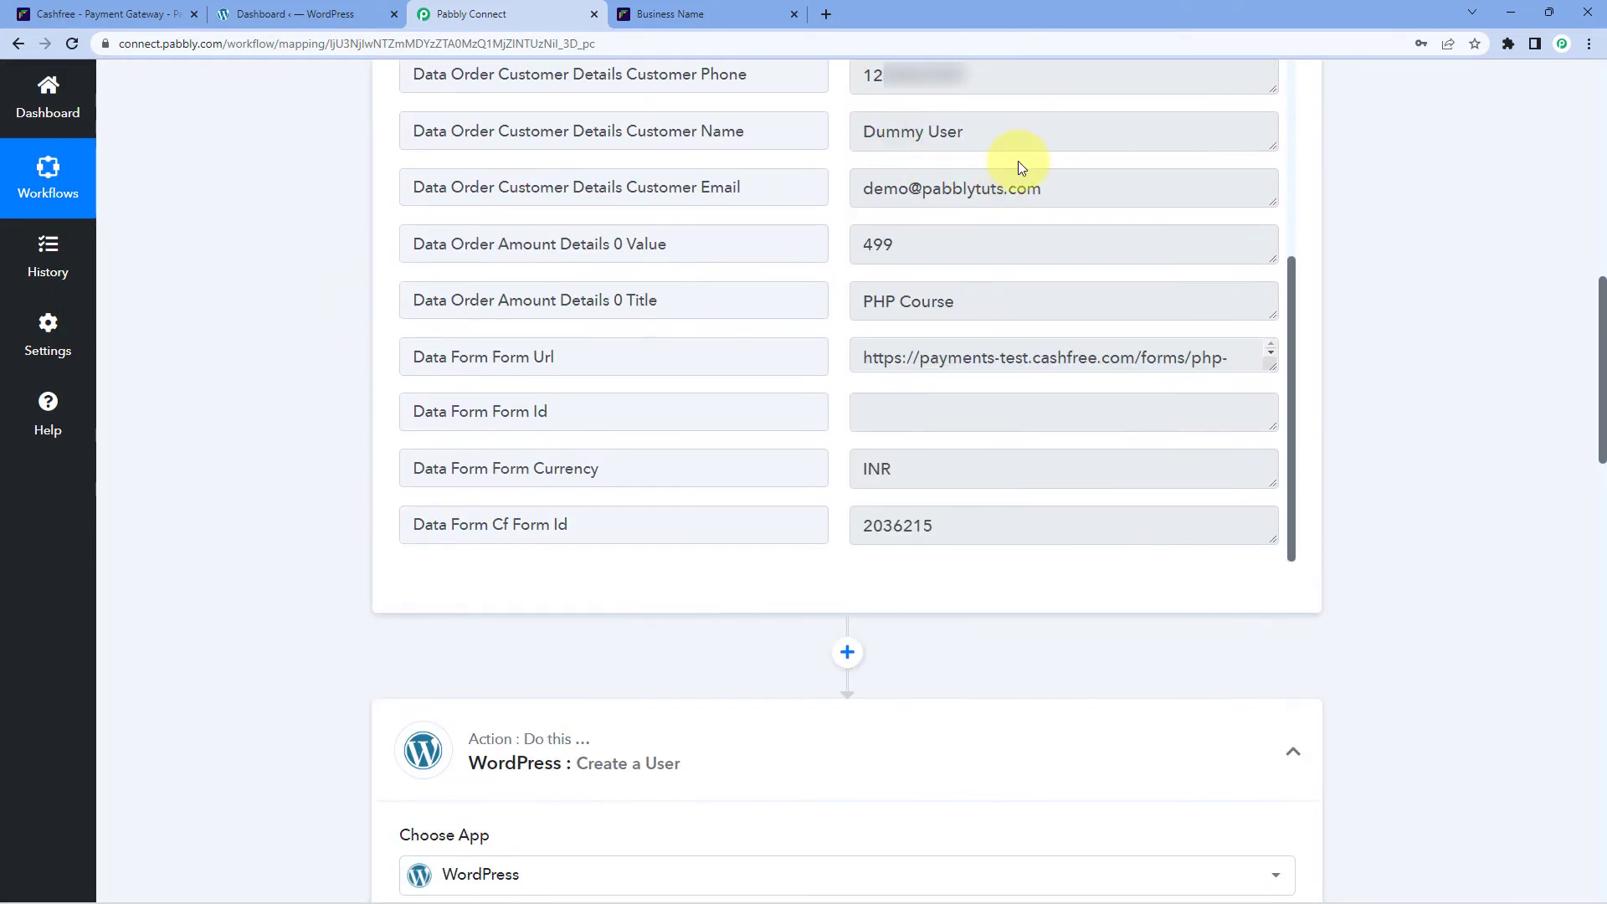
drag(1087, 187, 832, 190)
click(854, 191)
triple_click(1038, 133)
triple_click(964, 73)
click(842, 149)
mouse_move(858, 189)
mouse_down()
mouse_move(1052, 188)
mouse_move(846, 189)
mouse_up()
click(1054, 188)
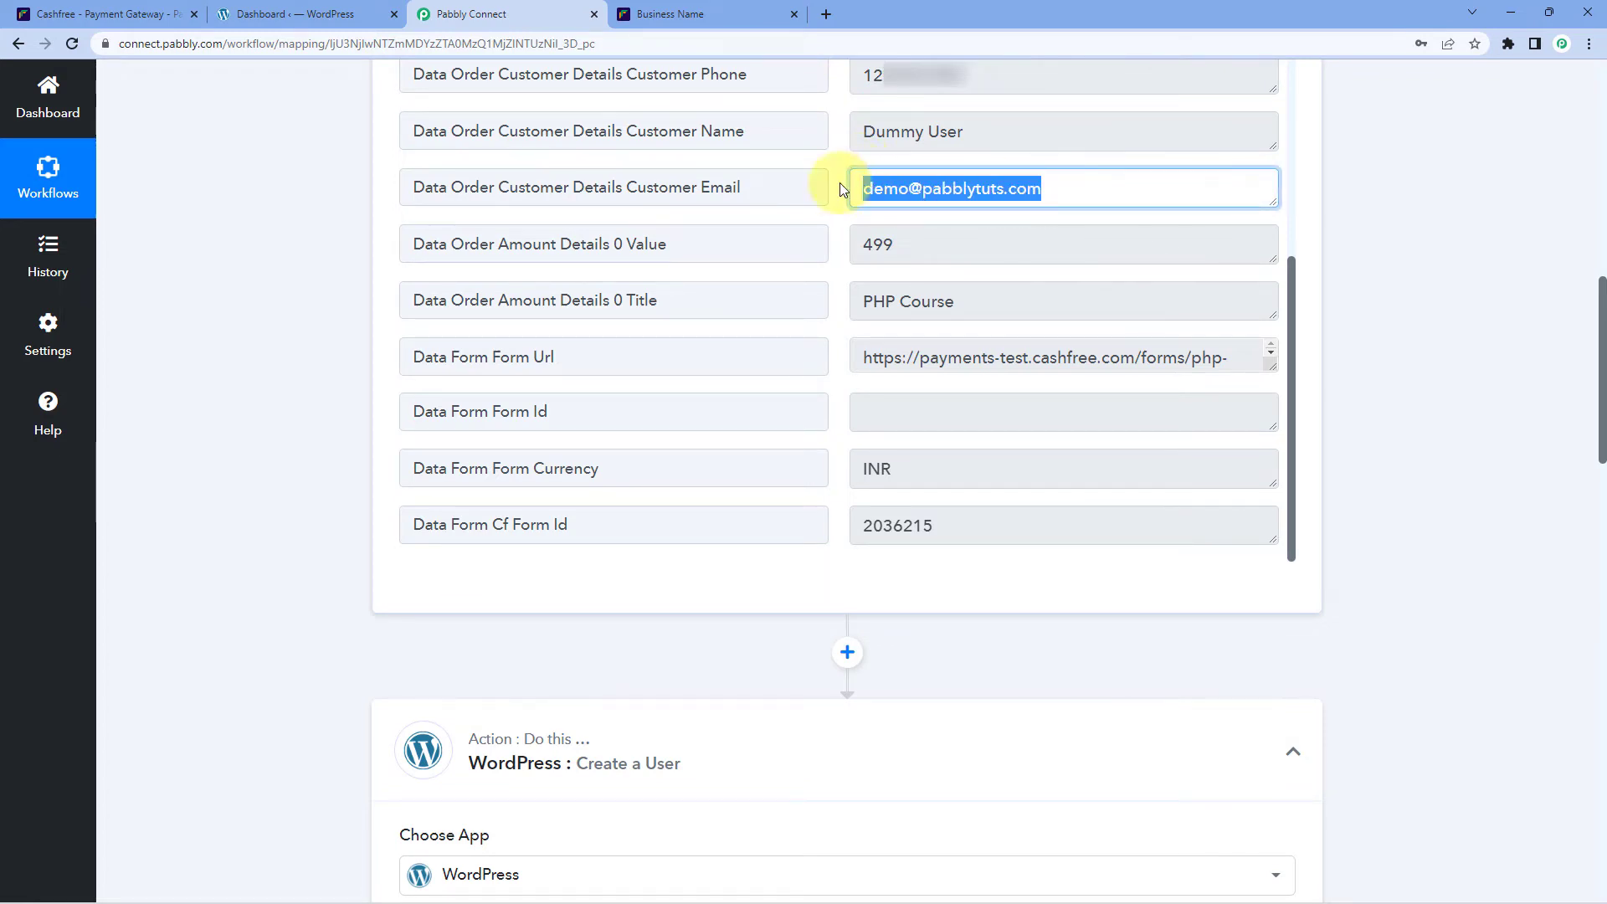
click(841, 184)
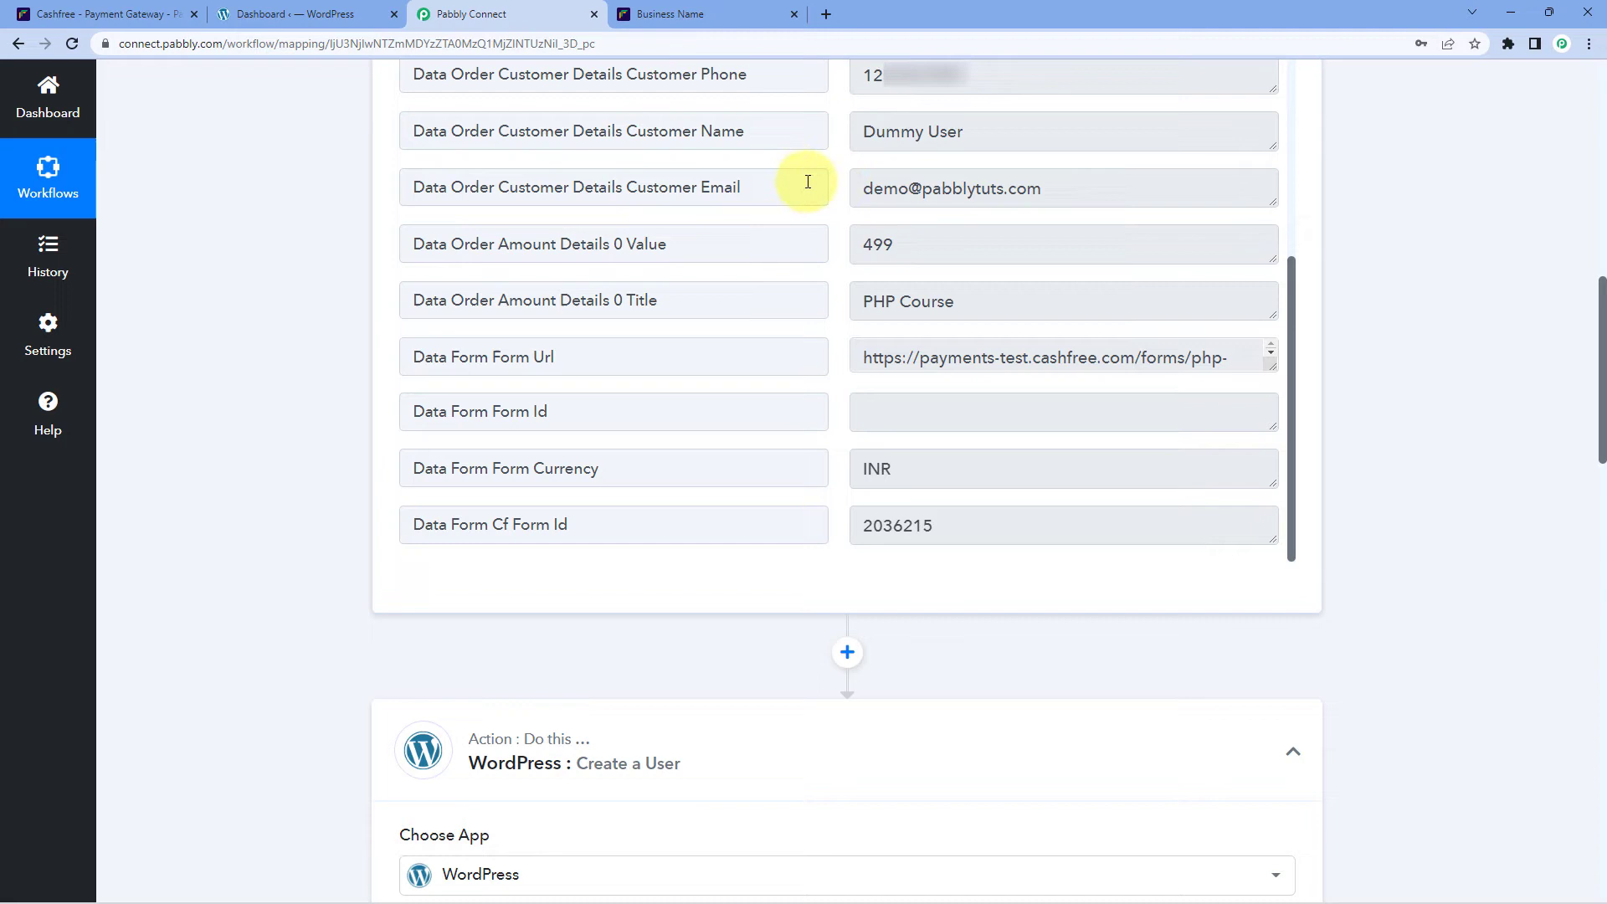
scroll(298, 449, down, 10)
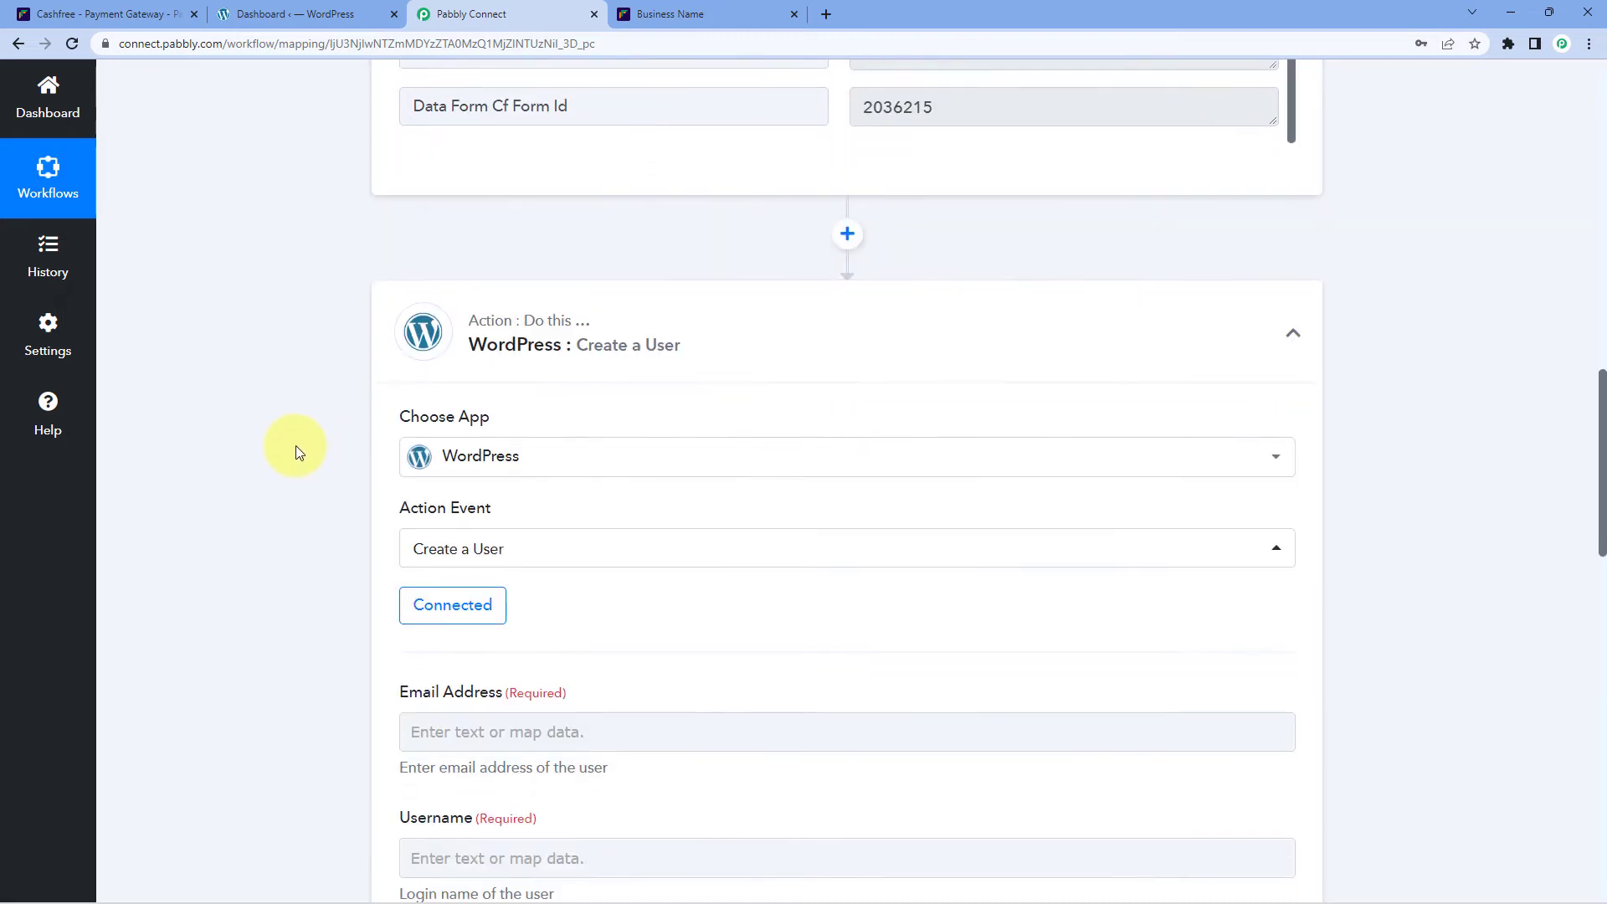
click(440, 311)
click(352, 329)
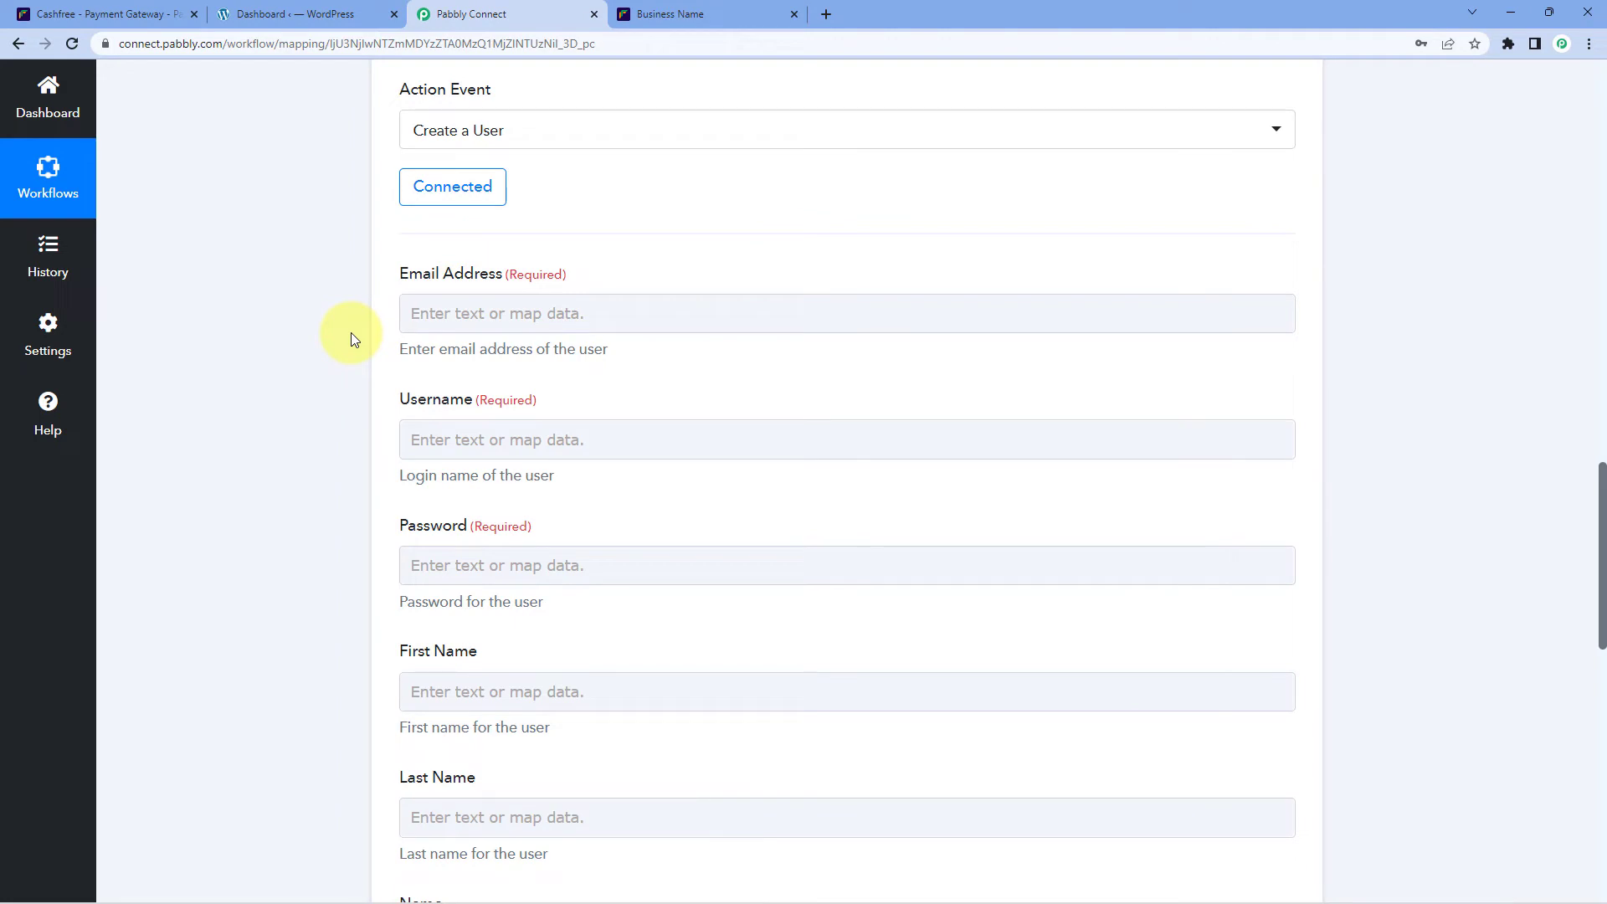
- Map the Cashfree Customer Email into the Email Address field
click(495, 313)
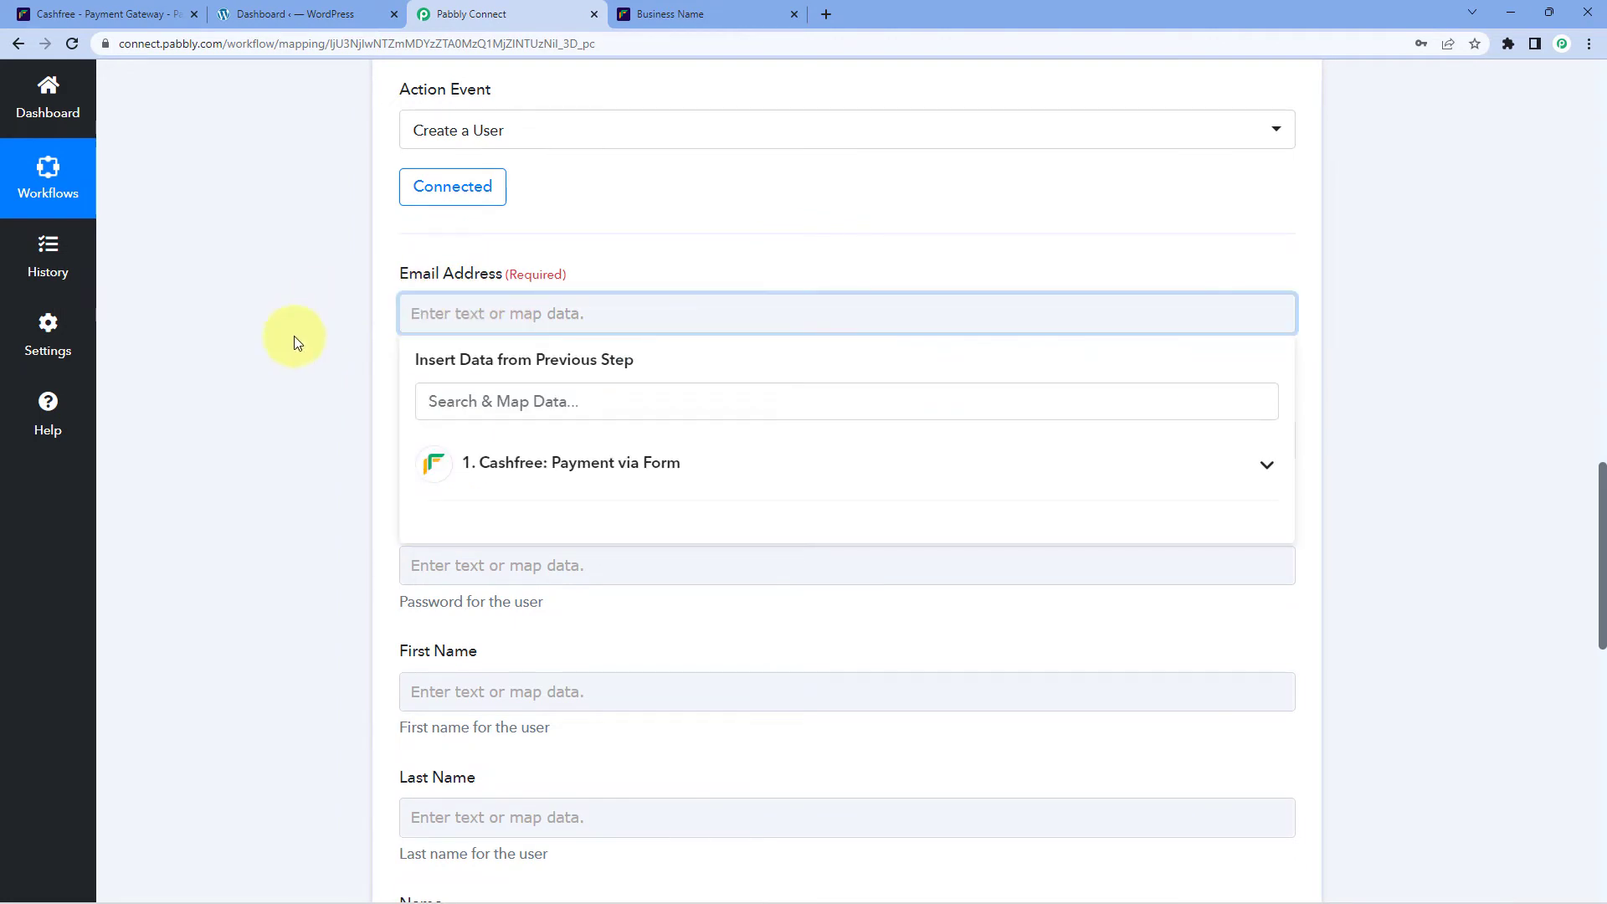
click(721, 464)
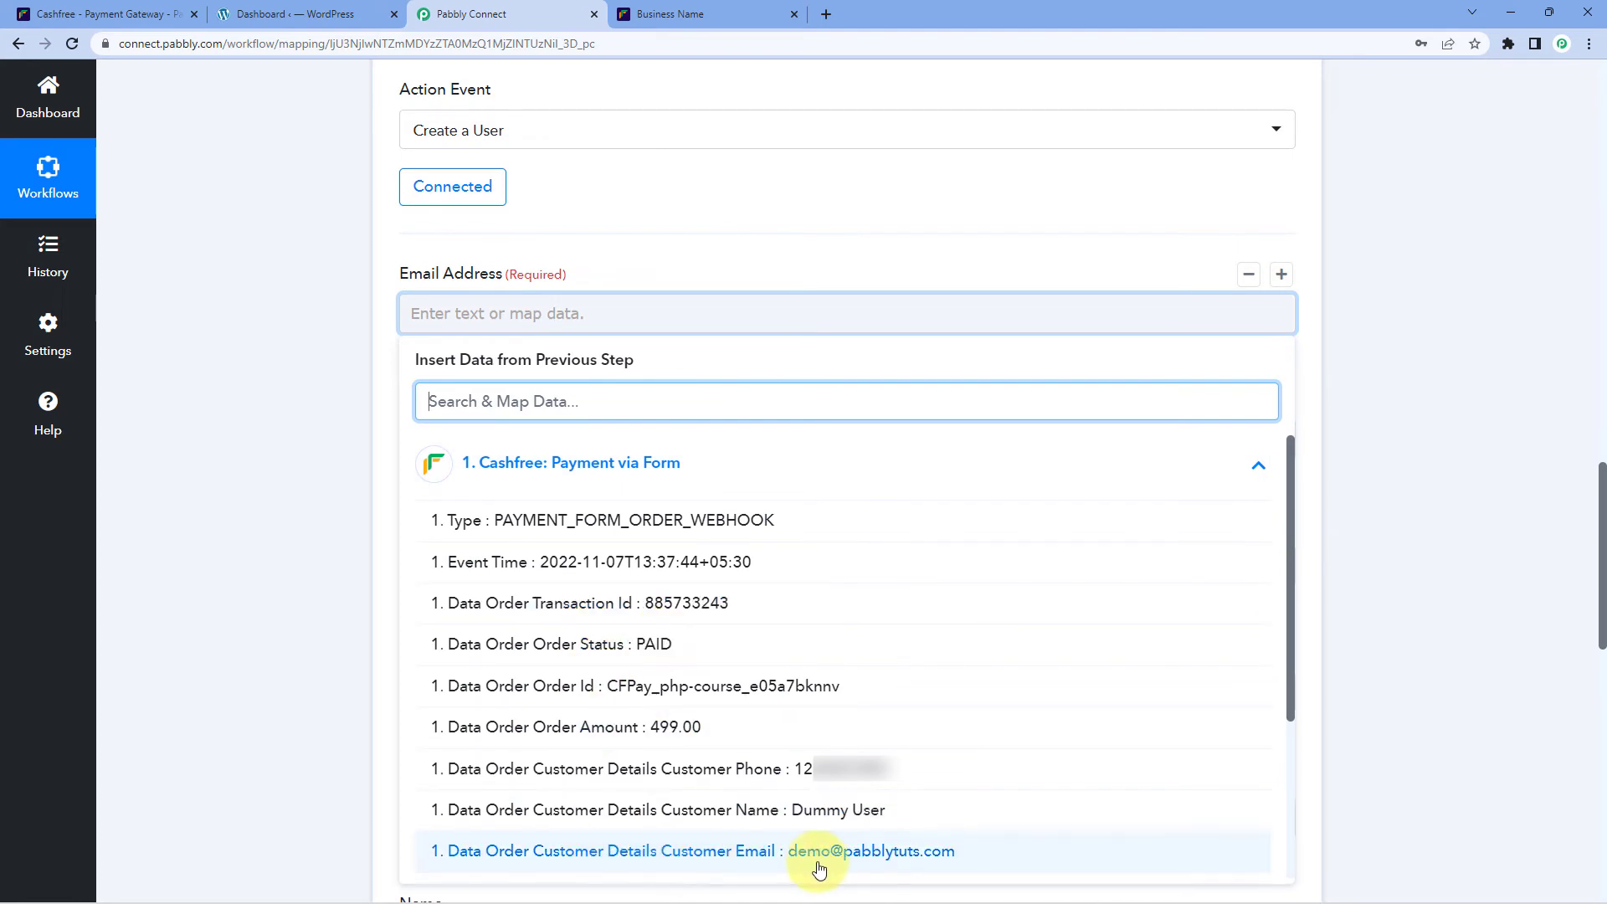
click(733, 854)
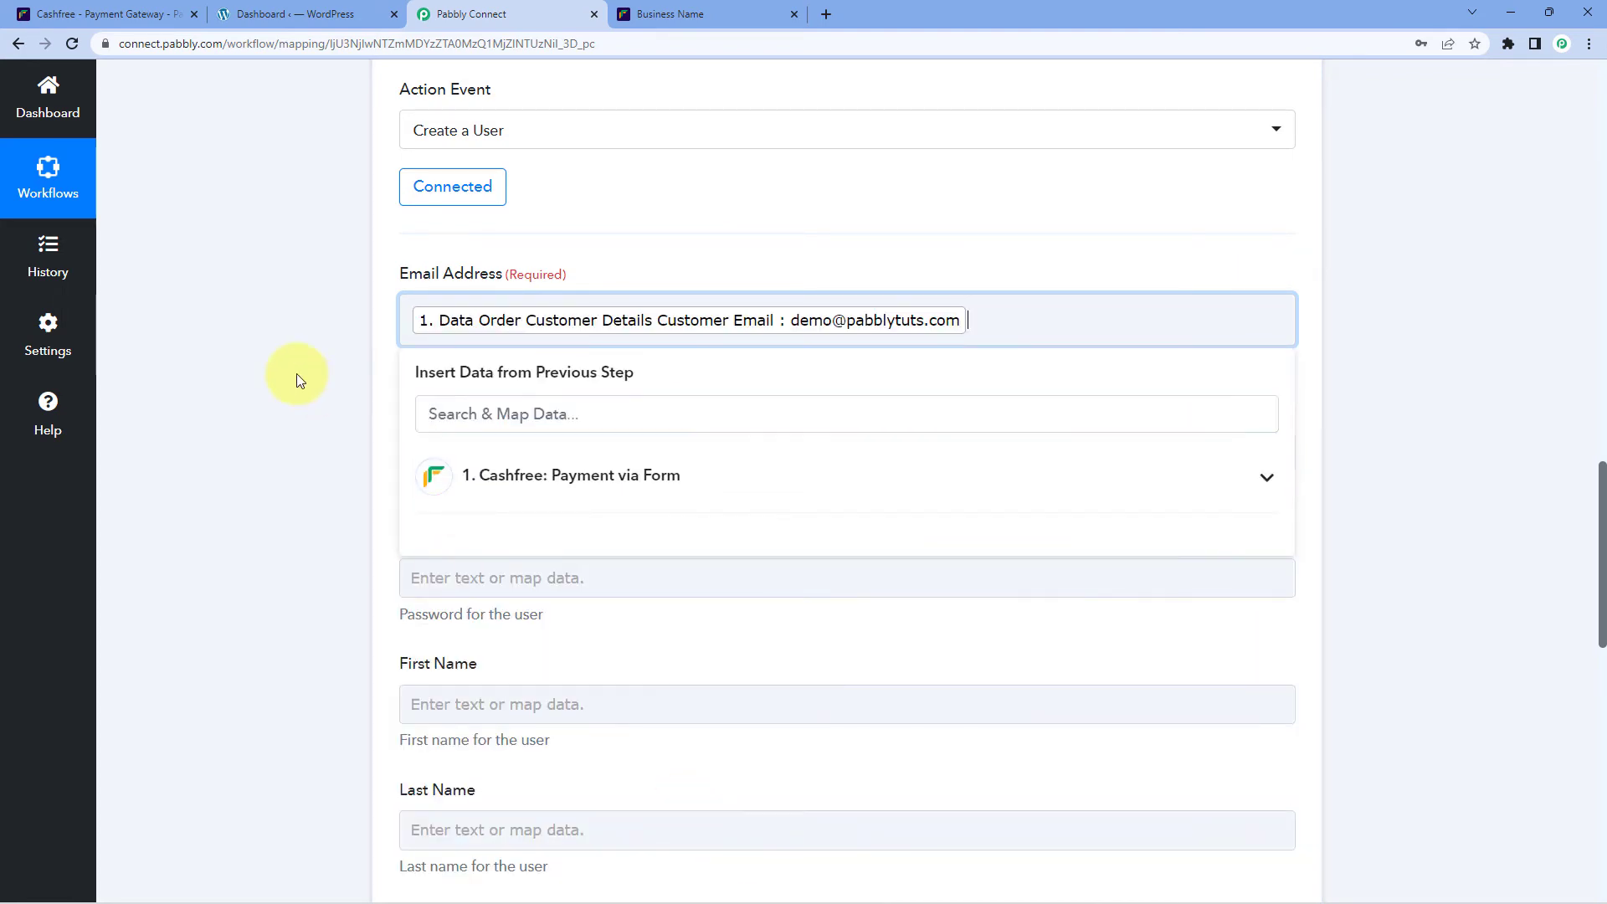
click(305, 373)
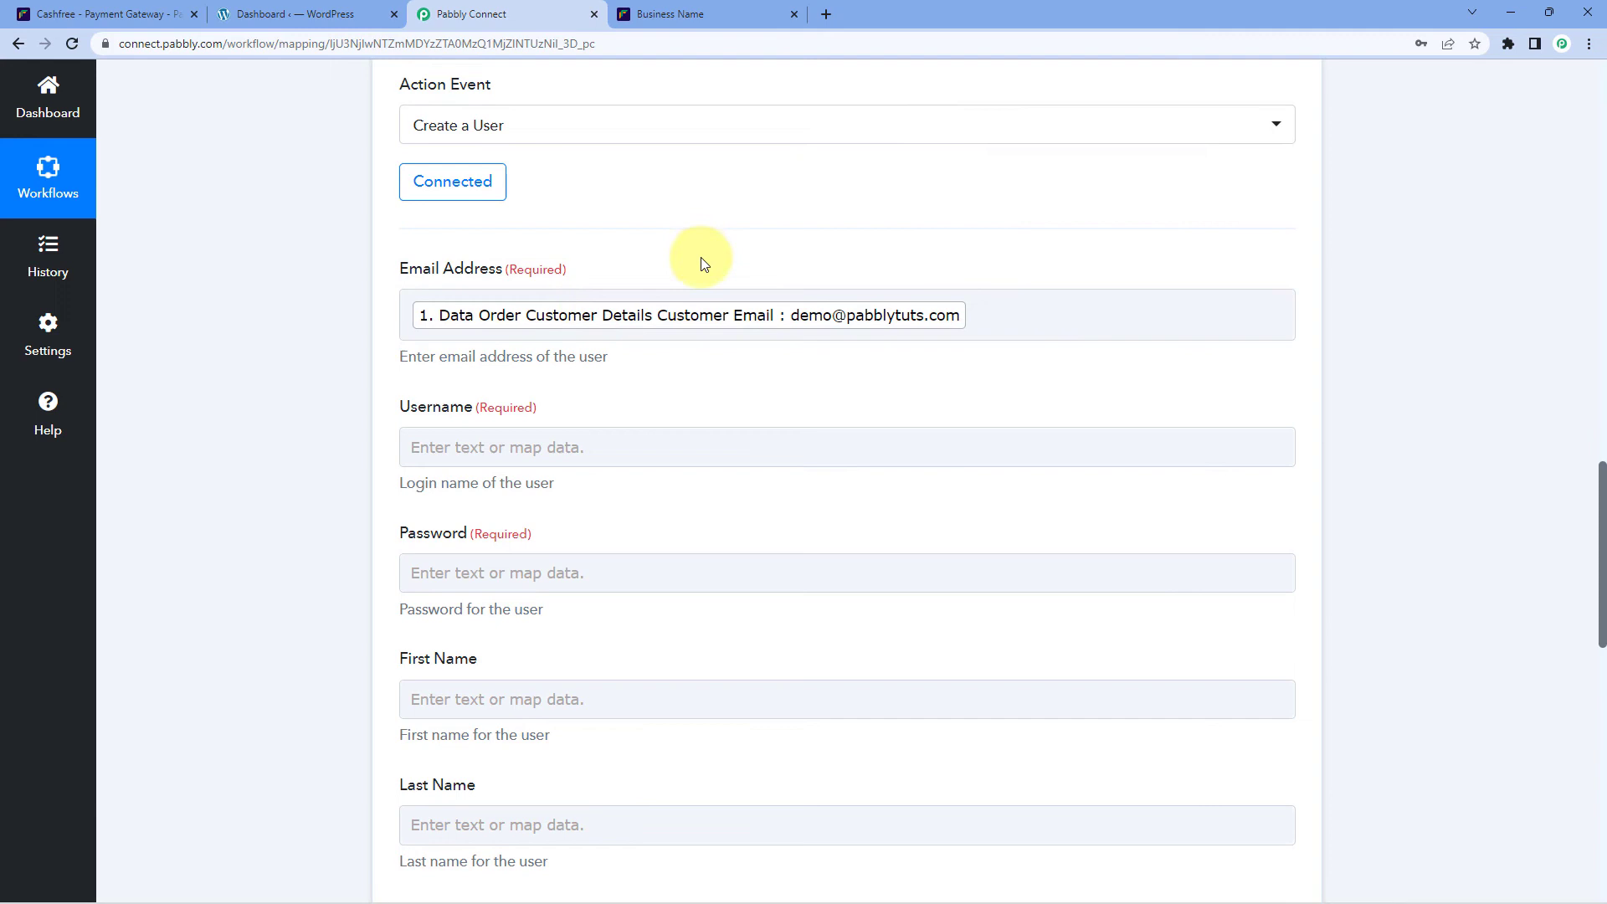
scroll(446, 170, down, 1)
scroll(577, 175, down, 1)
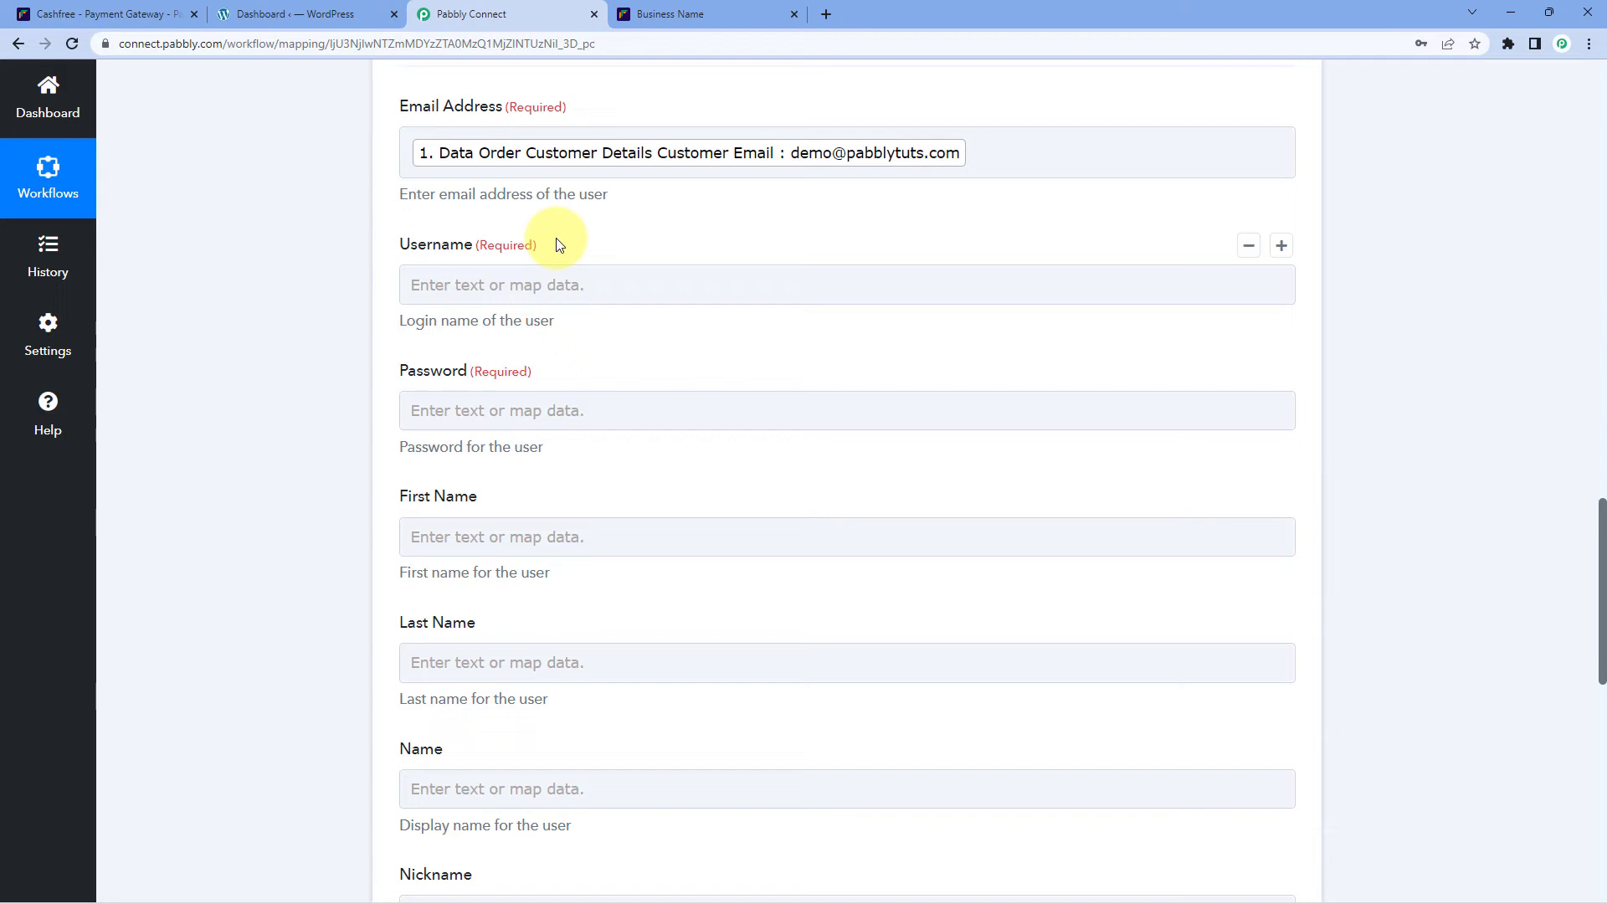
- Map the Cashfree Customer Email into the Username field as well
click(514, 286)
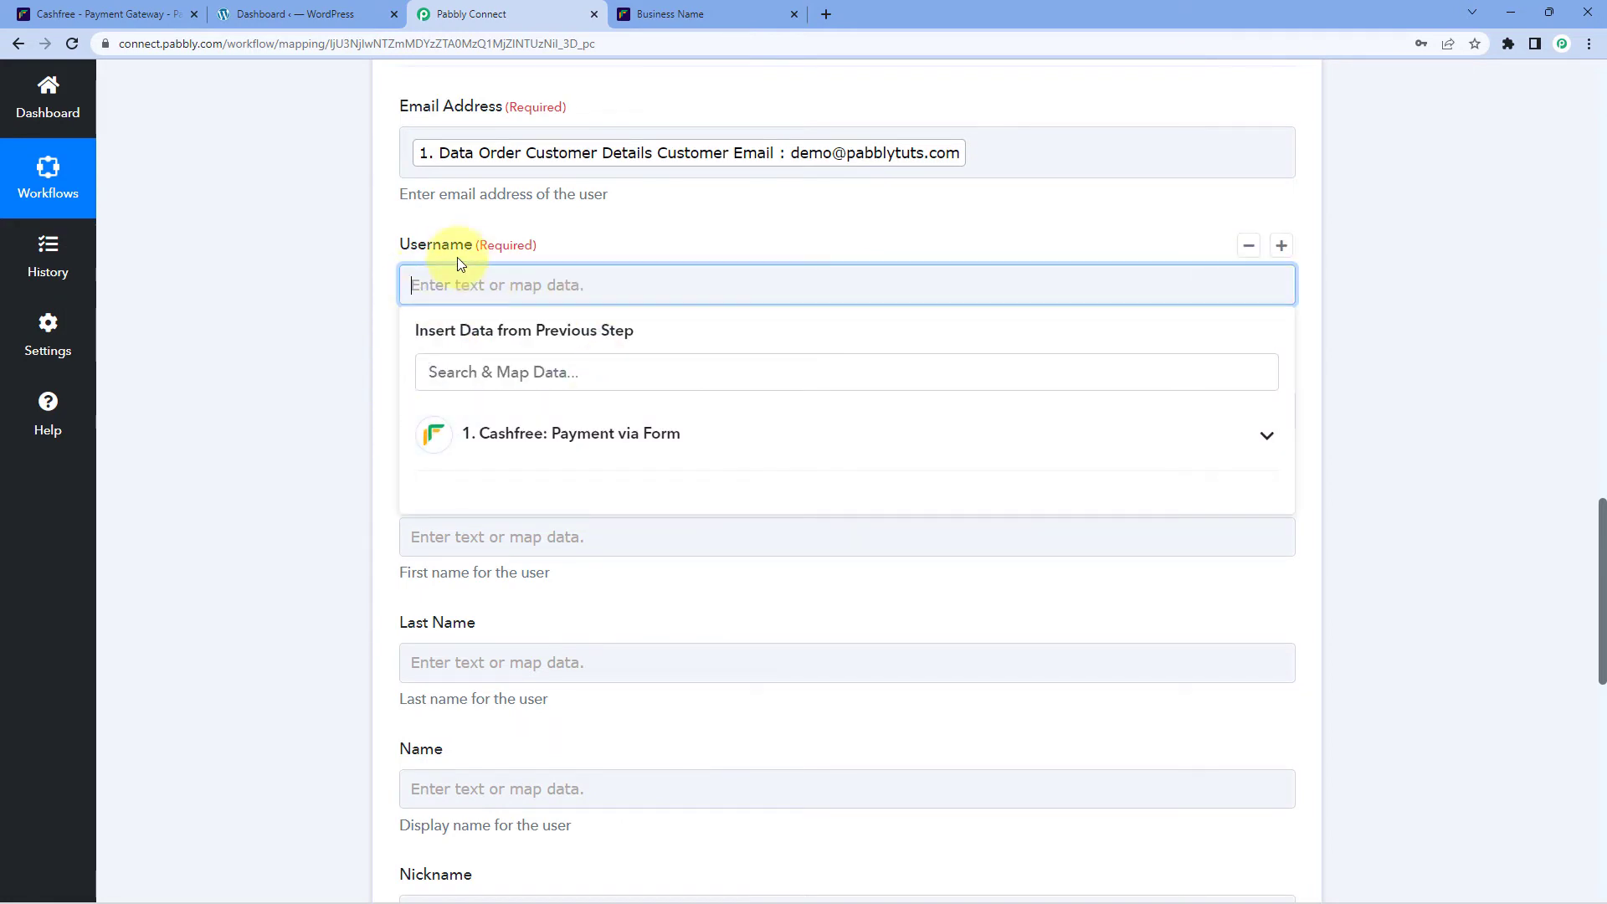
click(628, 451)
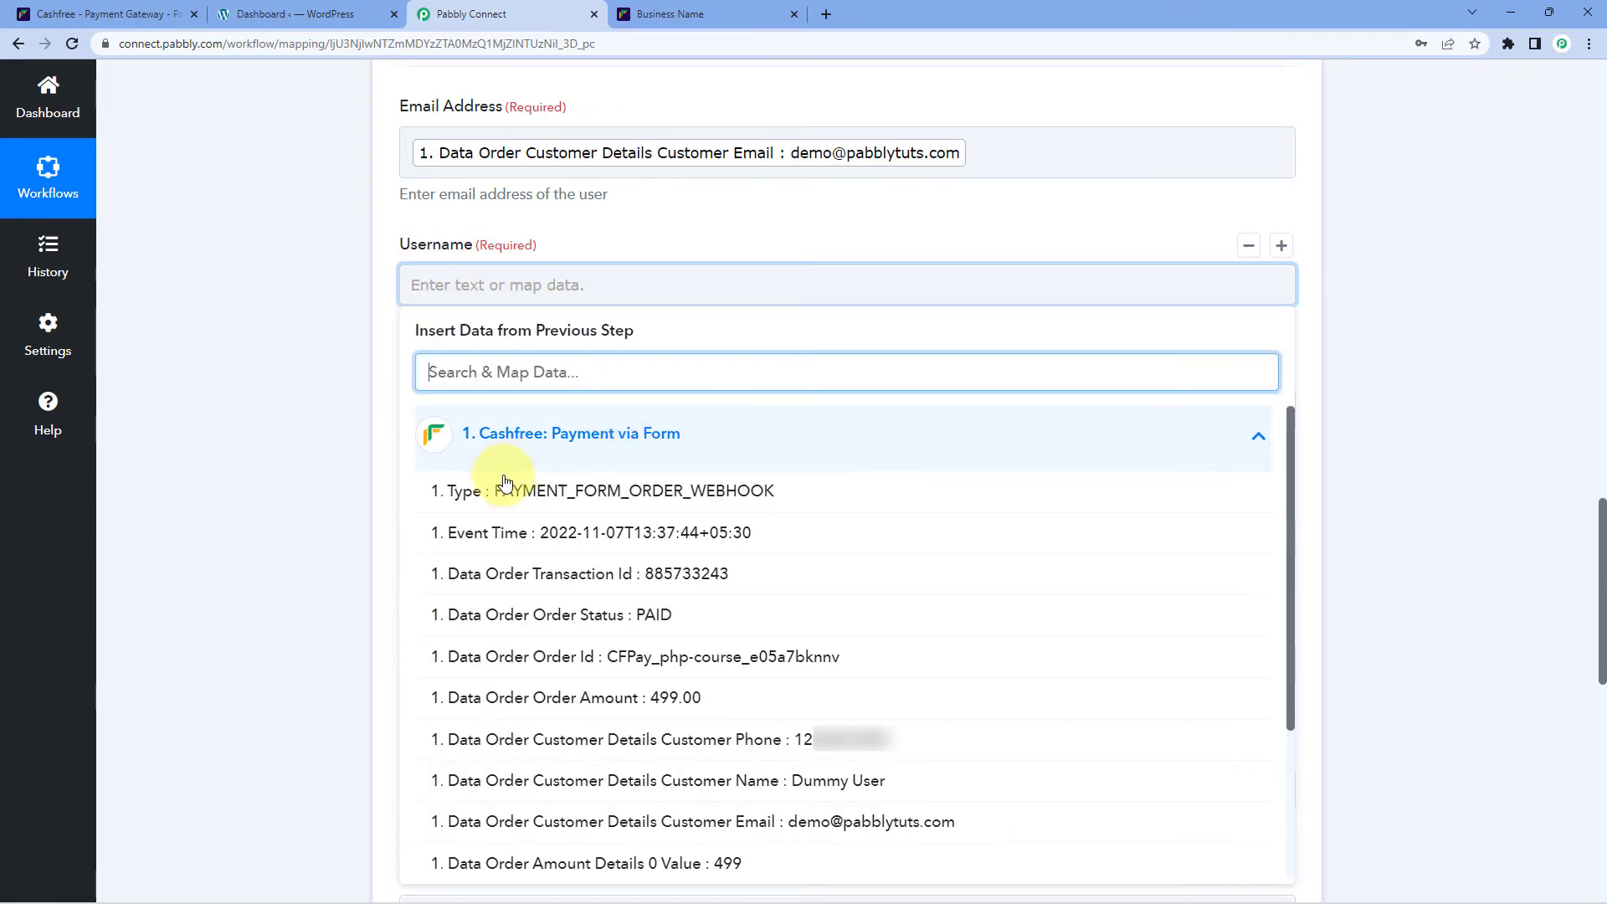
click(640, 822)
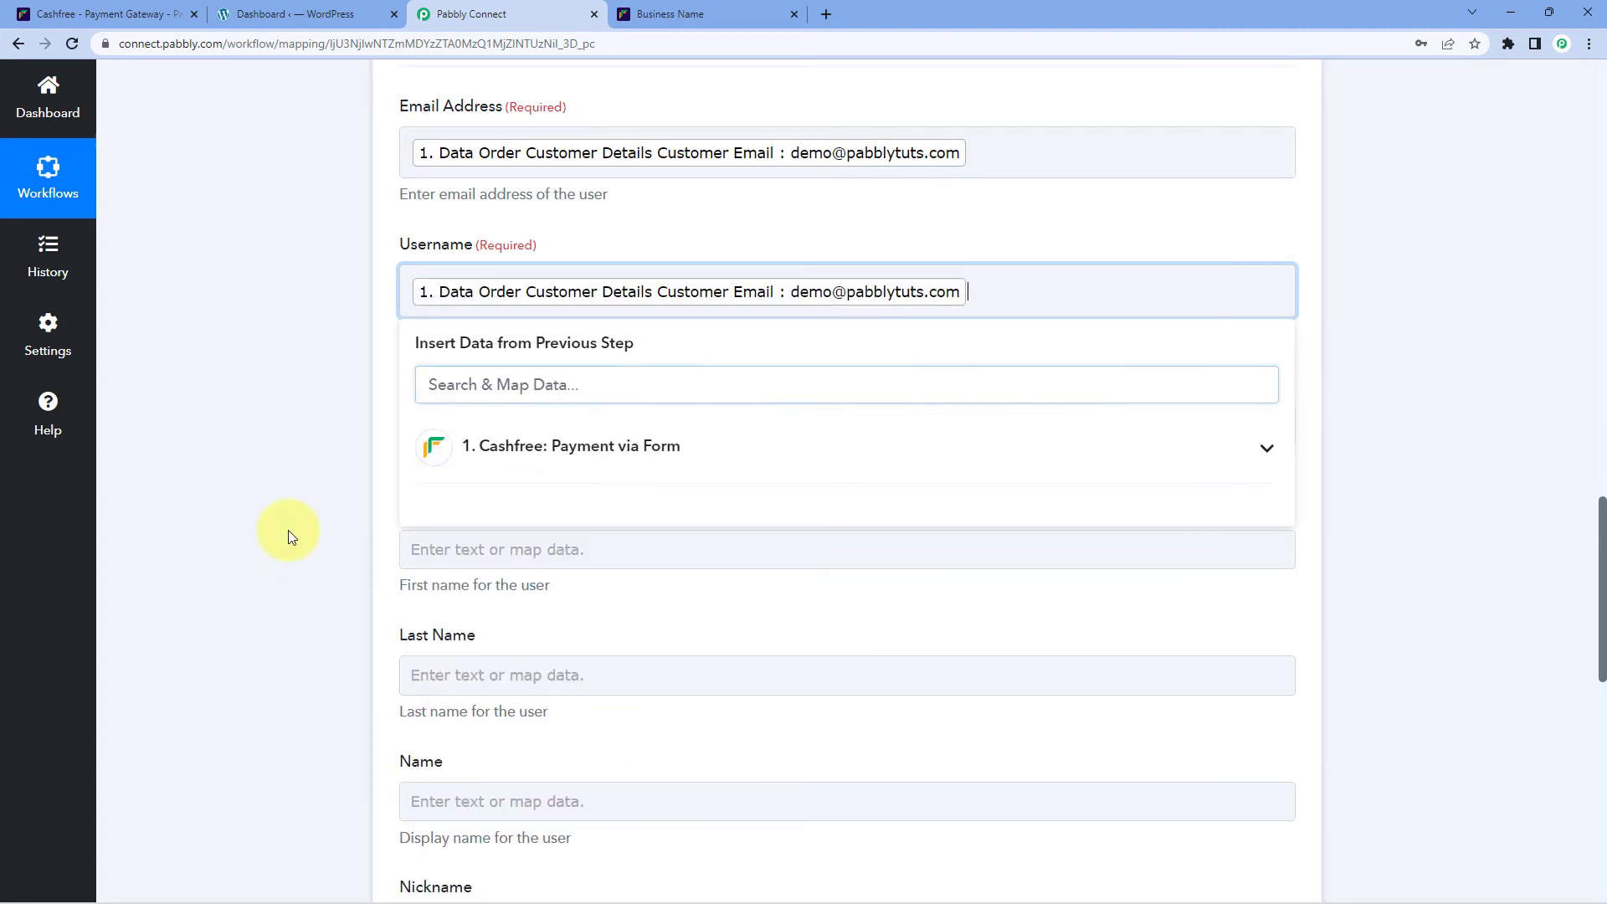
click(249, 444)
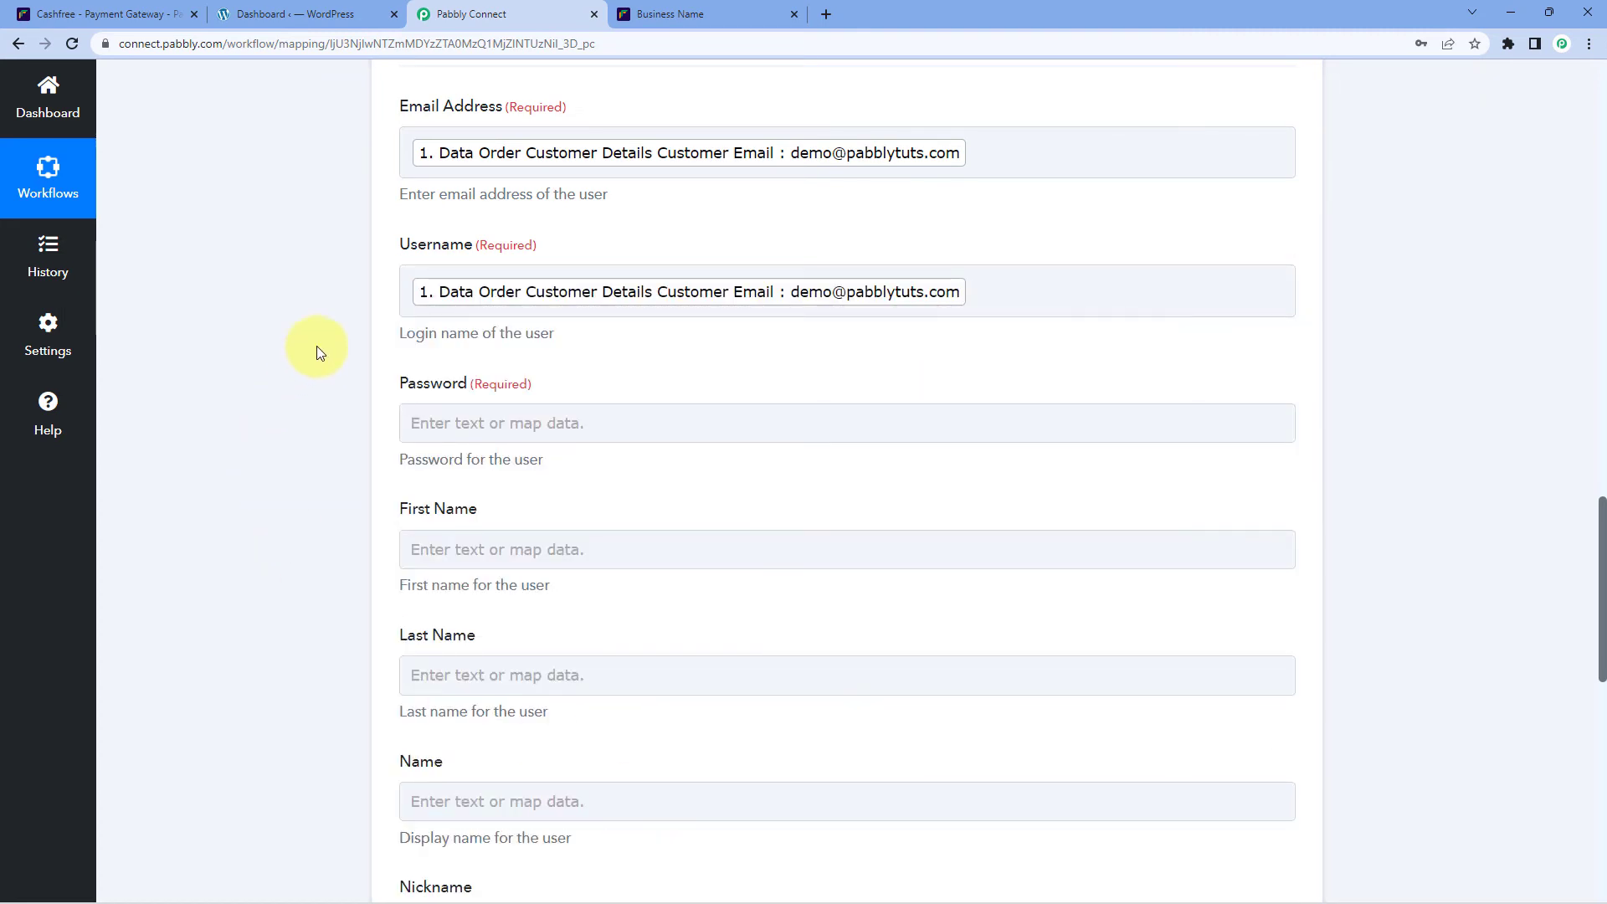
scroll(310, 345, down, 2)
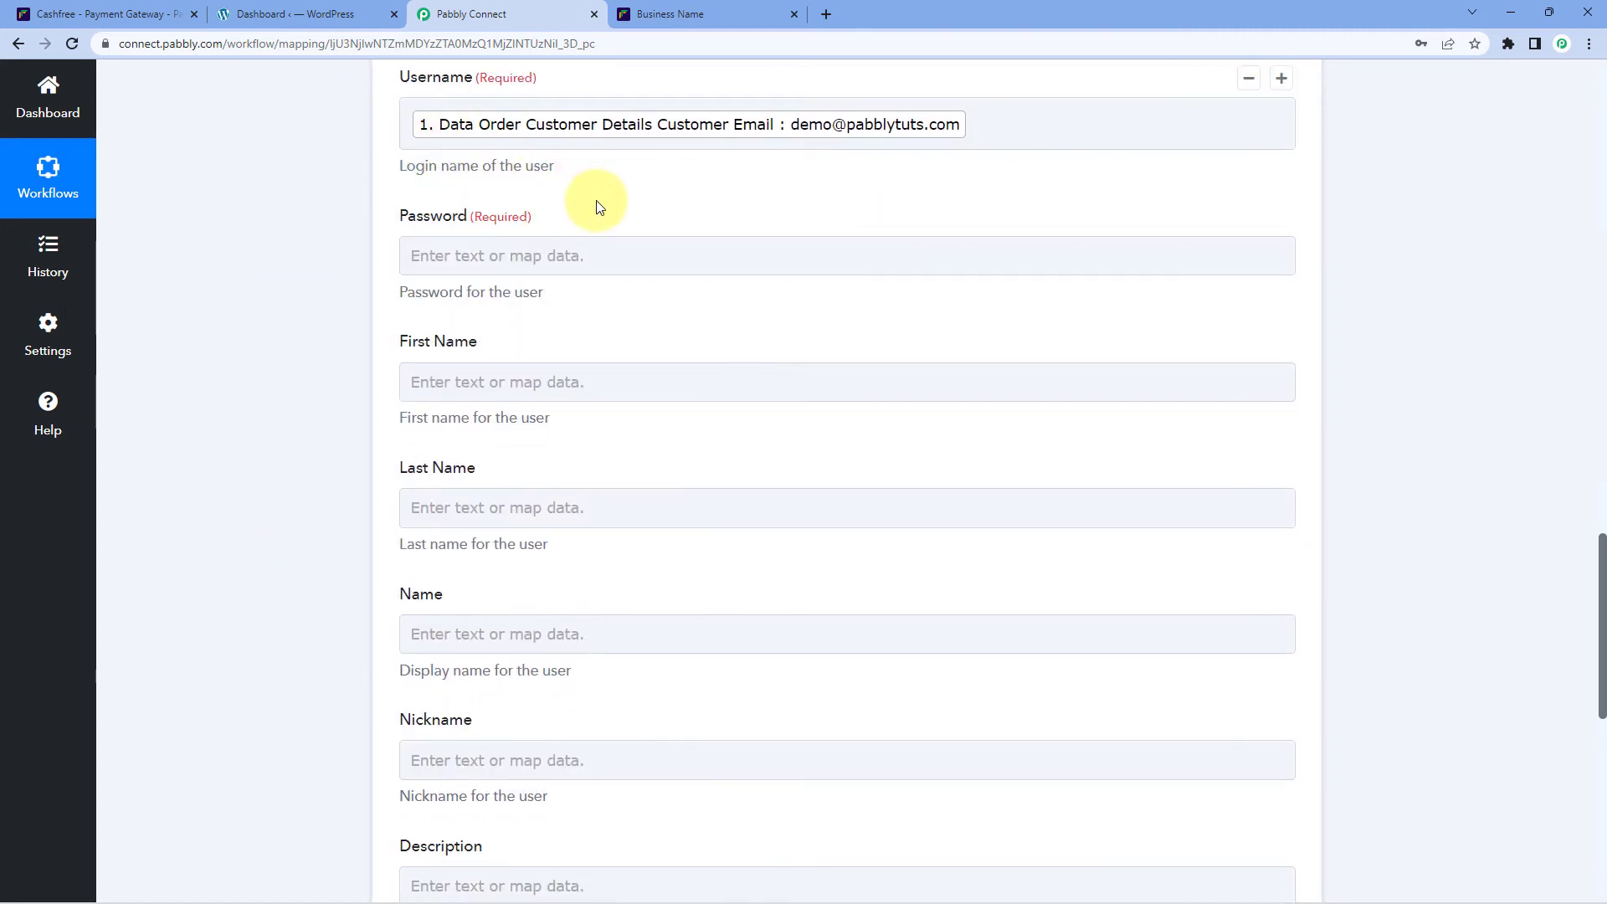
- Map the Cashfree Customer Phone into the Password field
click(505, 272)
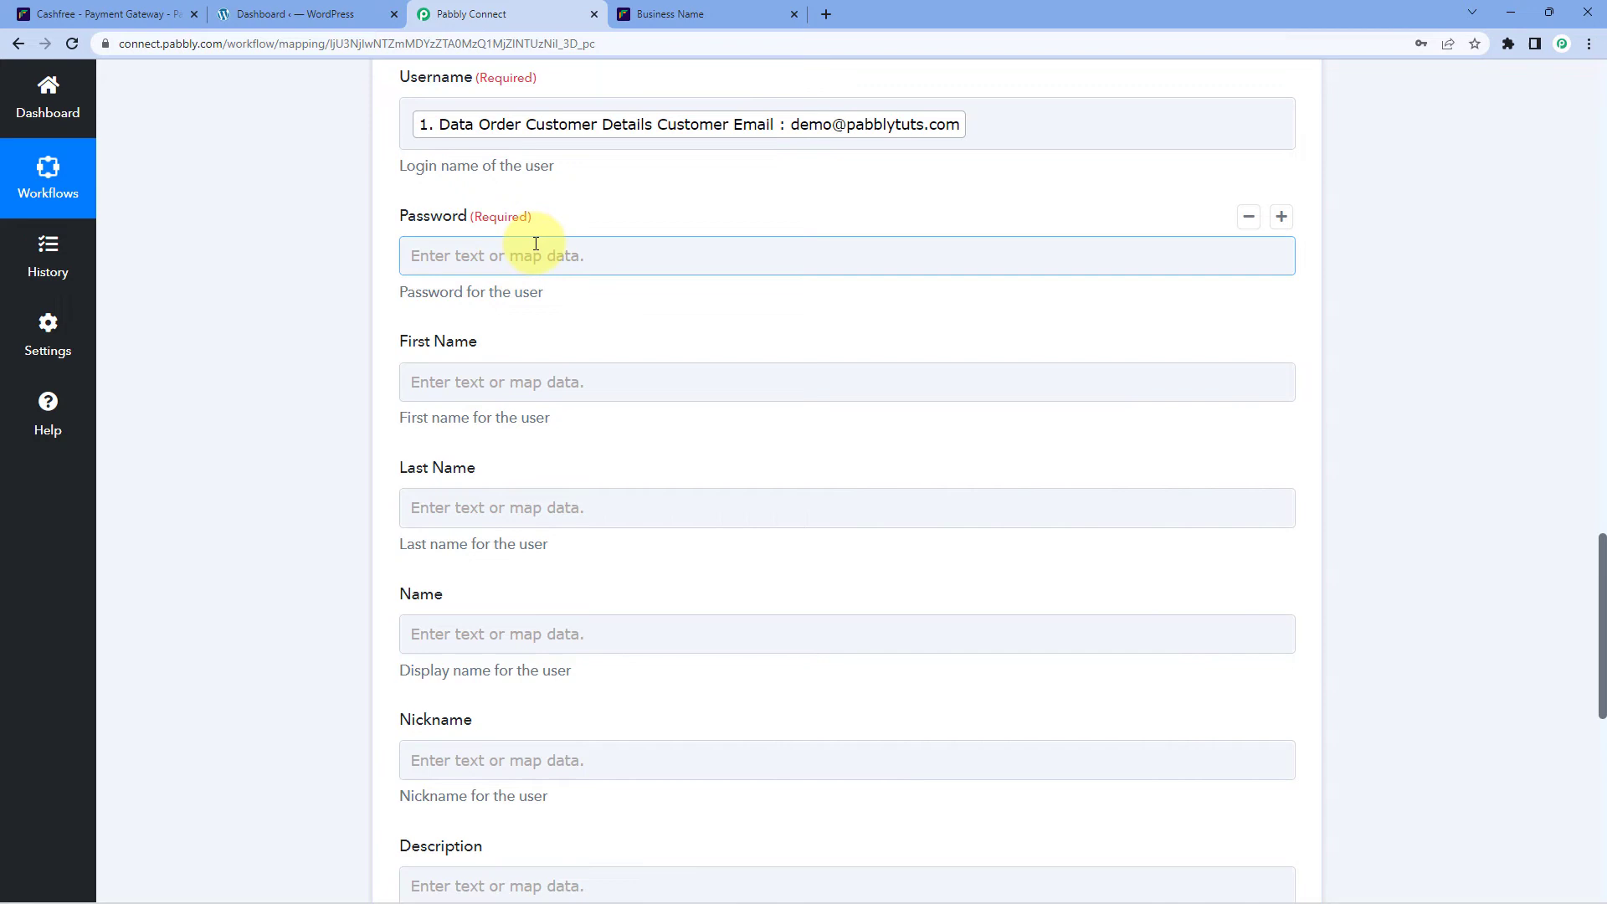
click(536, 244)
click(621, 406)
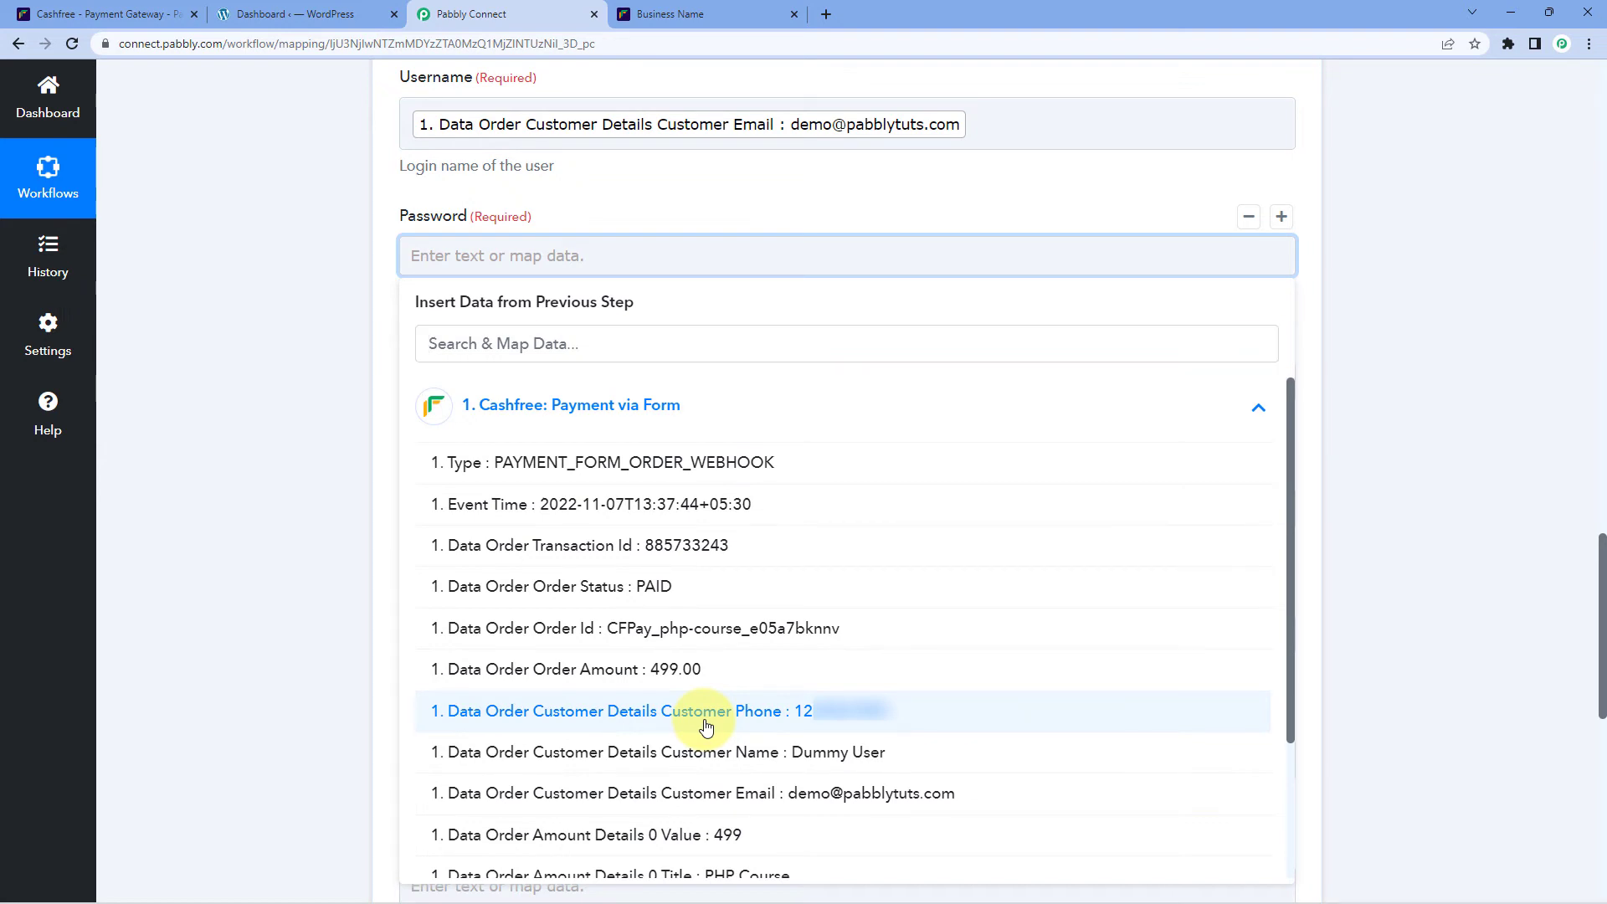
click(705, 720)
click(328, 435)
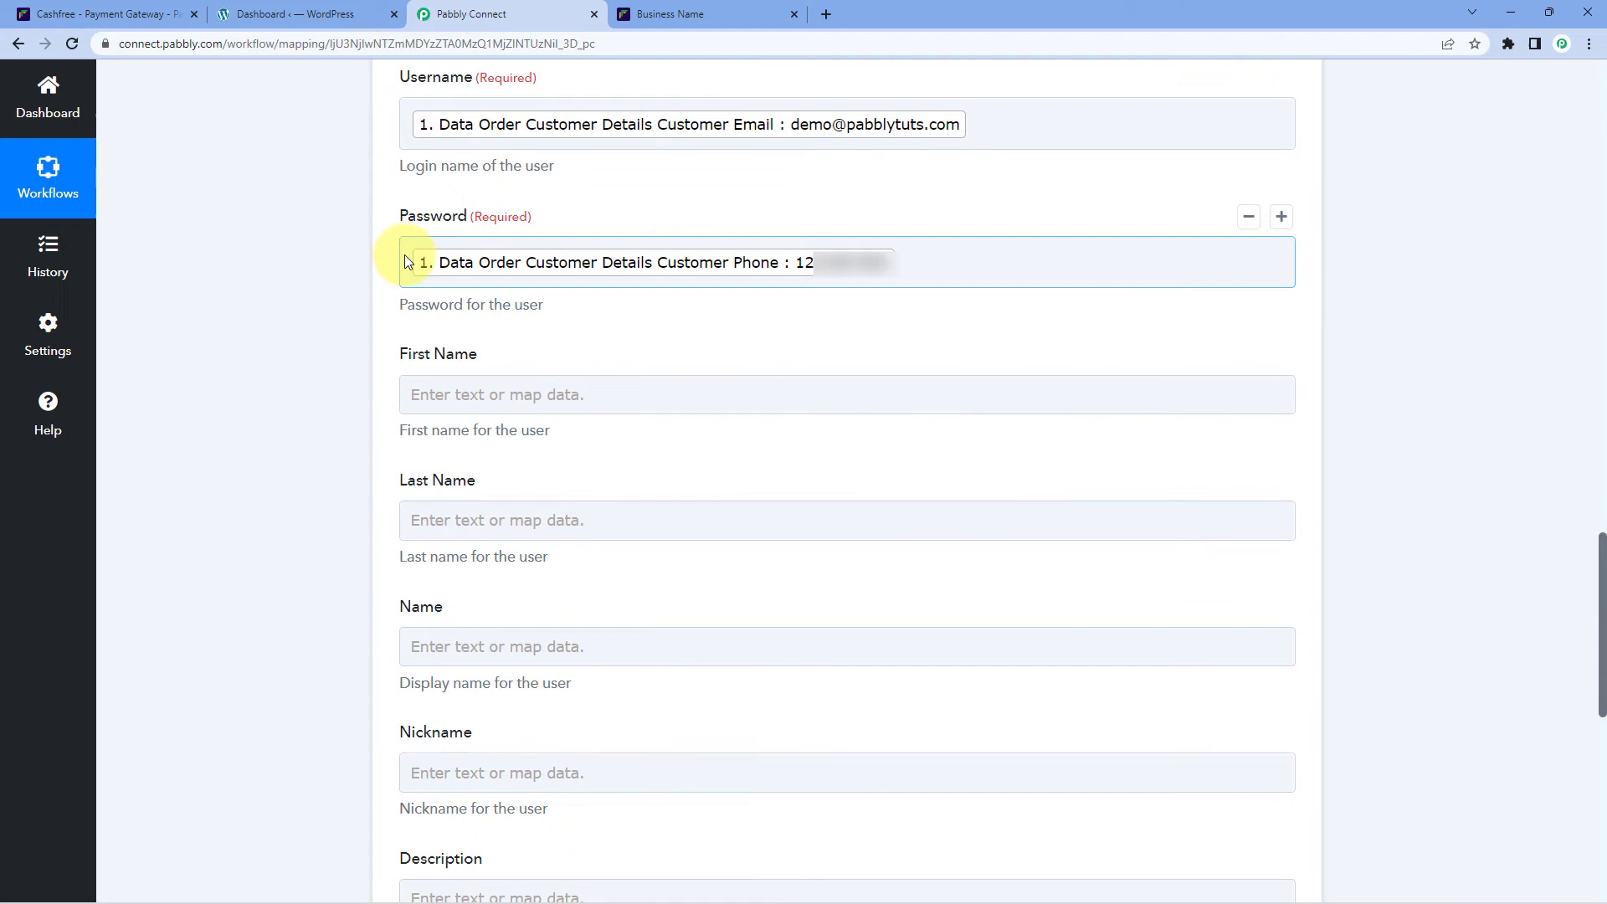
scroll(291, 215, down, 3)
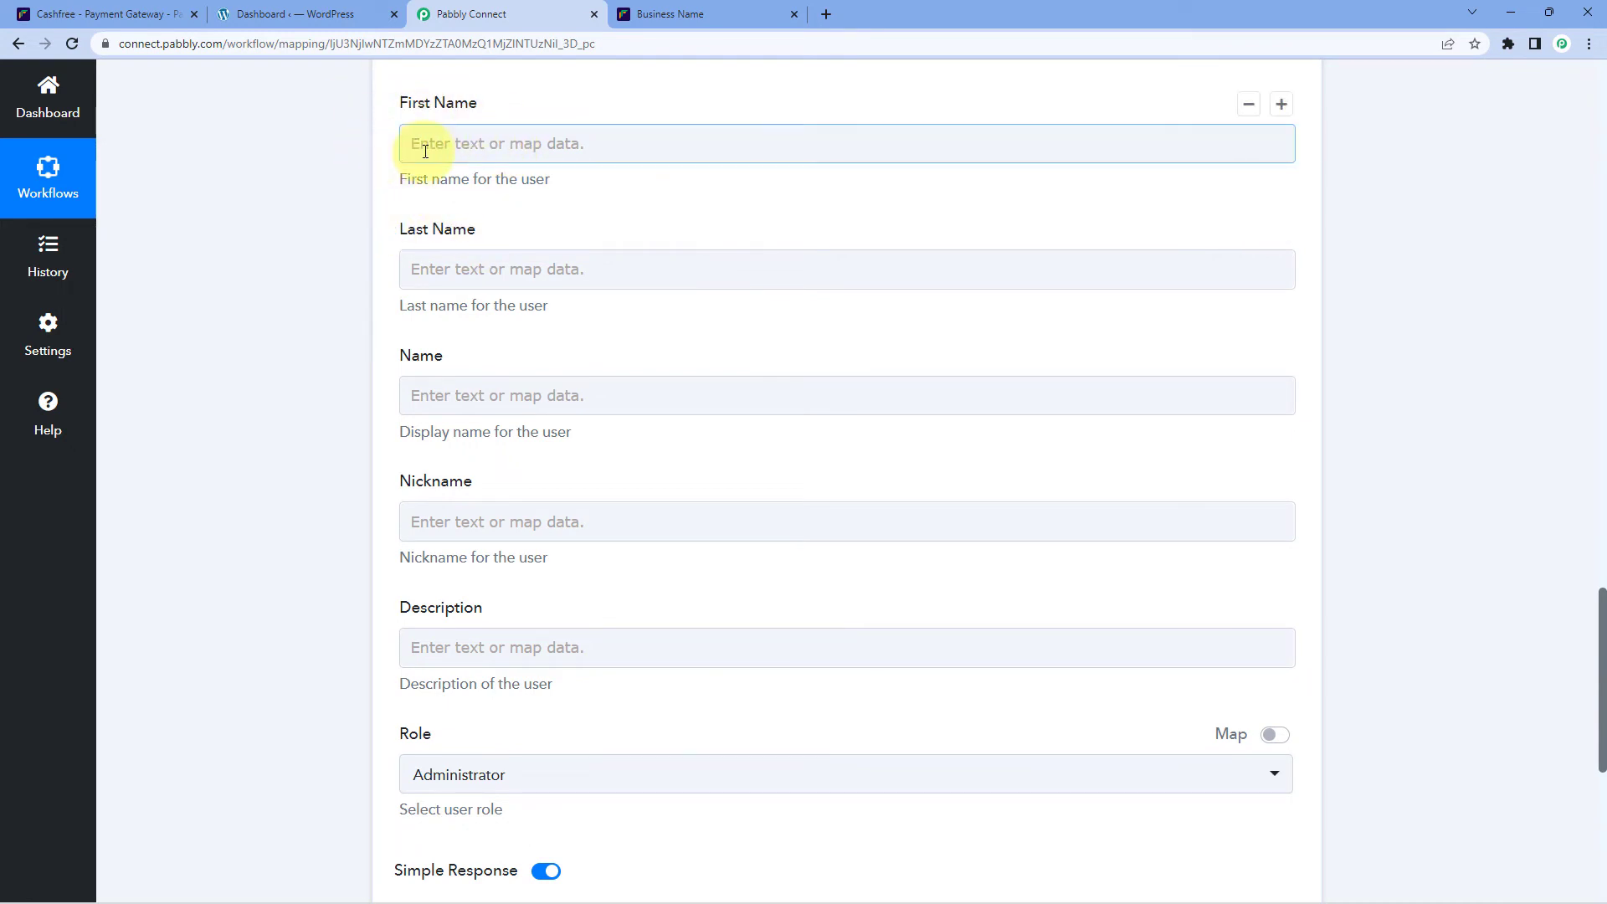
- Map the Cashfree Customer Name into the Name field
click(459, 399)
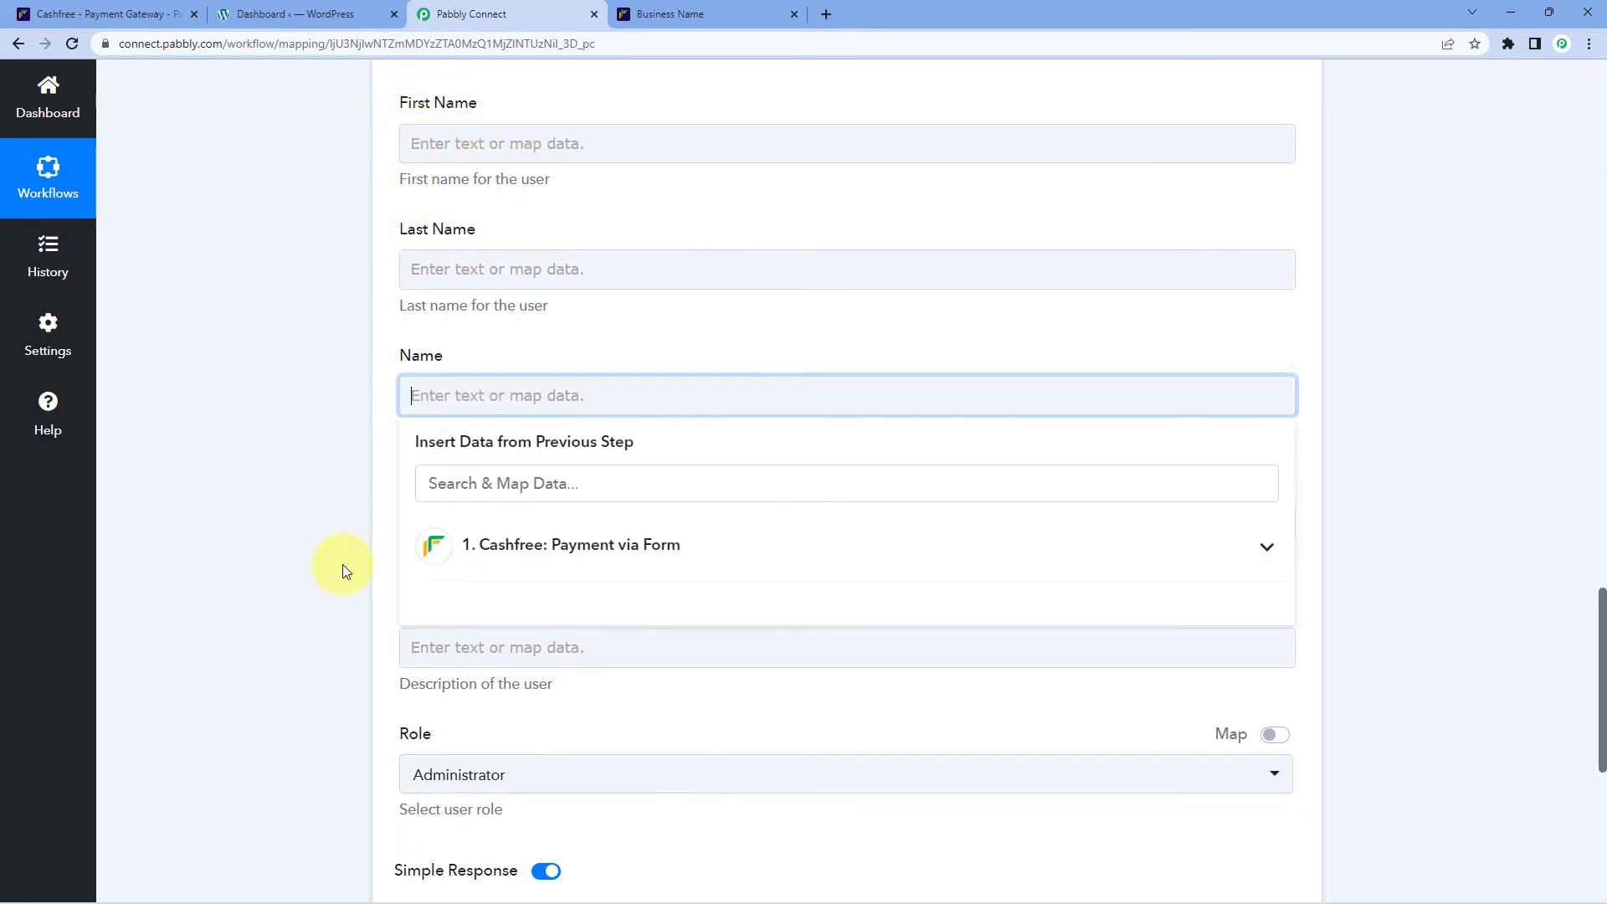
click(662, 549)
scroll(661, 710, down, 3)
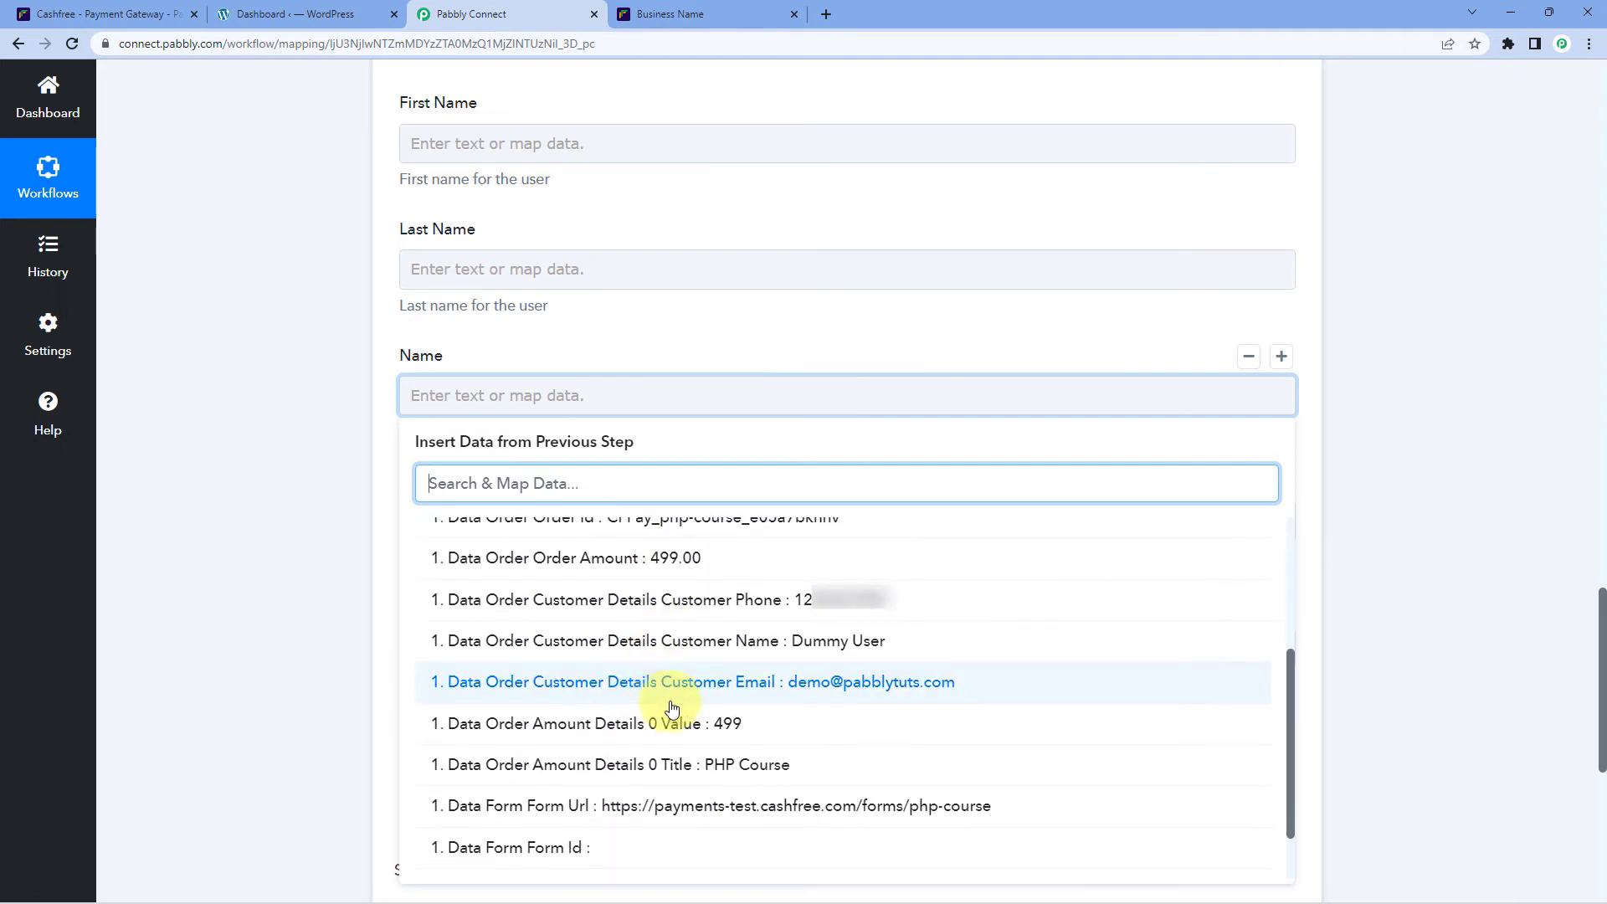
click(733, 651)
click(305, 457)
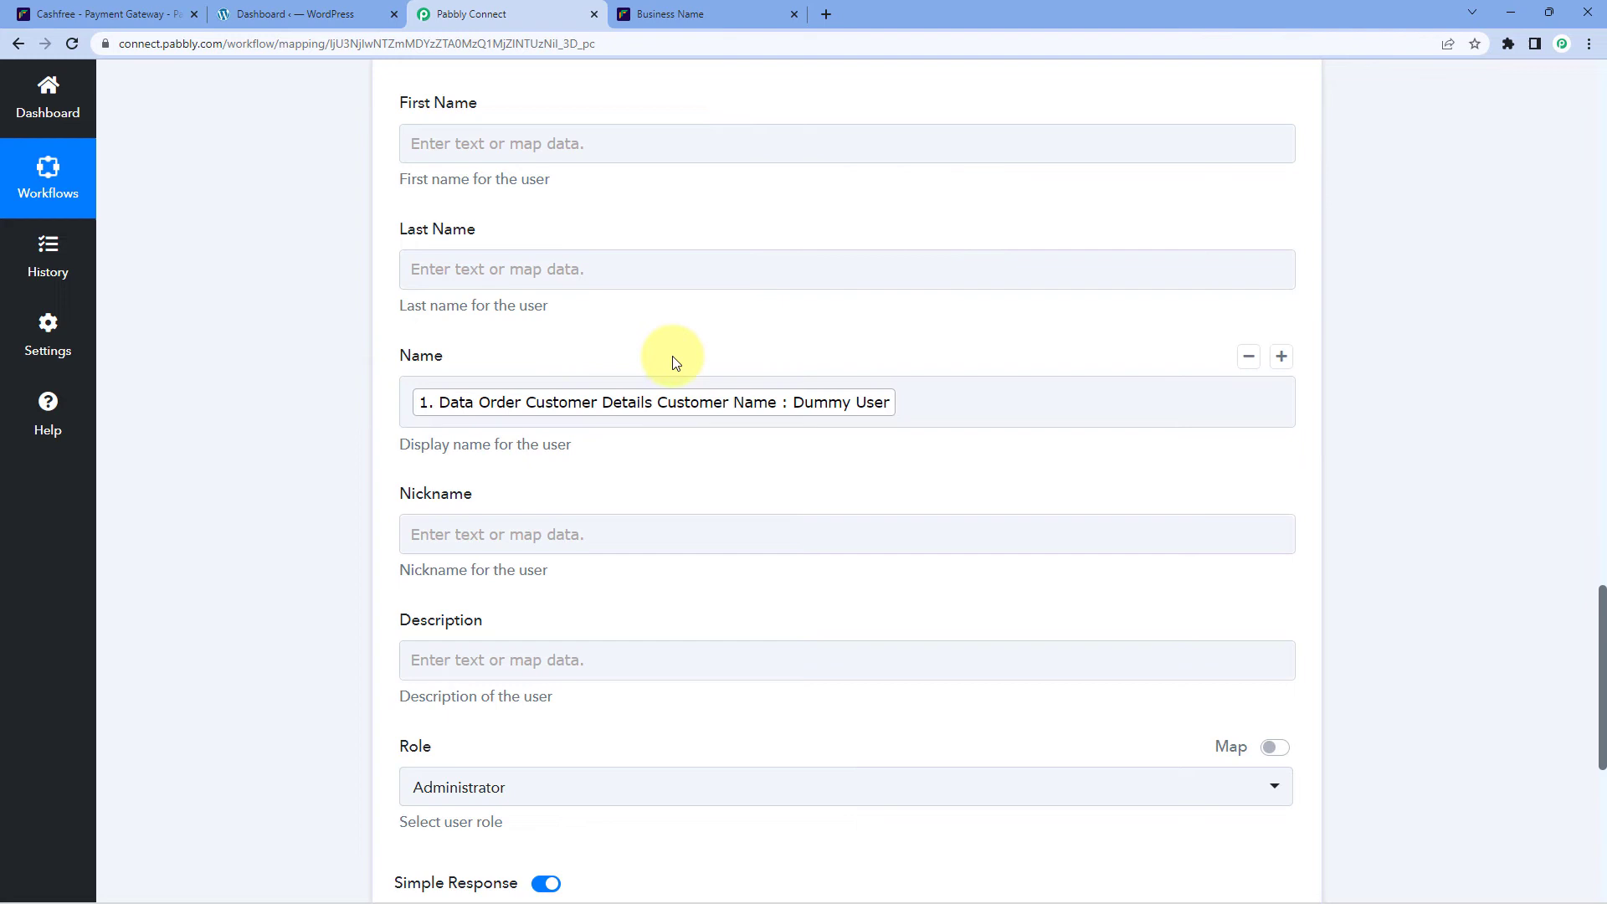
scroll(321, 327, down, 2)
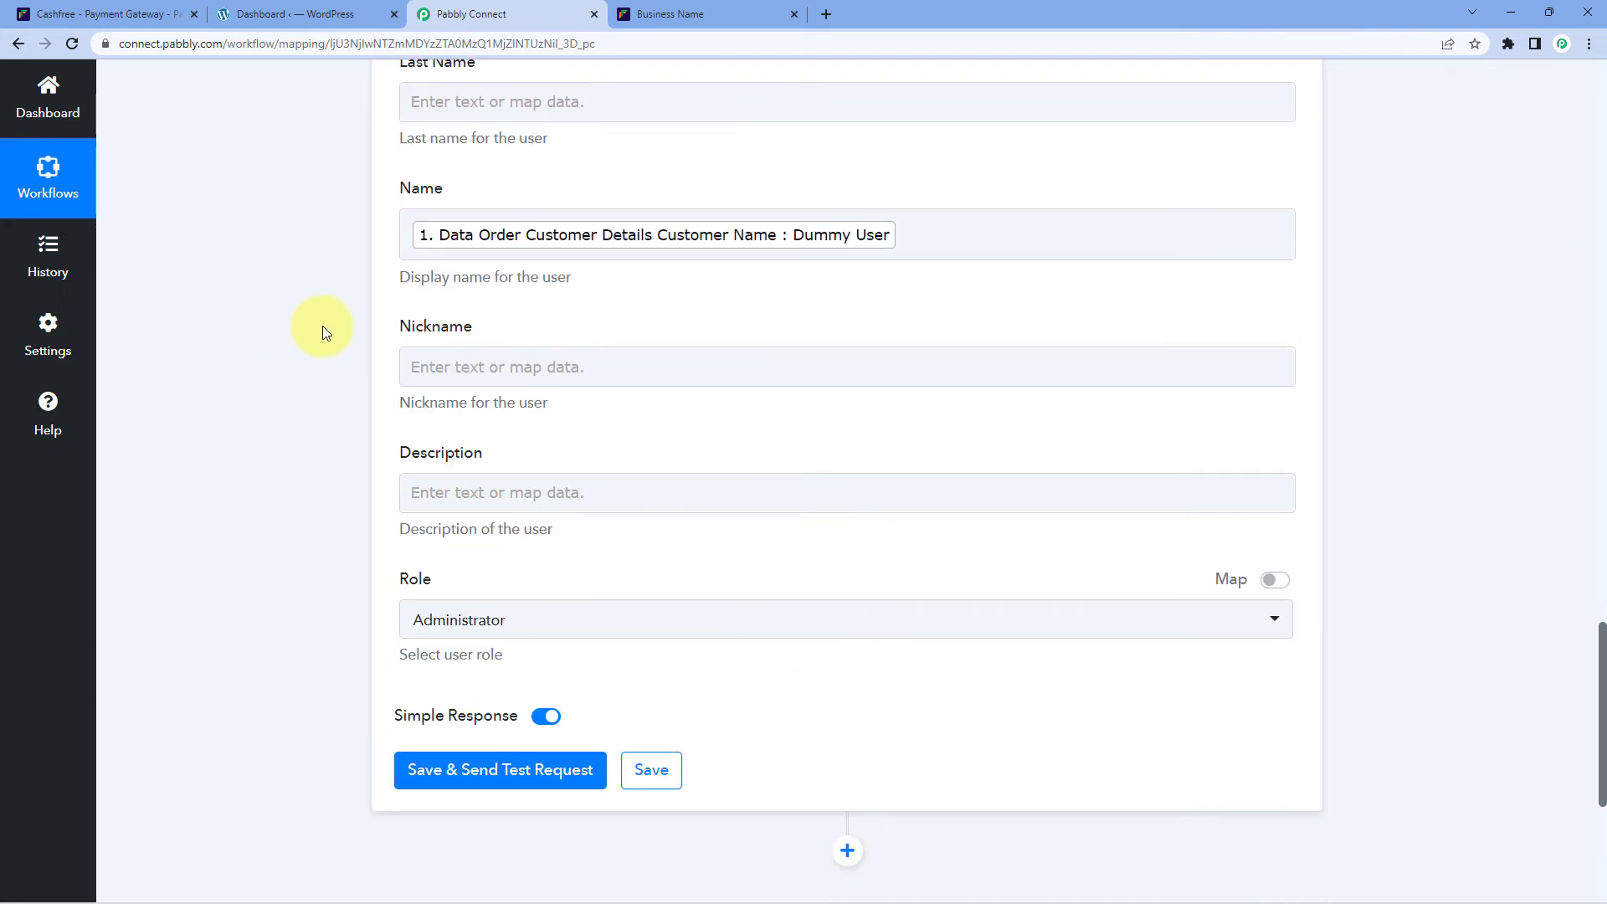
scroll(318, 384, down, 1)
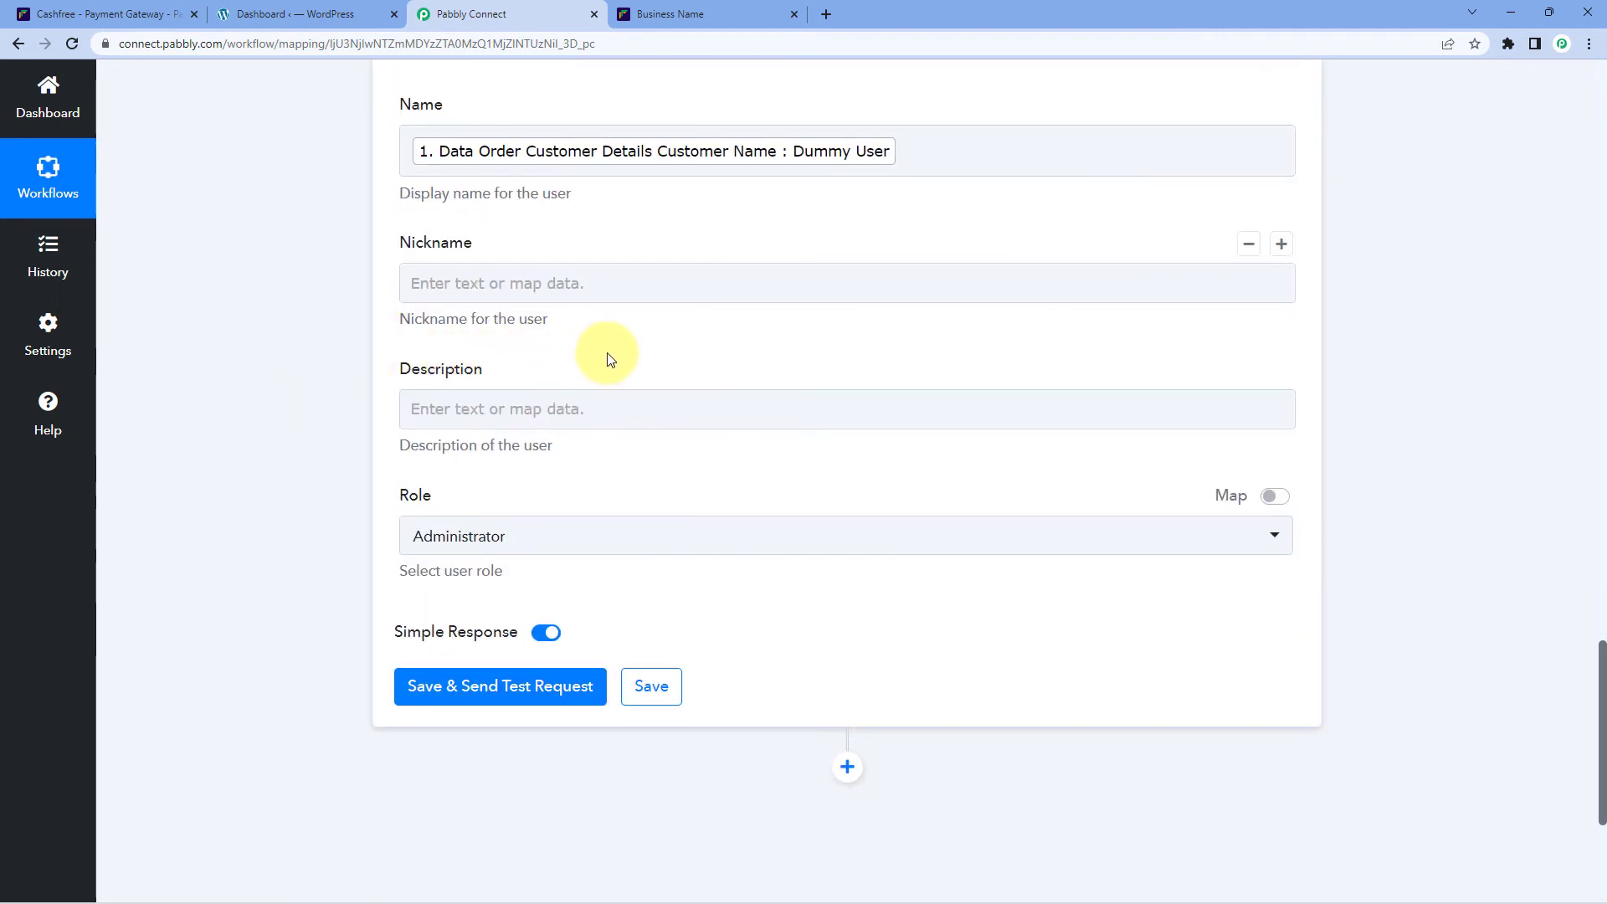
- Enter 'Cashfree Customer' as the user description and set the role to Subscriber
click(528, 410)
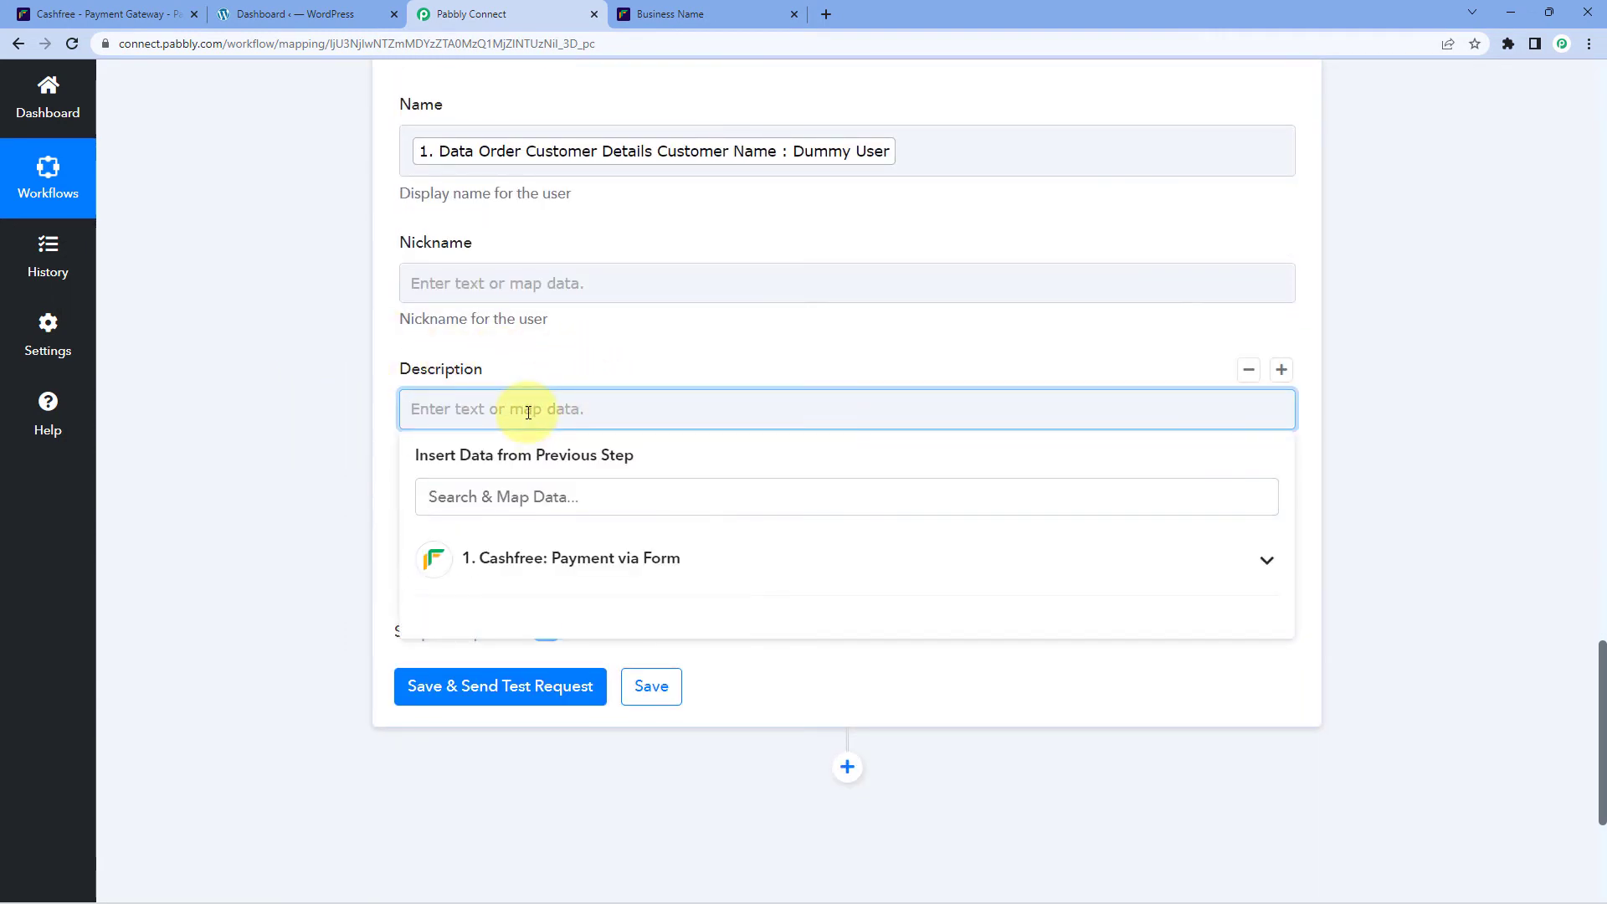
text(Cashfree Customer)
click(284, 394)
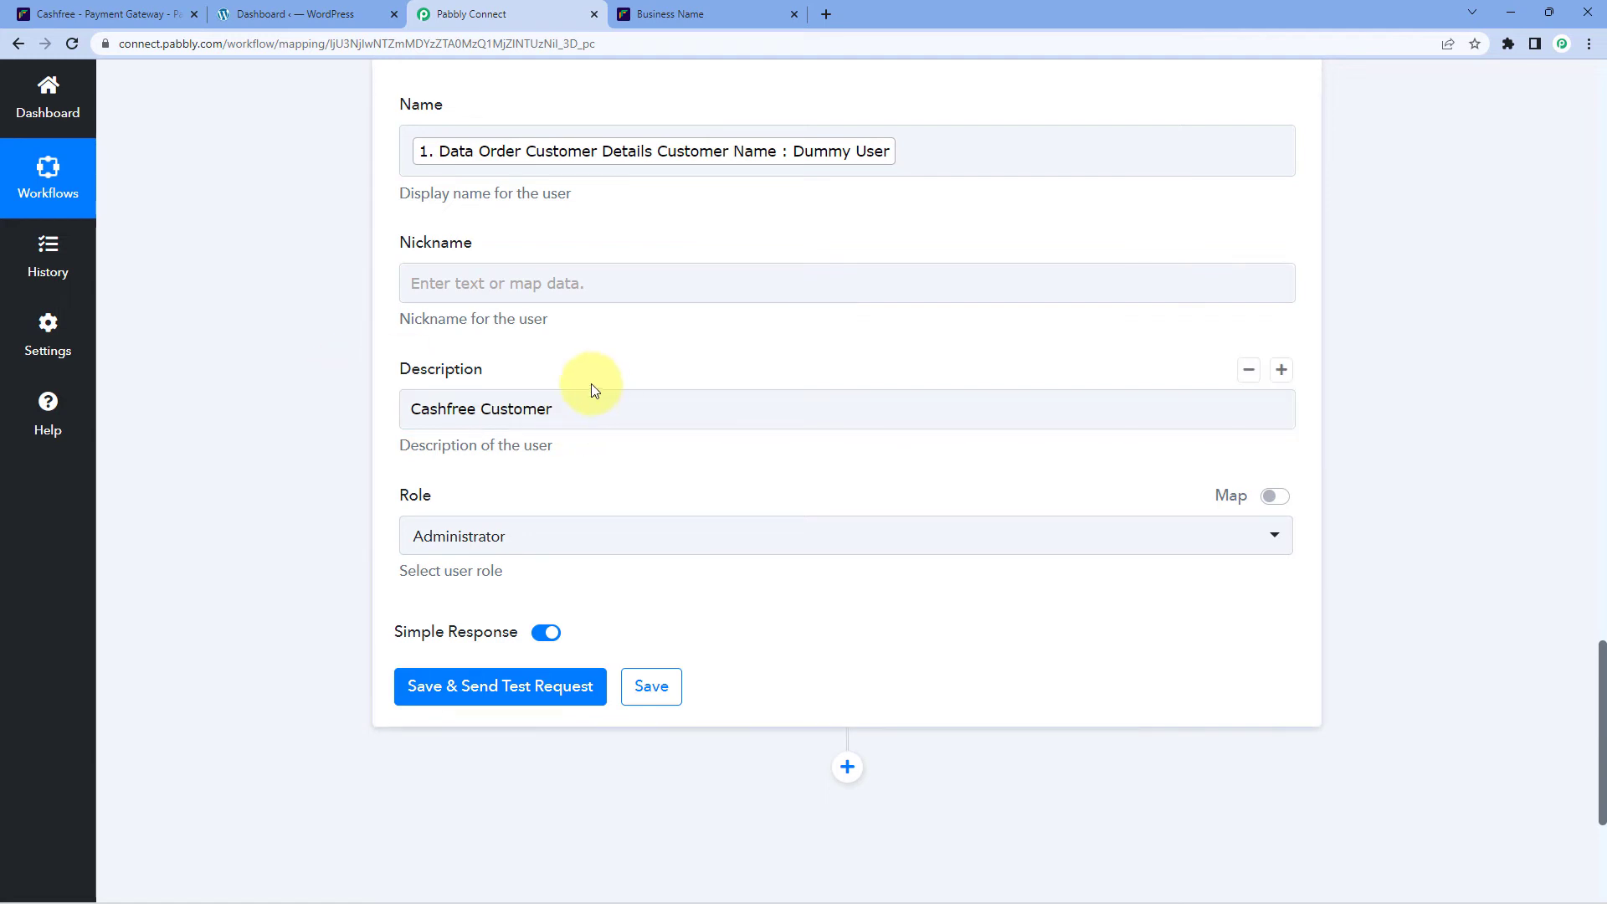
scroll(466, 334, down, 2)
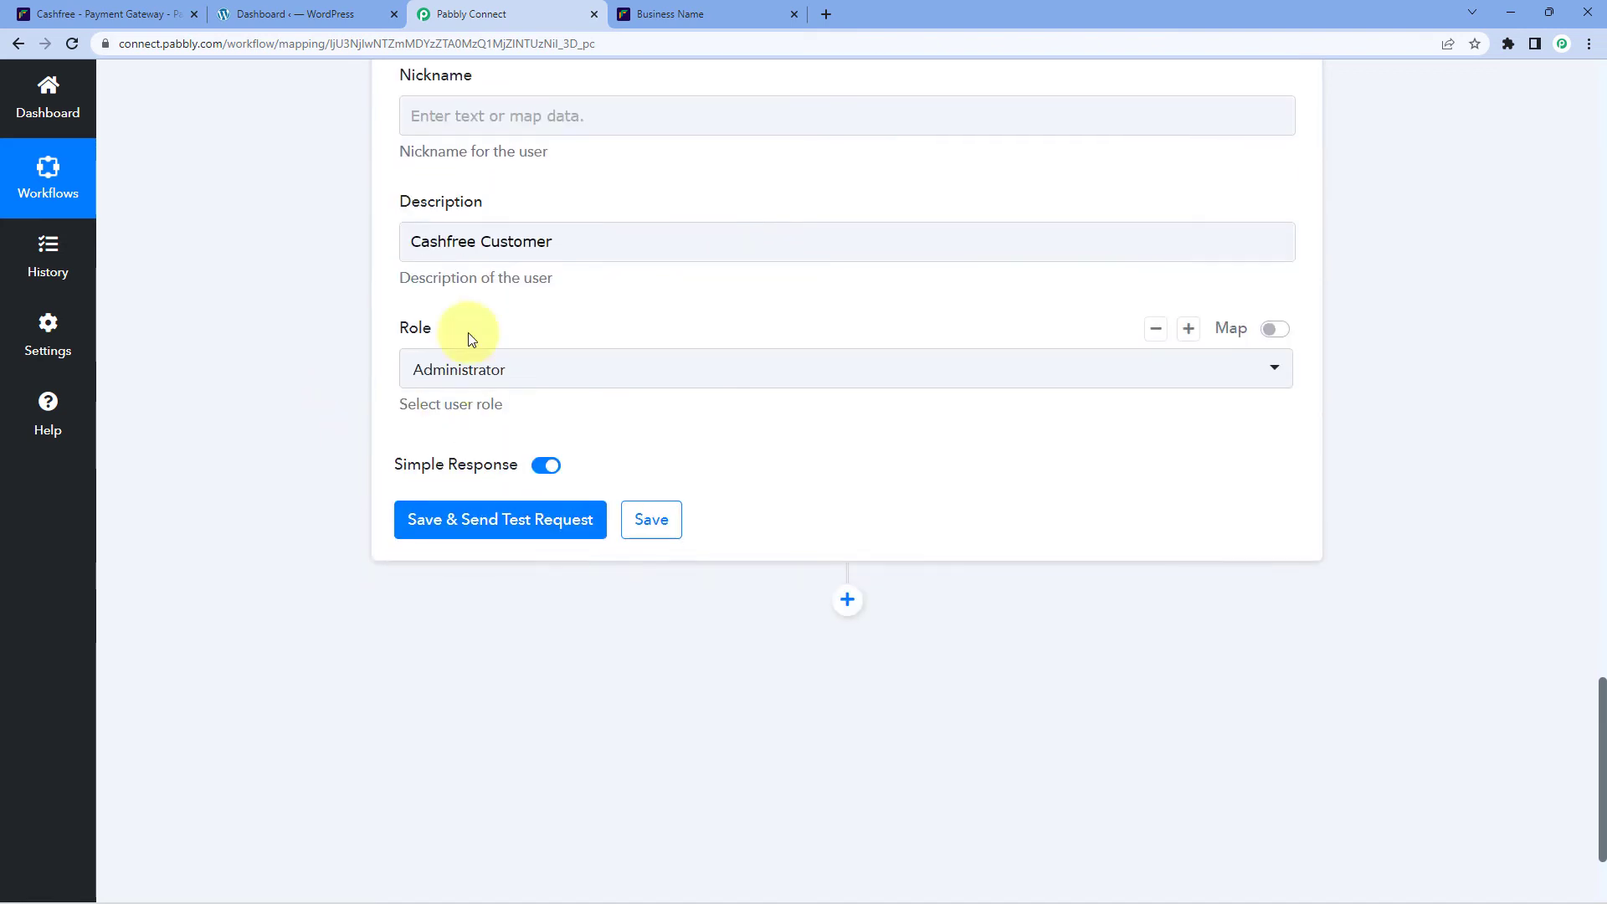
click(650, 383)
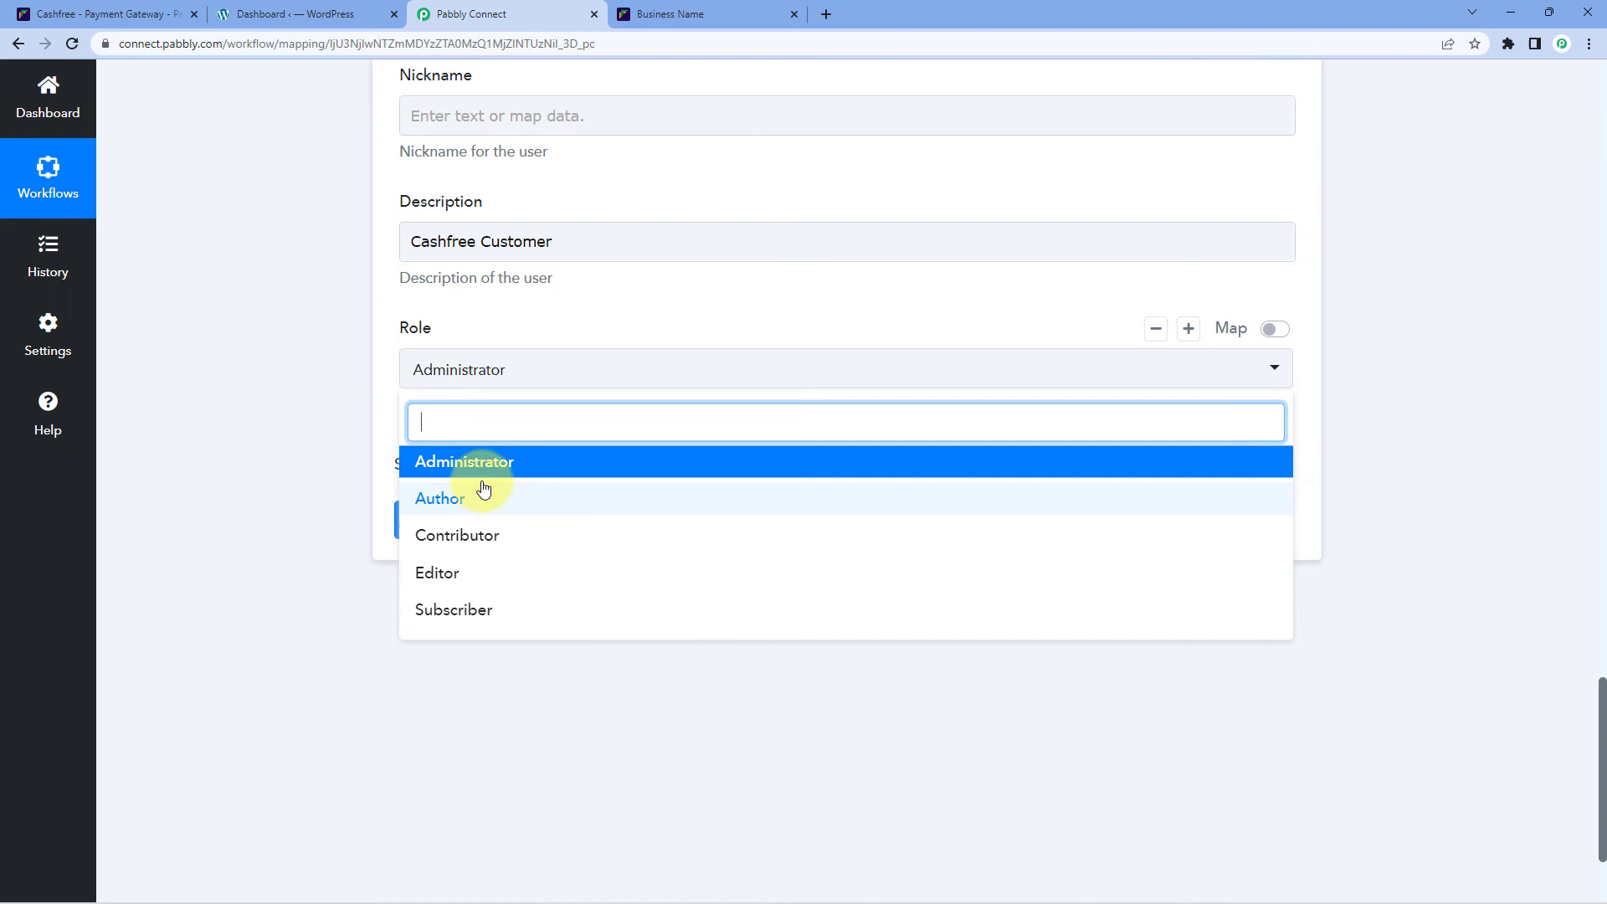
click(516, 611)
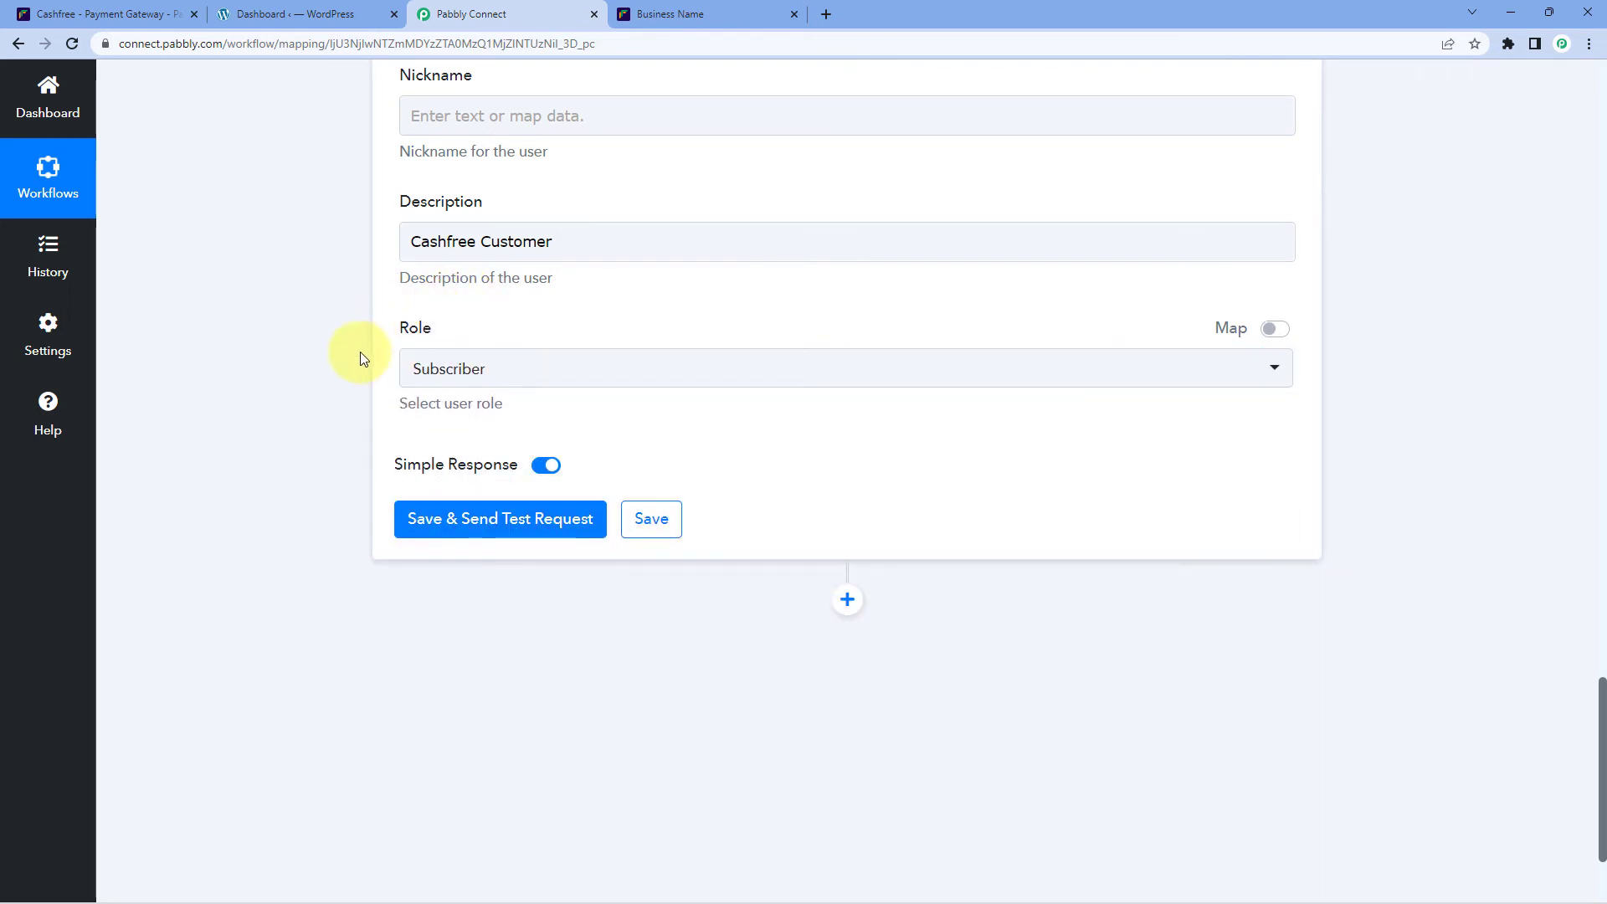
- Save and test the Create a User step, confirming WordPress returns new user Id 838
click(498, 520)
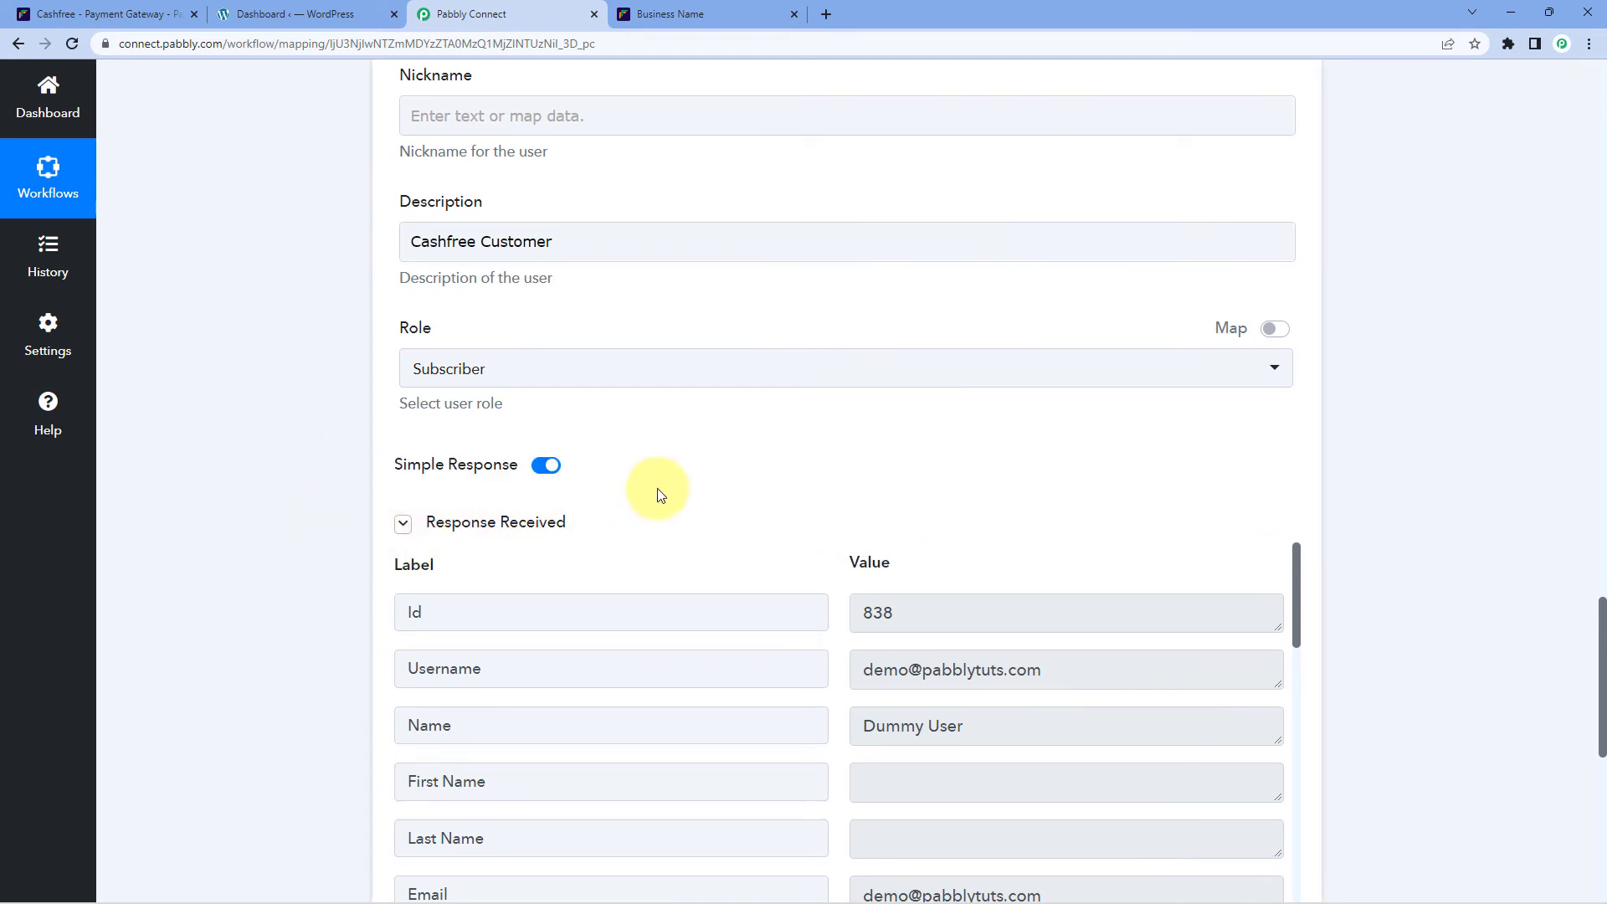
scroll(726, 502, down, 1)
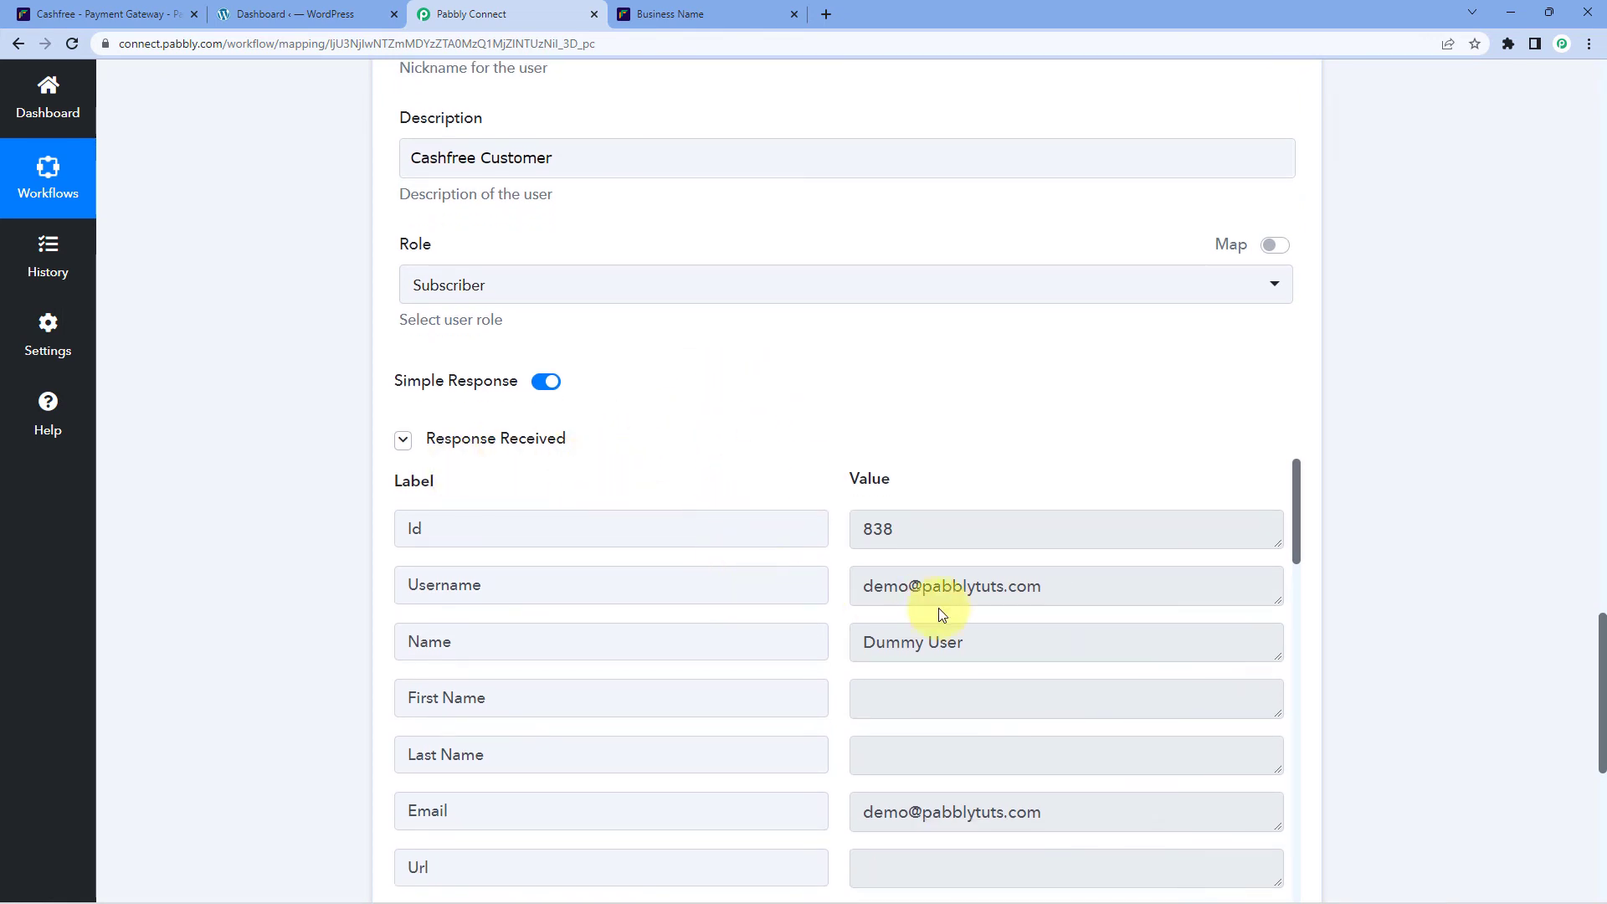
scroll(749, 463, up, 3)
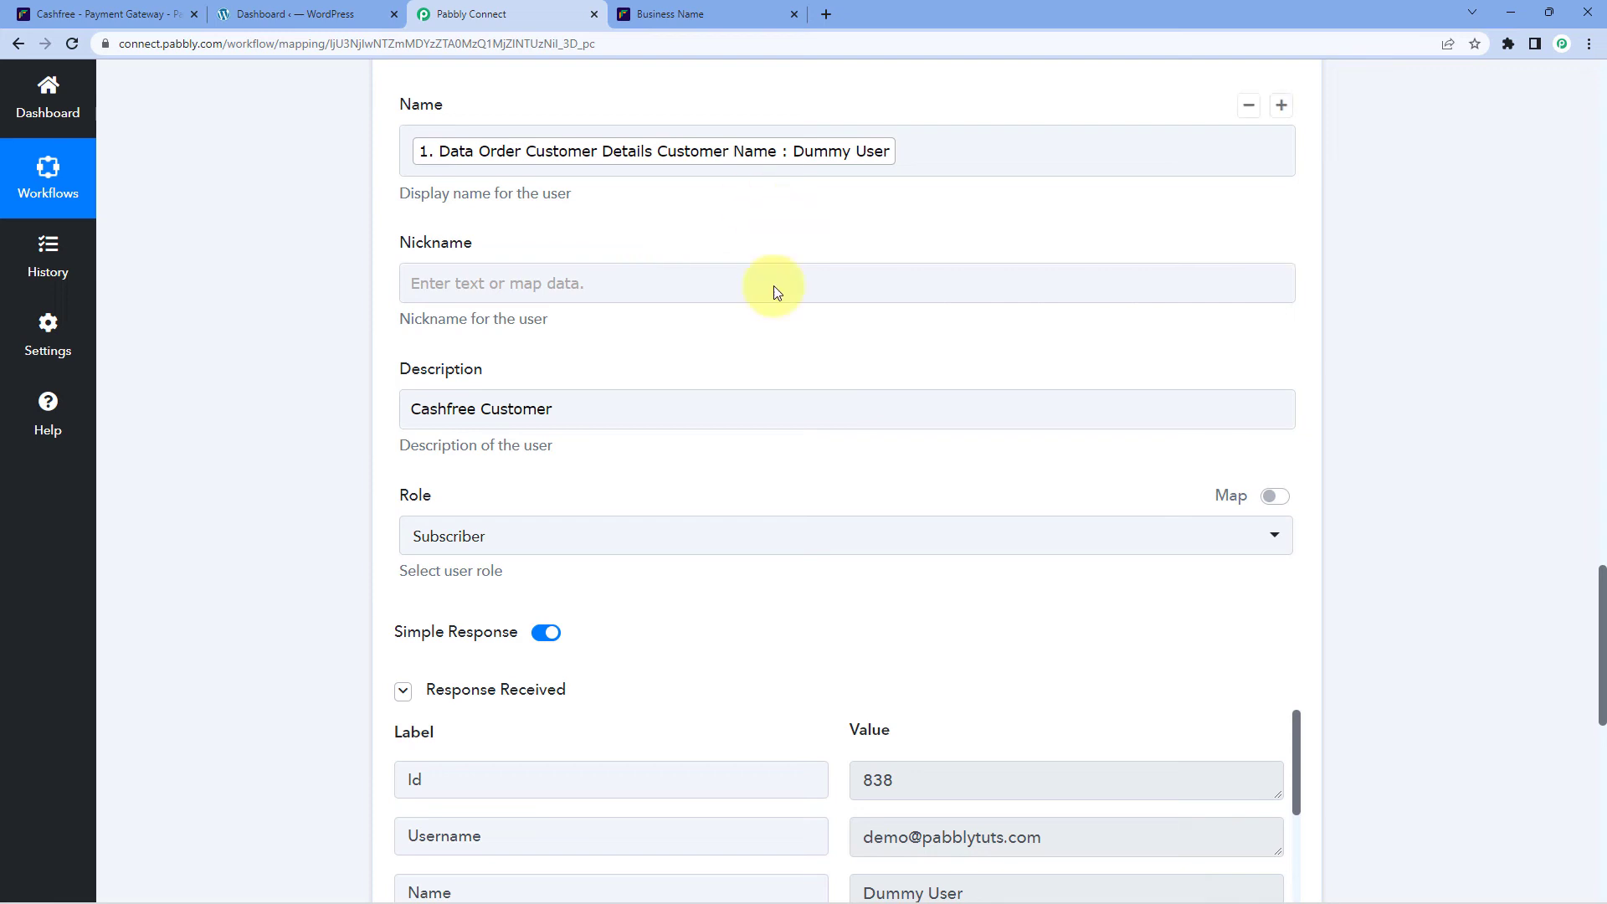
- Verify the new Subscriber account in WordPress's All Users list, then return to Pabbly Connect
click(322, 13)
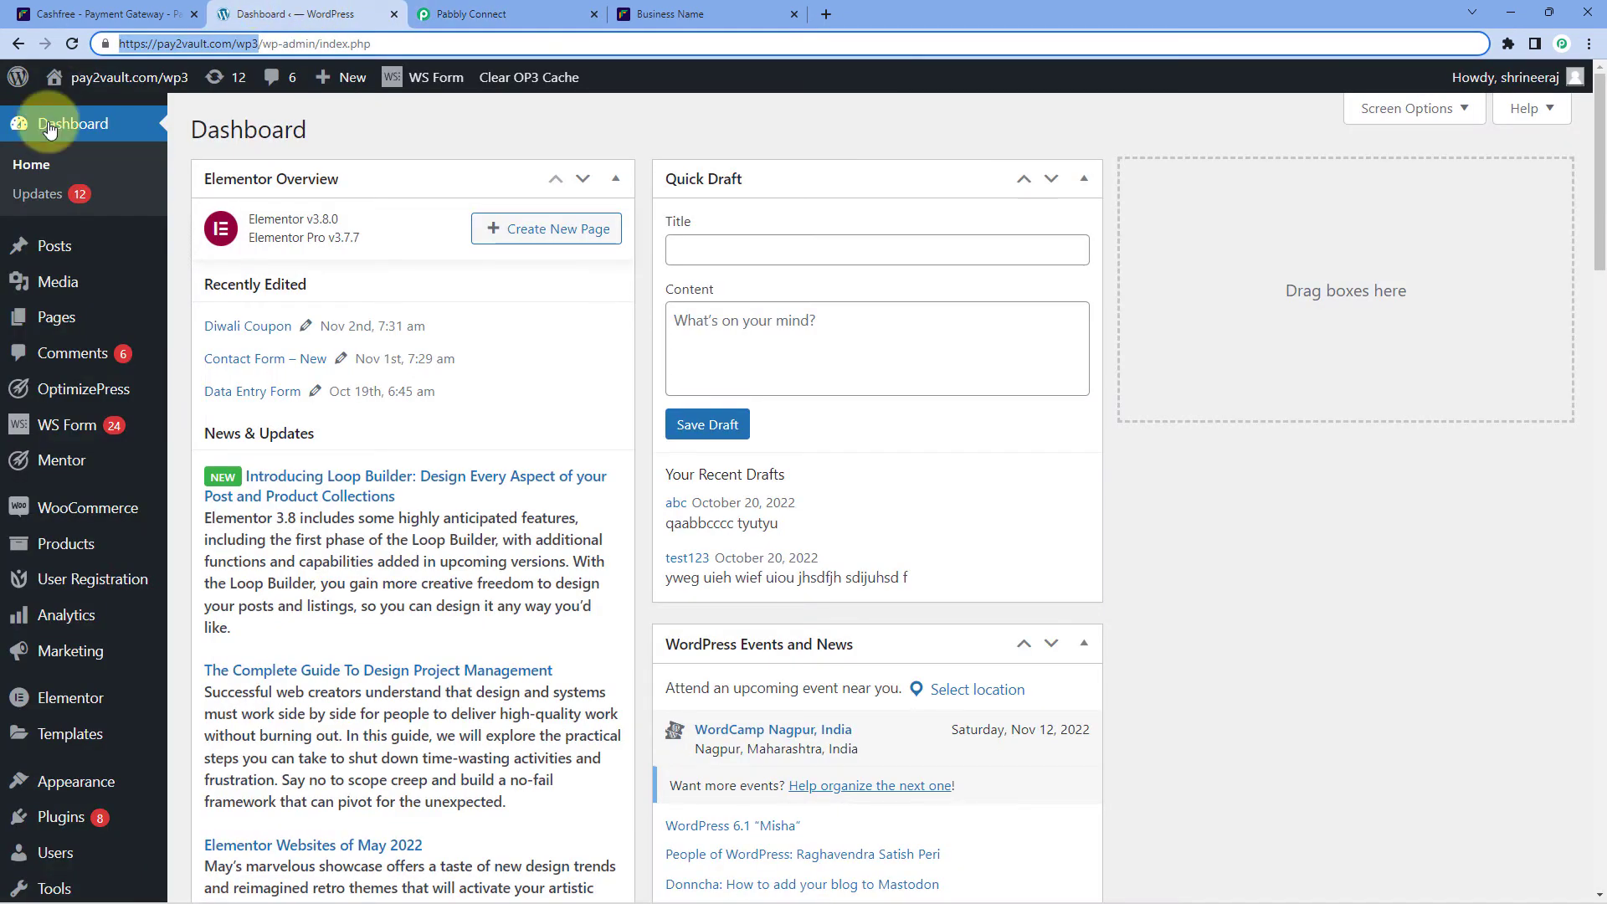
click(195, 144)
mouse_move(61, 313)
scroll(61, 317, down, 5)
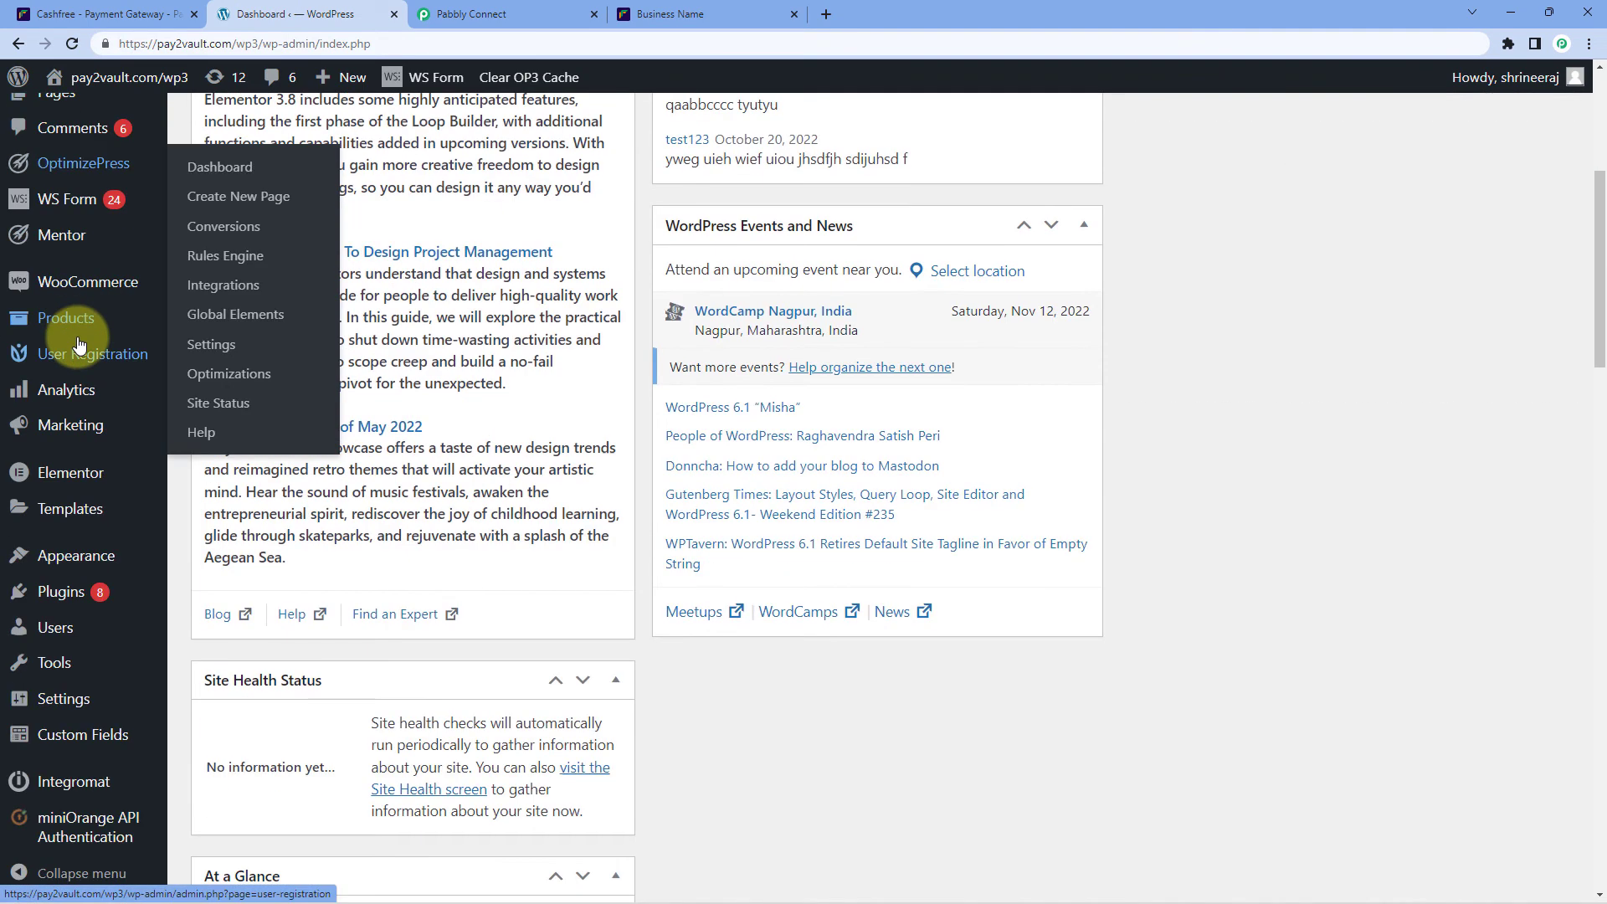
mouse_move(67, 638)
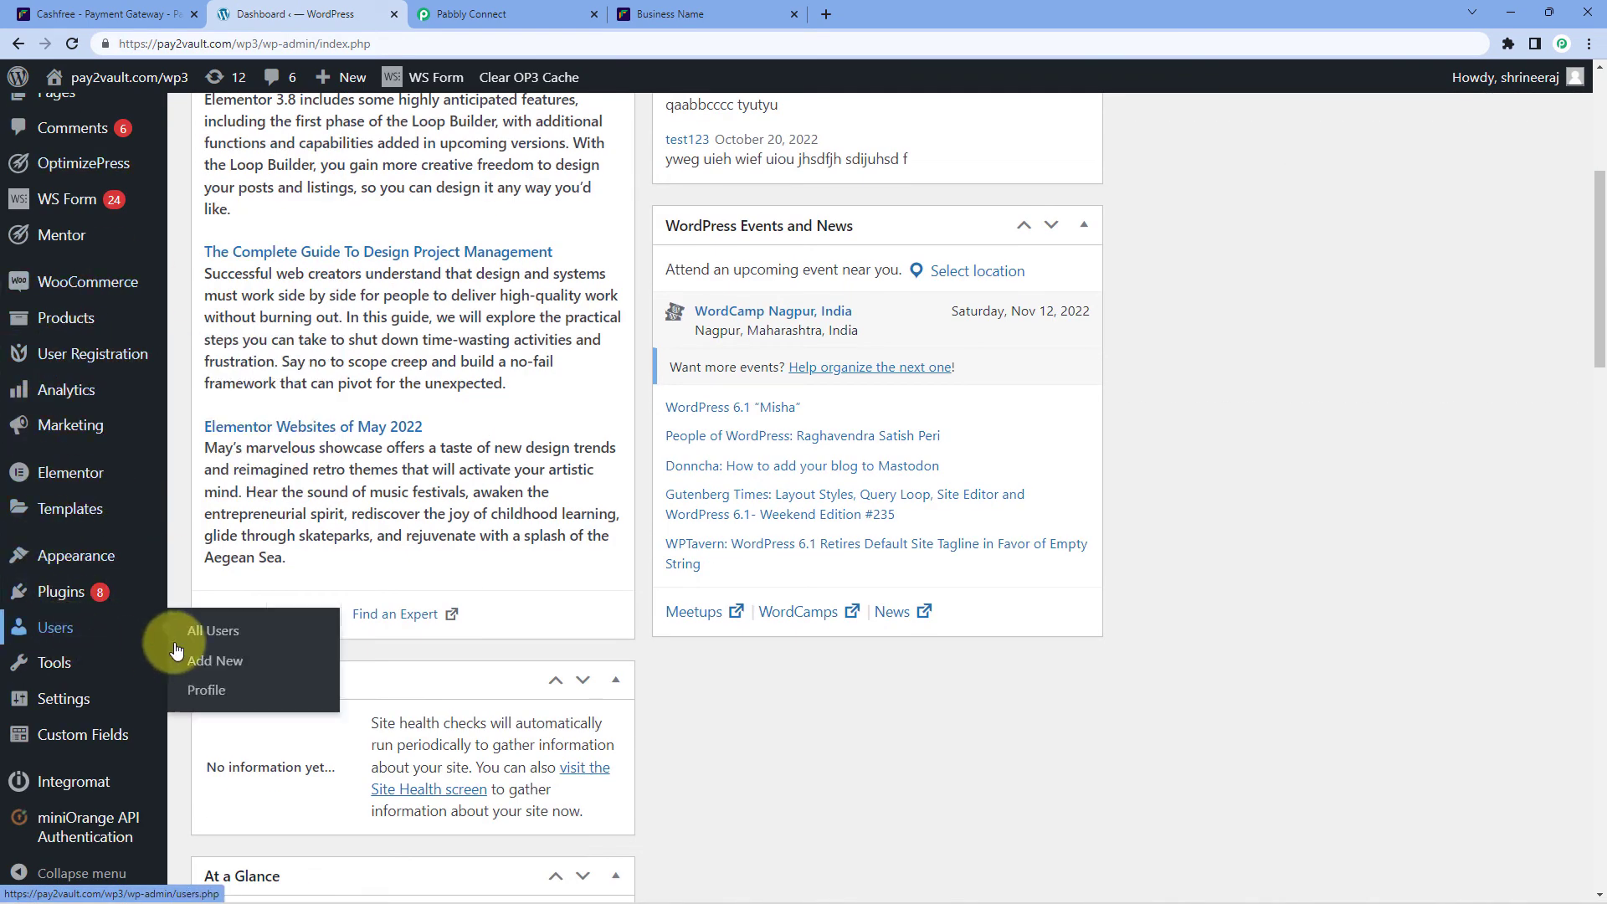
click(208, 632)
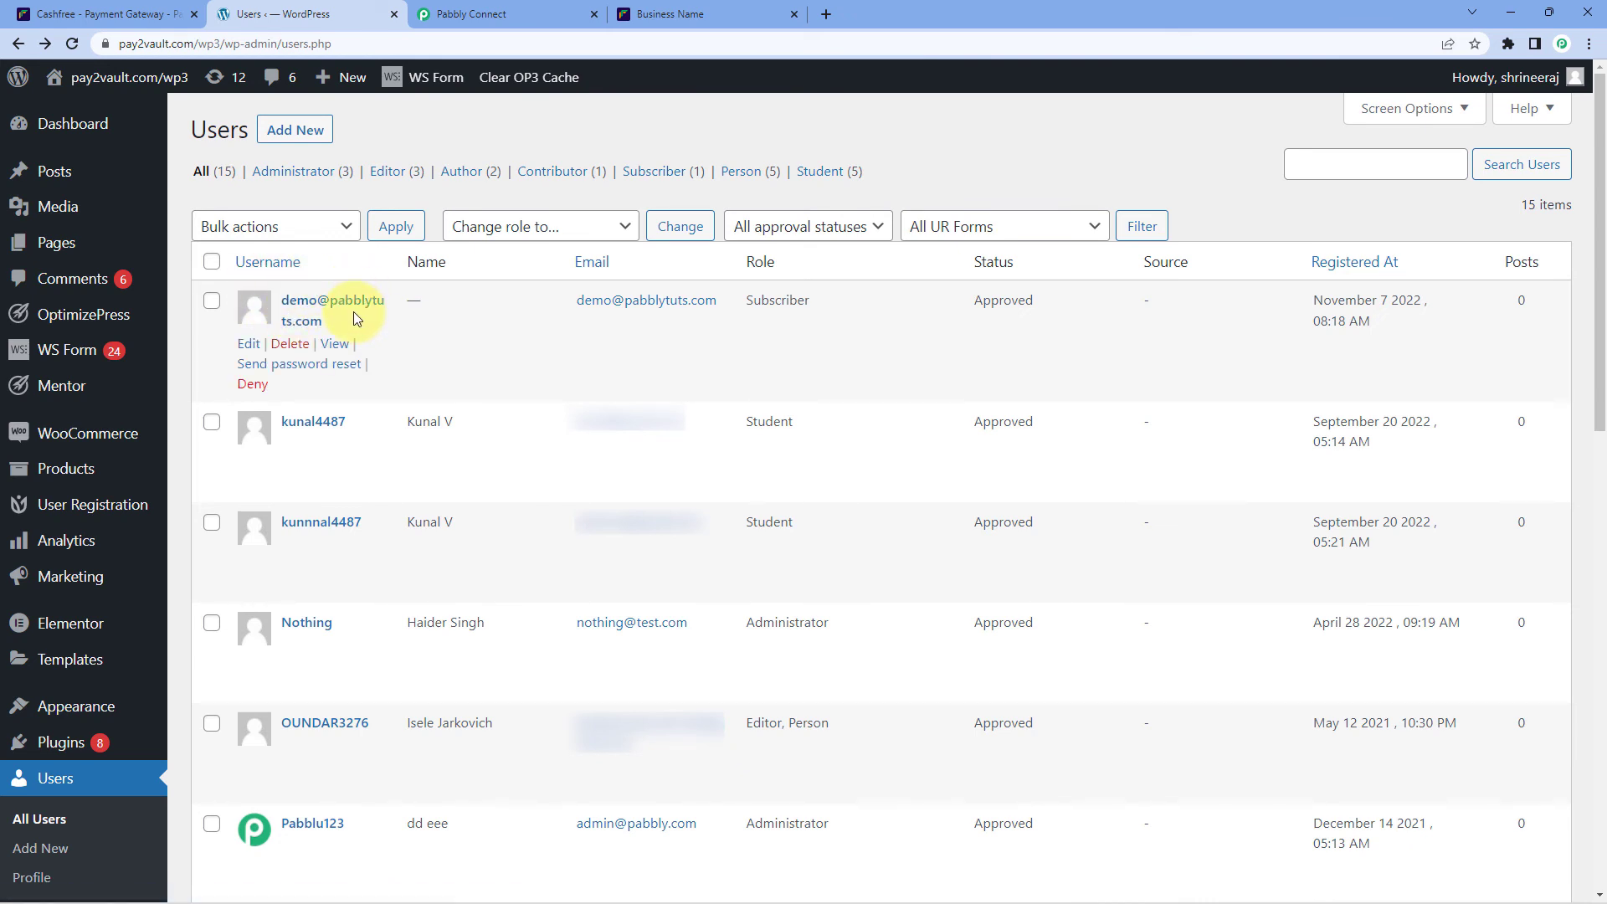
triple_click(309, 318)
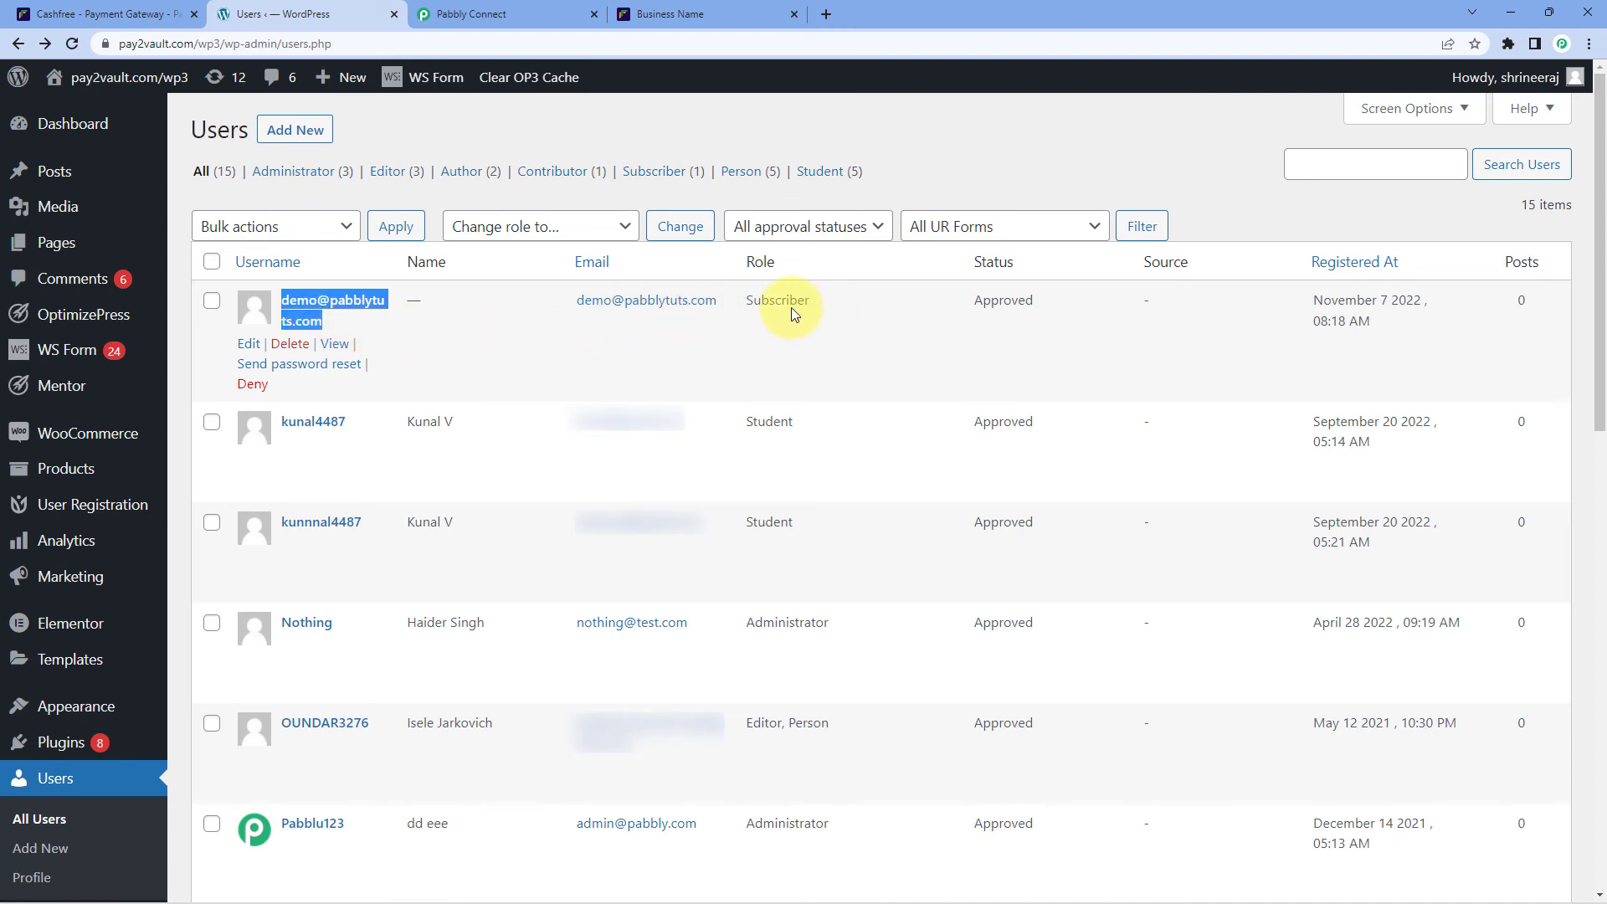
click(482, 14)
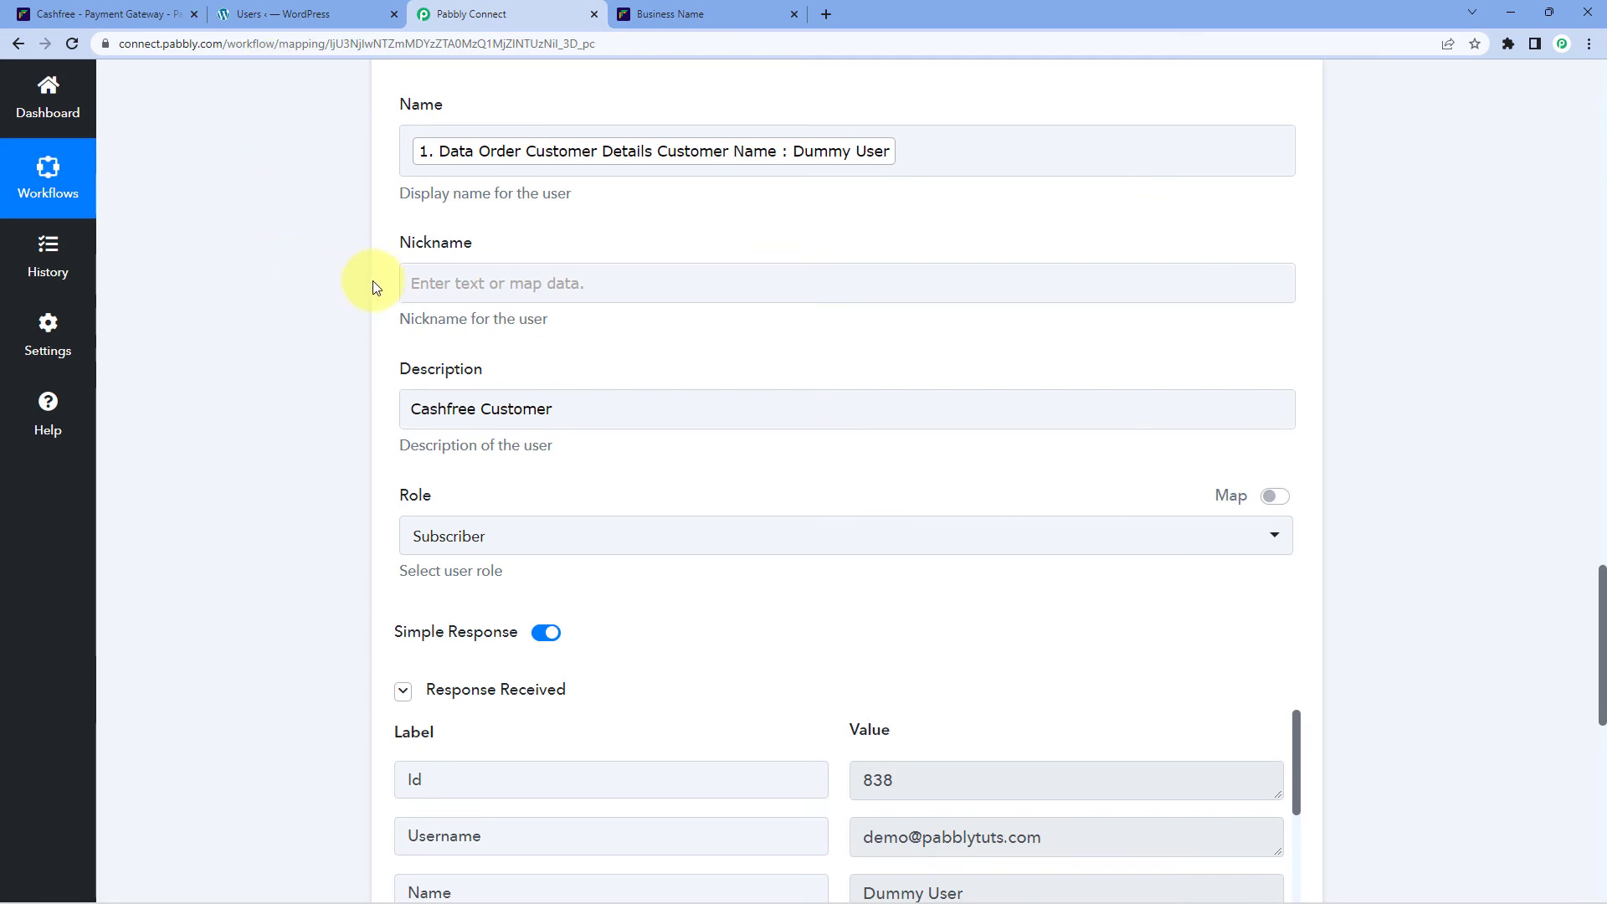
- Collapse the Cashfree Payment via Form trigger so it sits above the WordPress Create a User action
scroll(316, 287, up, 15)
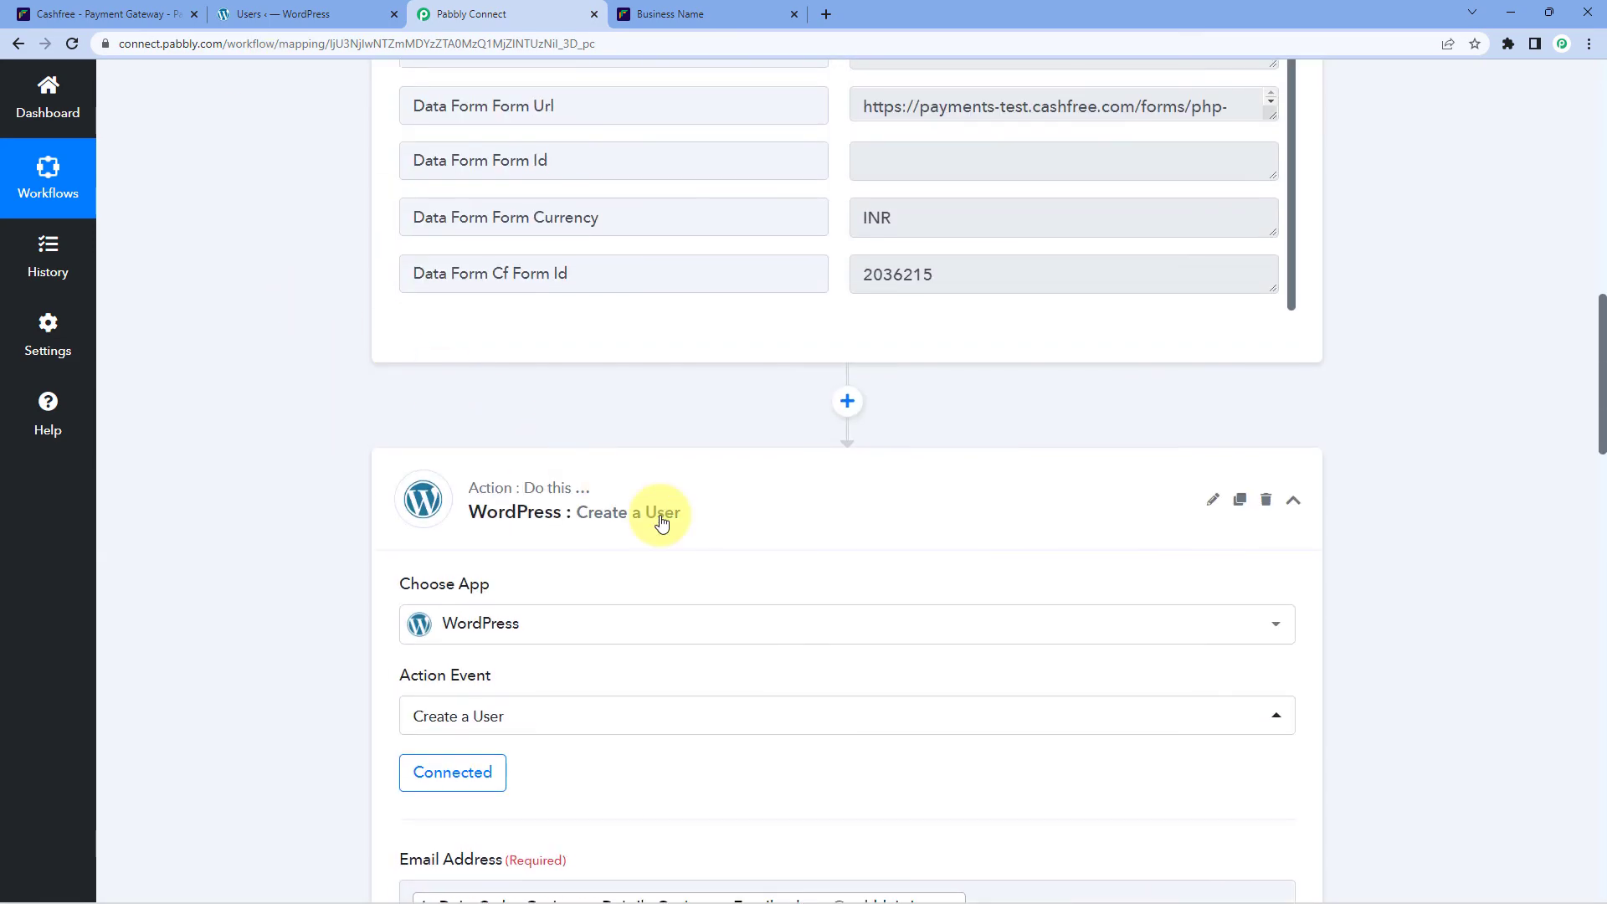
scroll(193, 431, up, 15)
click(678, 398)
scroll(290, 340, down, 1)
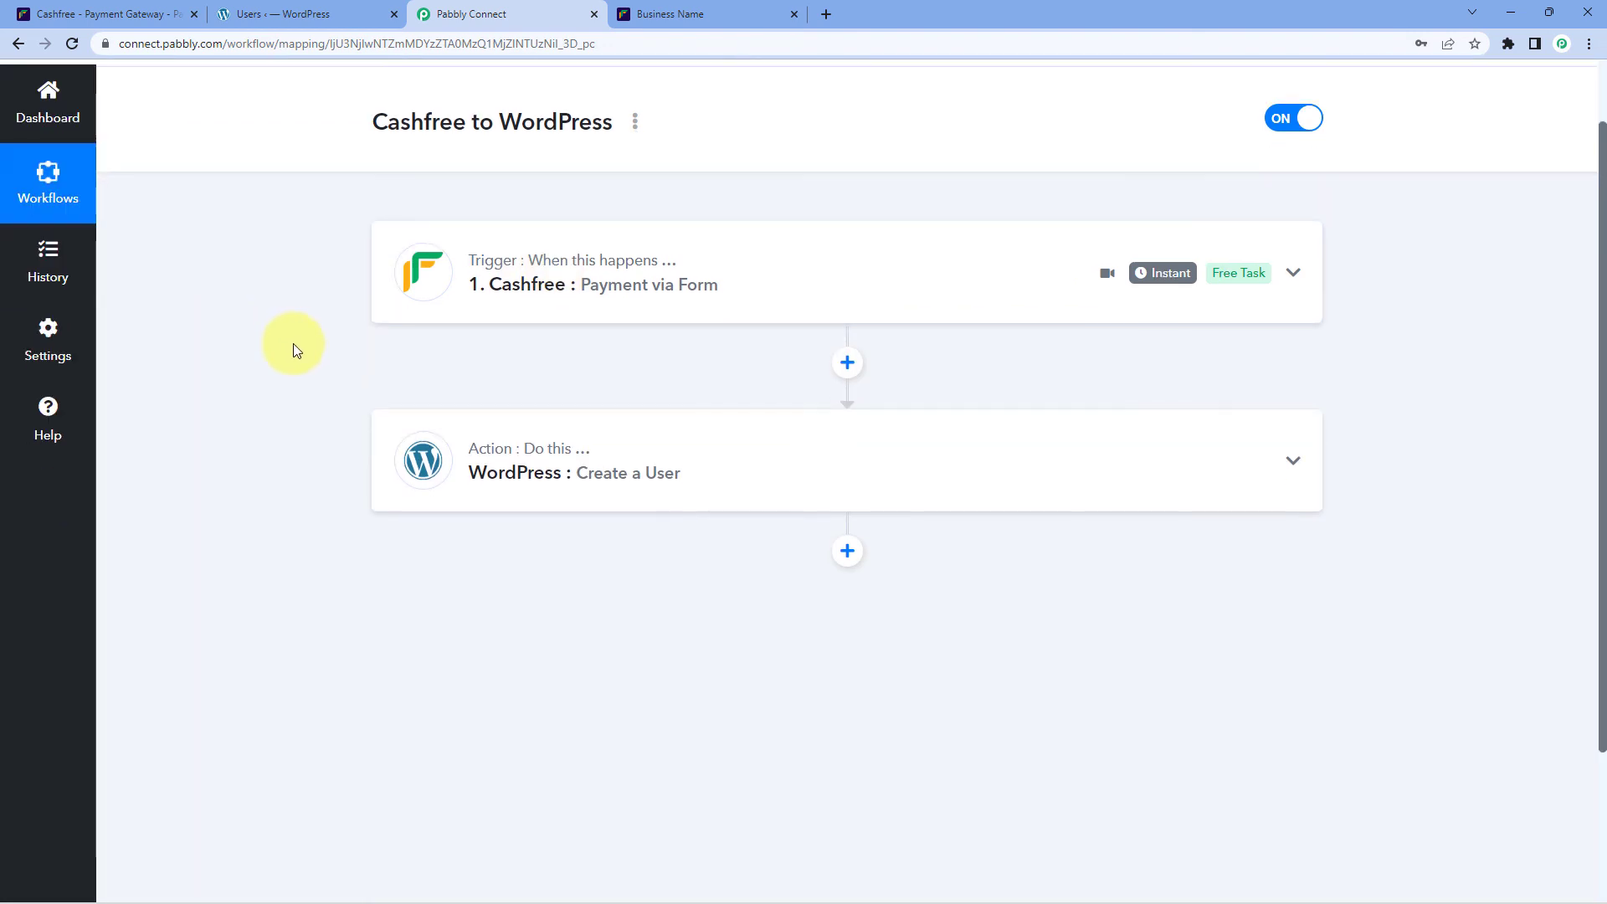
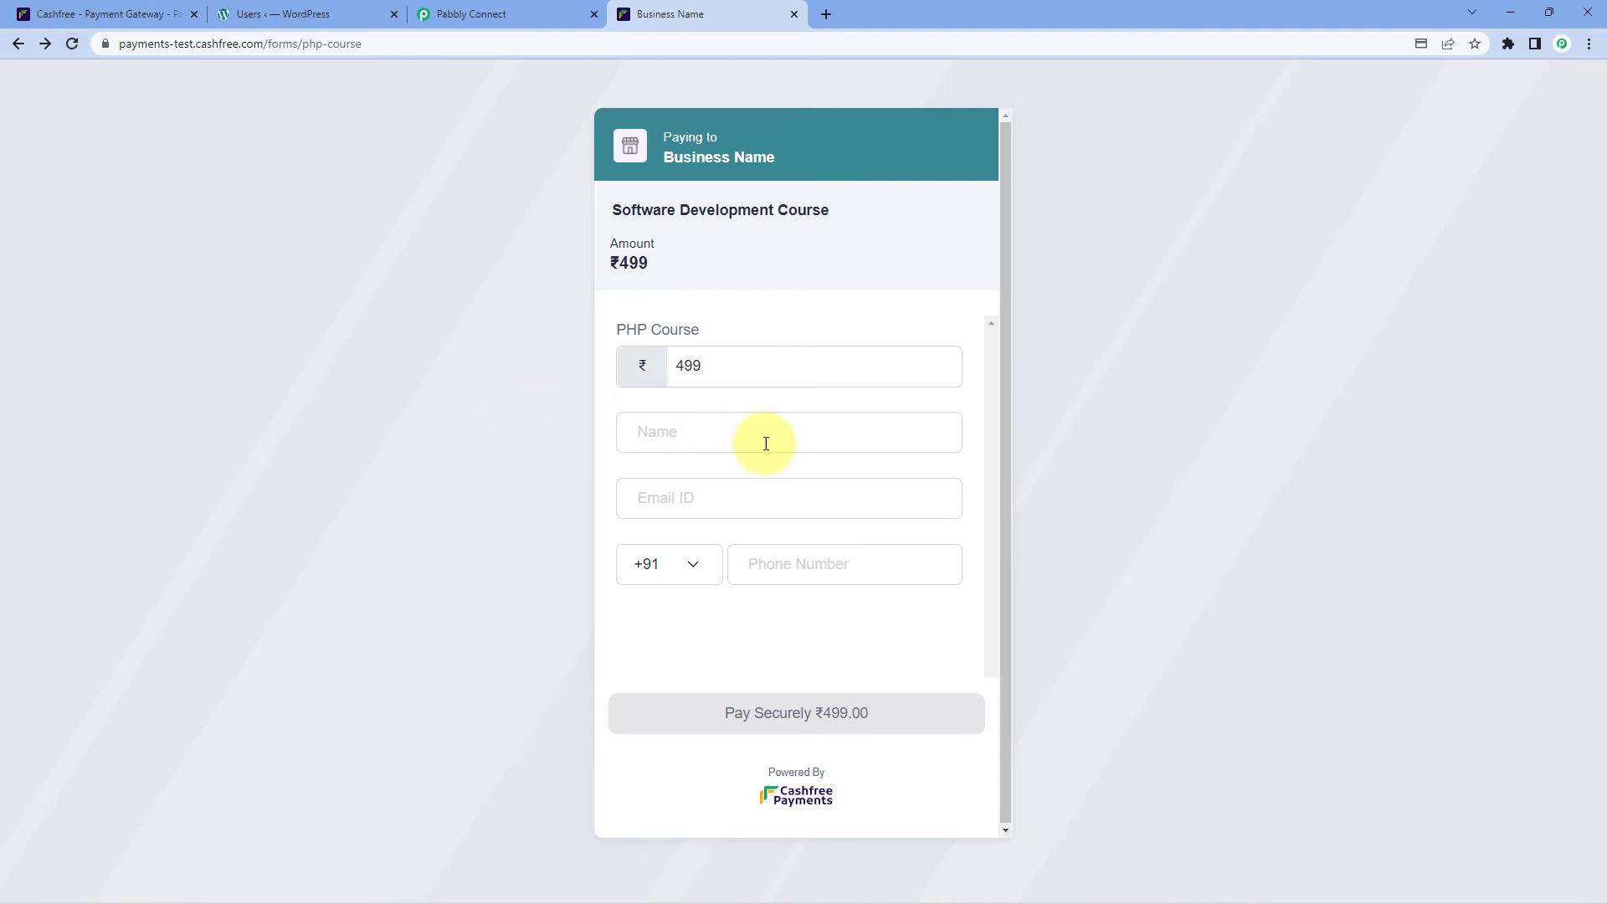
- Enter the test payer's name, e-mail and phone number on the PHP Course form and proceed to the ₹499.00 payment
click(763, 434)
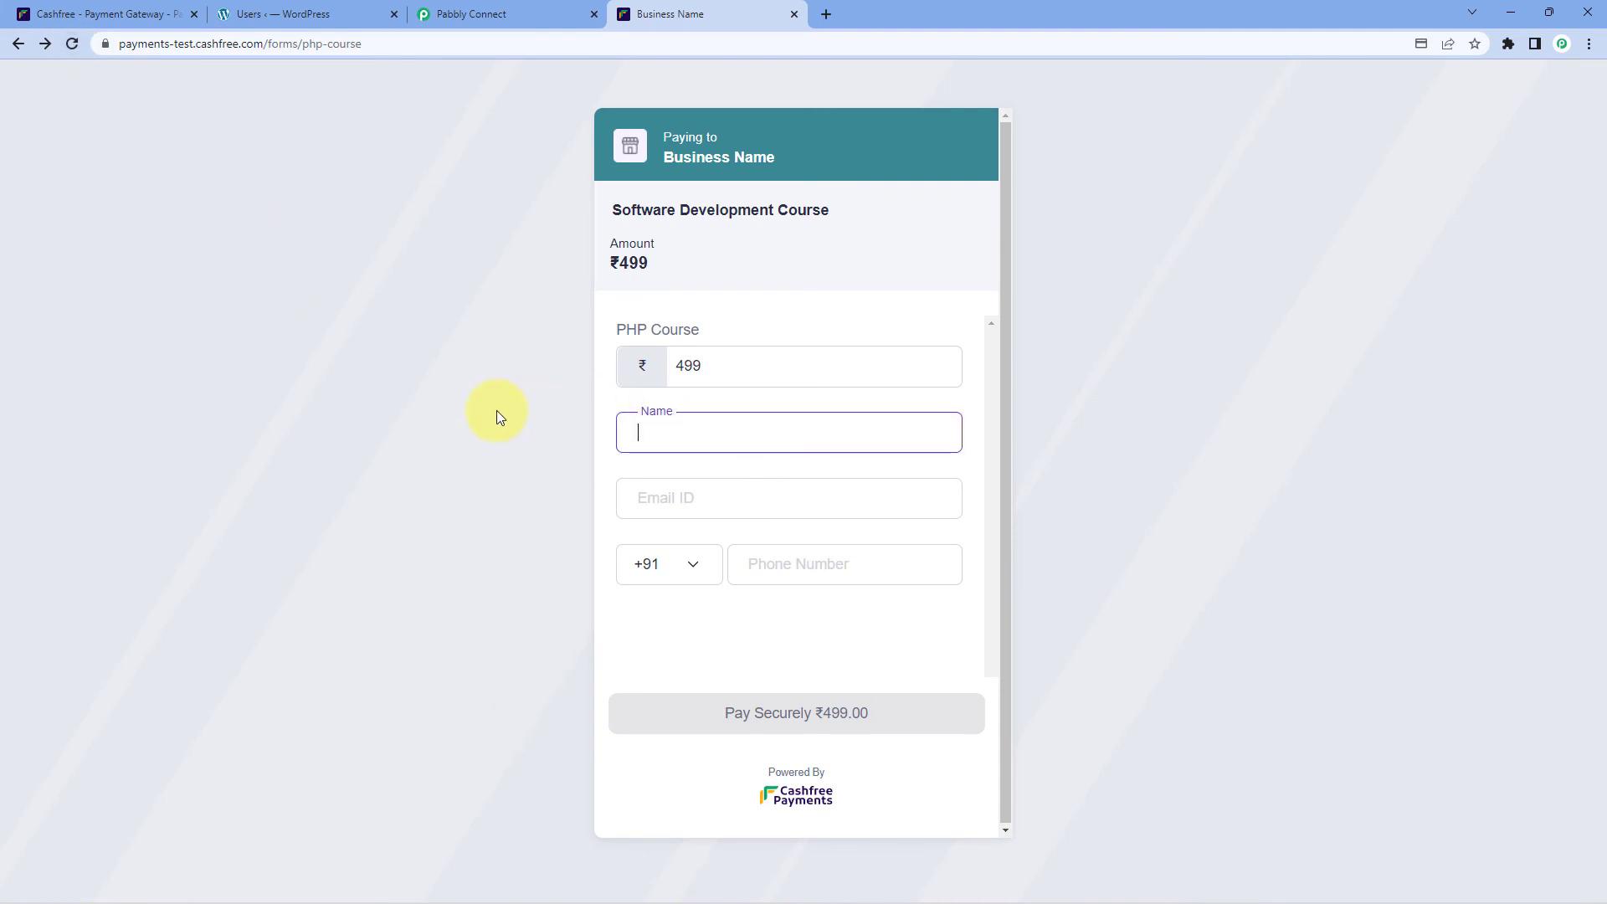
text(Test pabbly)
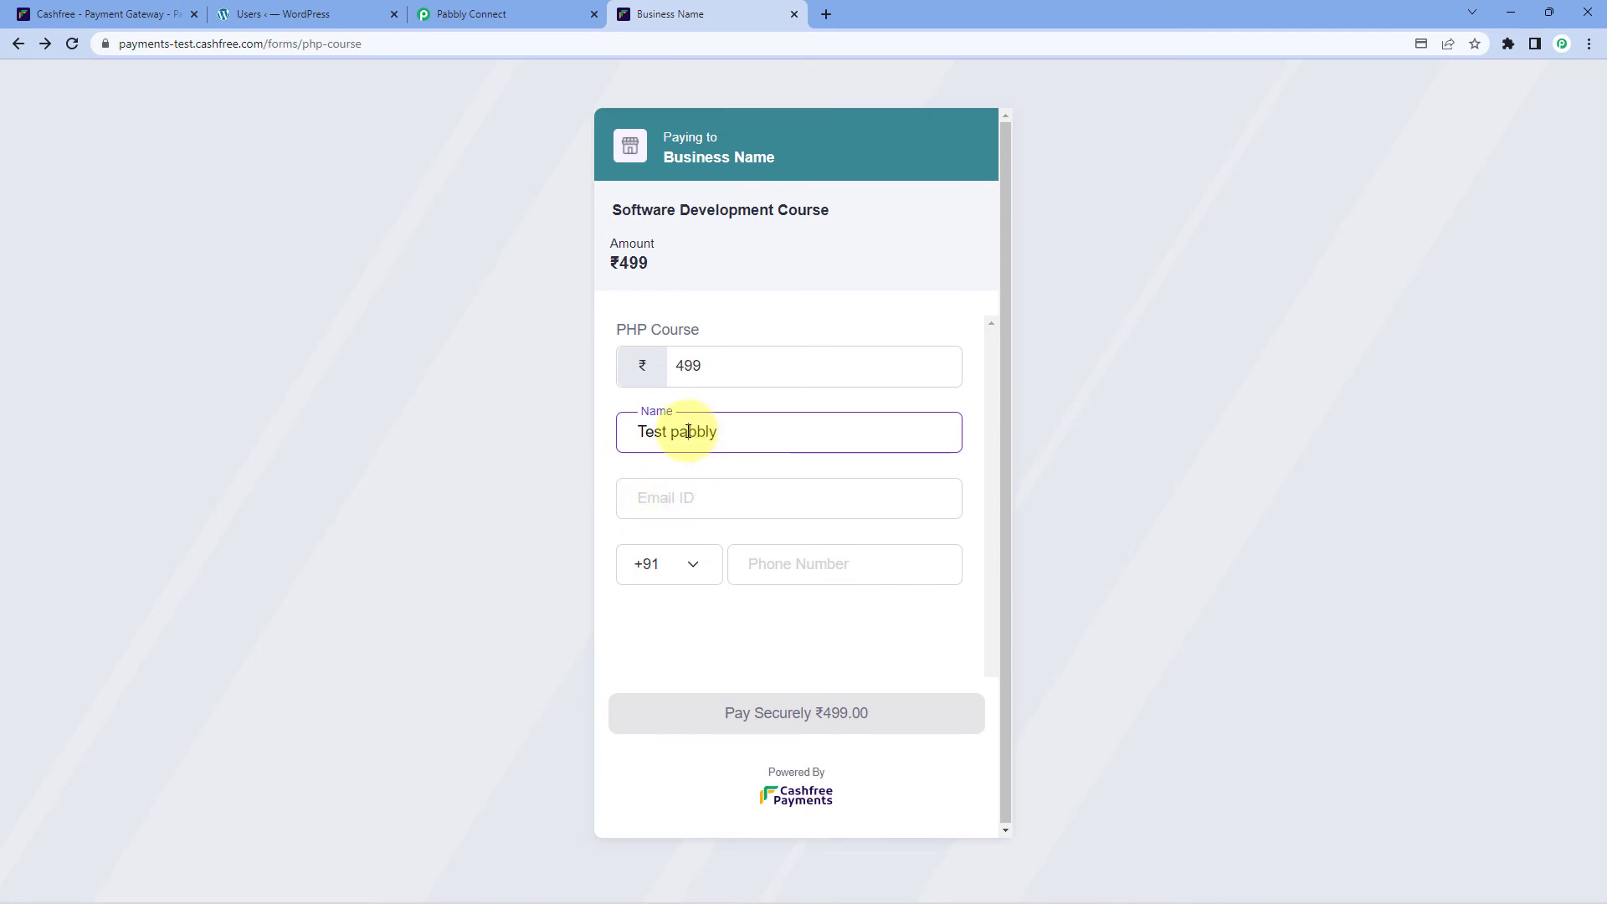
double_click(687, 431)
text(Pabbly)
key(Tab)
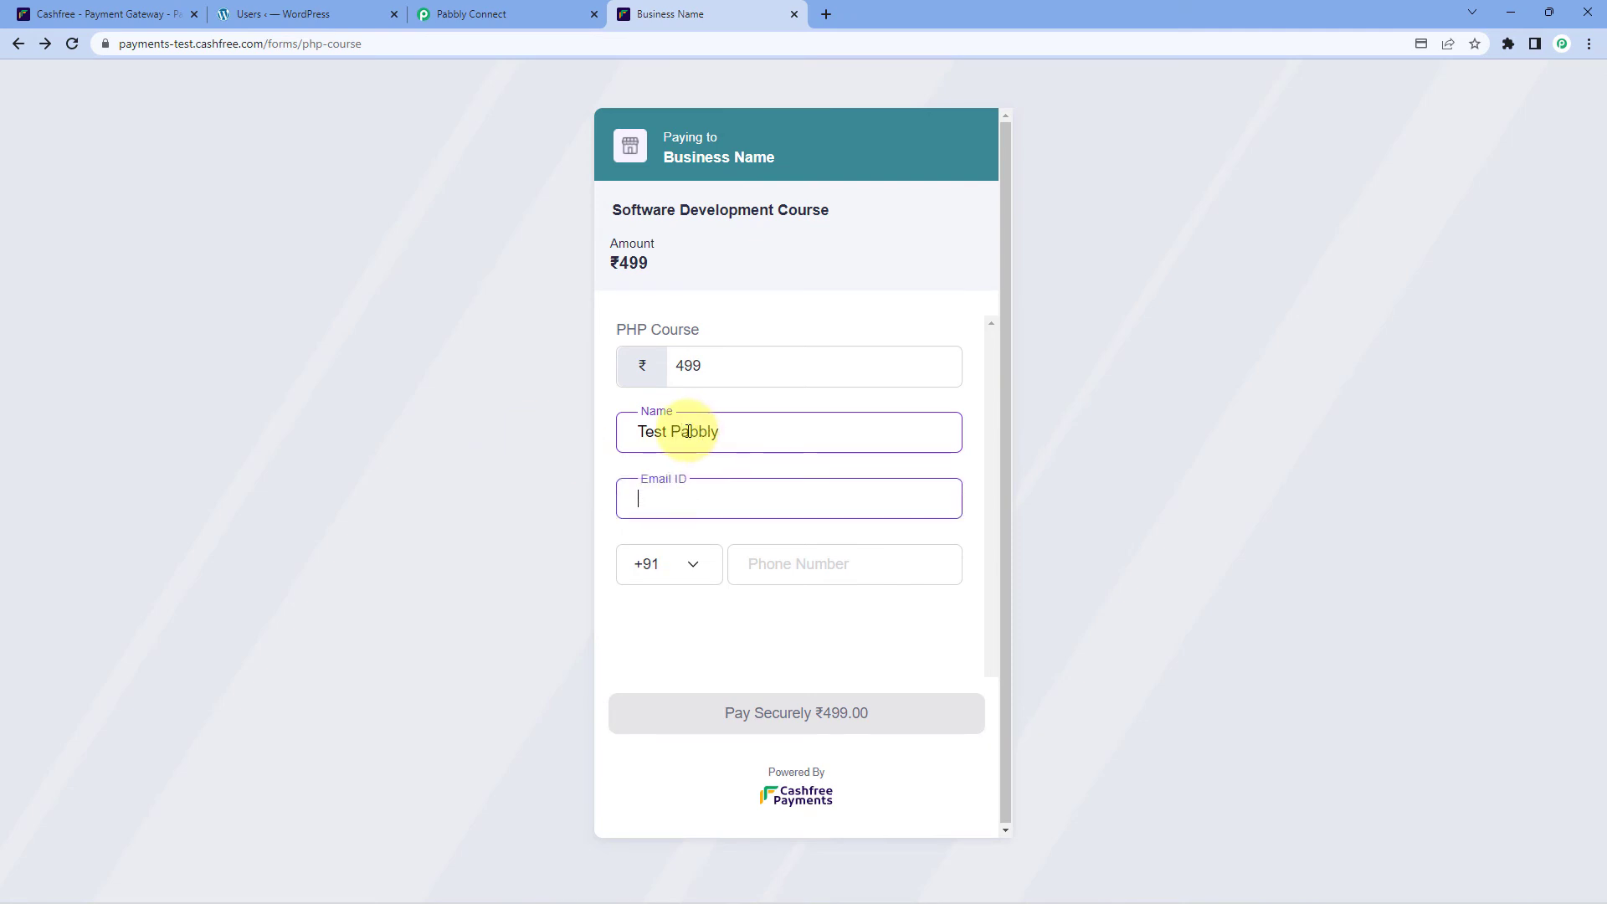
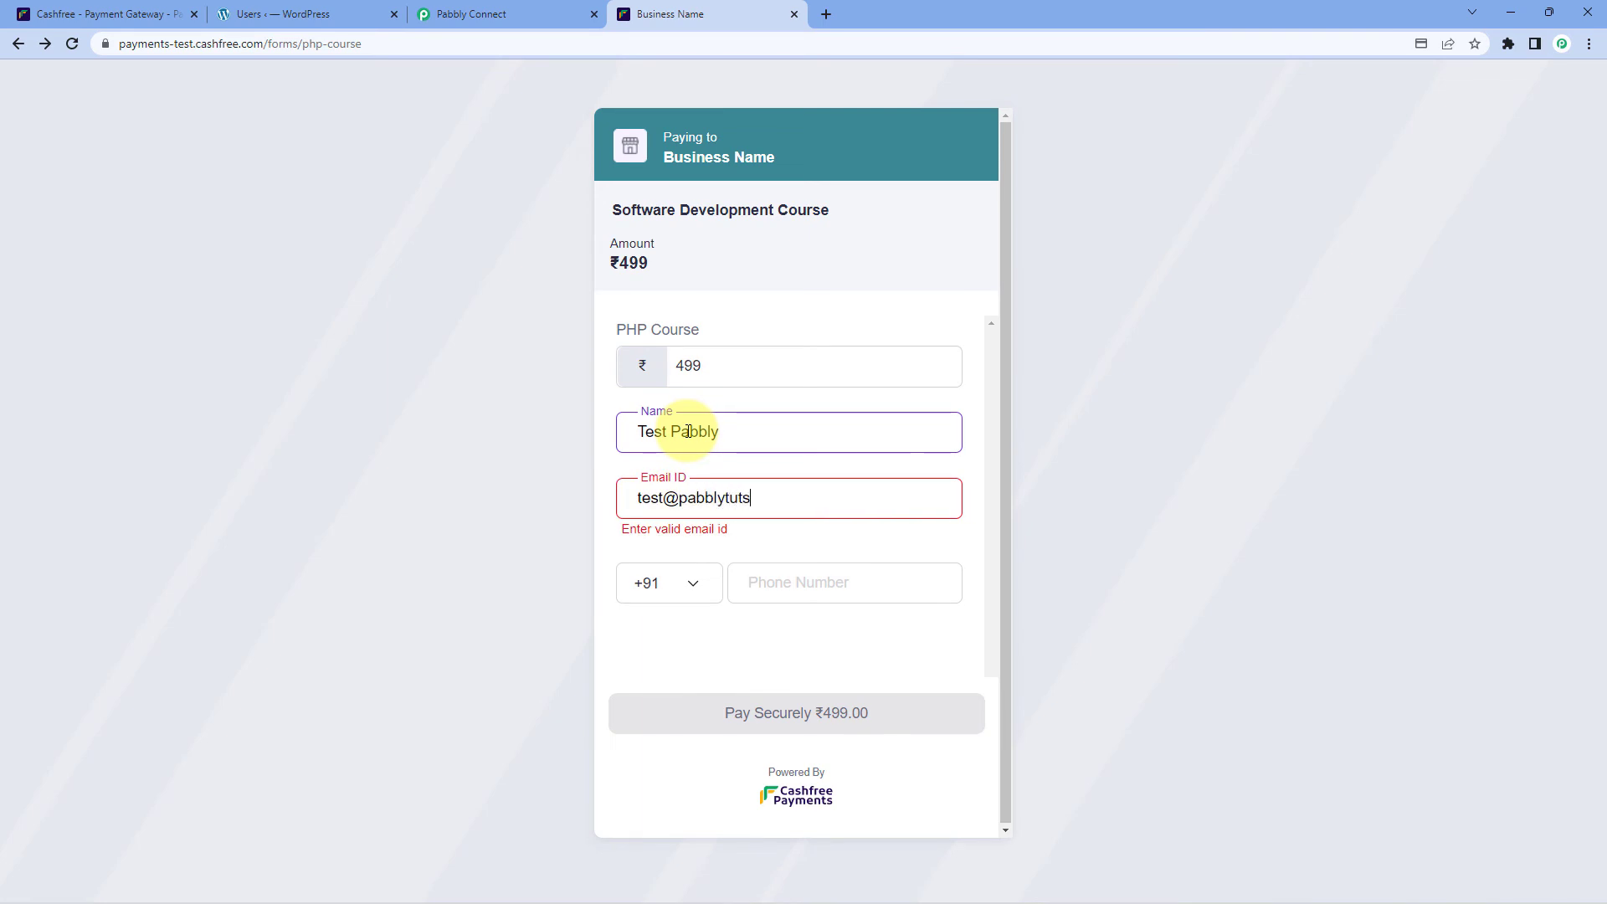
key(Tab)
key(Tab)
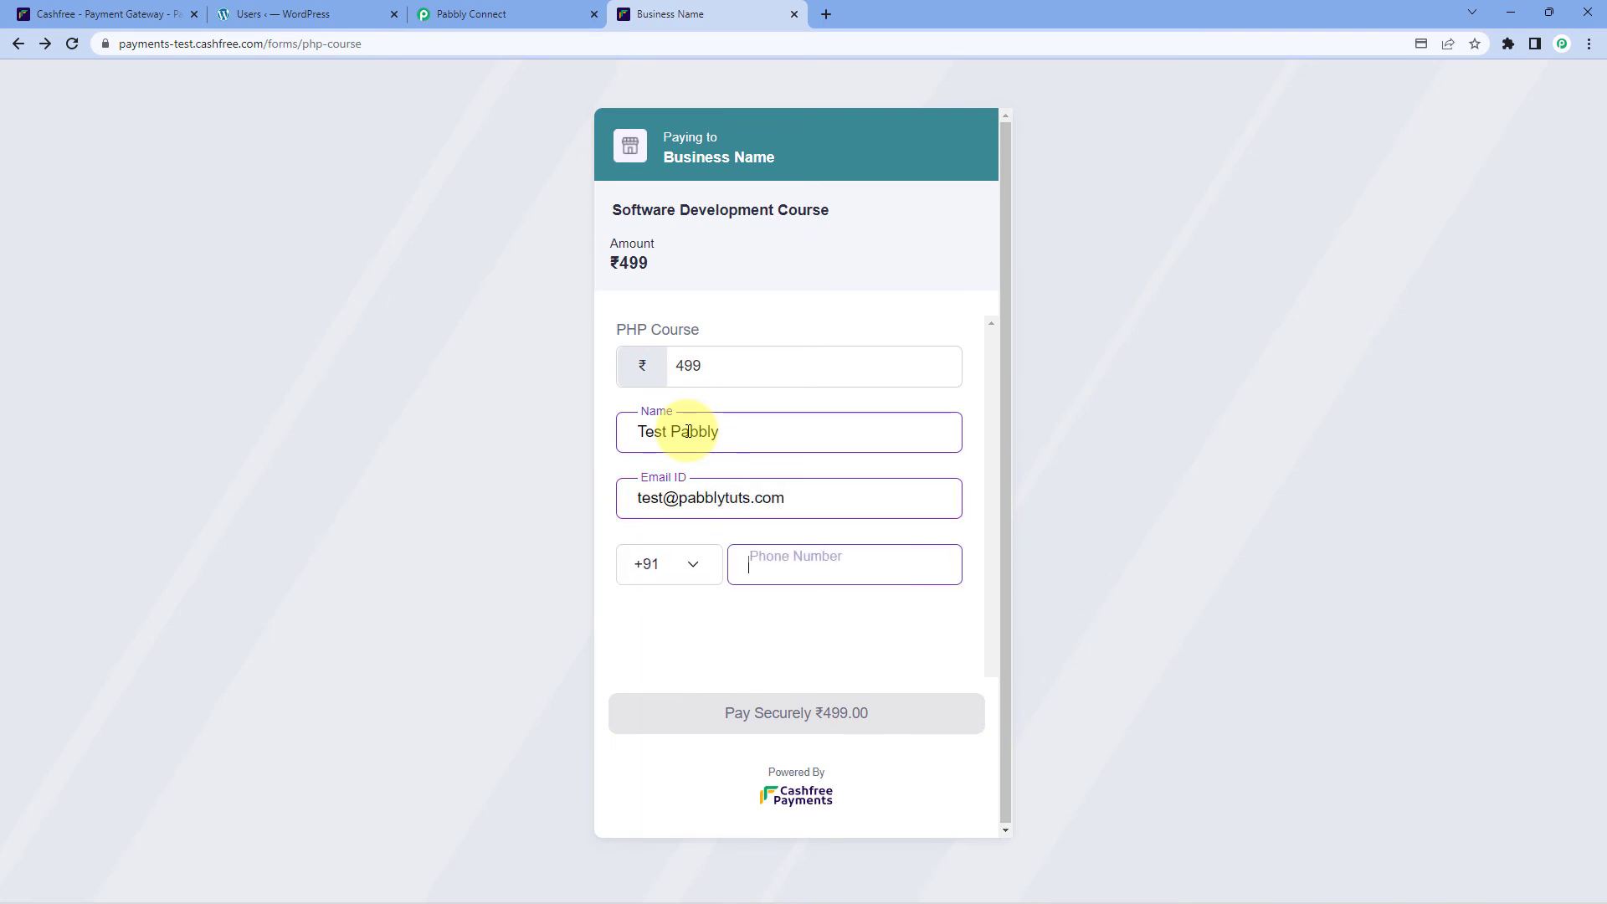
text(98)
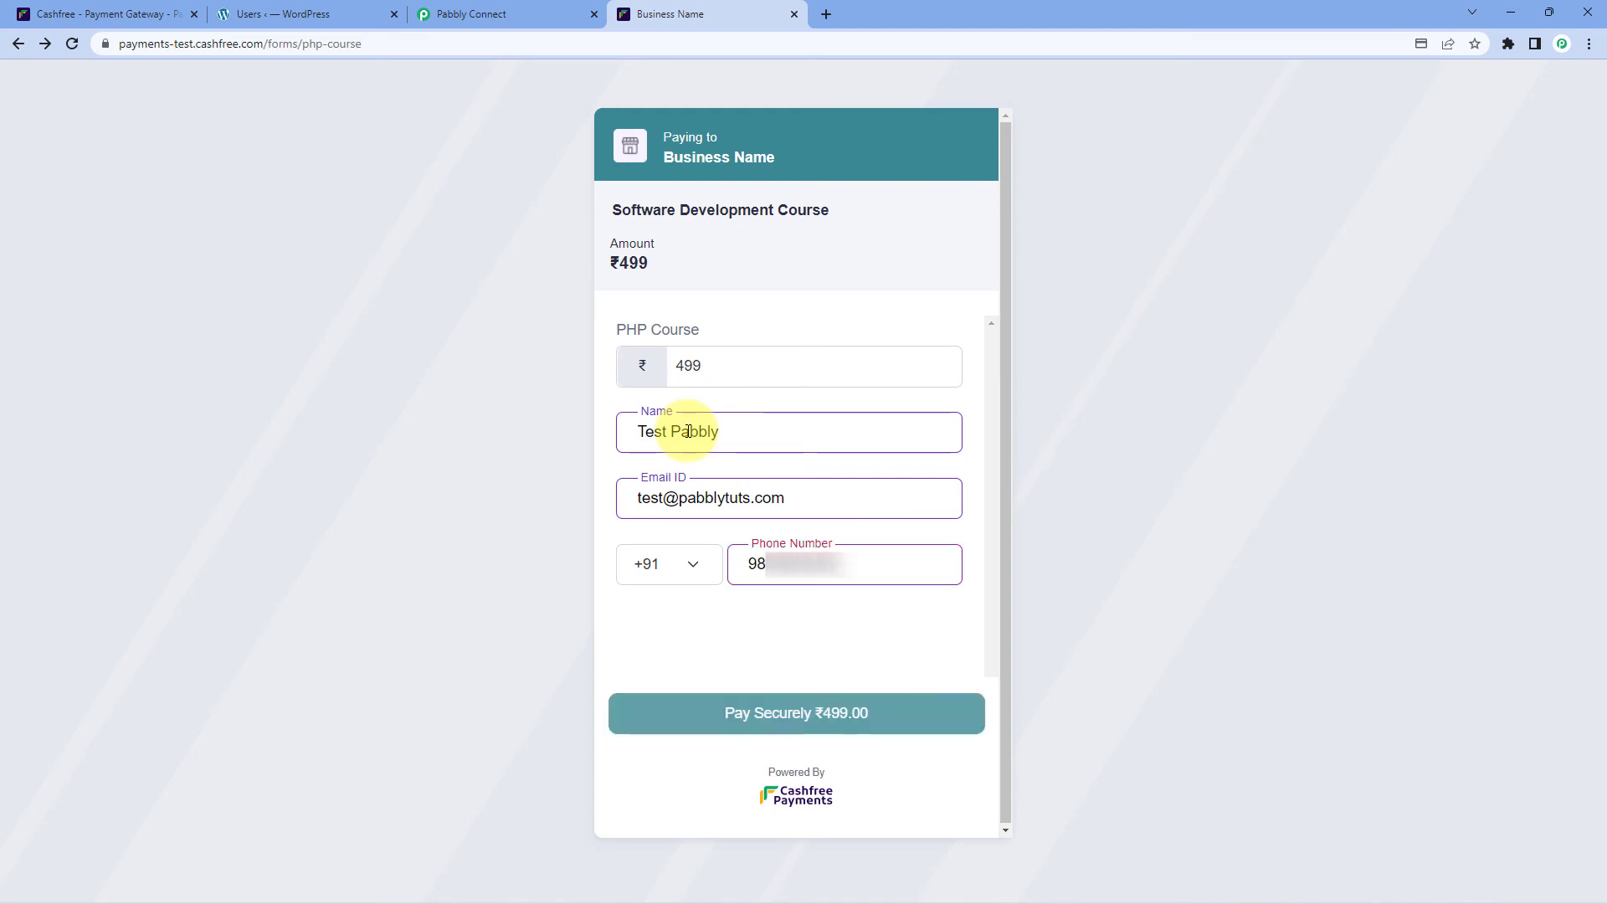
click(800, 718)
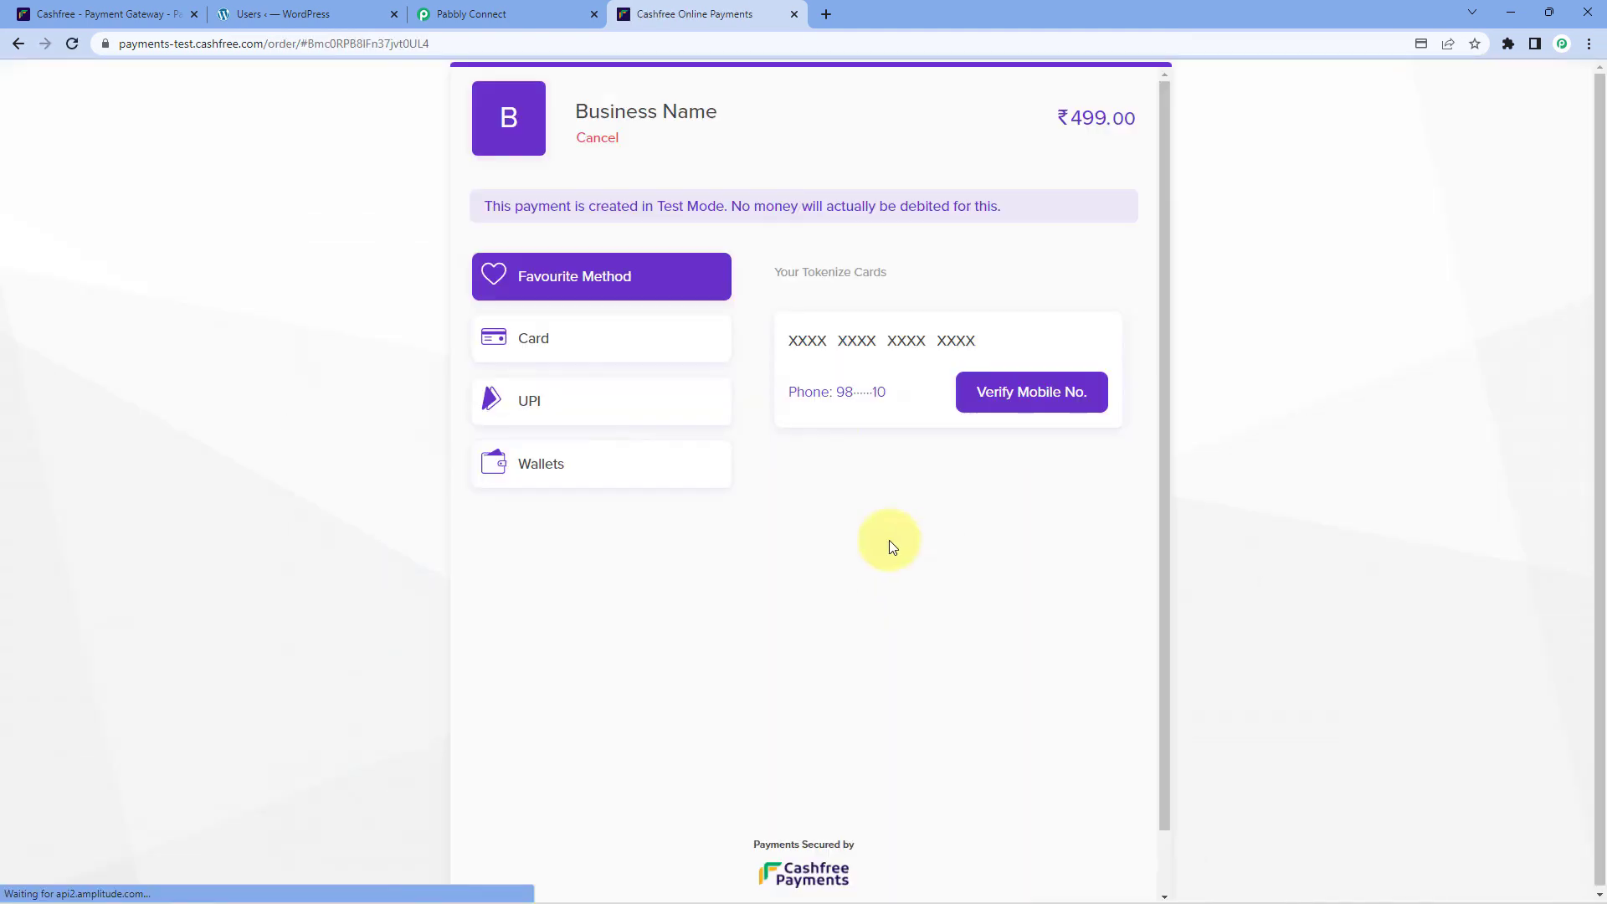
- Pay the ₹499.00 with the VISA test card, entering OTP 111000 and simulating success
click(578, 343)
click(1303, 730)
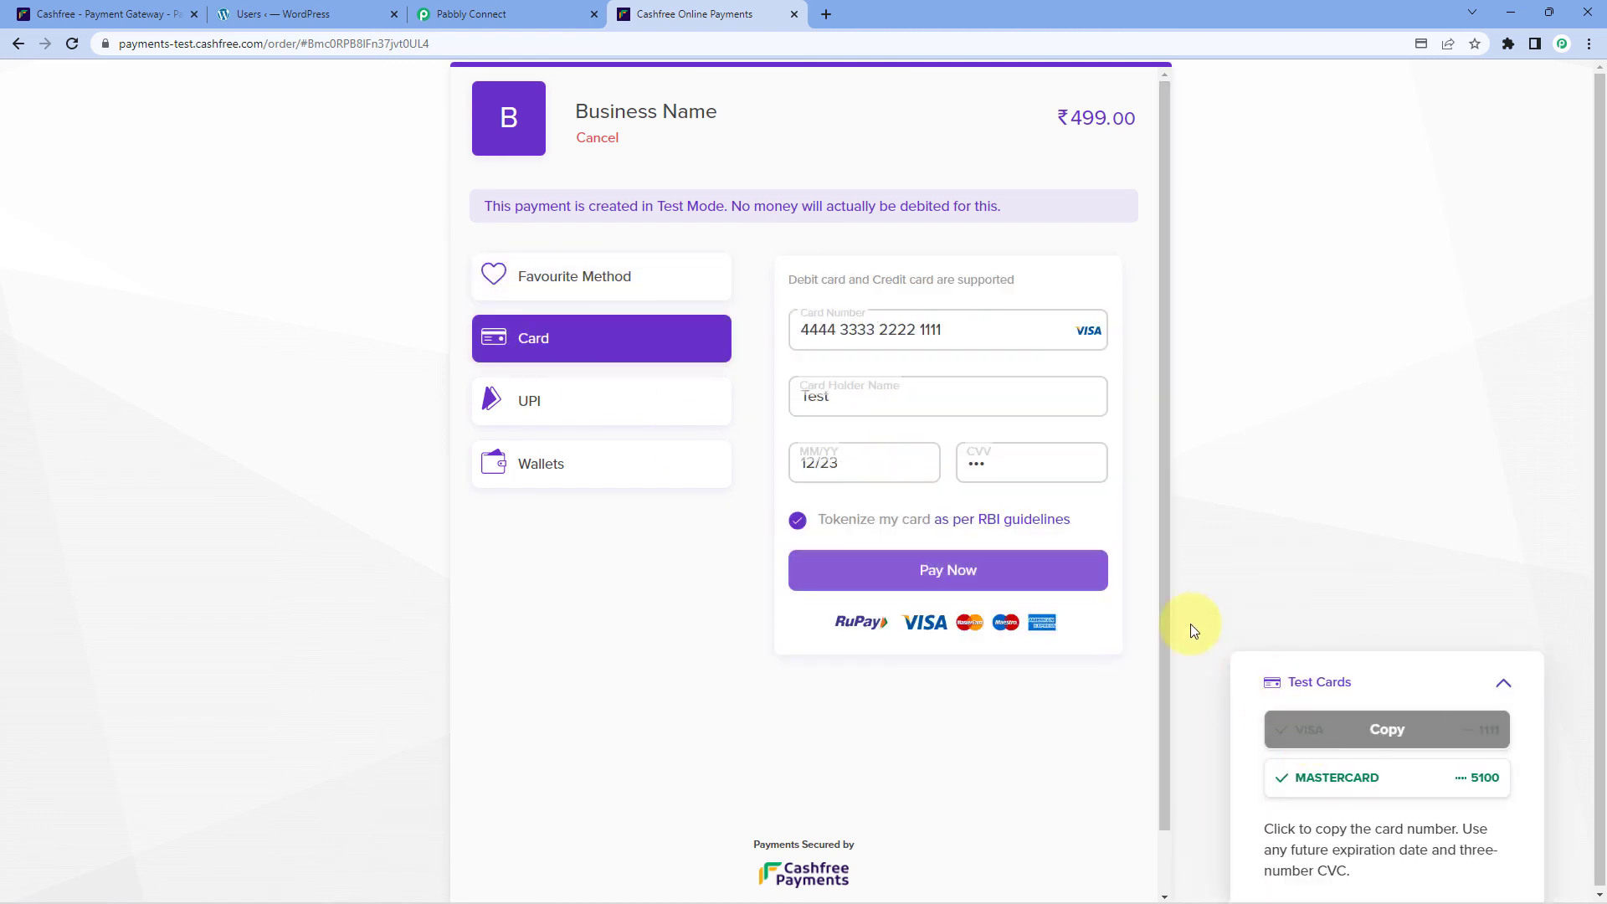
click(914, 569)
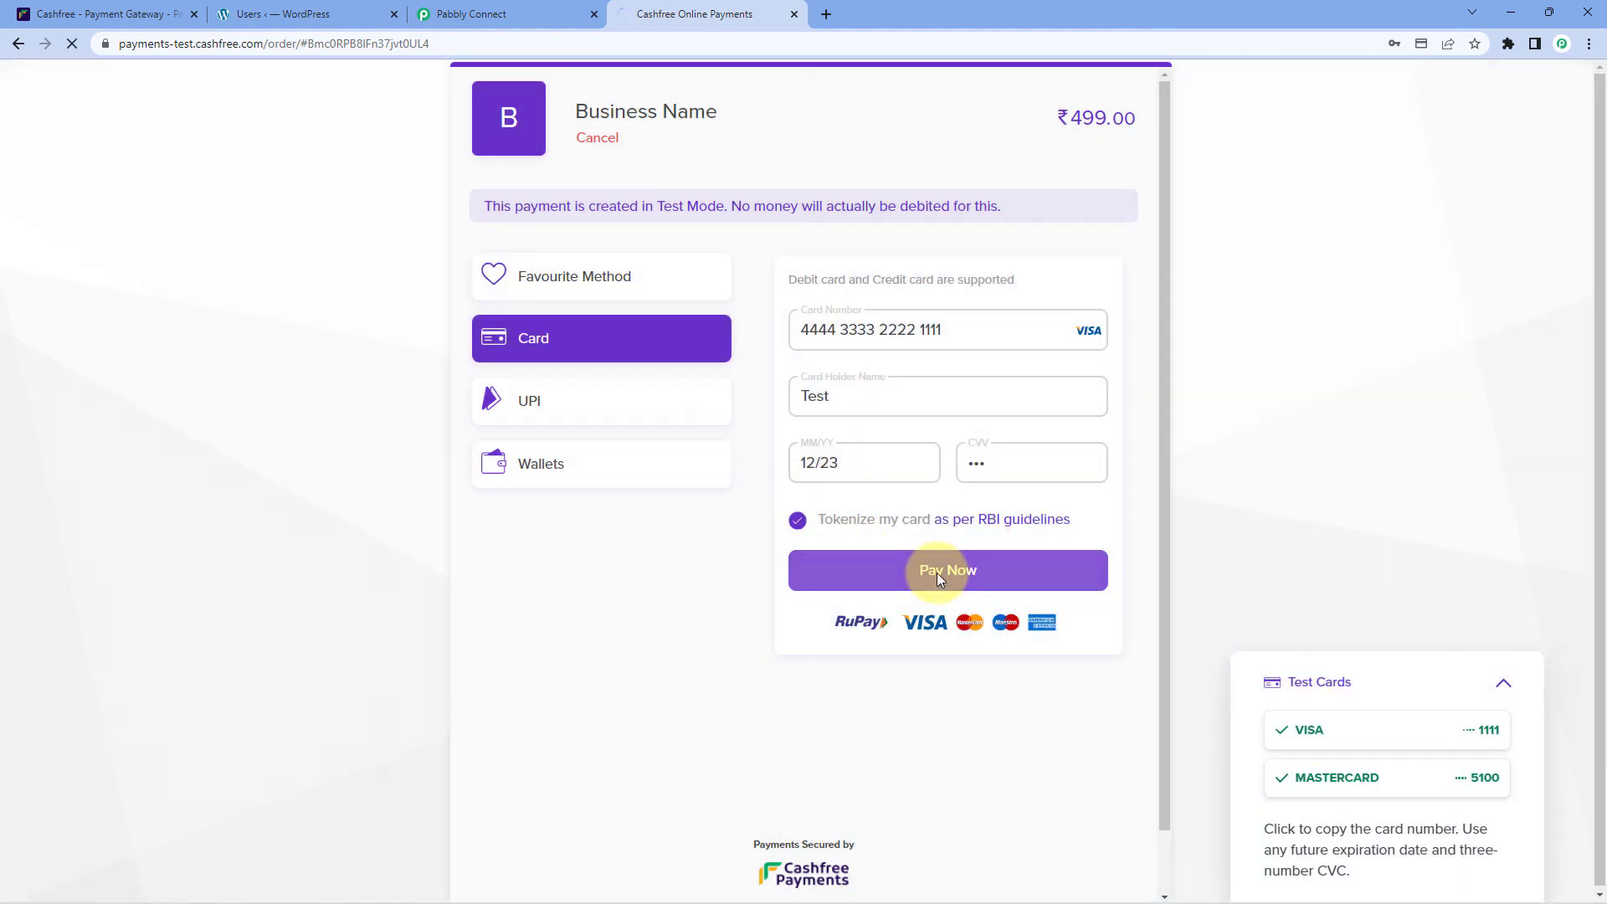
click(1032, 763)
text(111)
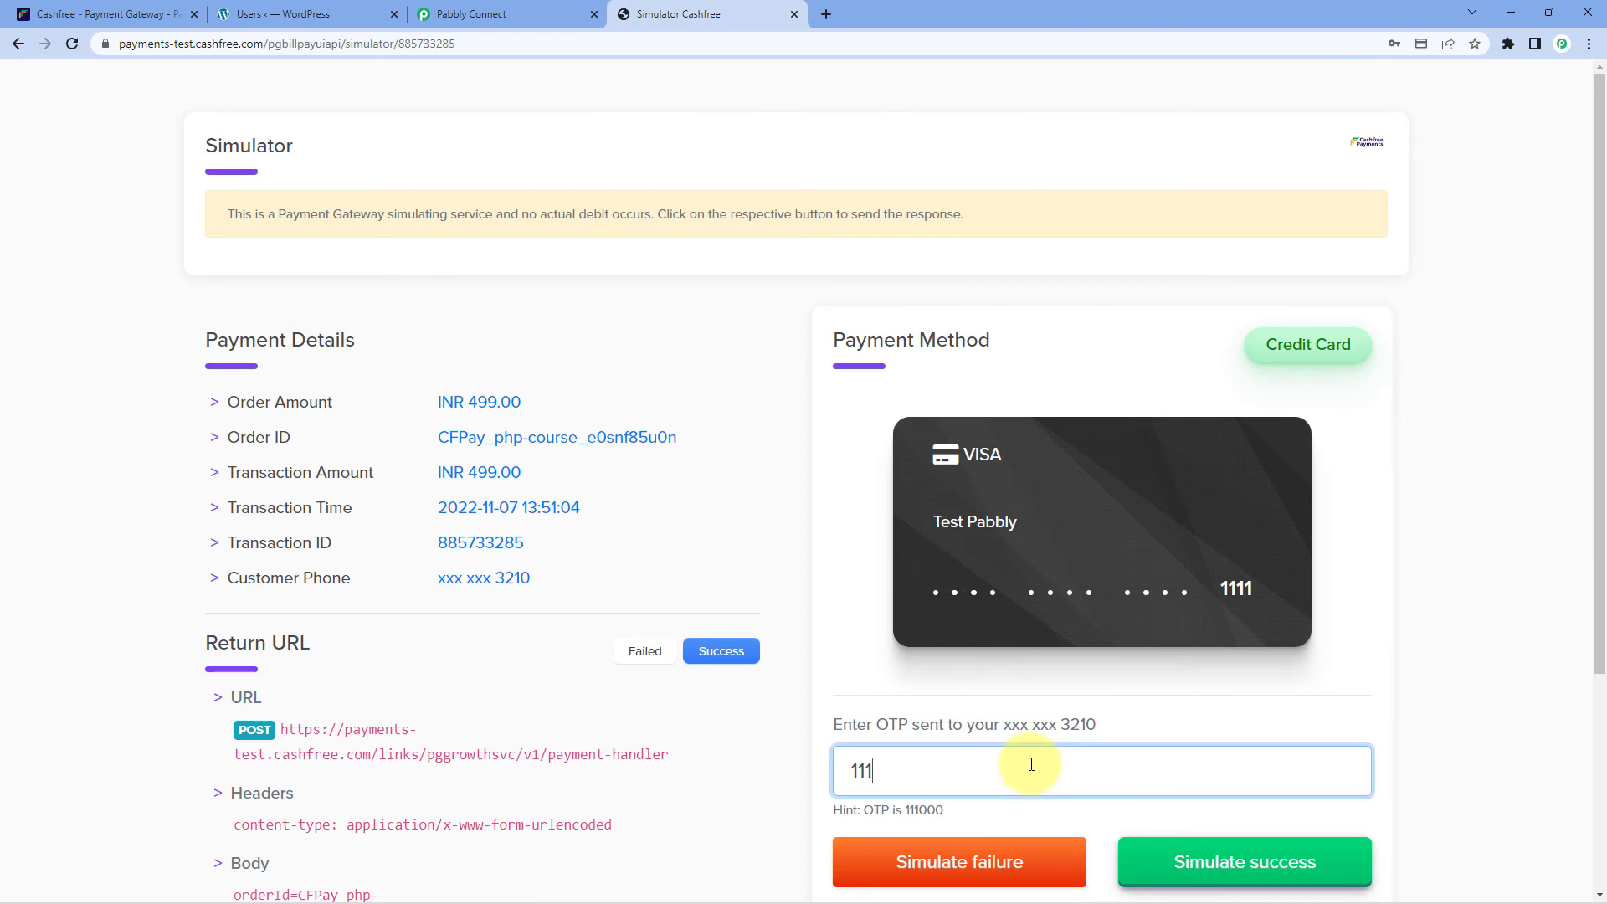
text(000)
click(1154, 861)
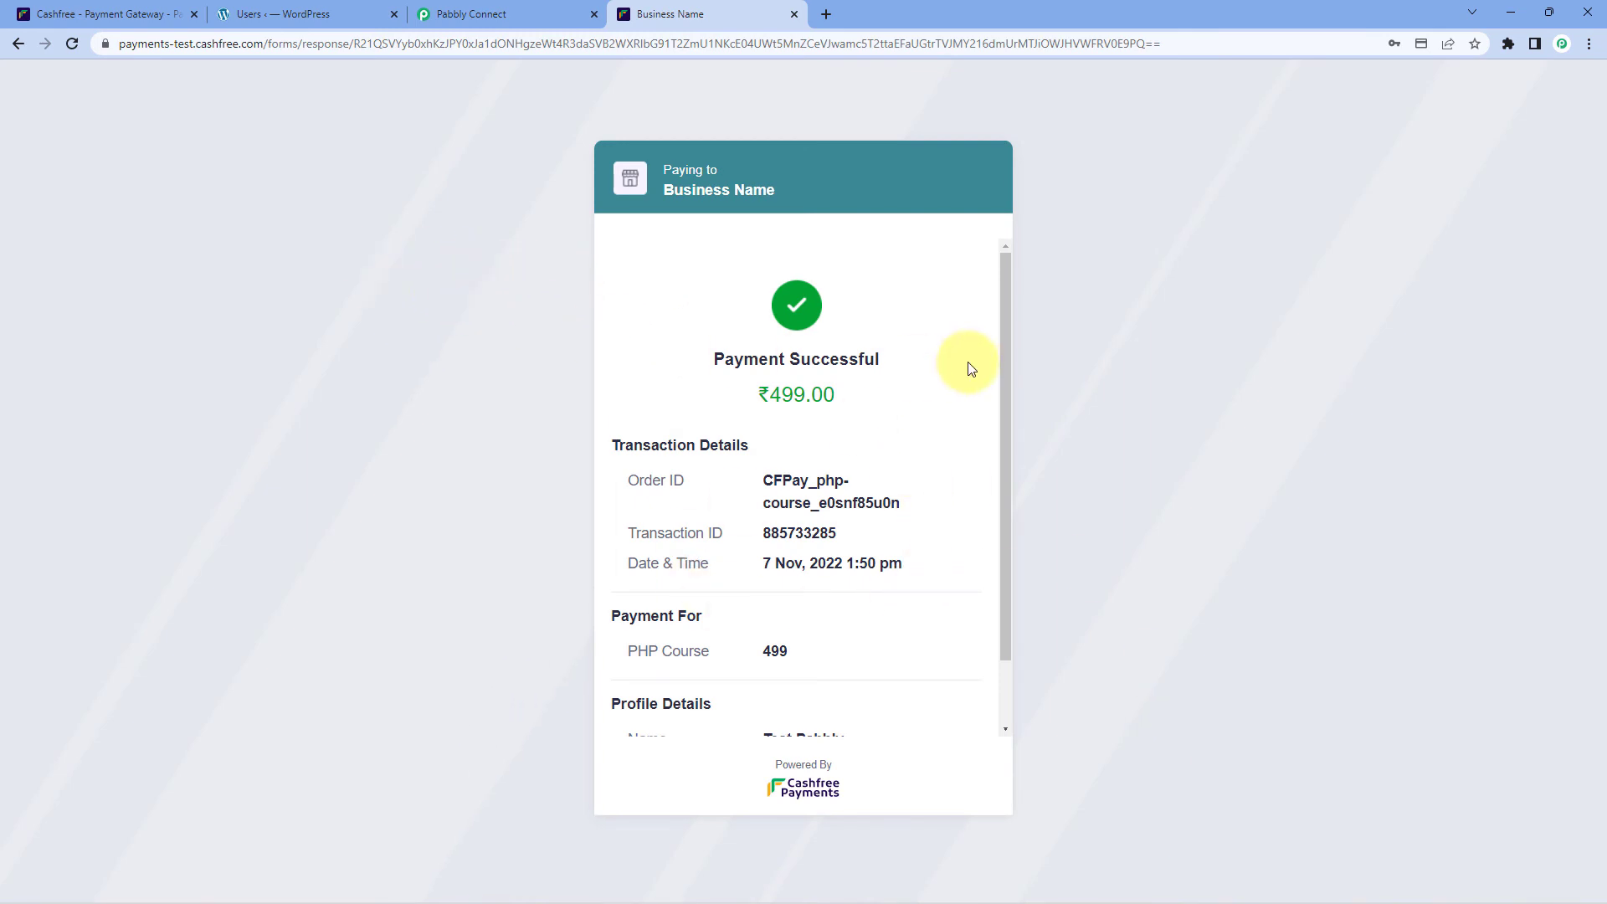
- Review the payer's Profile Details on the receipt, then switch to the WordPress Users list
drag(1003, 359, 1004, 399)
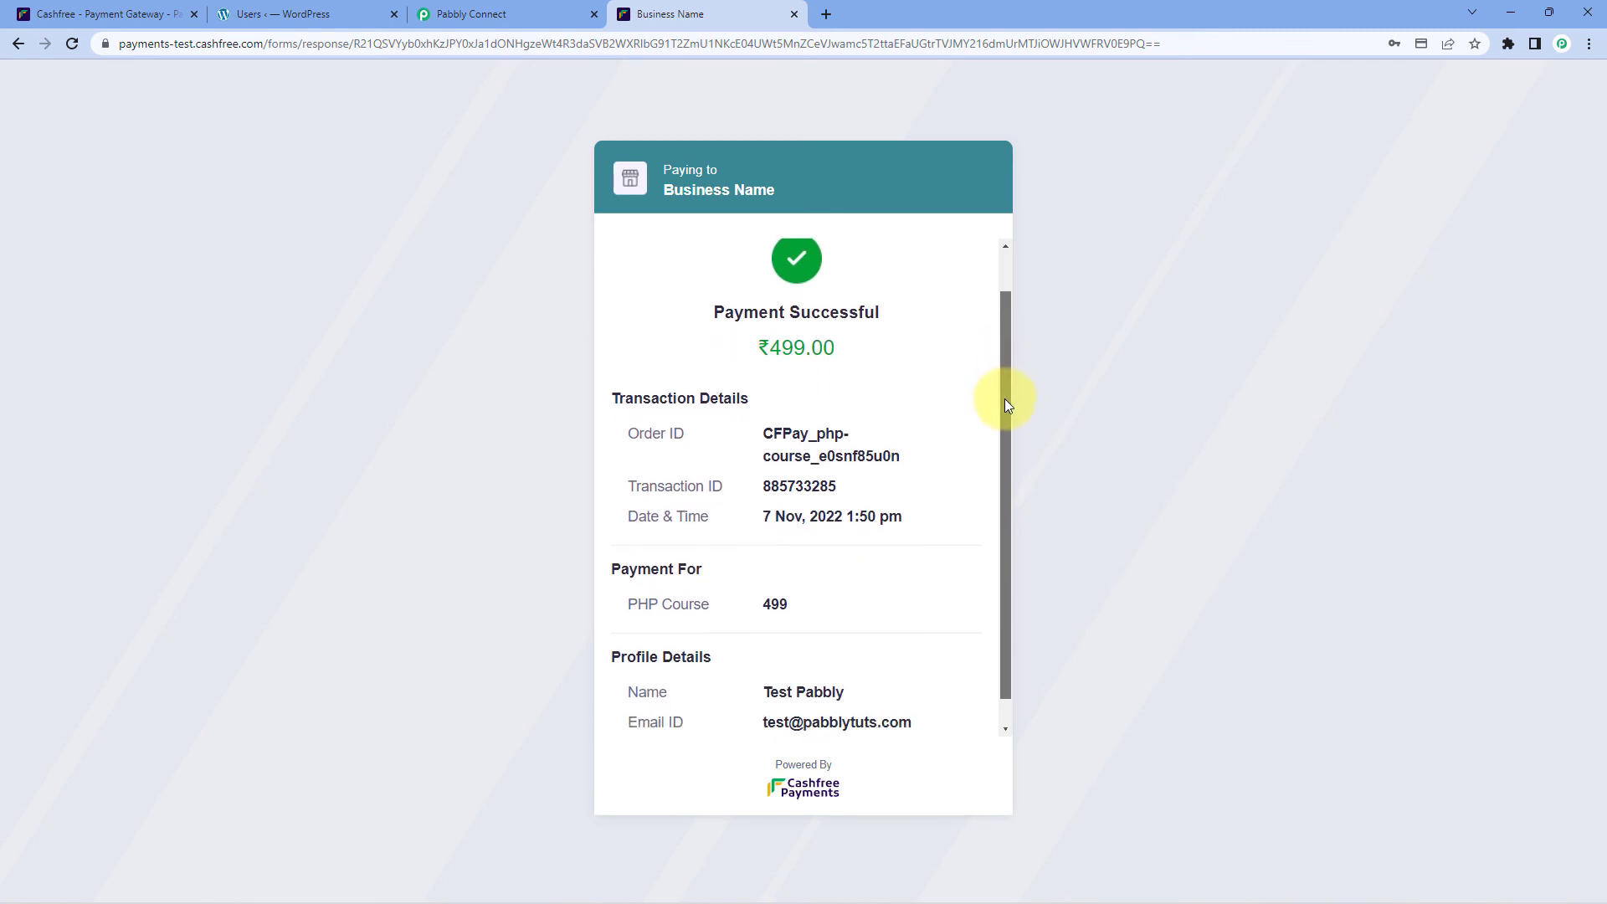
drag(860, 695, 747, 698)
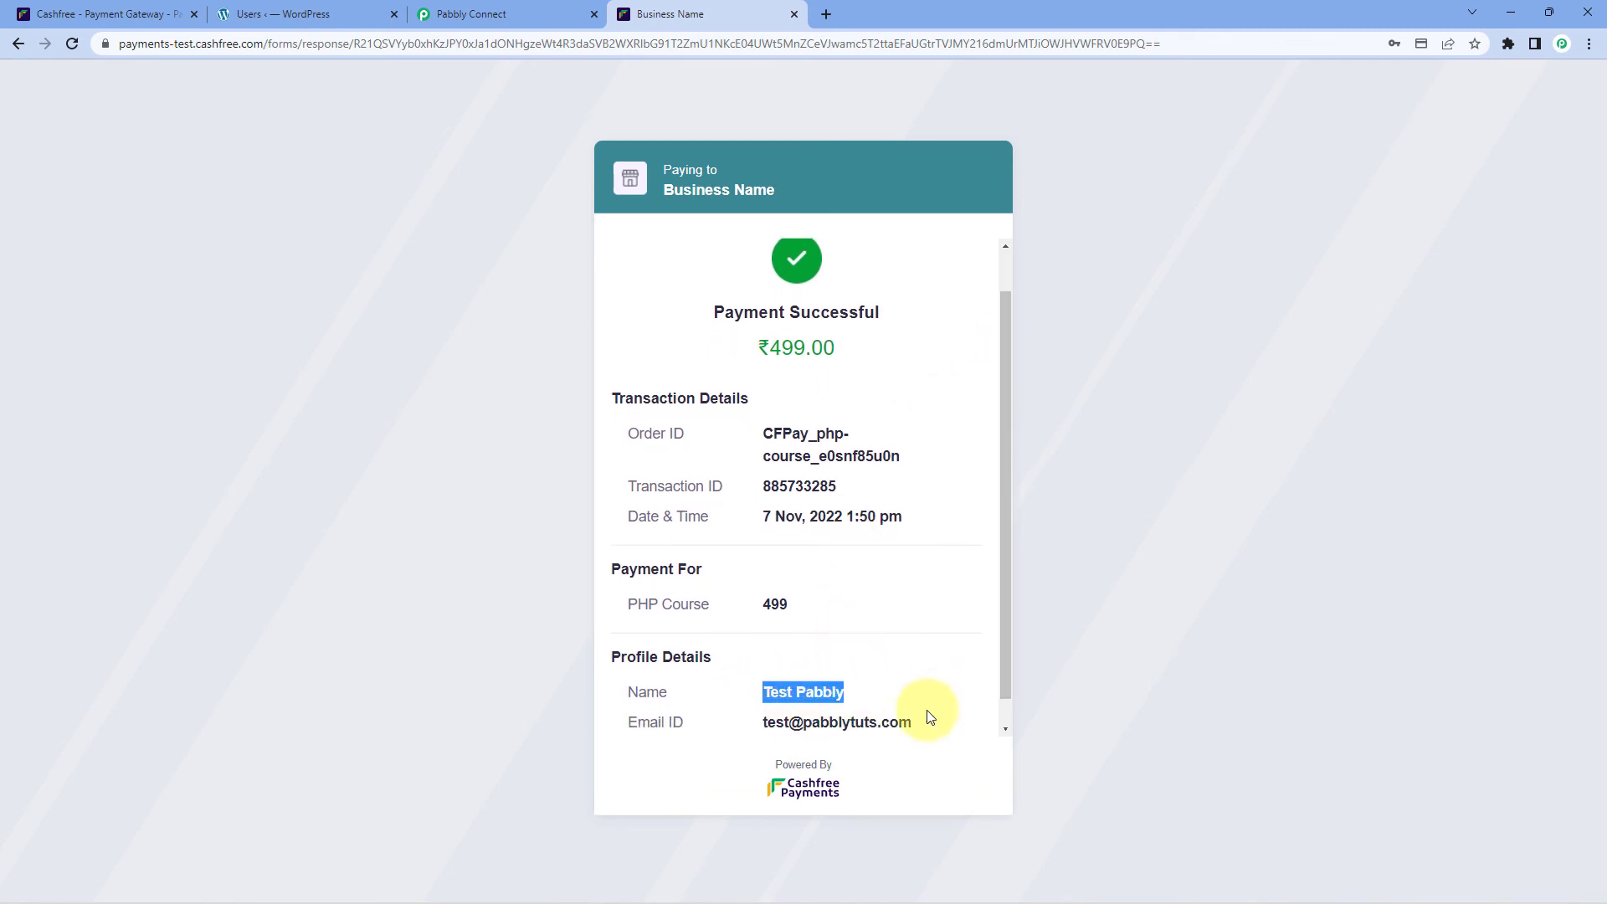
click(487, 582)
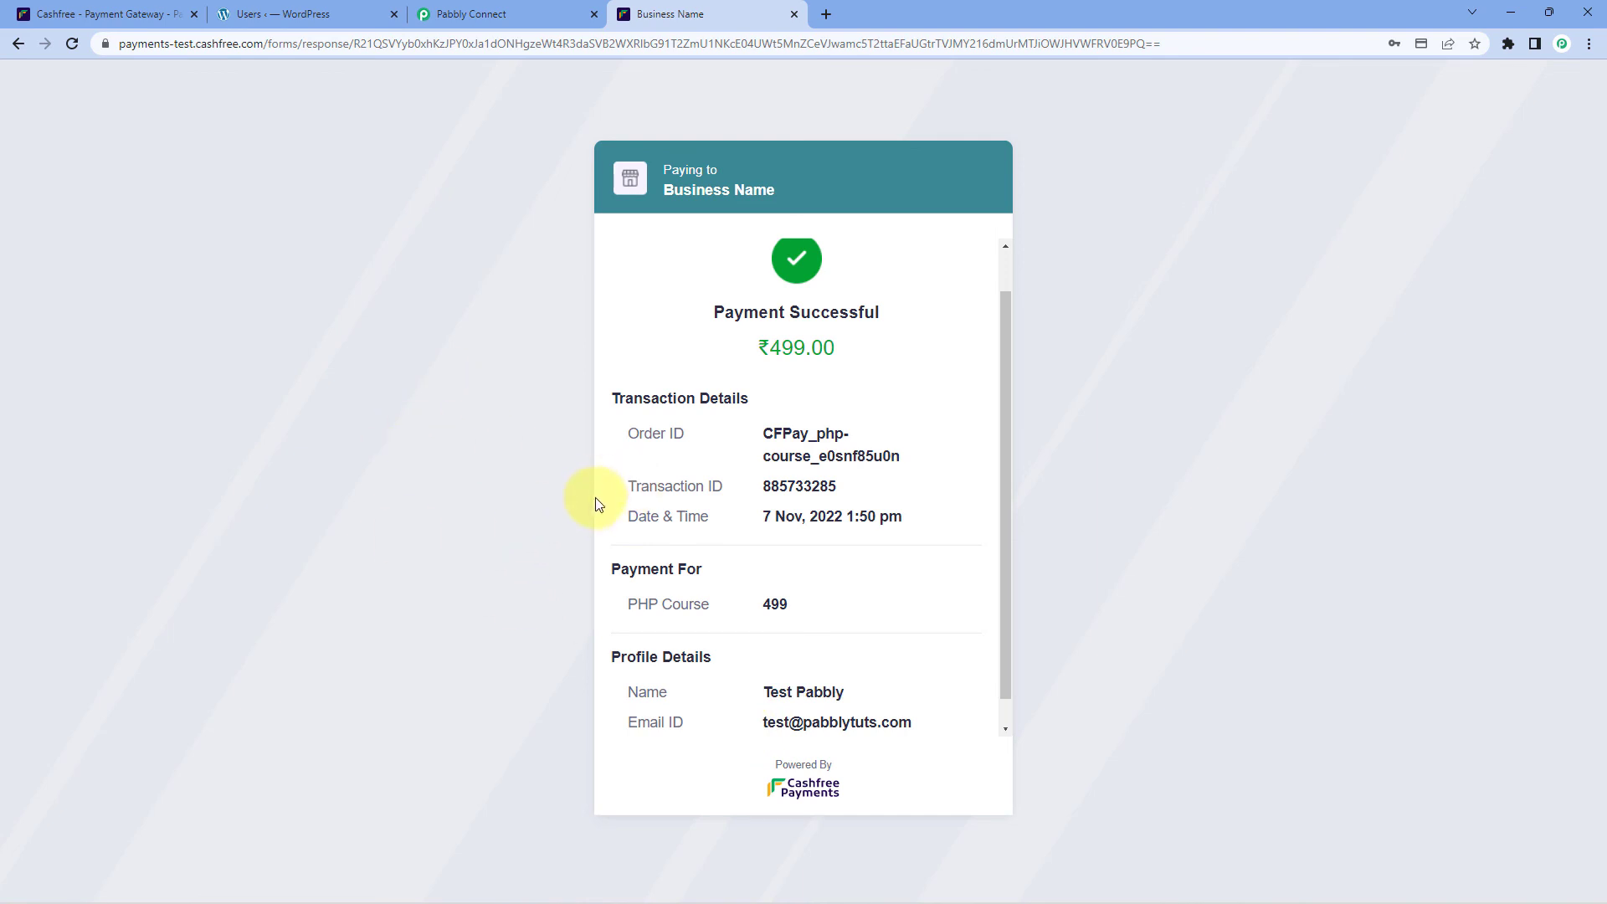
click(273, 19)
- Reload the WordPress Users list and scroll to find the new subscriber
click(72, 43)
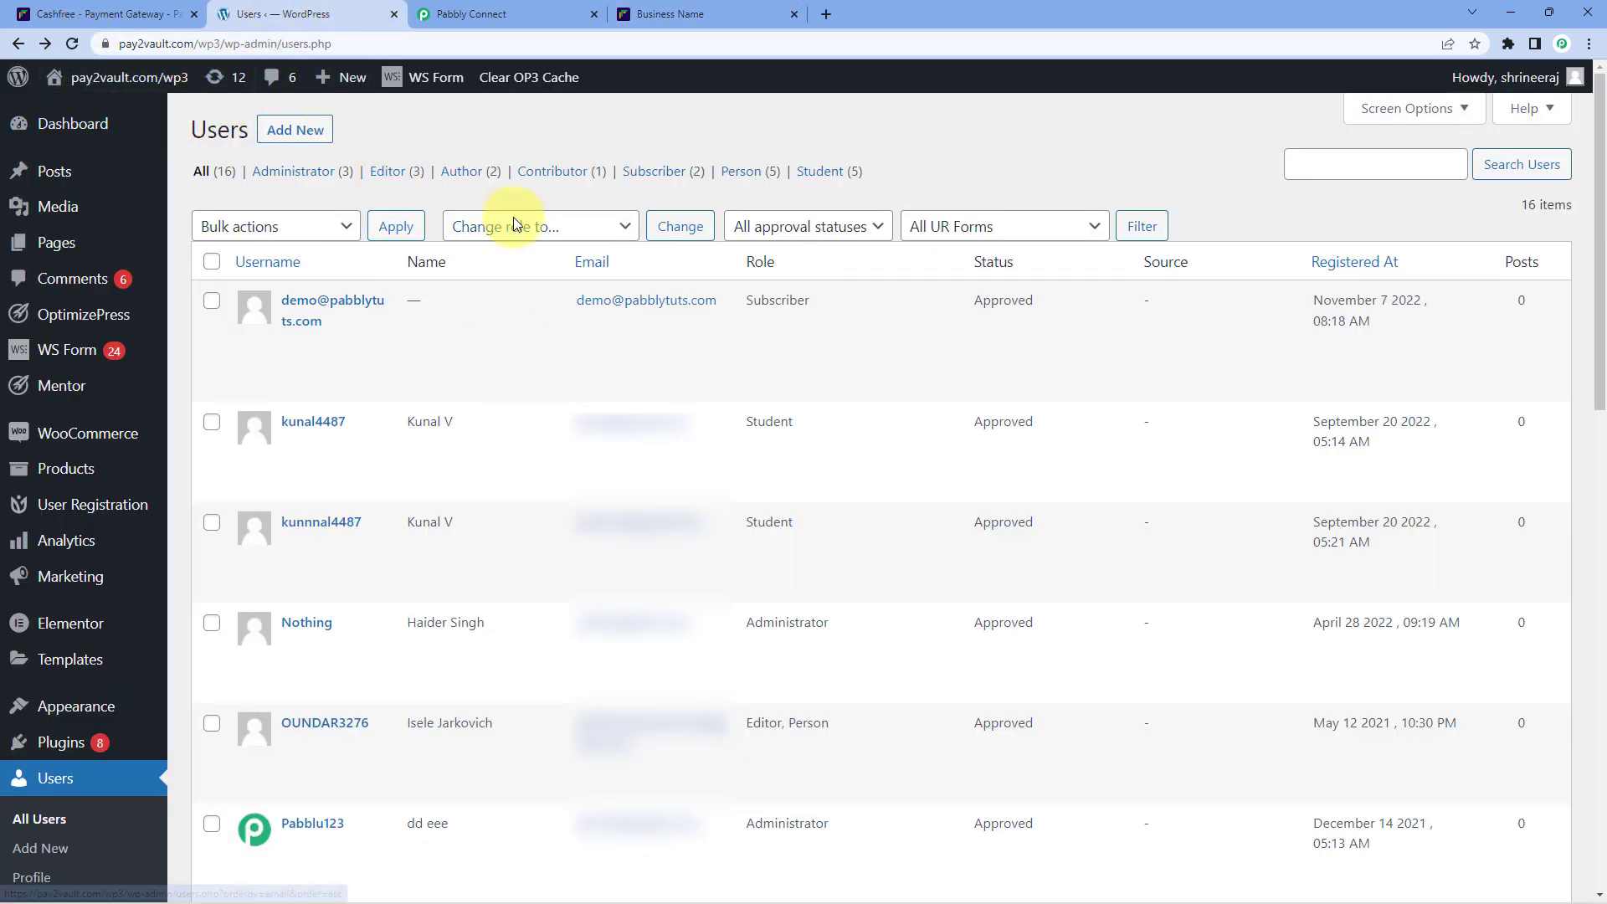
scroll(565, 416, down, 4)
scroll(555, 405, down, 10)
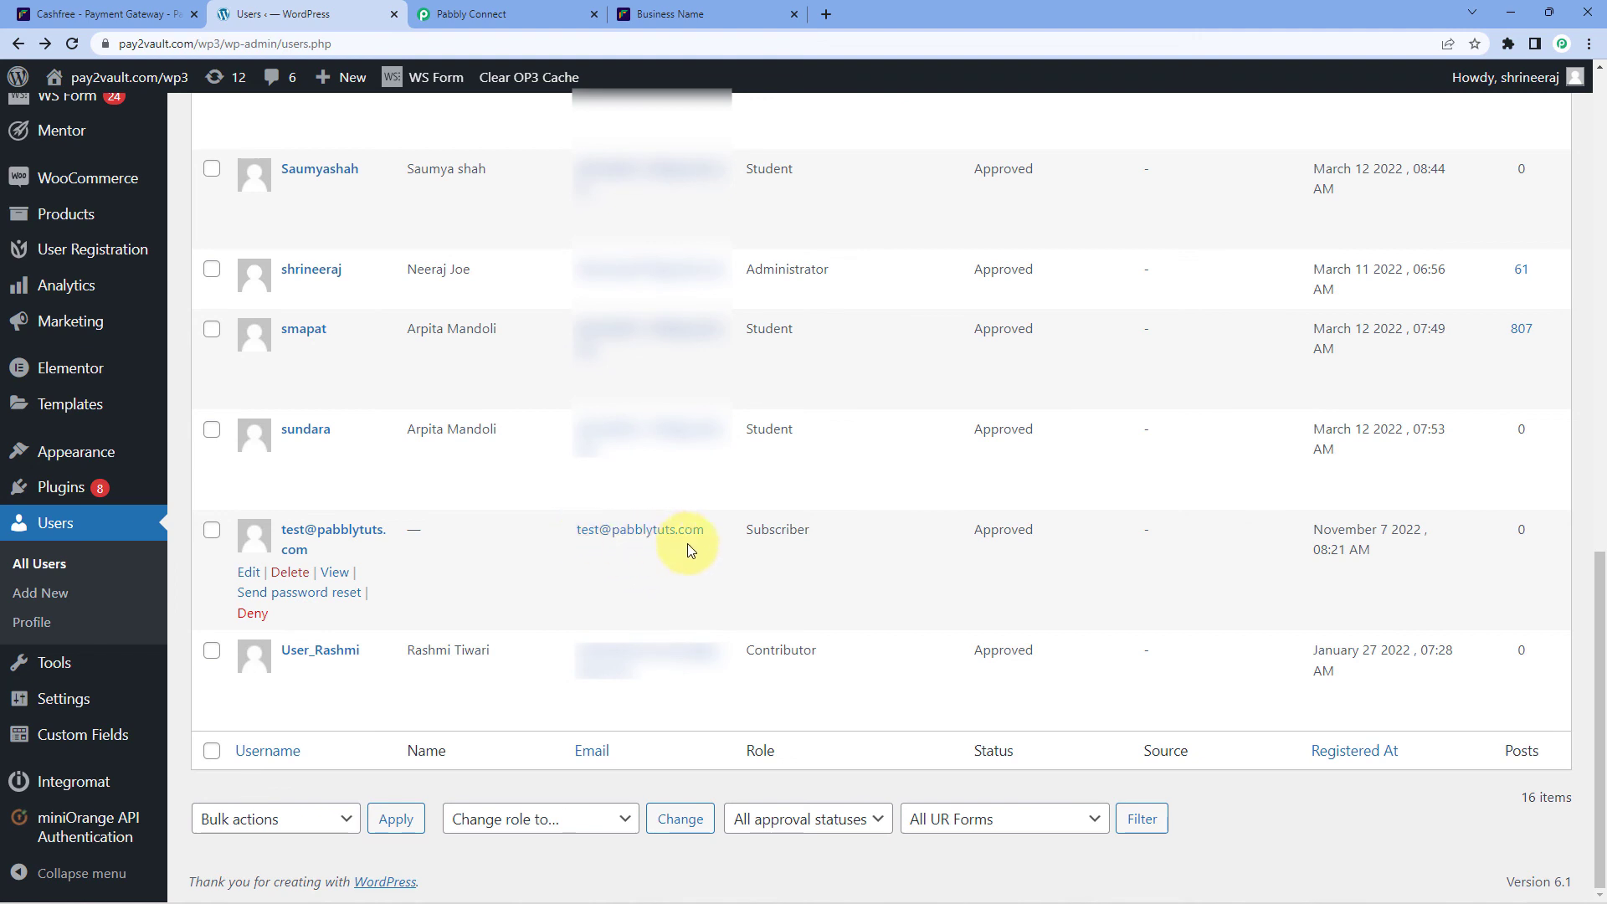
- Go back via the payment receipt to the Cashfree to WordPress workflow in Pabbly Connect
click(735, 13)
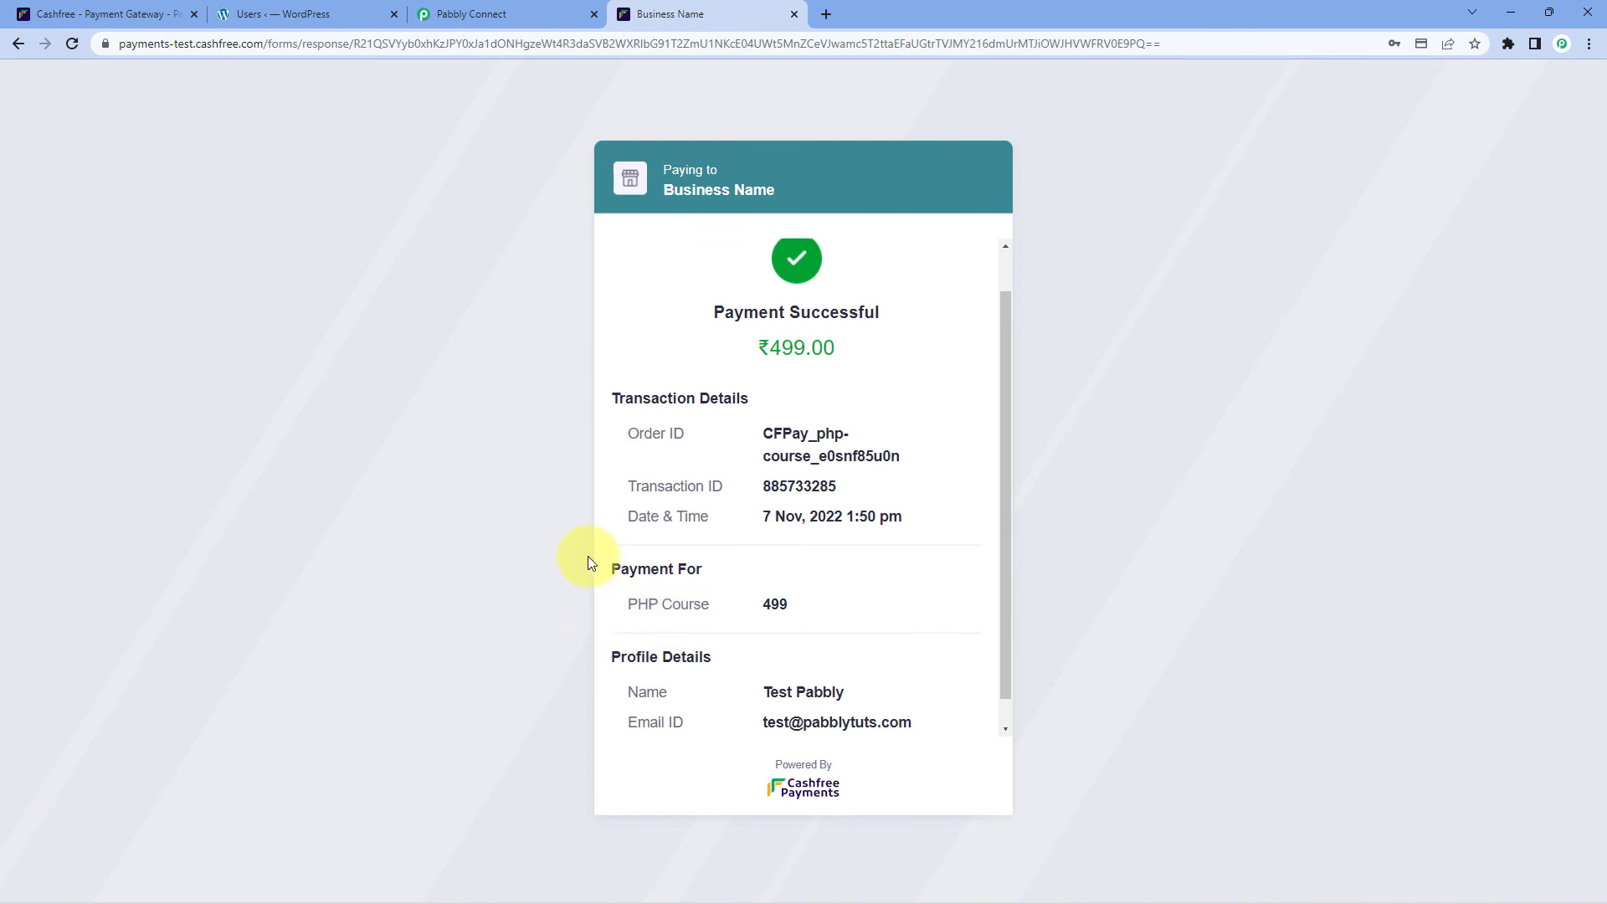
click(520, 7)
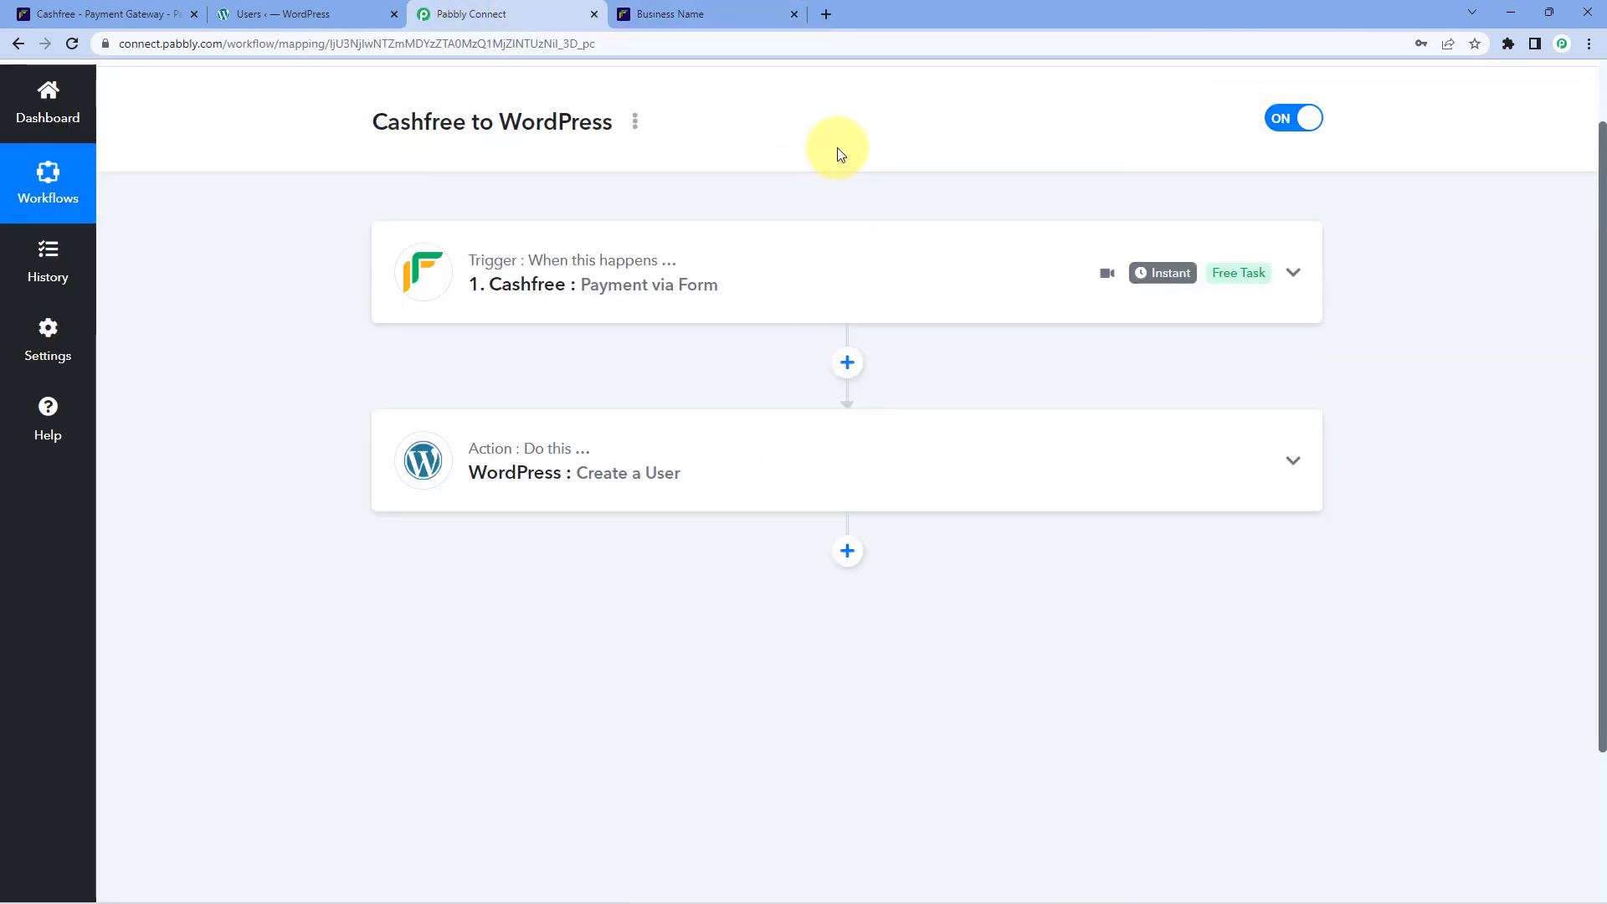
scroll(782, 247, up, 1)
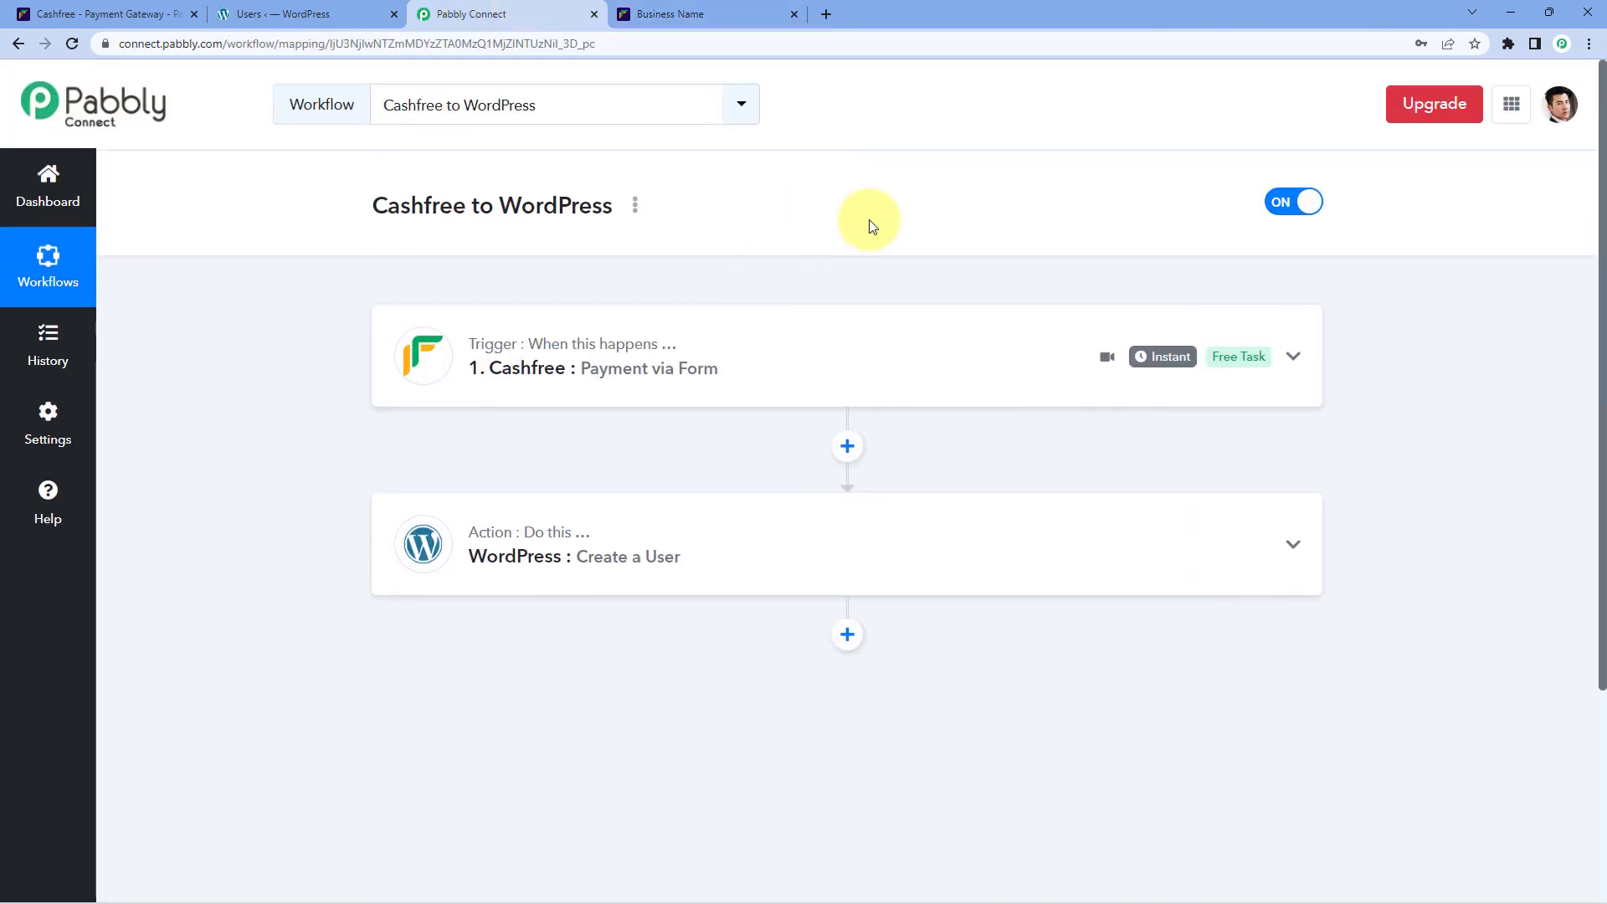